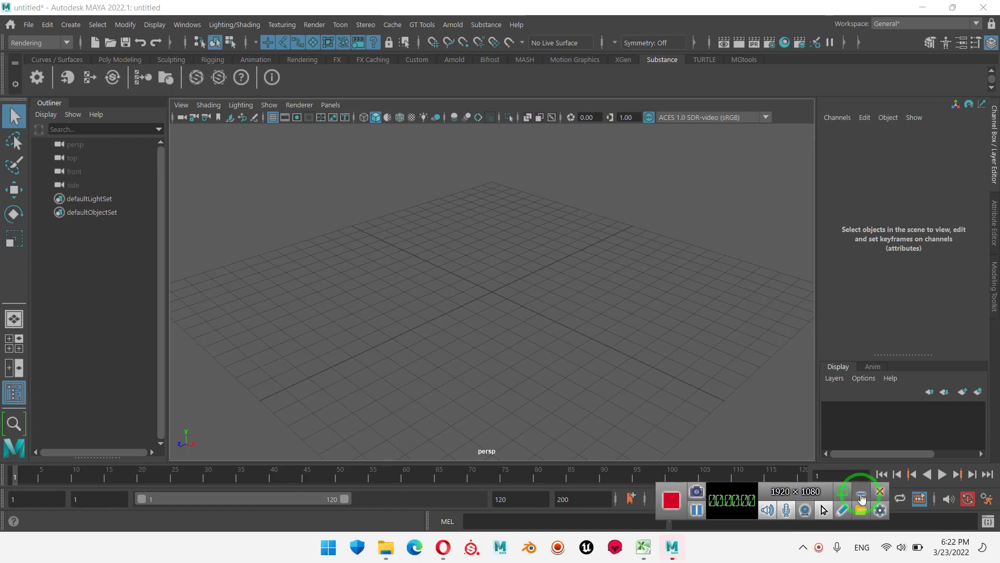
- Admit the waiting participant to the video meeting, then return to Maya
left_click(859, 493)
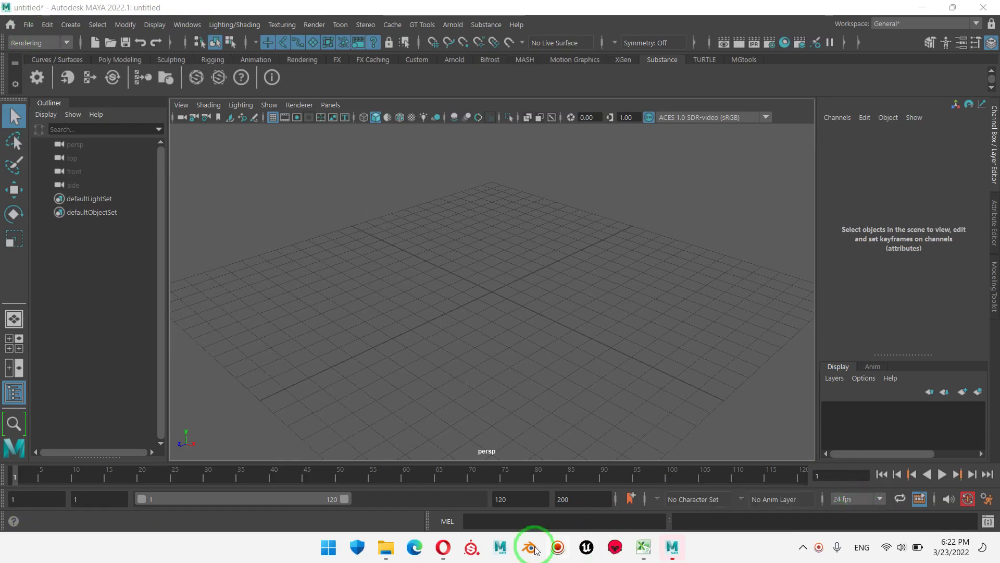
mouse_move(442, 547)
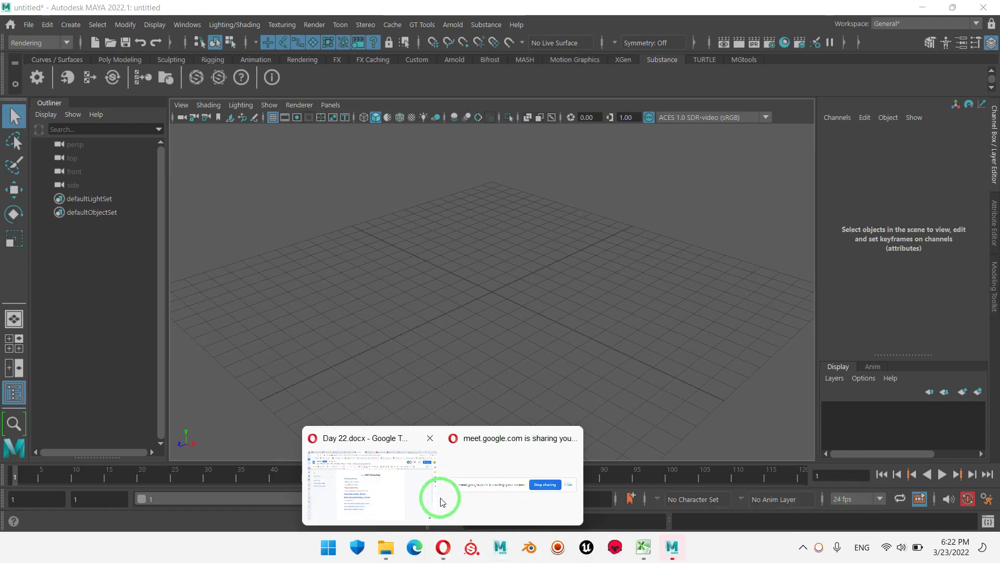
left_click(382, 487)
left_click(802, 9)
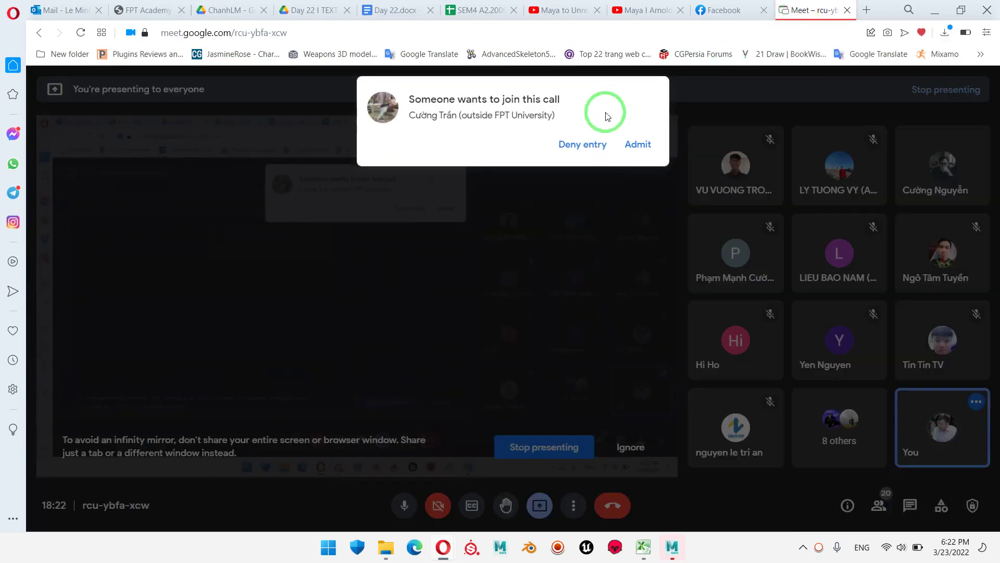
left_click(639, 142)
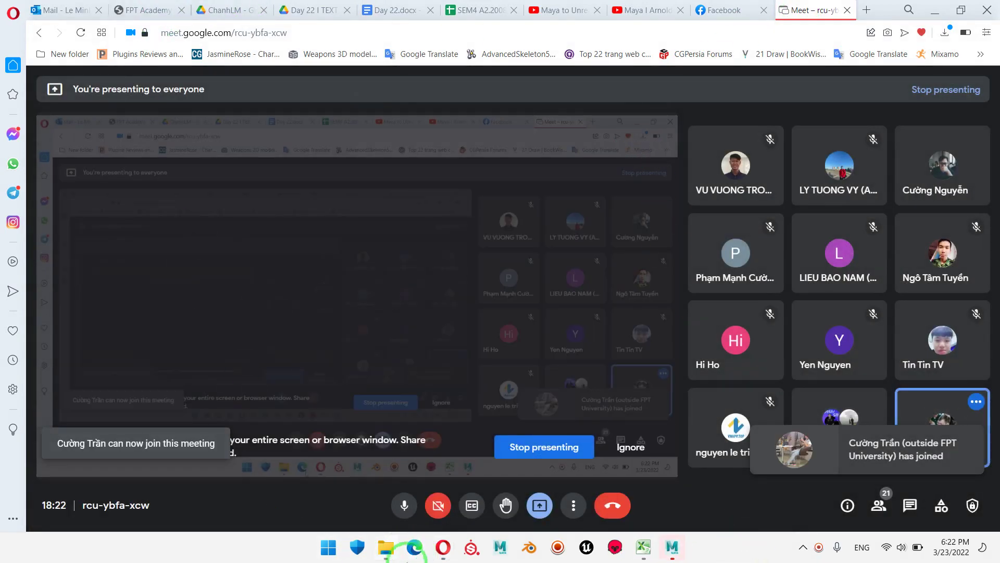
left_click(672, 547)
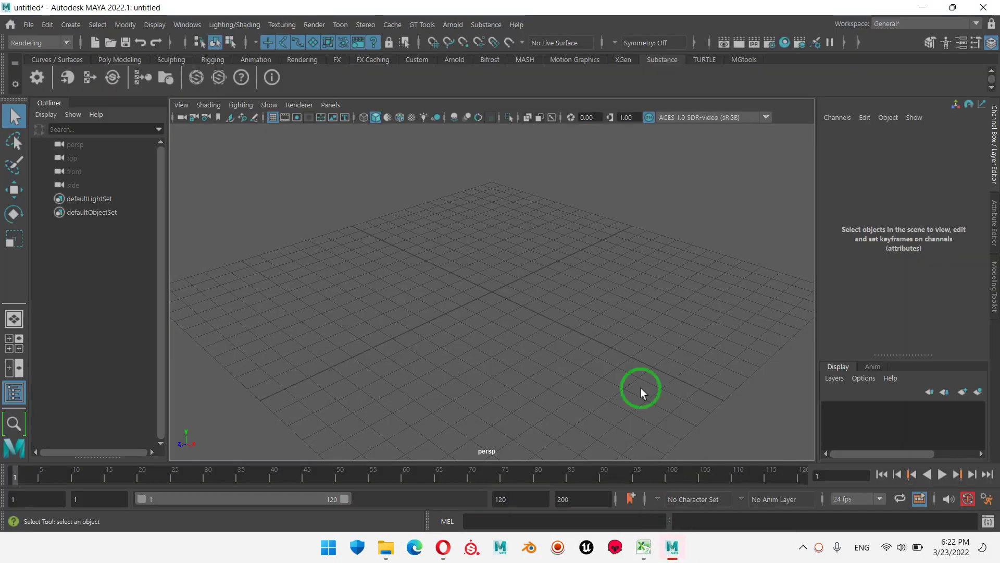
- Open Char_0102.mb from the Downloads folder without saving the empty scene
left_click(30, 28)
left_click(86, 65)
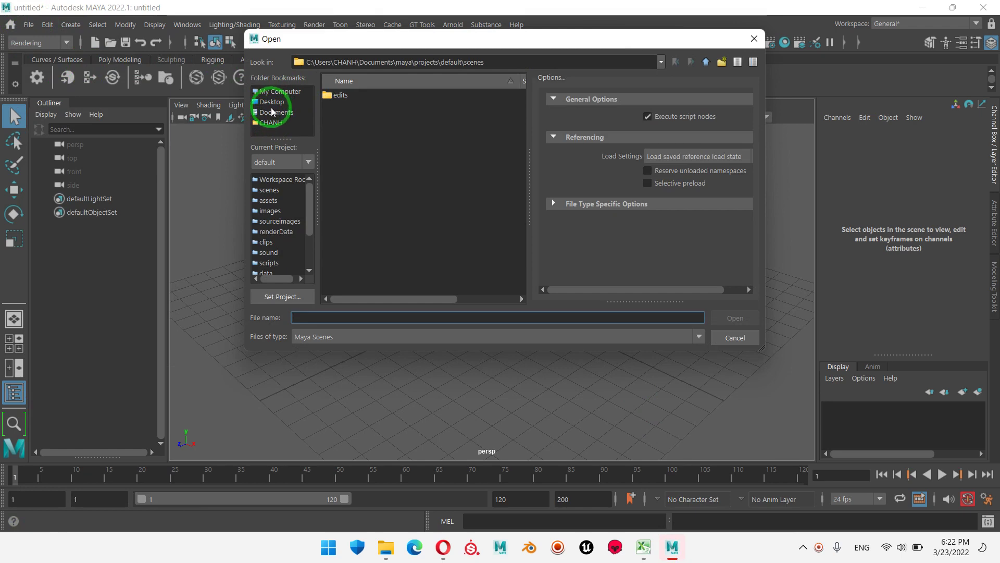
left_click(271, 122)
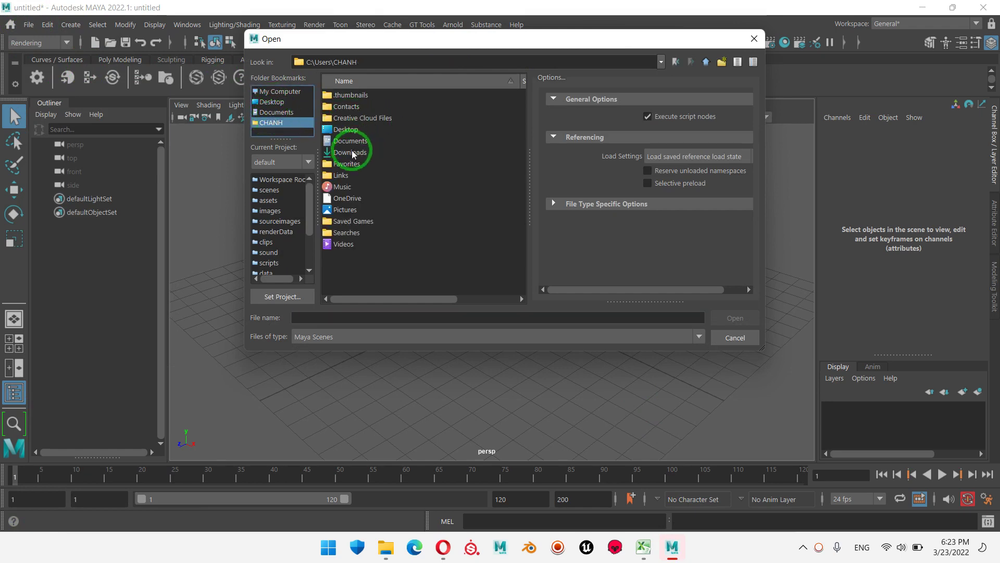
double_click(350, 140)
left_click(344, 164)
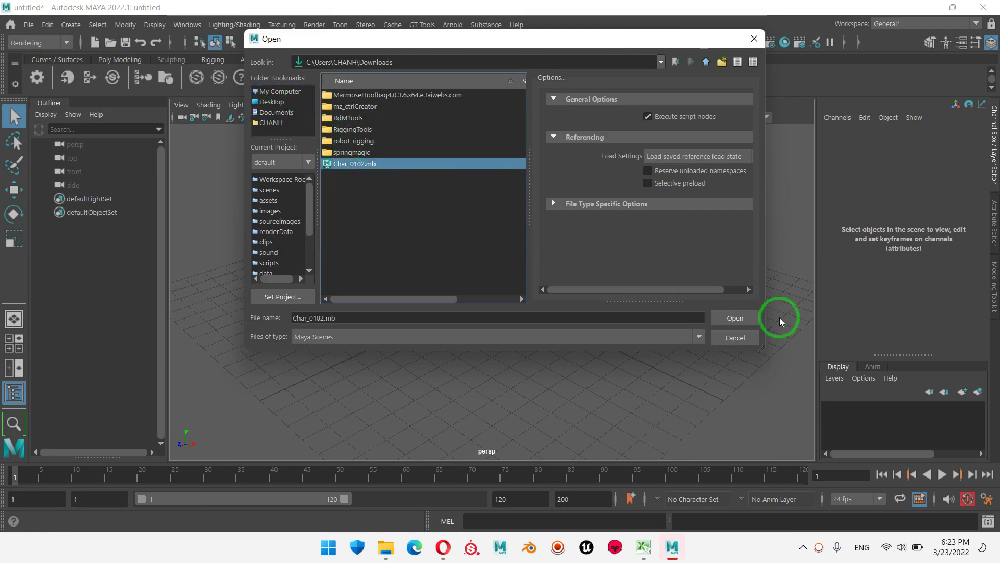
left_click(746, 317)
left_click(501, 275)
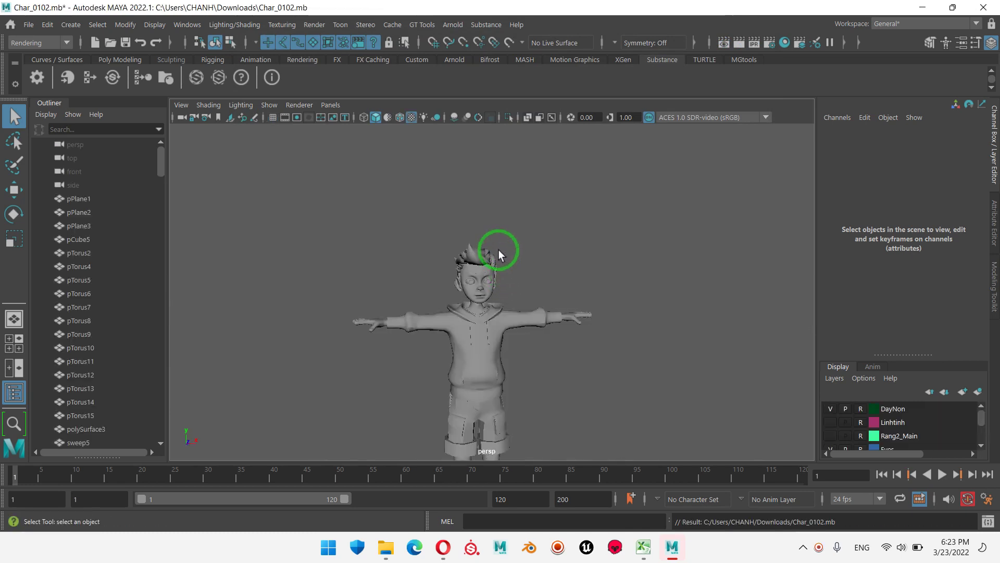
- Zoom the viewport and marquee-select the character's body mesh
scroll(534, 317, "down", 3)
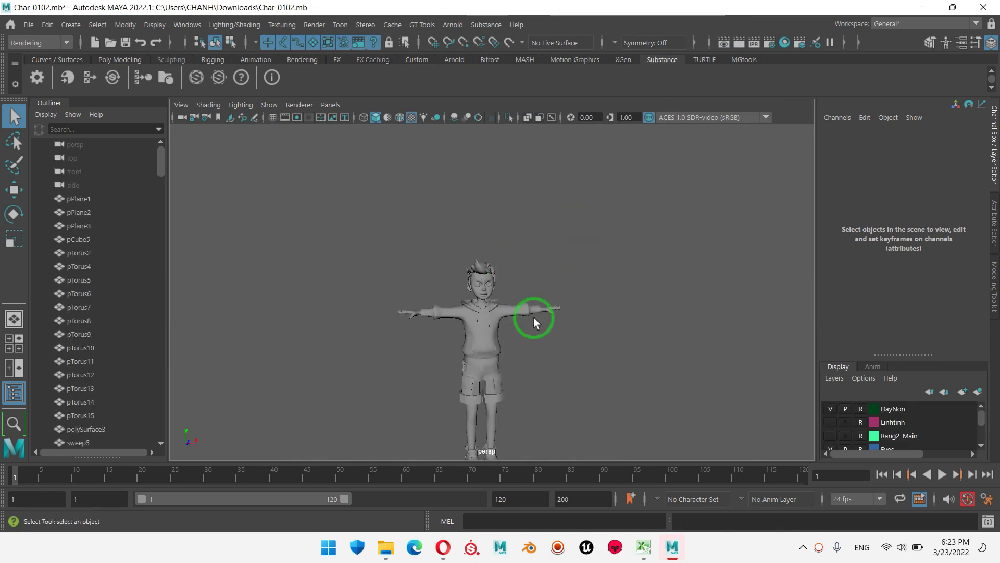
scroll(526, 355, "down", 2)
middle_click_drag(536, 370, 531, 330, "alt")
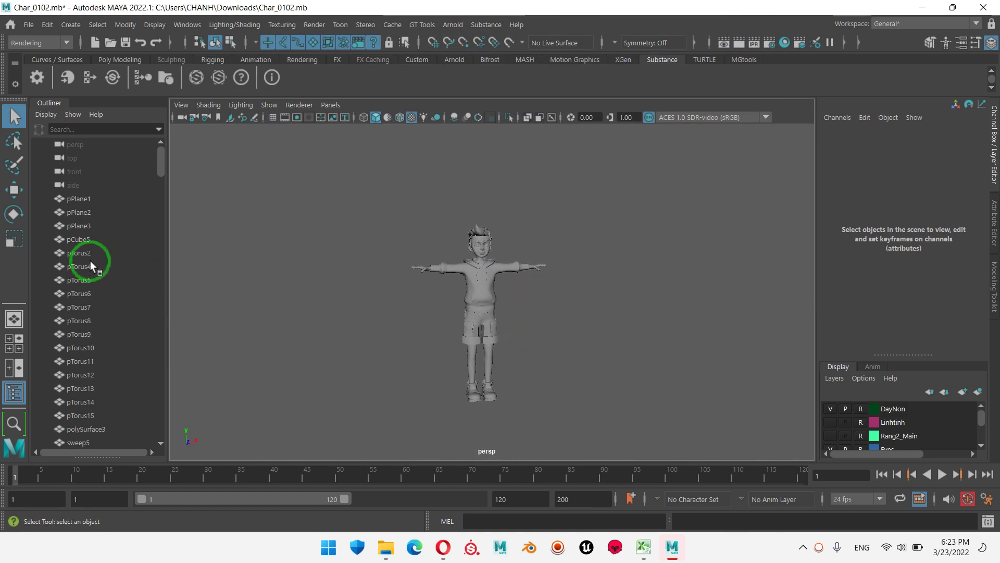
scroll(92, 262, "down", 5)
scroll(95, 262, "down", 5)
scroll(98, 261, "down", 5)
scroll(102, 264, "down", 5)
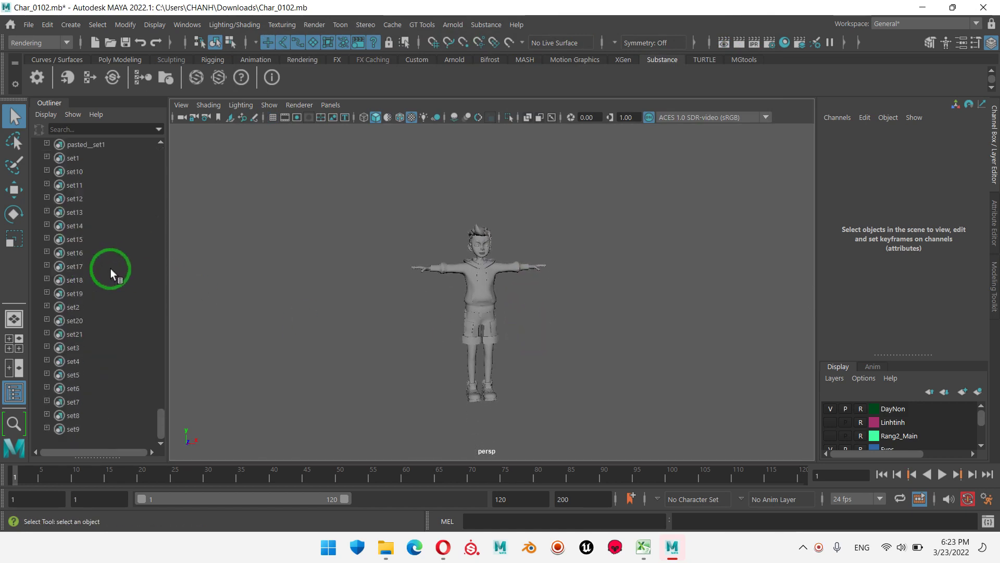
scroll(110, 268, "up", 3)
scroll(118, 266, "down", 3)
scroll(117, 268, "up", 3)
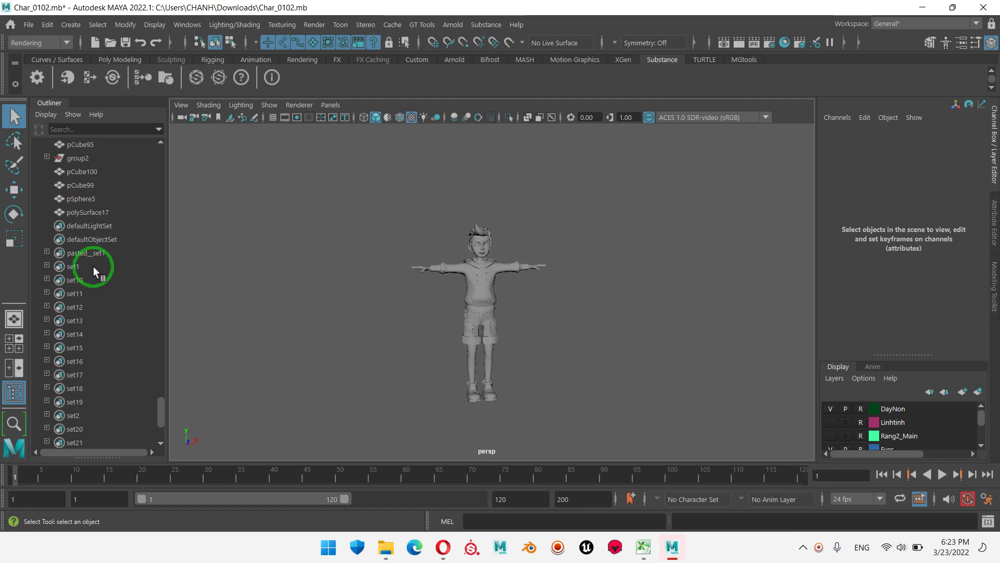
scroll(93, 266, "down", 3)
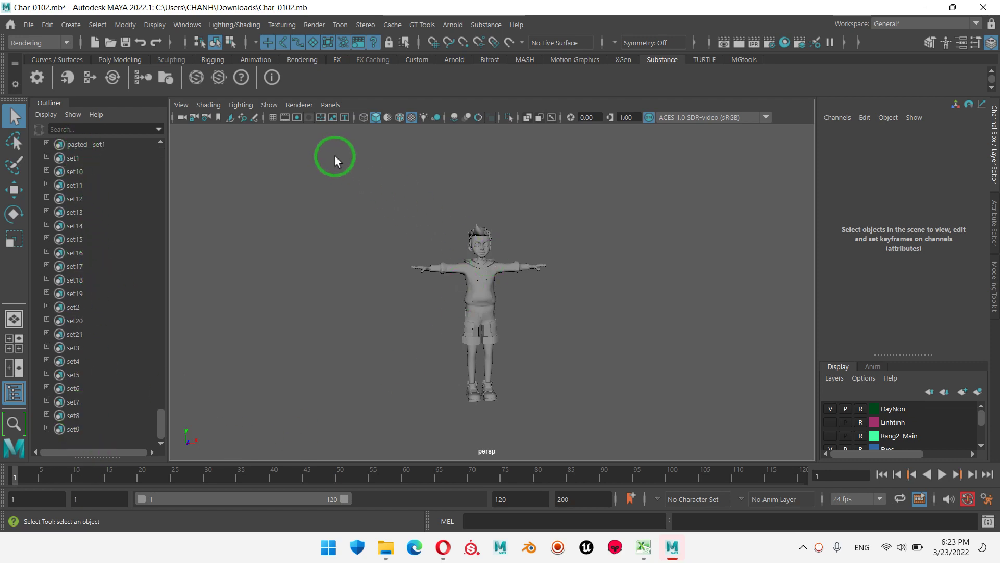
left_click_drag(335, 155, 633, 420)
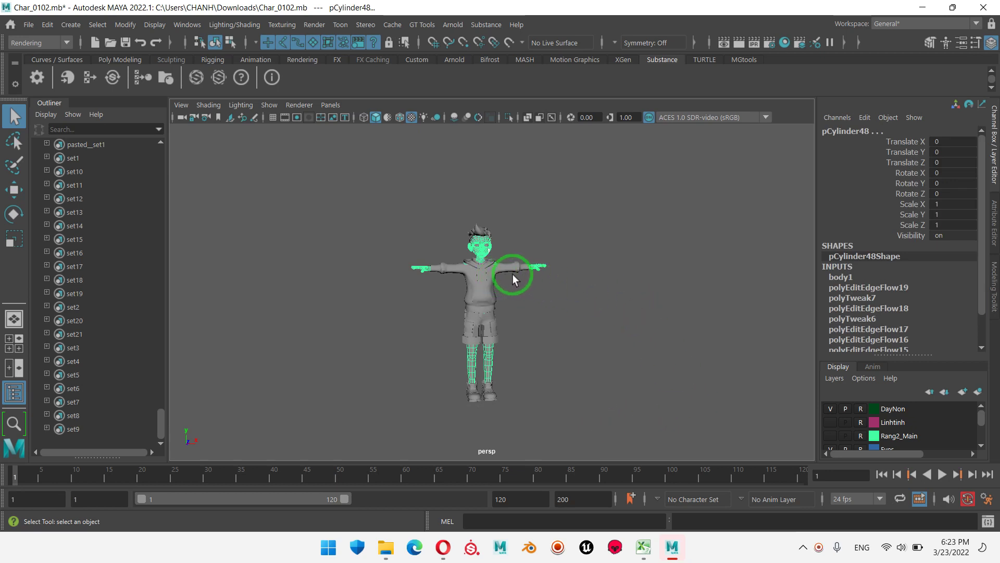
- Zoom in, then enlarge the display-layer list and scroll through its layers
scroll(513, 270, "up", 3)
scroll(505, 268, "up", 2)
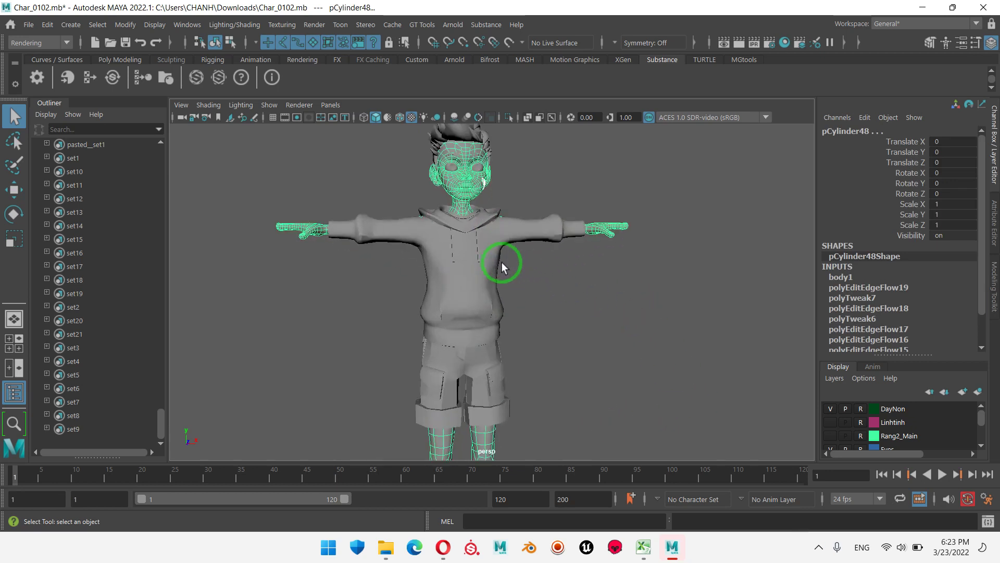
scroll(928, 433, "down", 2)
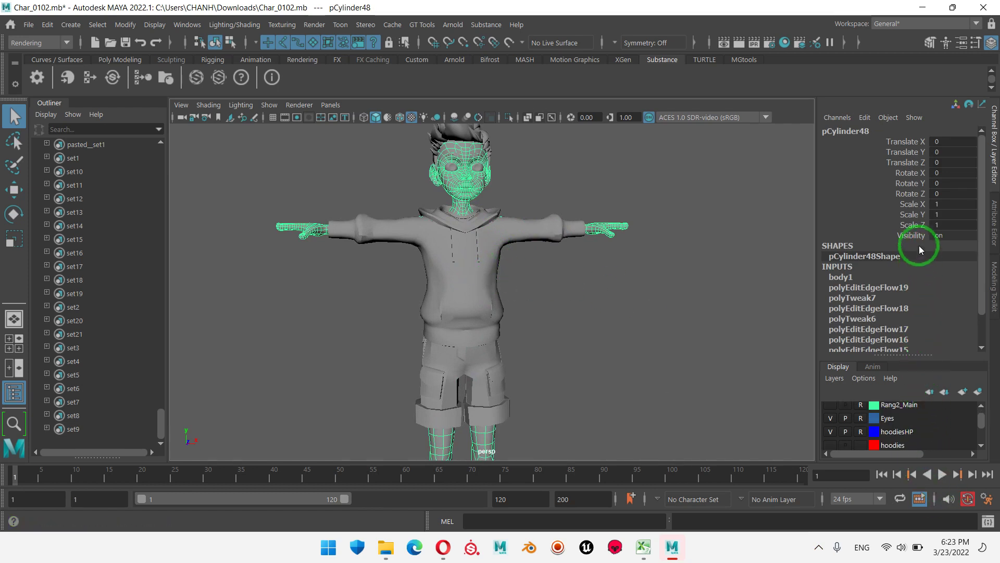
left_click_drag(923, 355, 913, 278)
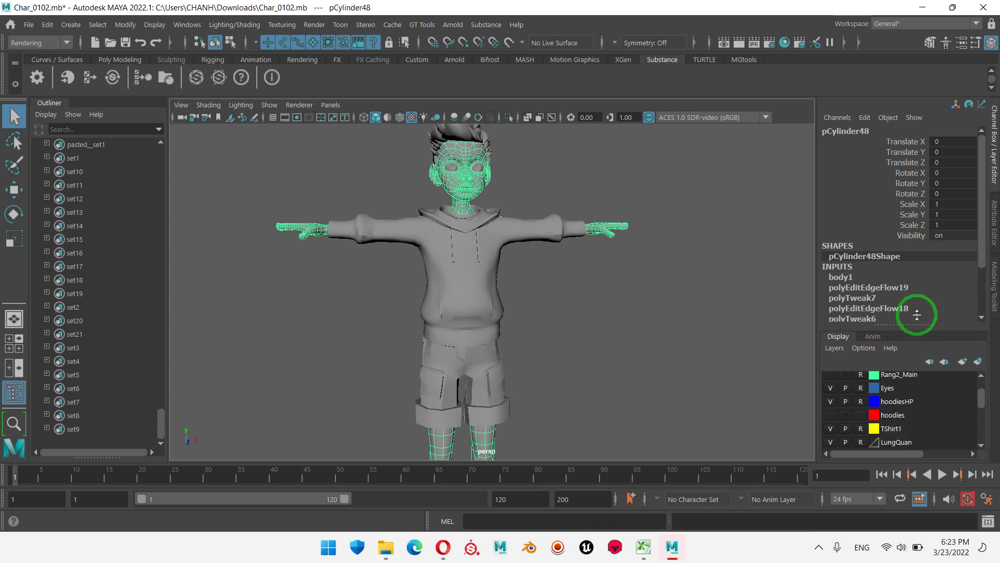
scroll(938, 381, "down", 3)
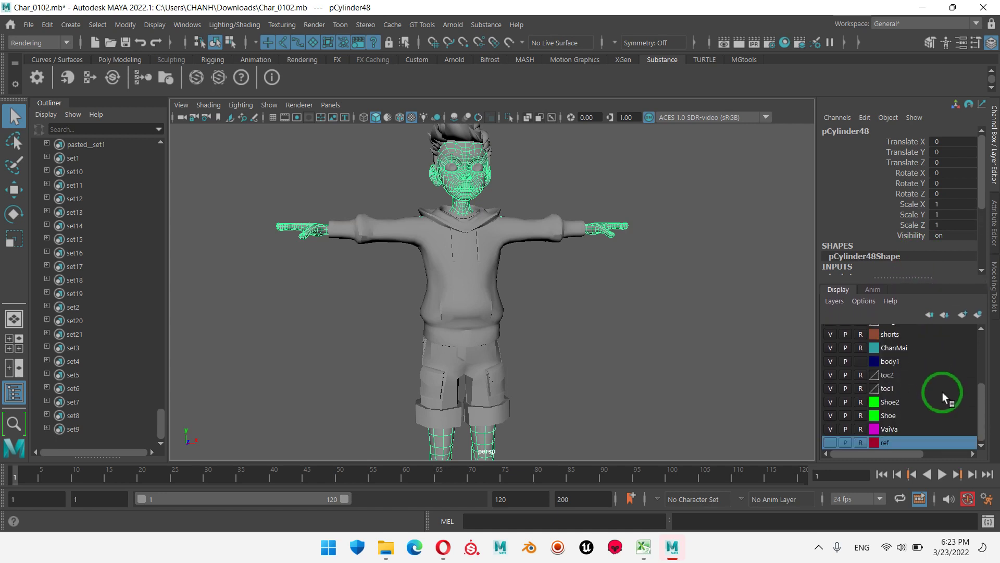
scroll(942, 391, "up", 3)
scroll(943, 390, "down", 3)
scroll(938, 375, "up", 5)
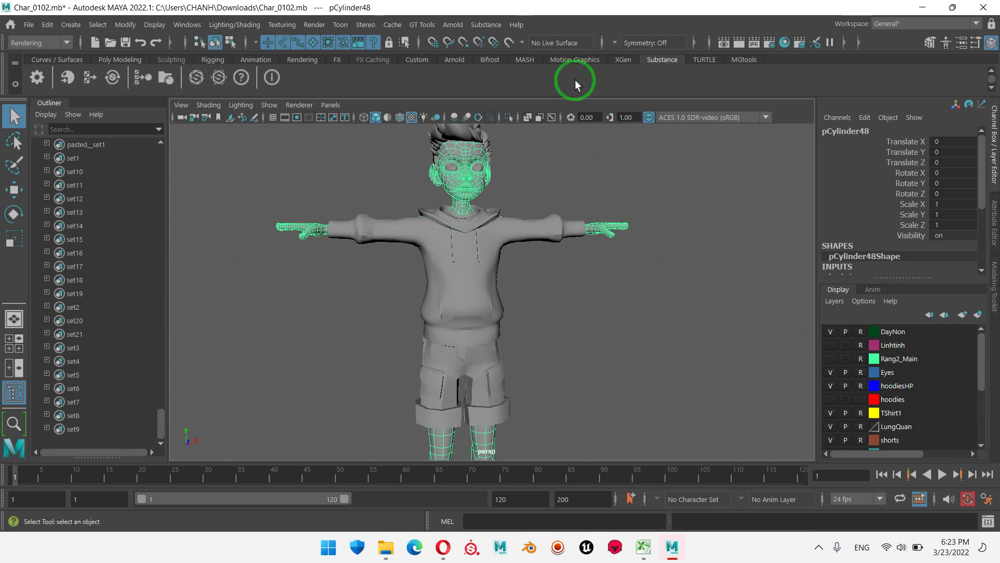
- Delete all display layers via GT Tools > Utilities > Delete Display Layers
right_click(897, 361)
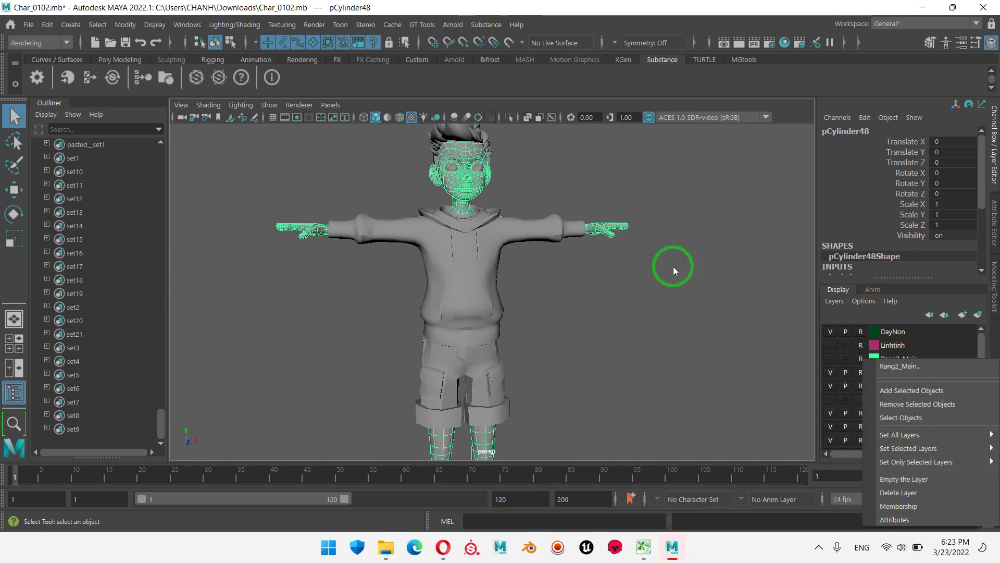
left_click(421, 27)
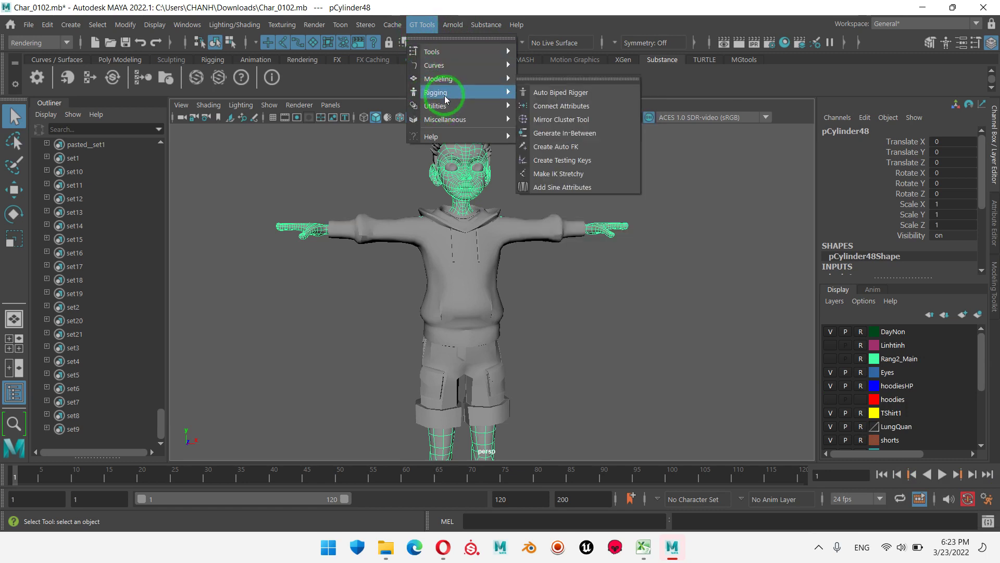
mouse_move(446, 105)
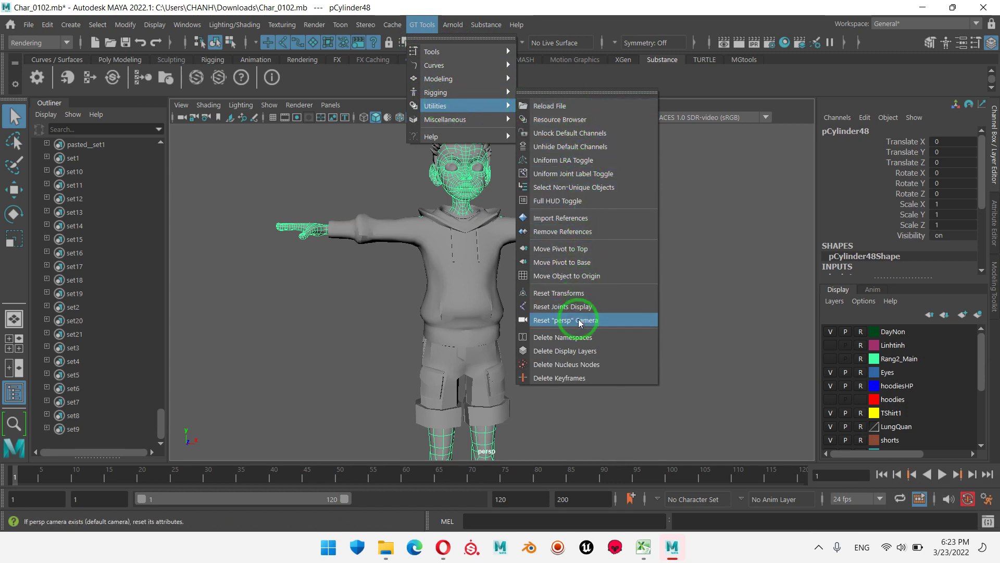
left_click(597, 354)
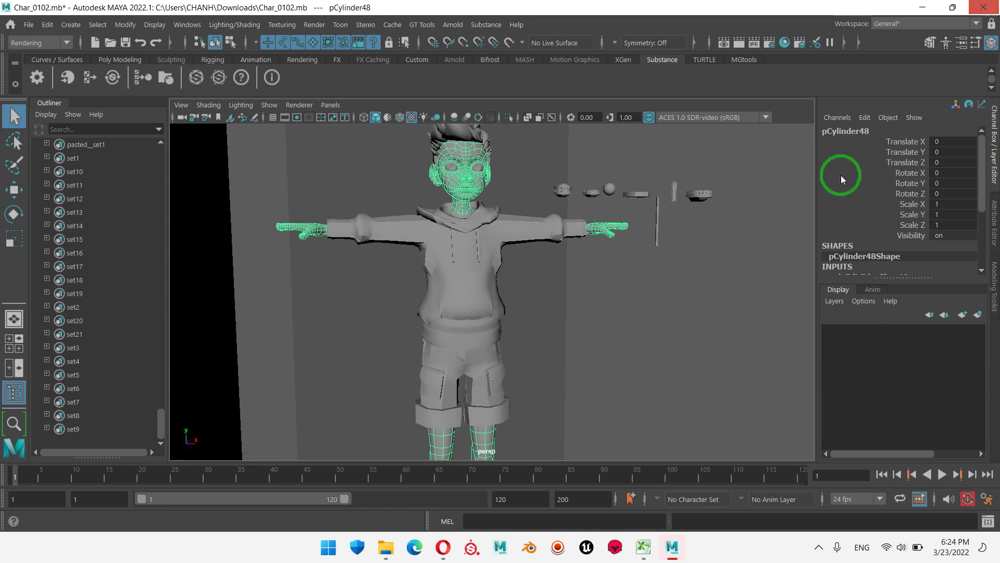
- Delete the backdrop plane pPlane3 and the black side plane
scroll(612, 263, "down", 2)
scroll(610, 264, "down", 2)
scroll(582, 309, "up", 2)
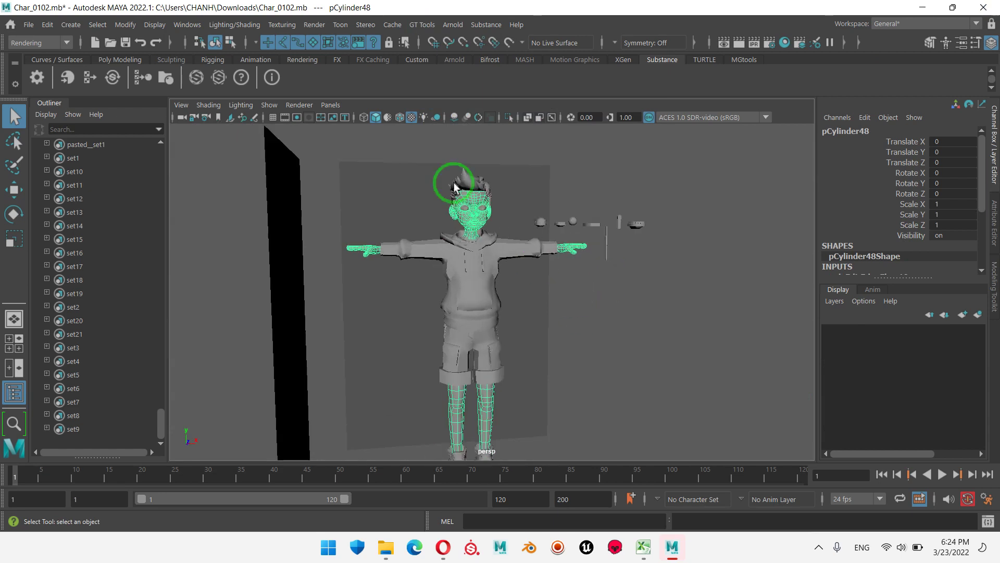
left_click(554, 324)
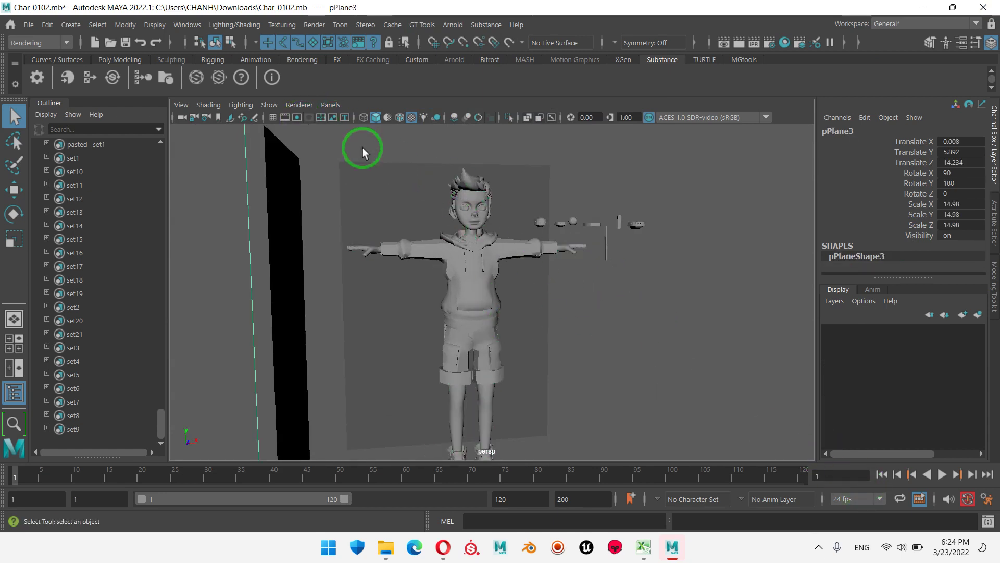
left_click_drag(362, 147, 844, 493)
left_click(420, 180)
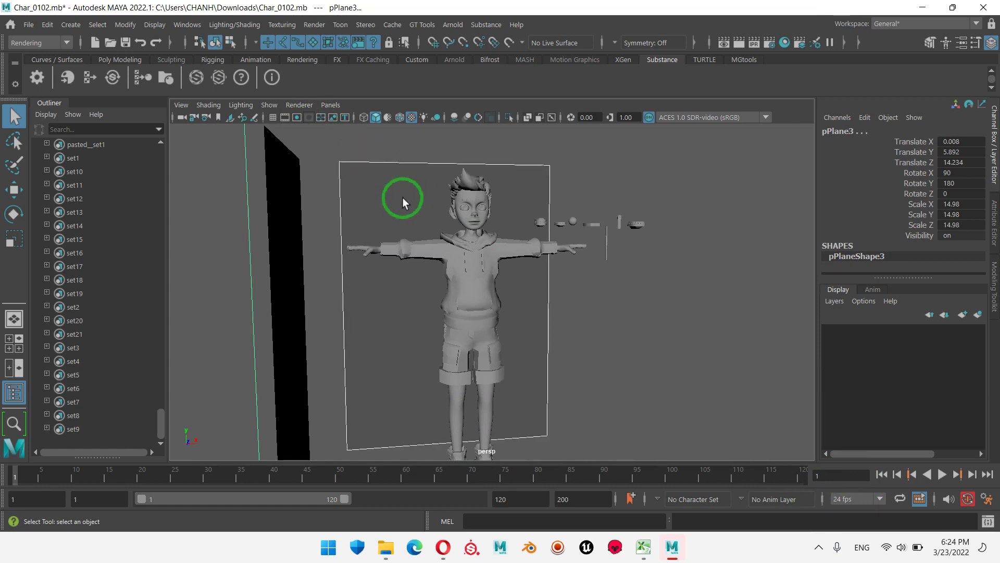
key("Delete")
left_click(294, 248)
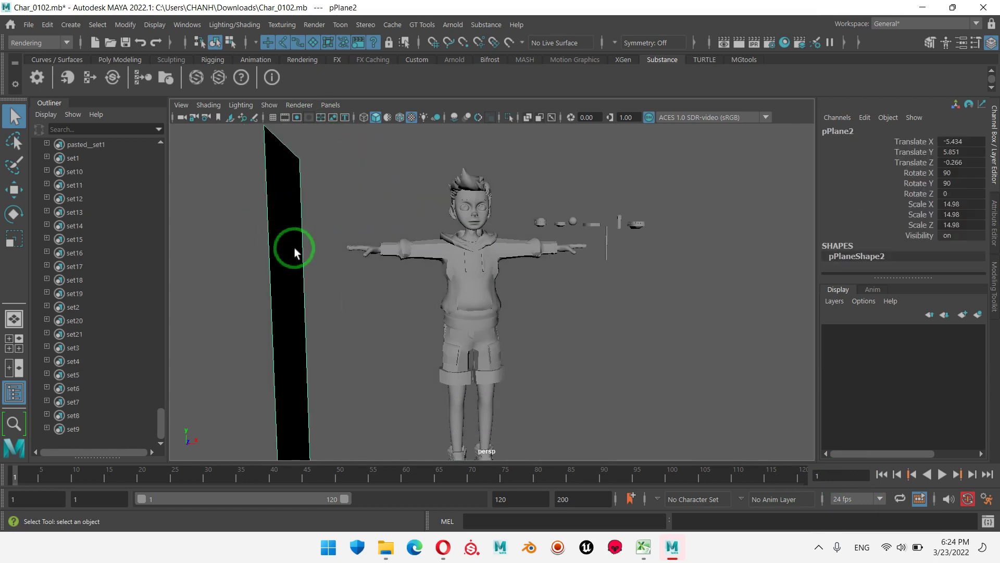
key("Delete")
- Delete the small prop objects beside the character and zoom out to view it
scroll(469, 287, "down", 3)
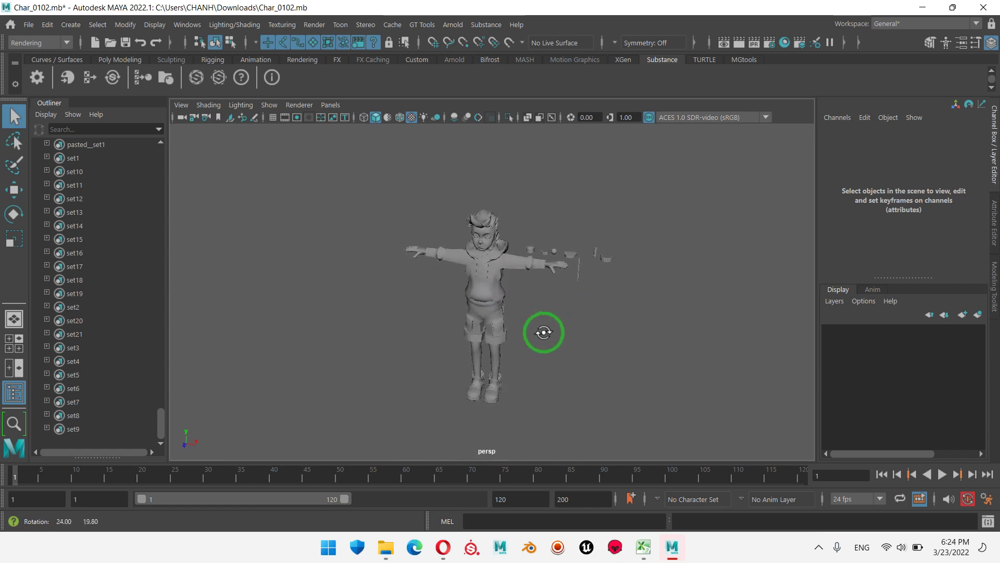
scroll(608, 242, "up", 3)
mouse_move(607, 242)
left_mouse_down("alt")
mouse_move(683, 252)
mouse_move(554, 284)
left_mouse_up("alt")
mouse_move(460, 198)
left_mouse_down()
mouse_move(691, 241)
mouse_move(592, 274)
left_mouse_up()
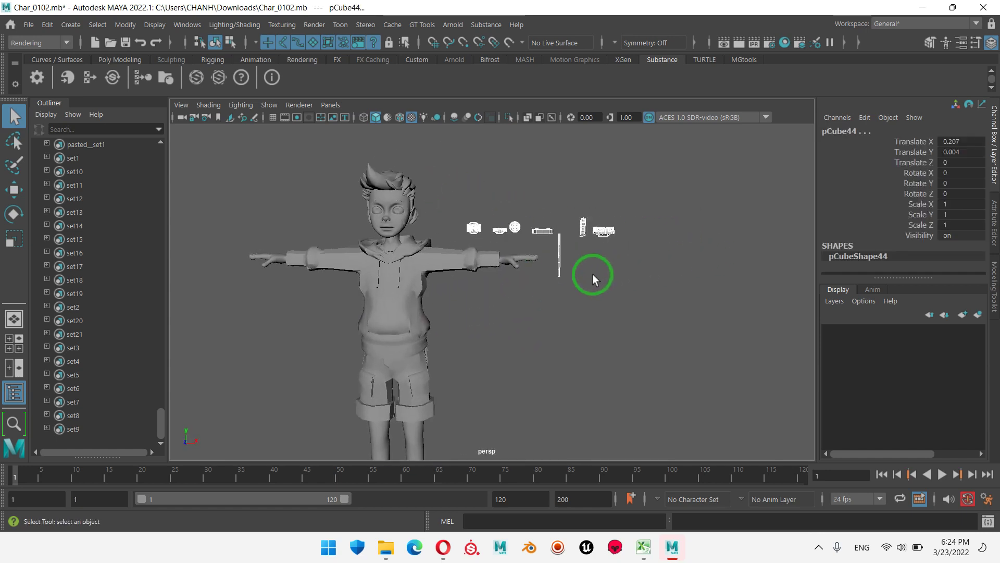
key("Delete")
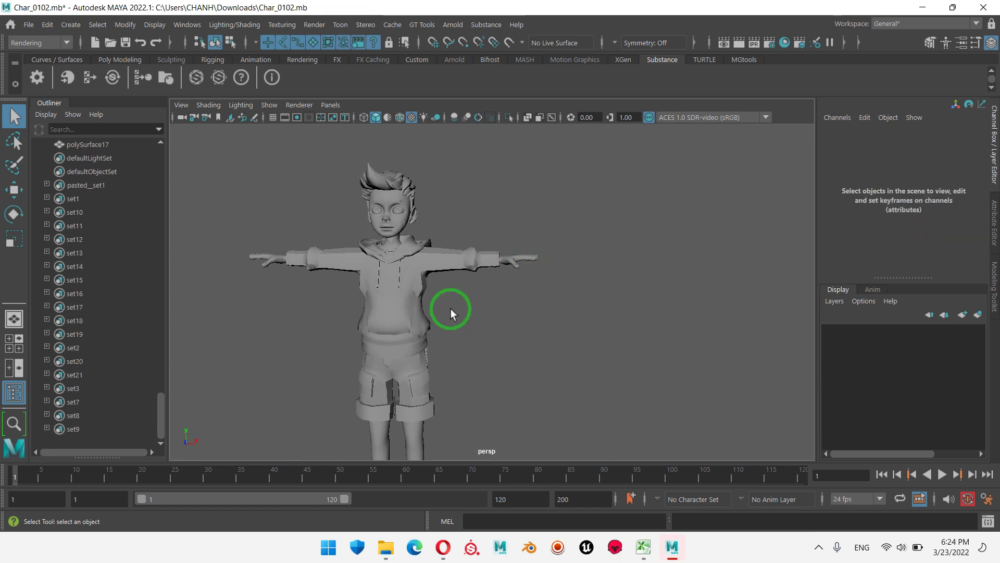
scroll(451, 309, "down", 2)
mouse_move(467, 326)
left_mouse_down("alt")
mouse_move(503, 364)
mouse_move(521, 362)
left_mouse_up("alt")
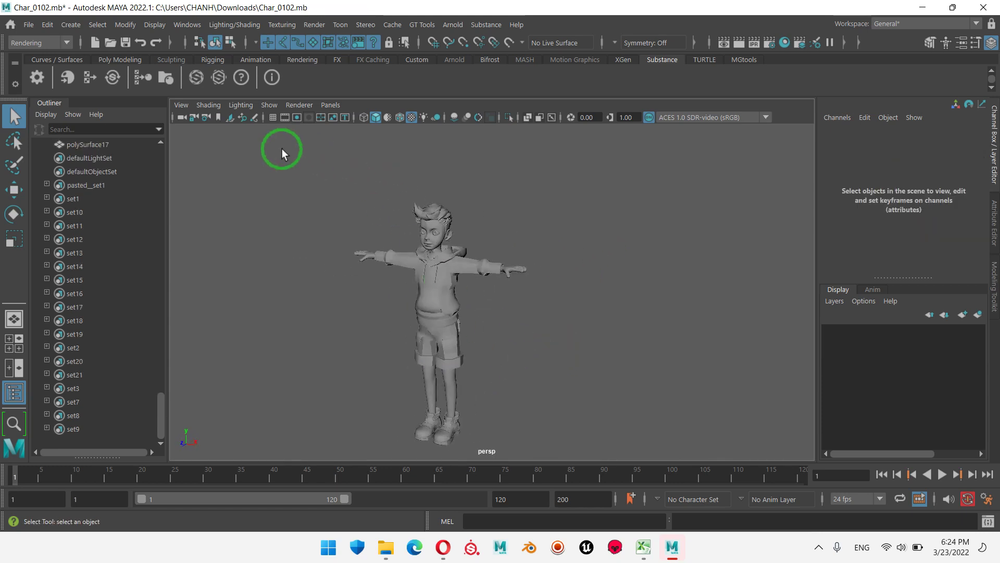
- Check the character's pieces and the hoodie mesh, then frame the whole character
left_click_drag(281, 149, 654, 486)
left_click(519, 237)
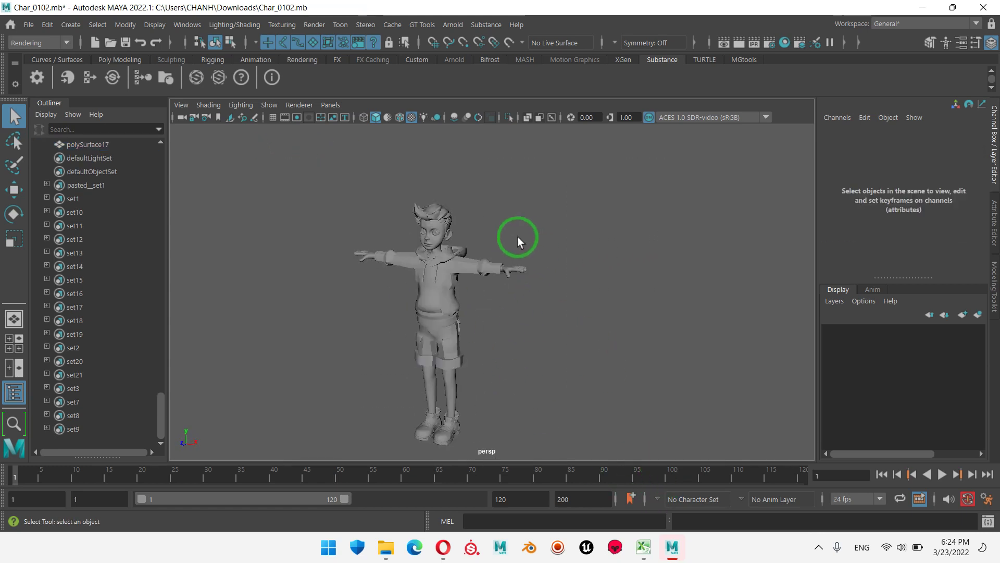
left_click(441, 280)
right_click_drag(670, 330, 398, 297, "alt")
mouse_move(398, 297)
left_mouse_down("alt")
mouse_move(504, 348)
mouse_move(235, 360)
mouse_move(578, 366)
mouse_move(419, 301)
mouse_move(575, 371)
mouse_move(463, 352)
mouse_move(483, 351)
left_mouse_up("alt")
key("a")
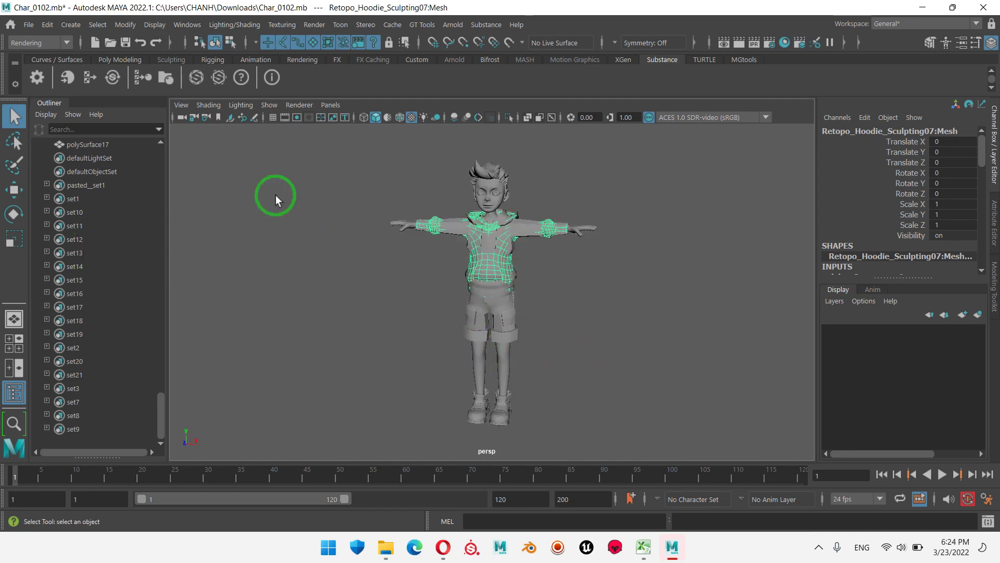
- Inspect pCylinder48's input history, then delete history on all objects via Edit > Delete All by Type
left_click(487, 200)
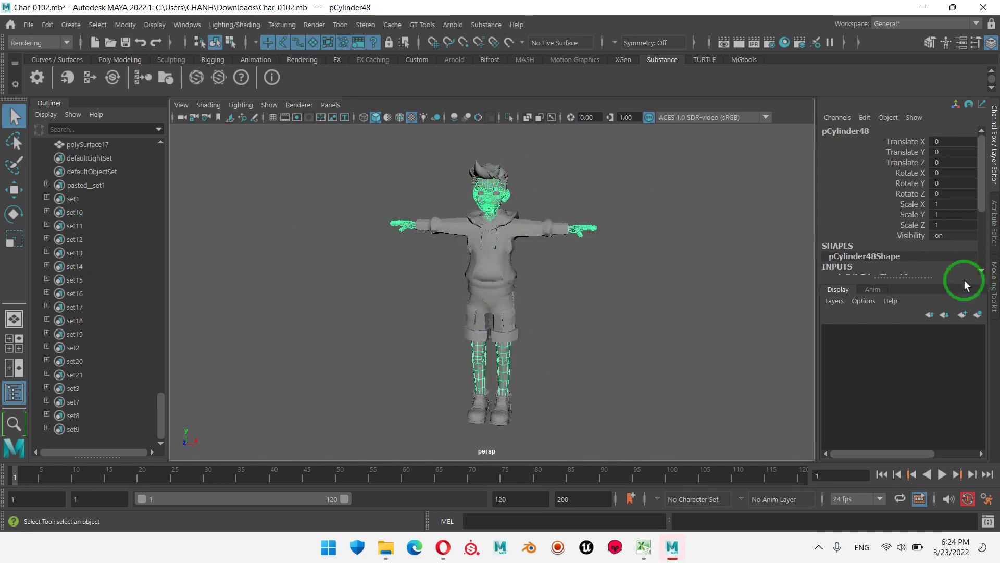
left_click_drag(925, 280, 917, 355)
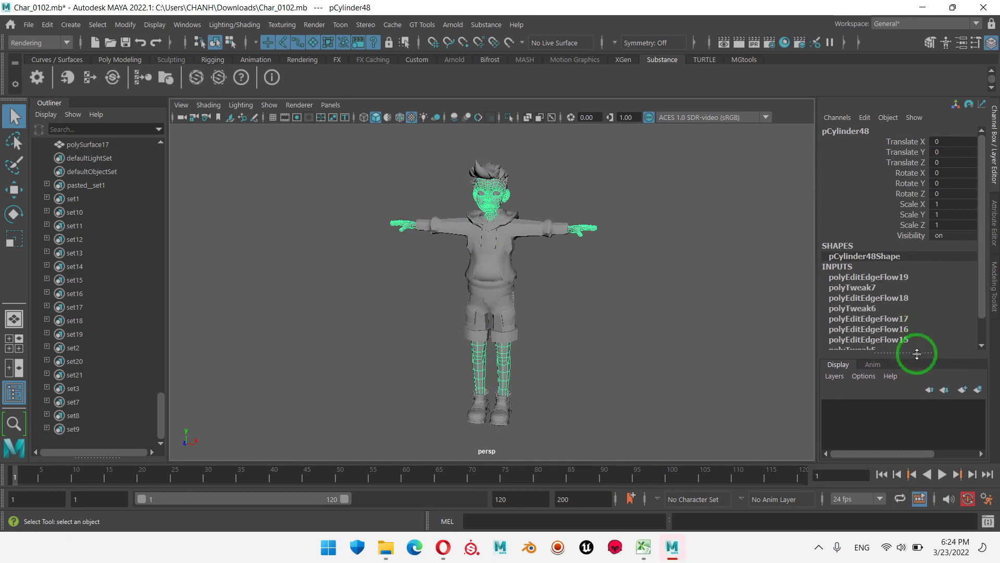
left_click(47, 25)
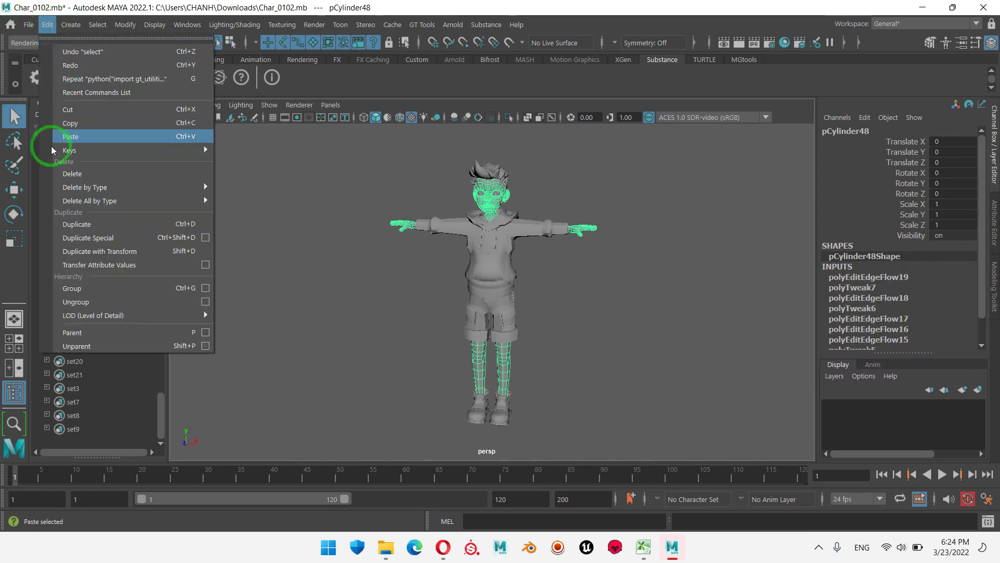
mouse_move(89, 201)
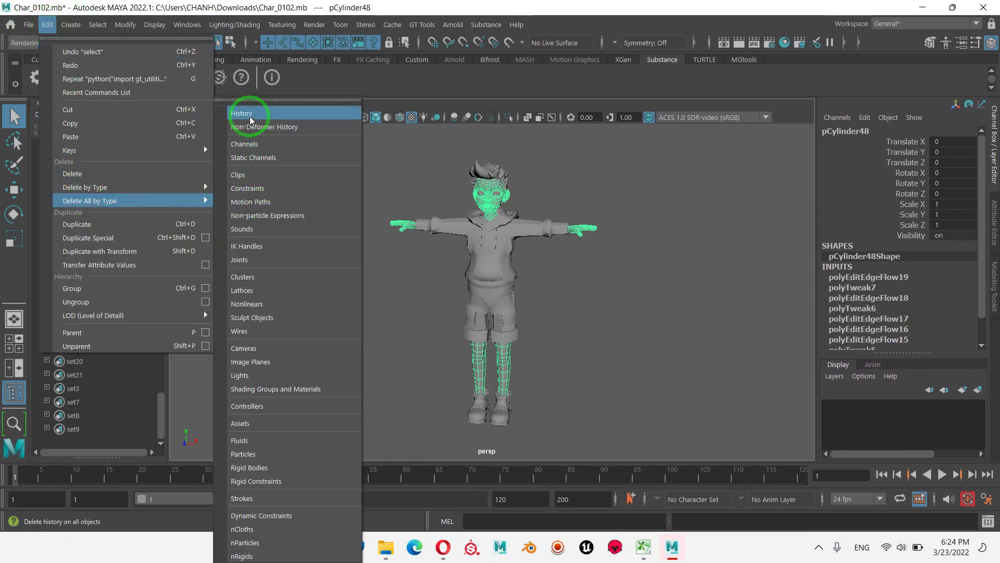
left_click(249, 116)
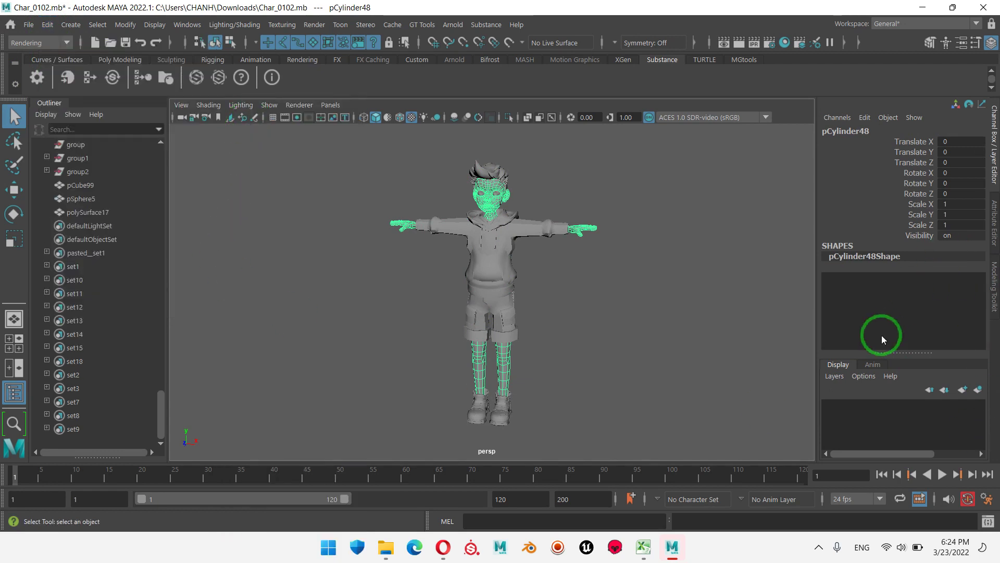
- Inspect group1 and group2 in the Outliner, then group all character pieces into group3
scroll(86, 205, "up", 3)
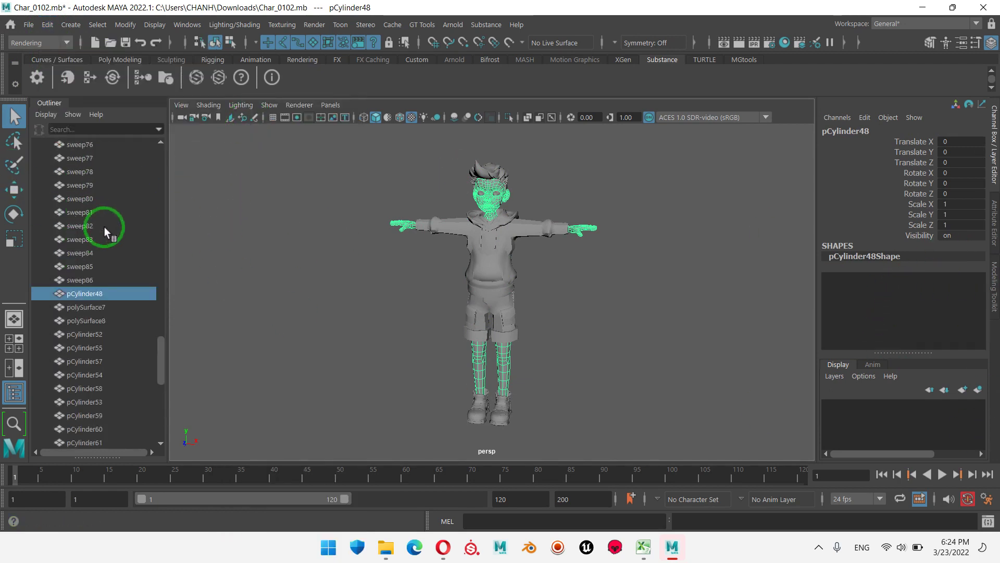
scroll(104, 227, "up", 2)
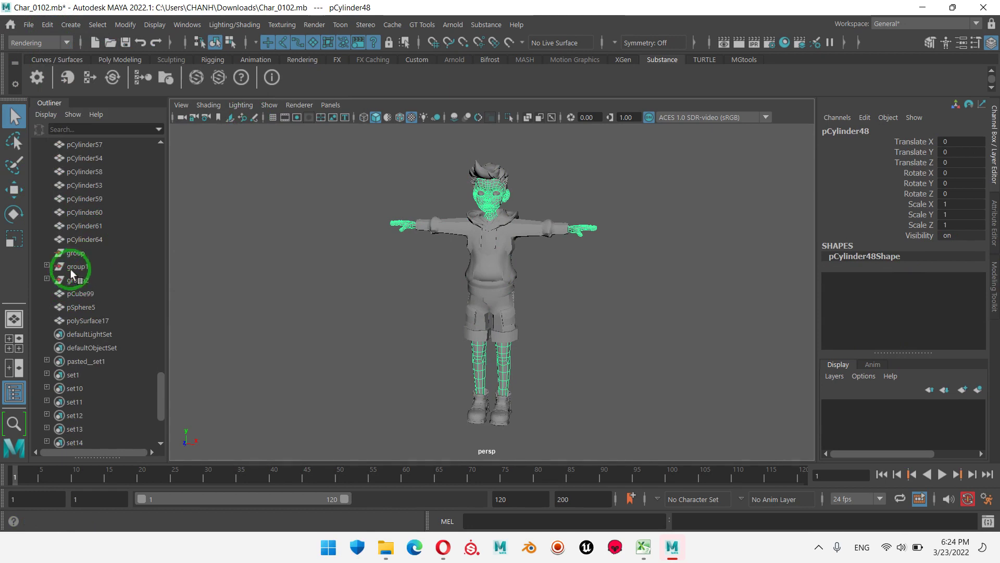
left_click(47, 280)
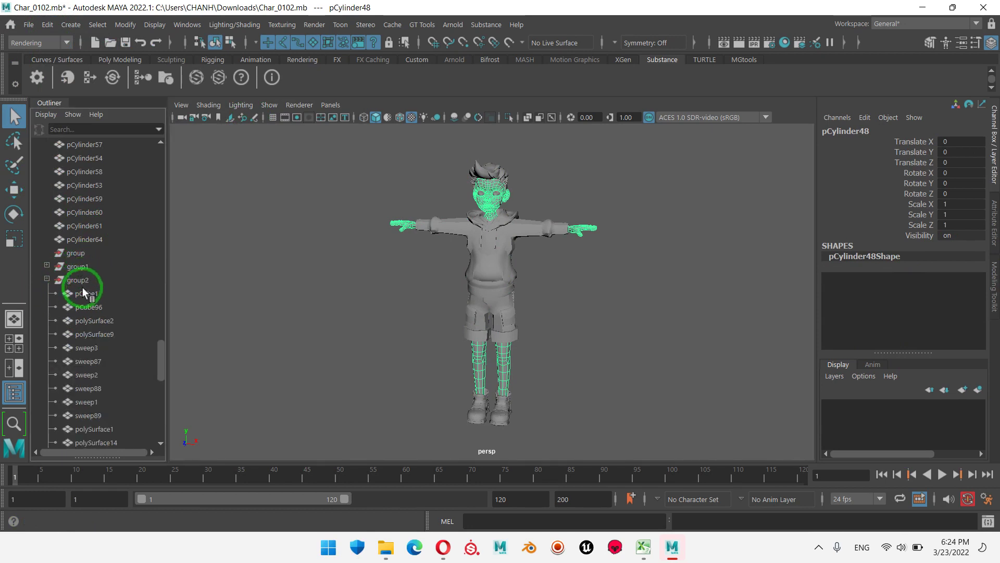
left_click(83, 280)
left_click(47, 279)
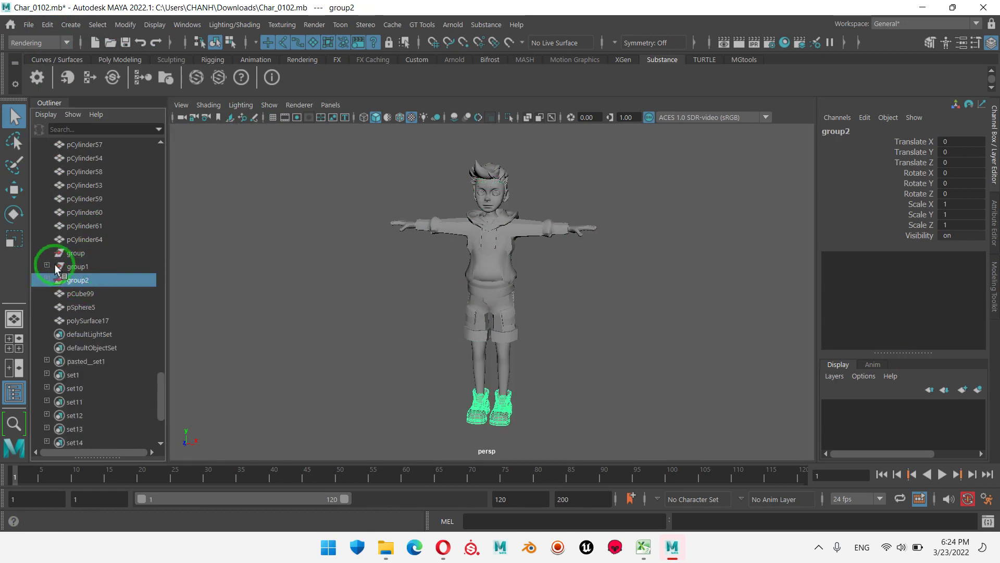
left_click(59, 266)
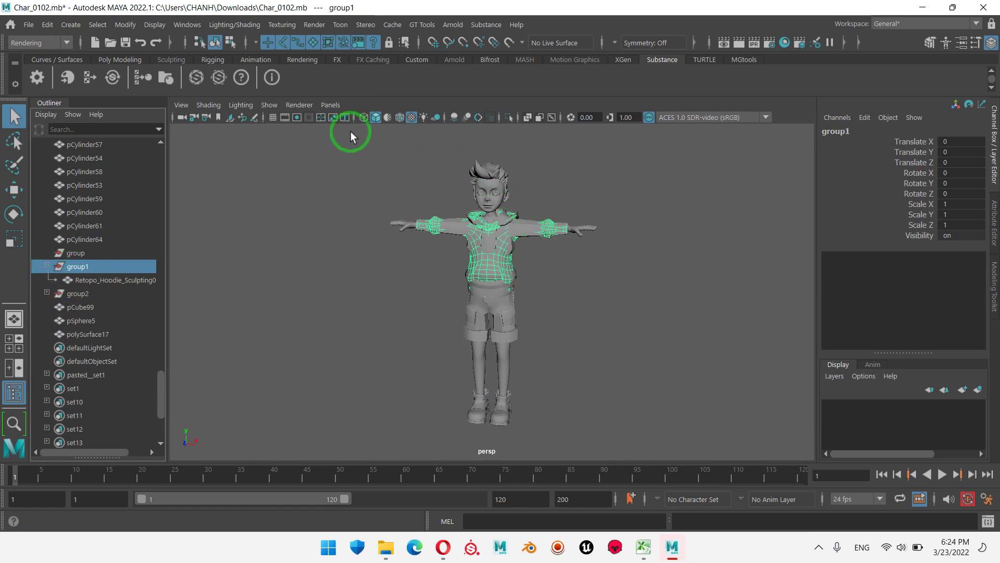
left_click_drag(351, 131, 697, 452)
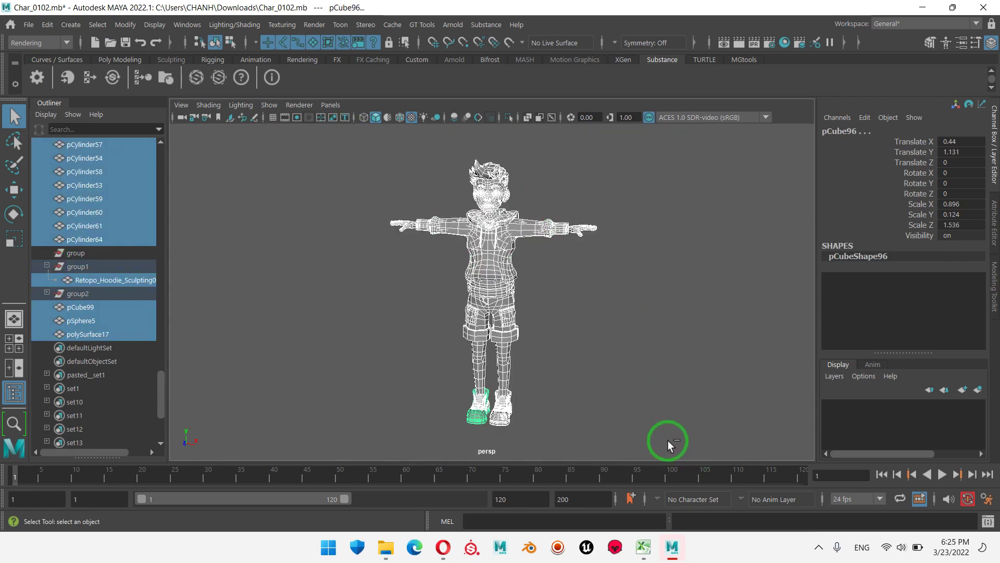
key("ctrl+g")
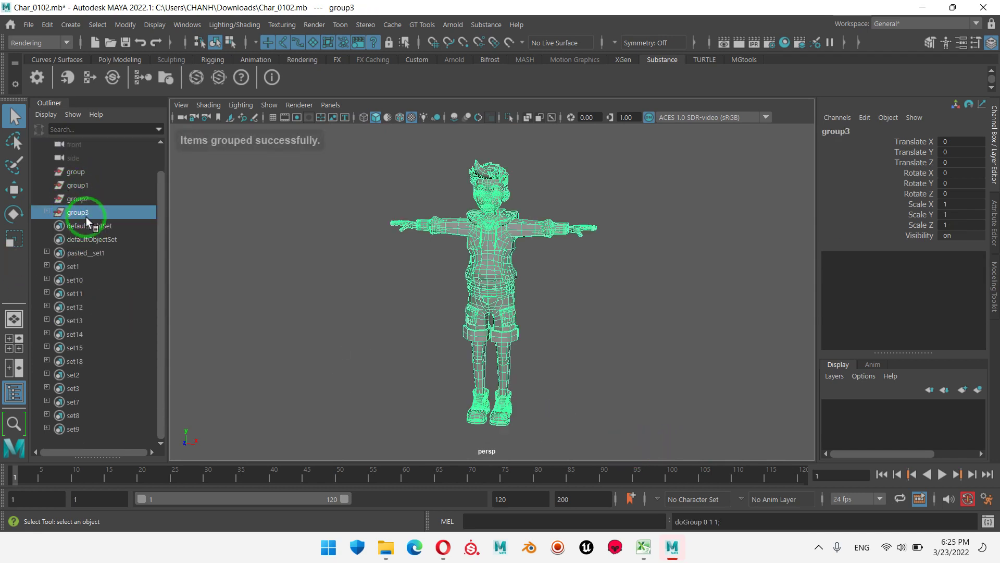
- Select the old groups and check the hoodie, sweater, shorts and body meshes
left_click(79, 170)
left_click(83, 199, "shift")
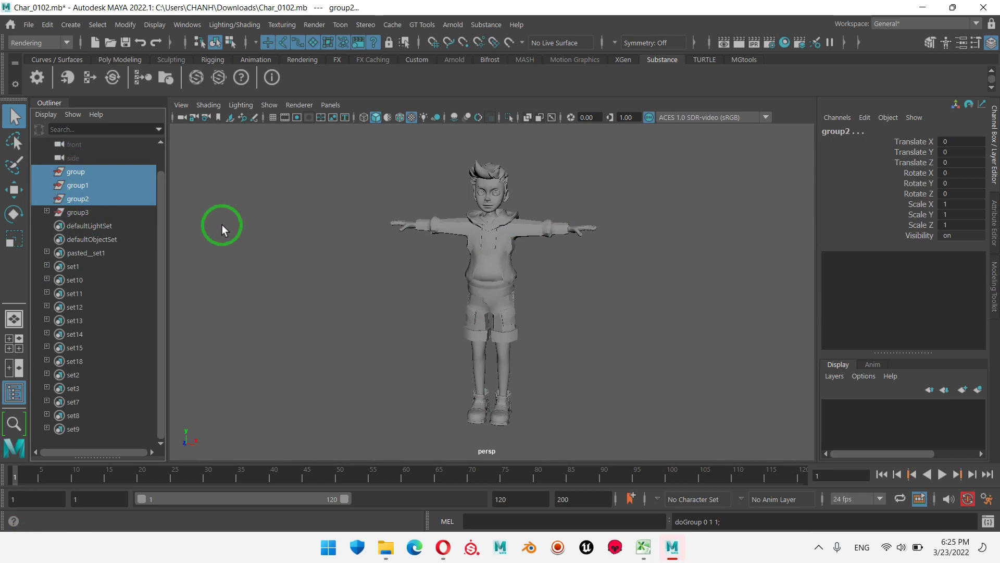
left_click(461, 228)
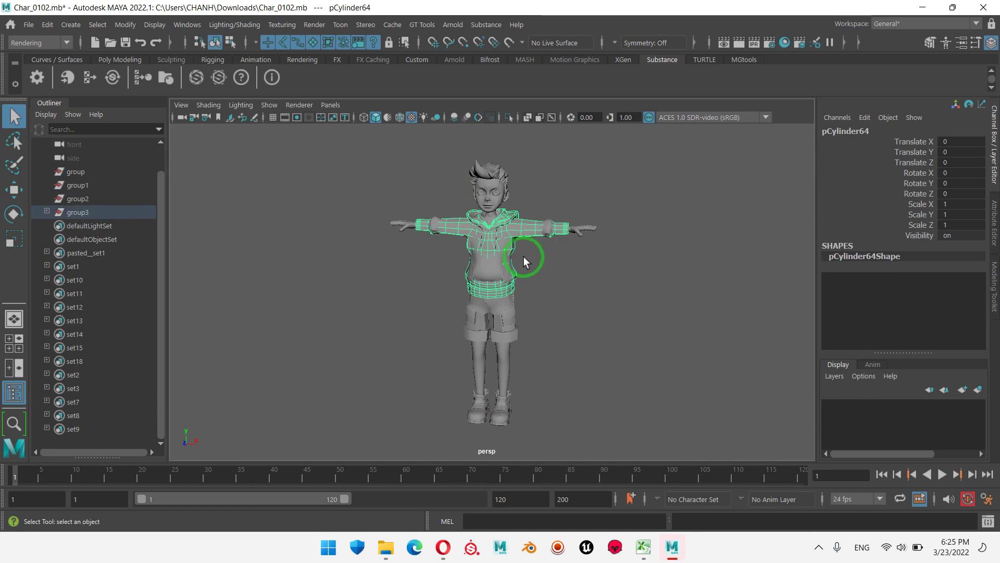
left_click(521, 218)
left_click(485, 263)
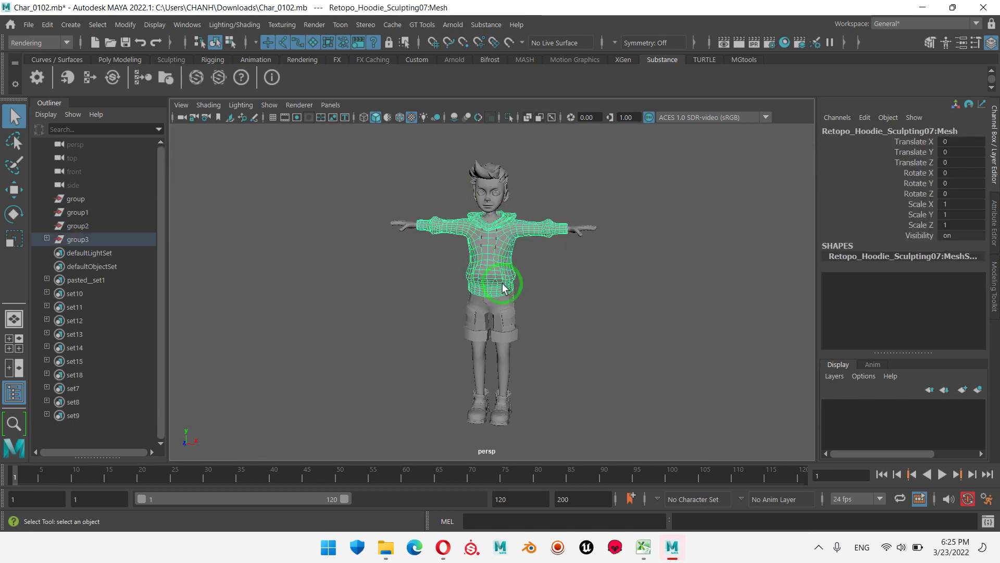
left_click(504, 322)
left_click(508, 360)
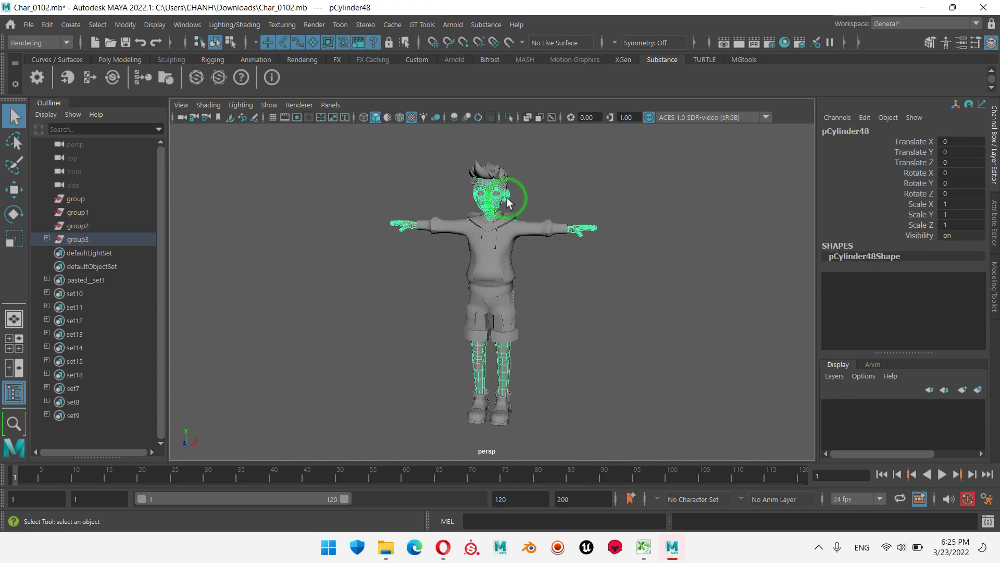
- Delete groups group, group1 and group2 and reselect all character meshes
left_click_drag(80, 197, 82, 231)
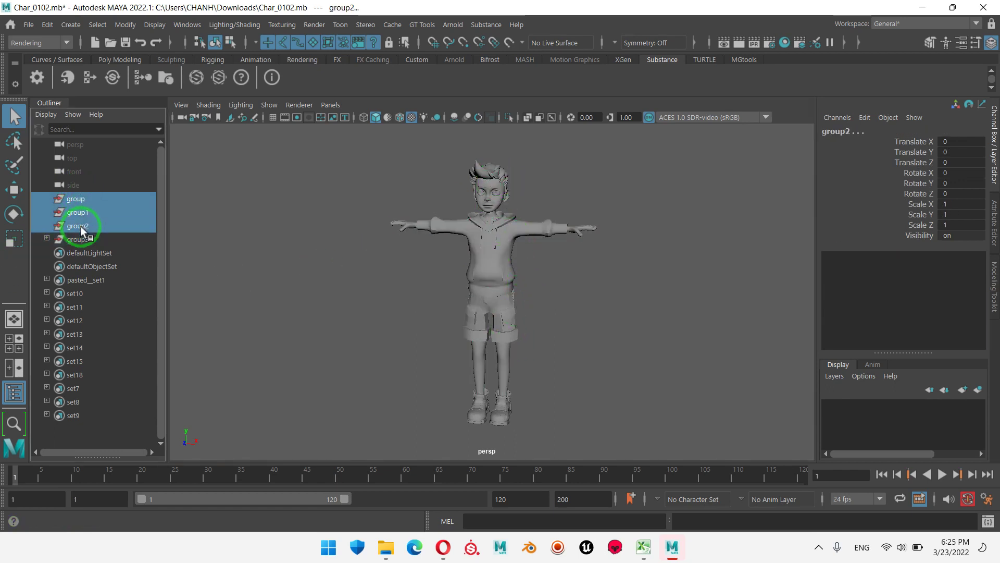
key("Delete")
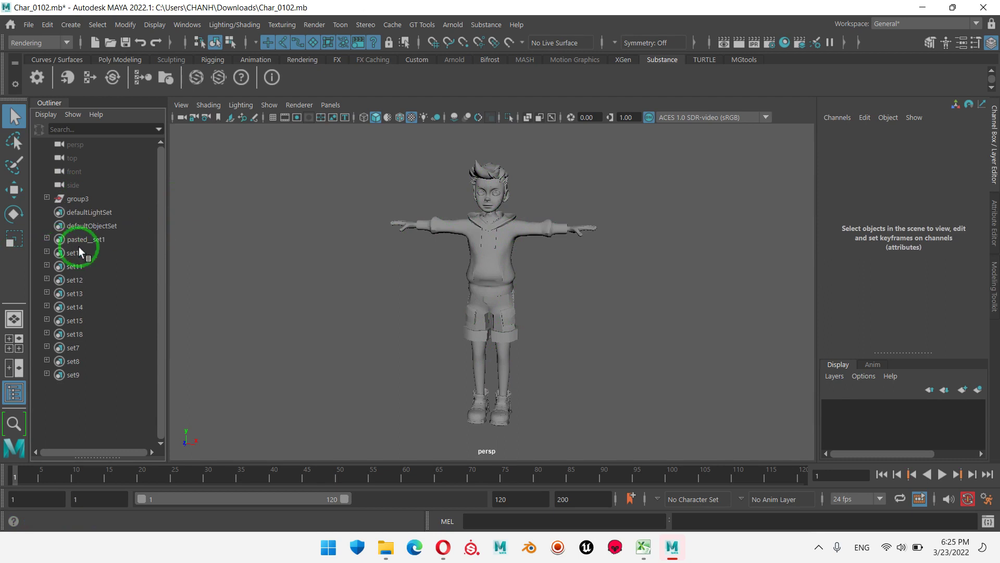
left_click(515, 245)
mouse_move(371, 142)
left_mouse_down()
mouse_move(652, 451)
mouse_move(668, 393)
left_mouse_up()
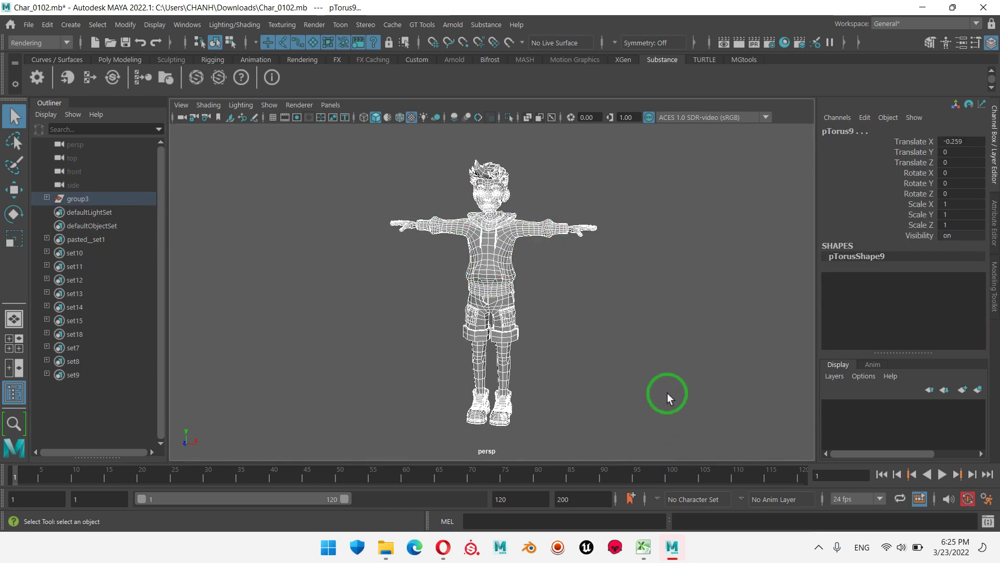
- Assign the existing lambert1 material to all selected character meshes
right_click(545, 164)
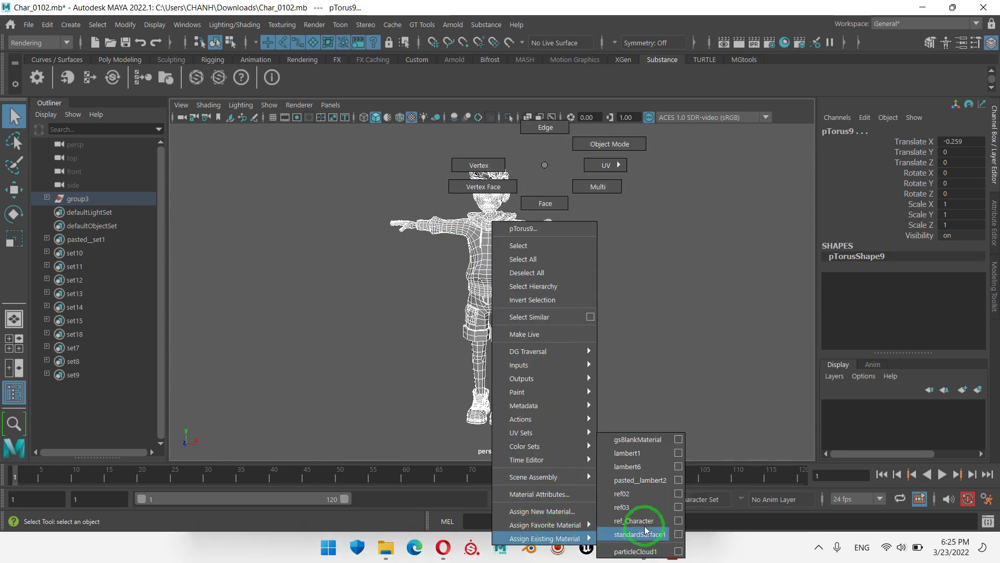
mouse_move(545, 537)
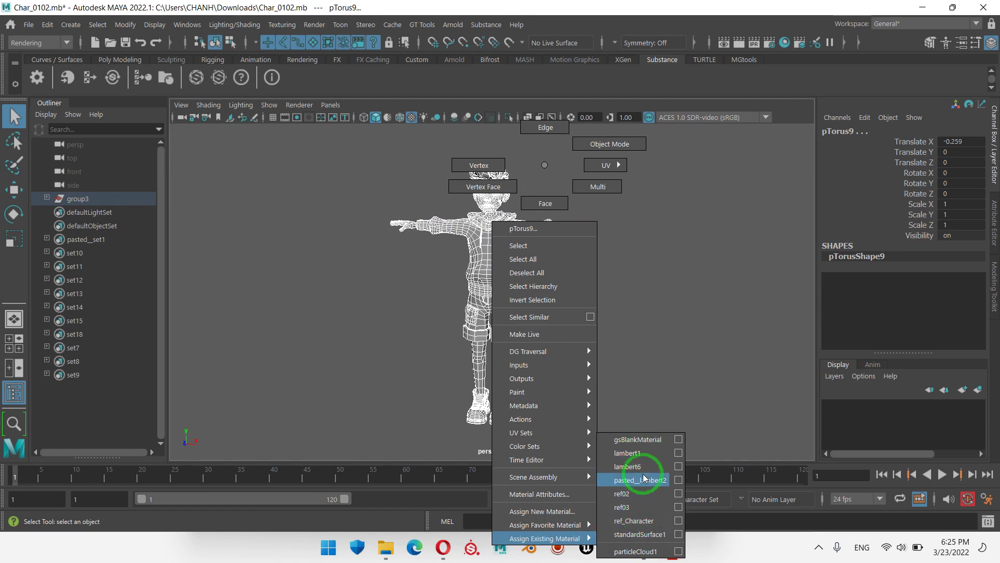
left_click(642, 451)
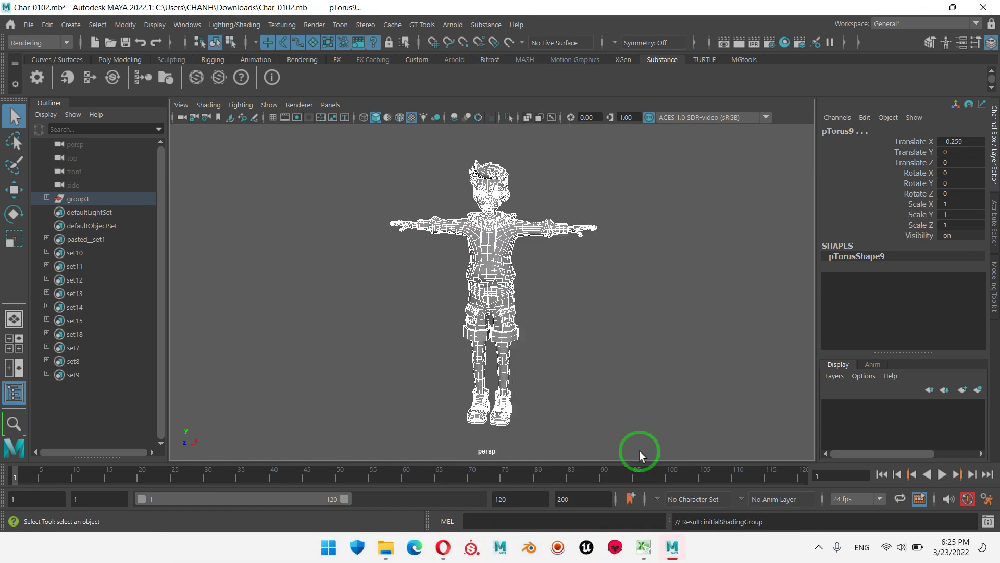
- Delete leftover sets pasted__set1 and set7–set18, then select the hoodie drawstrings
left_click_drag(74, 211, 78, 373)
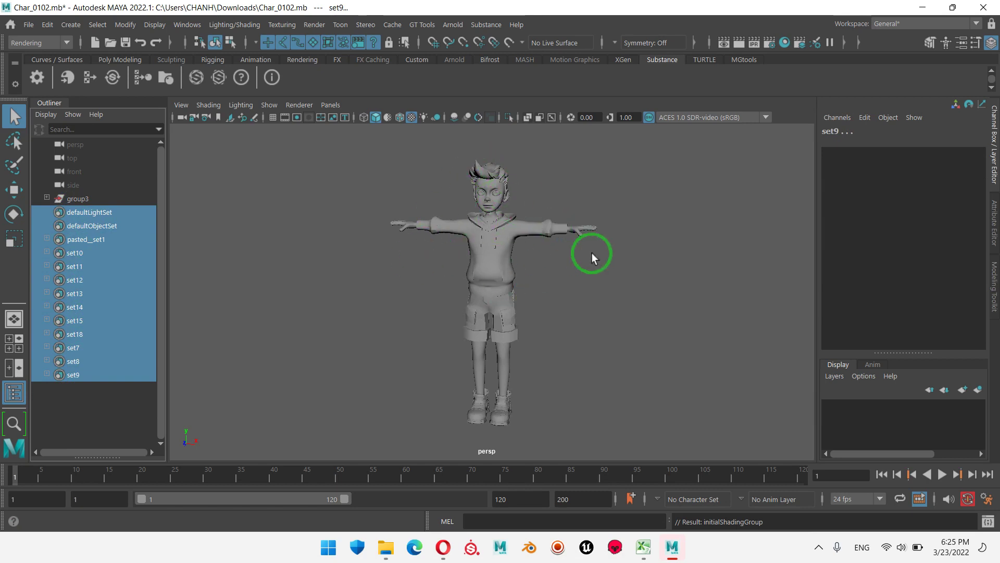
key("Delete")
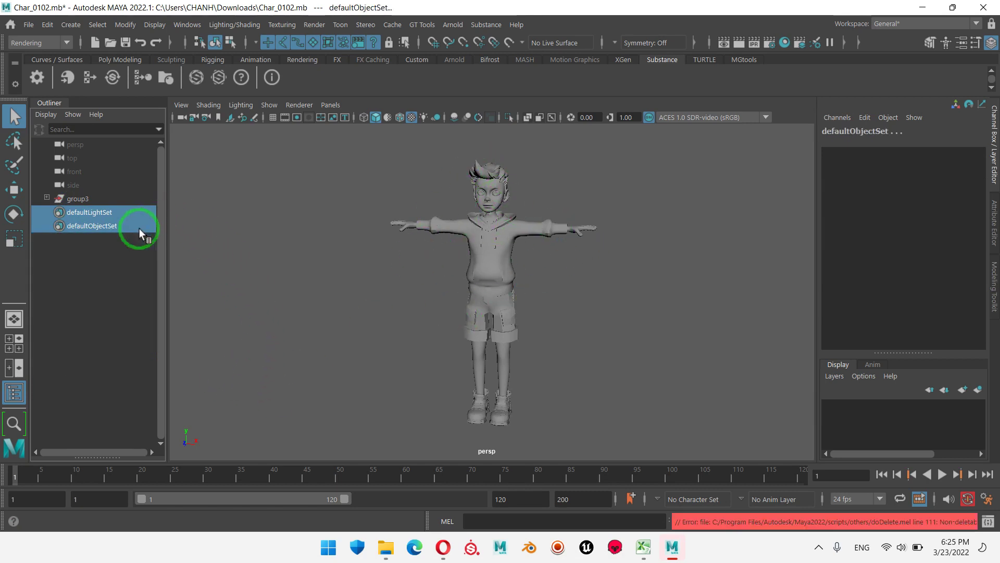
left_click(312, 281)
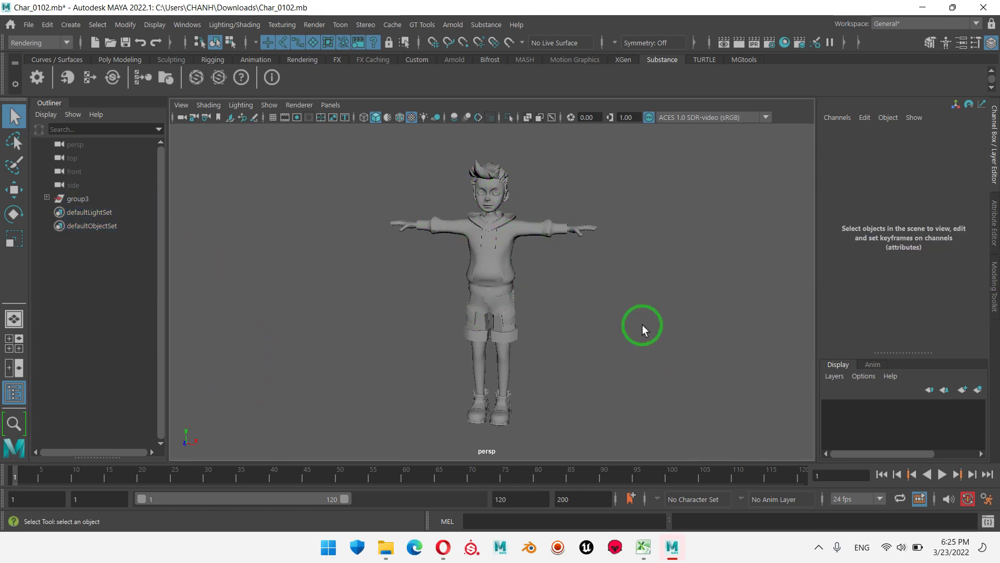
left_click(494, 239)
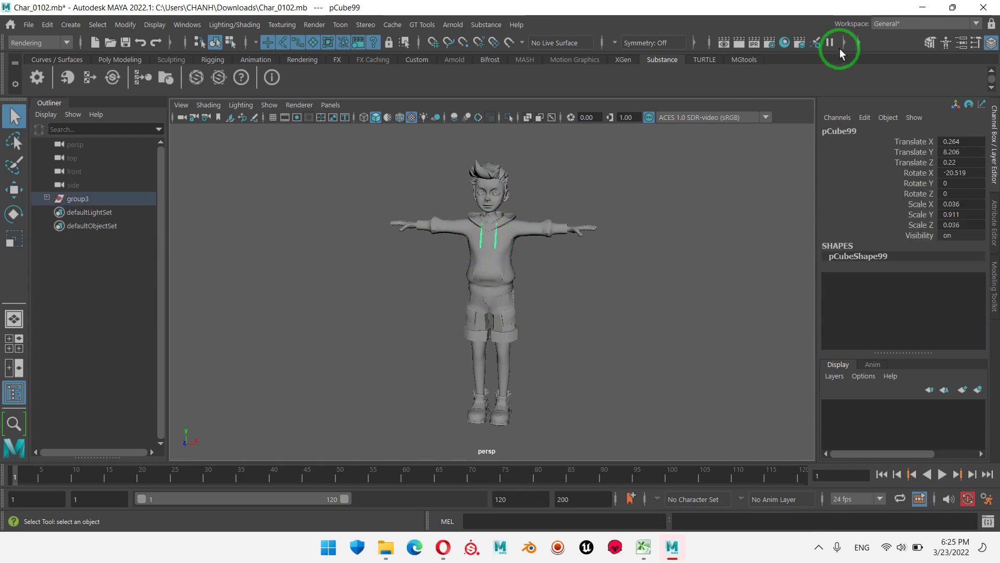
- Delete unused shading nodes in Hypershade, then close the Hypershade window
left_click(785, 45)
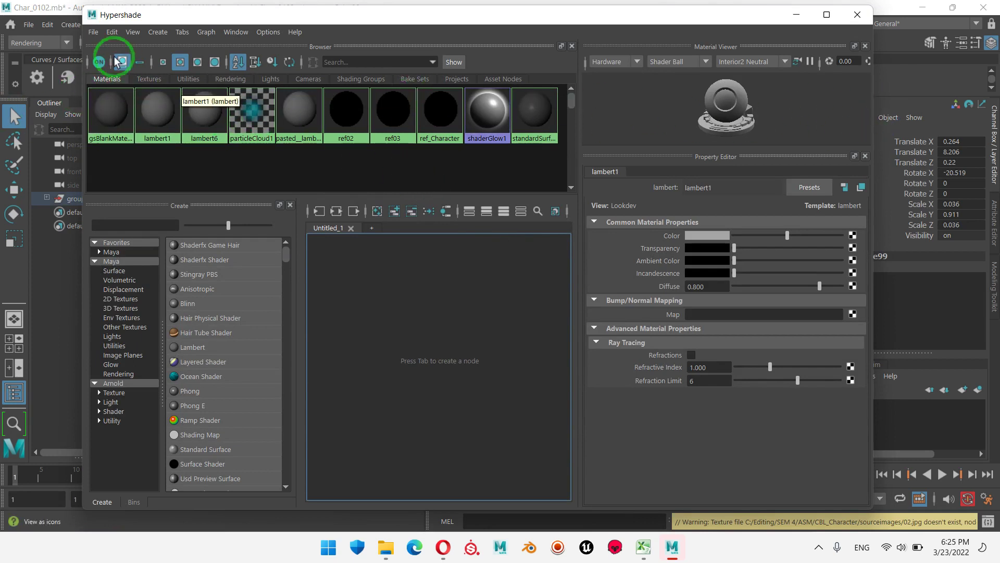
left_click(113, 33)
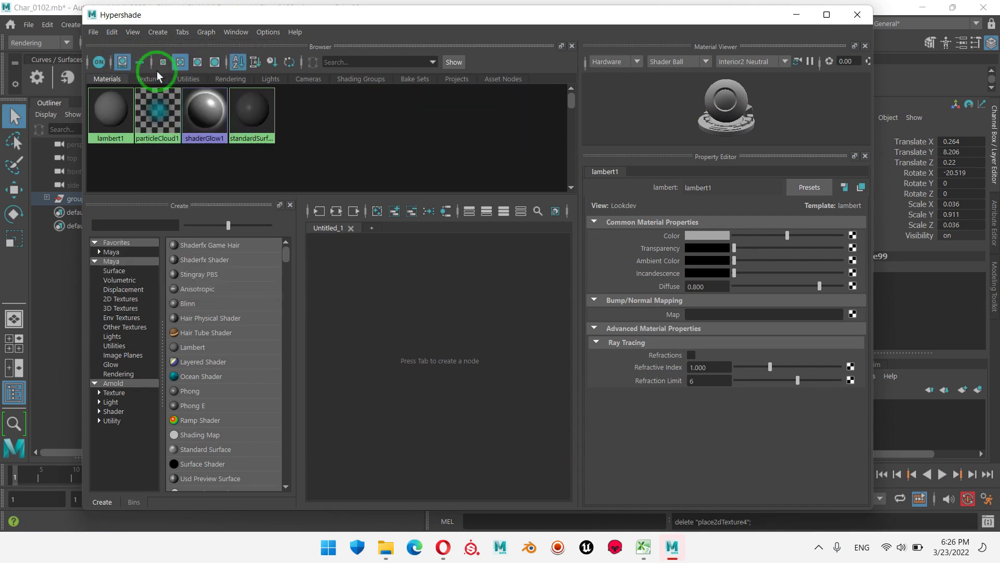
left_click(858, 16)
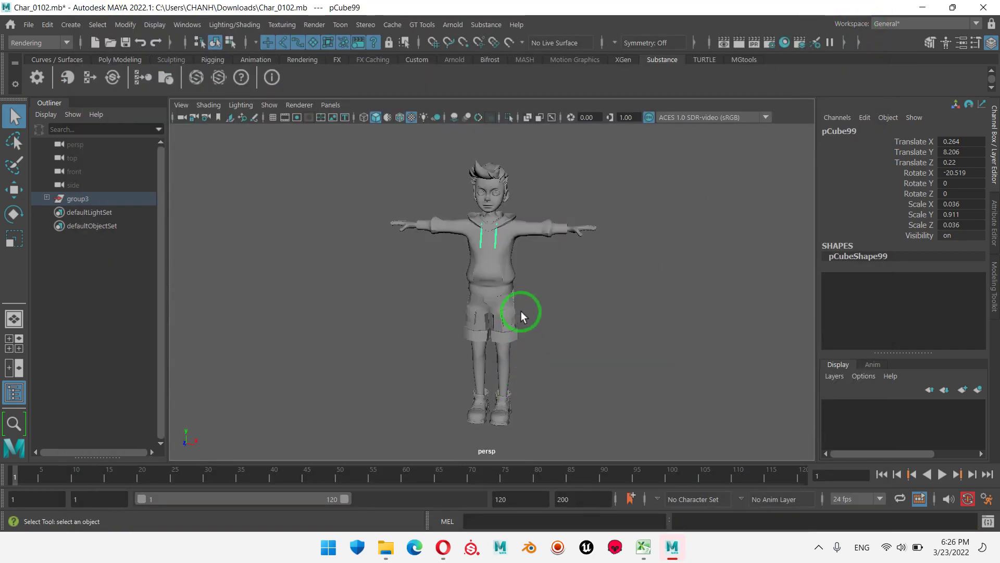
- Select the hoodie and head meshes, framing and orbiting around the head
left_click(656, 283)
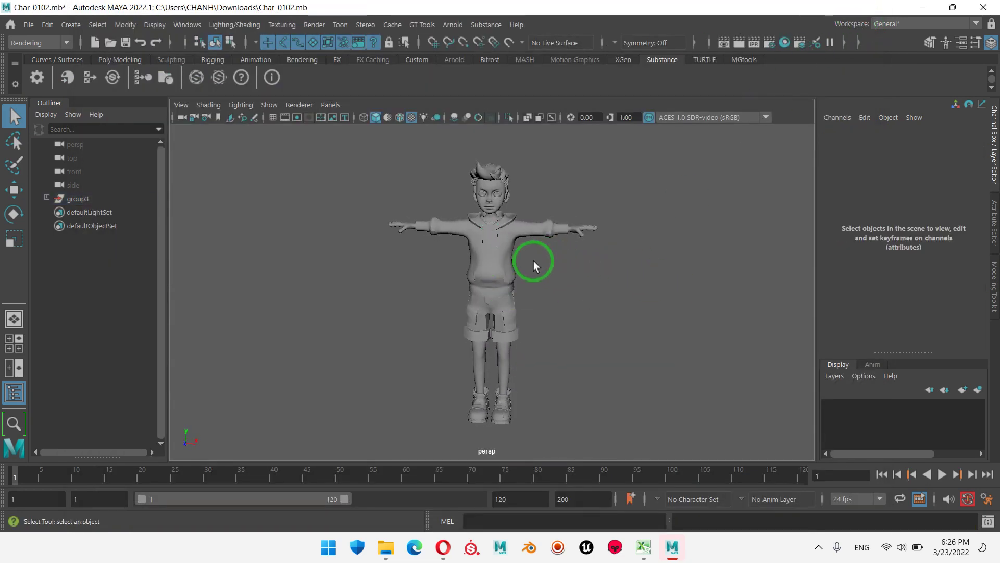
left_click(534, 260)
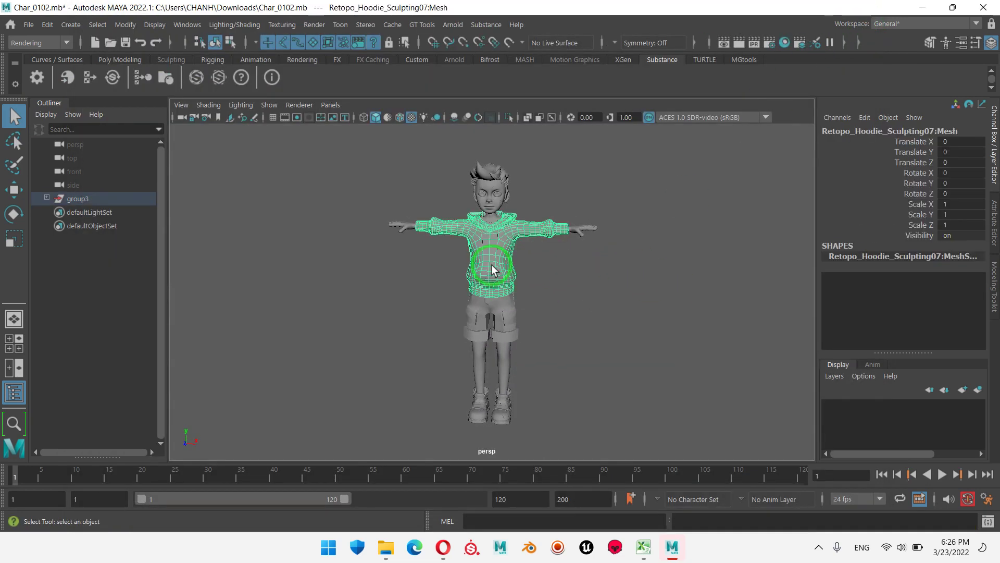
left_click(509, 199)
key("f")
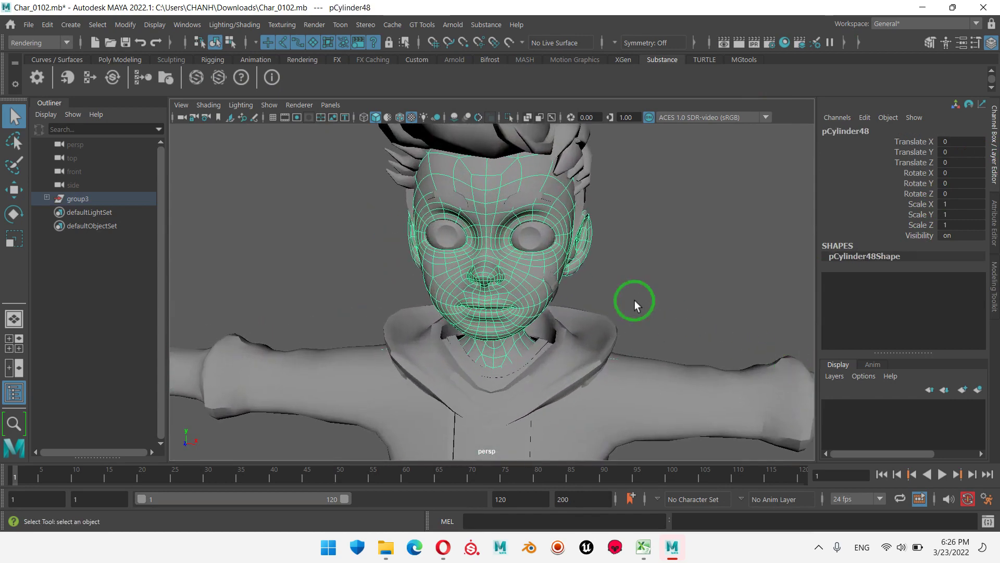
mouse_move(634, 305)
left_mouse_down("alt")
mouse_move(527, 339)
mouse_move(585, 335)
mouse_move(502, 333)
left_mouse_up("alt")
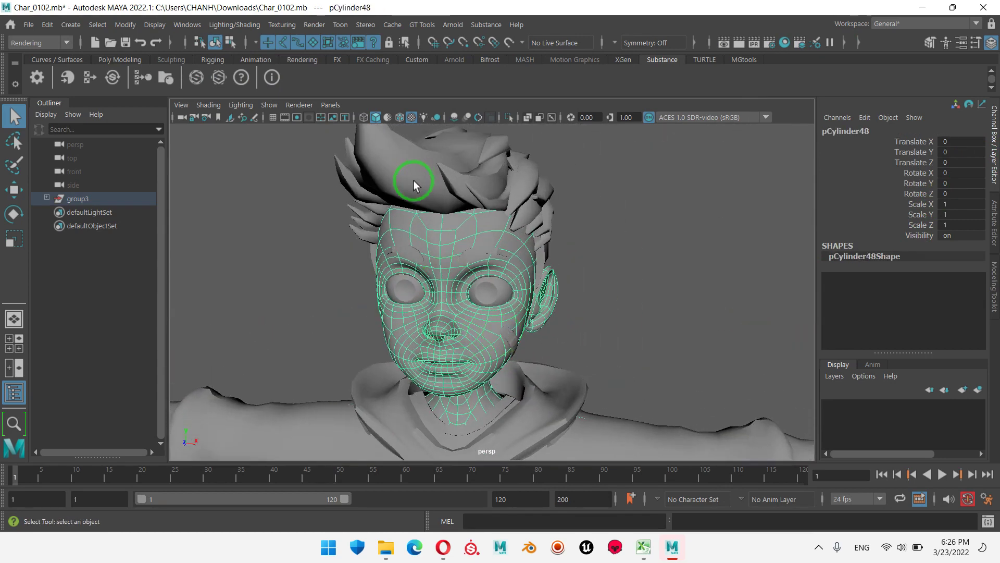
right_click_drag(658, 371, 565, 364, "alt")
middle_click_drag(565, 364, 545, 270, "alt")
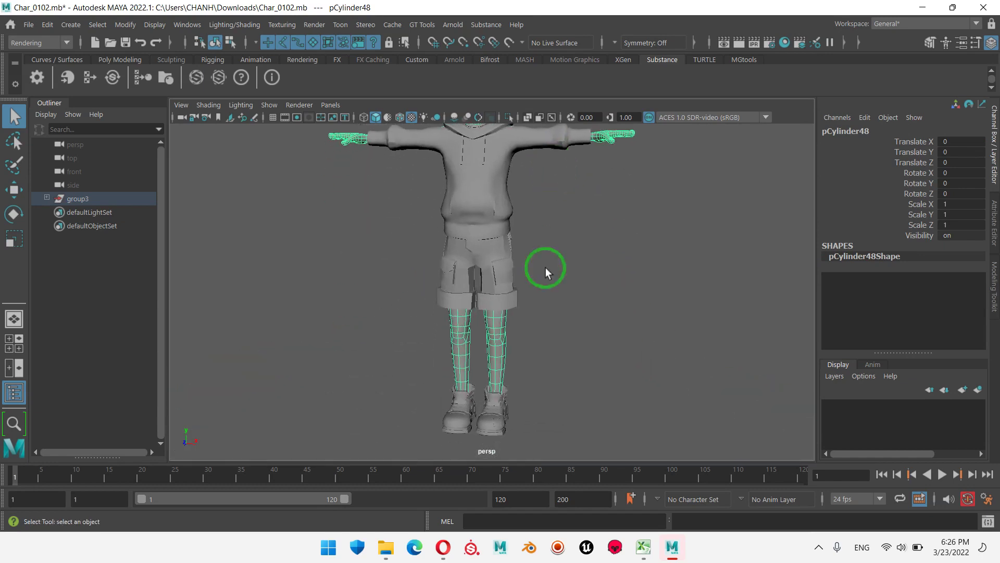
- Check the shorts and hoodie meshes, then marquee-select the entire character
left_click(499, 293)
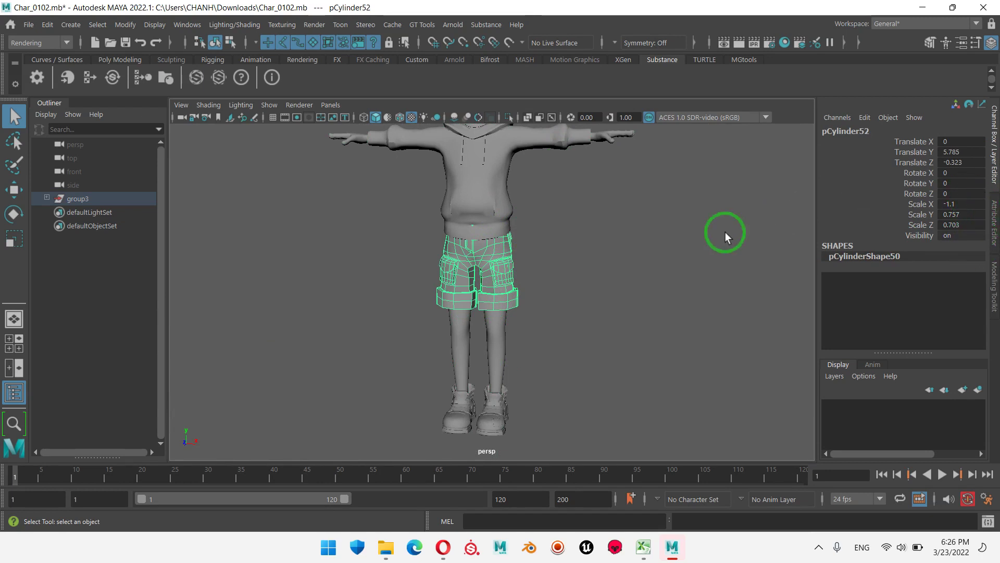
left_click_drag(726, 235, 826, 219, "alt")
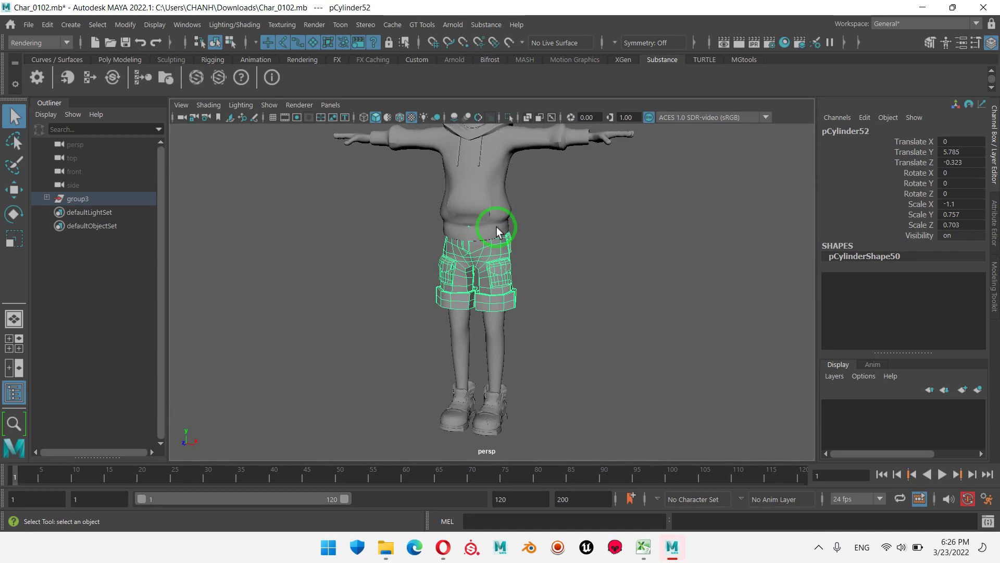
left_click(504, 228)
left_click(503, 281)
right_click_drag(655, 324, 453, 268, "alt")
left_click_drag(453, 267, 531, 313, "alt")
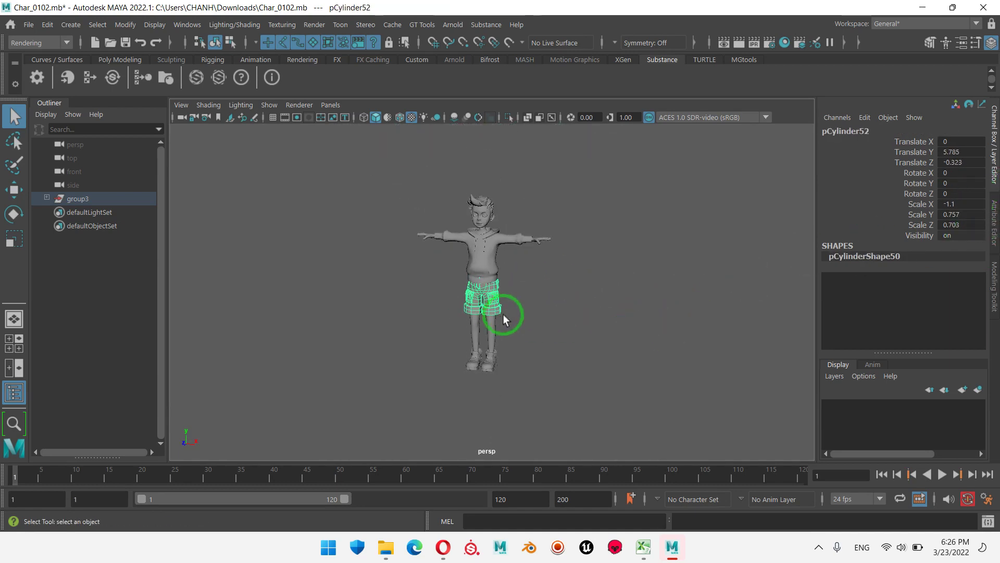
left_click_drag(363, 155, 681, 393)
- Freeze transformations on the selected character from the Poly Modeling shelf
left_click(272, 77)
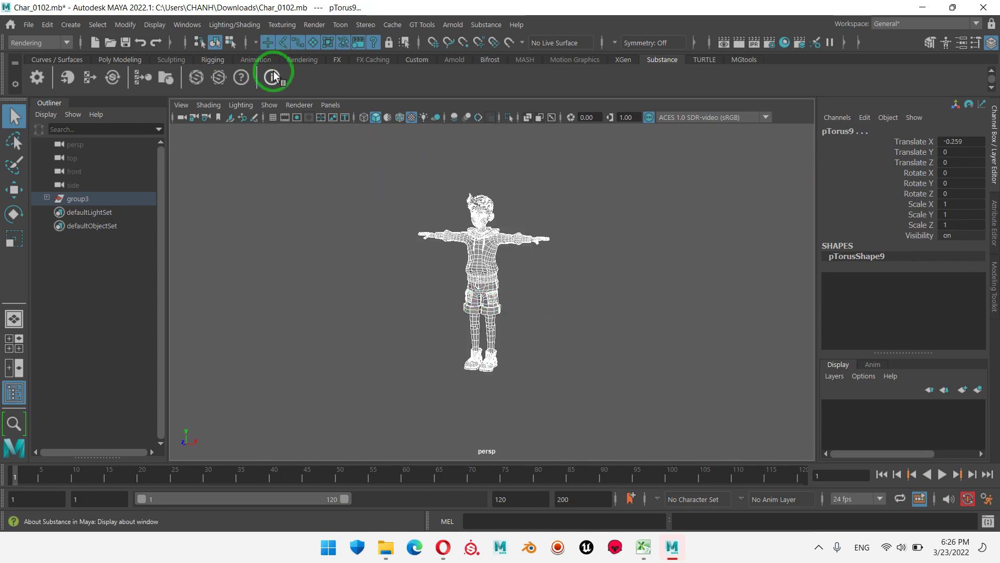
left_click(108, 57)
left_click(407, 79)
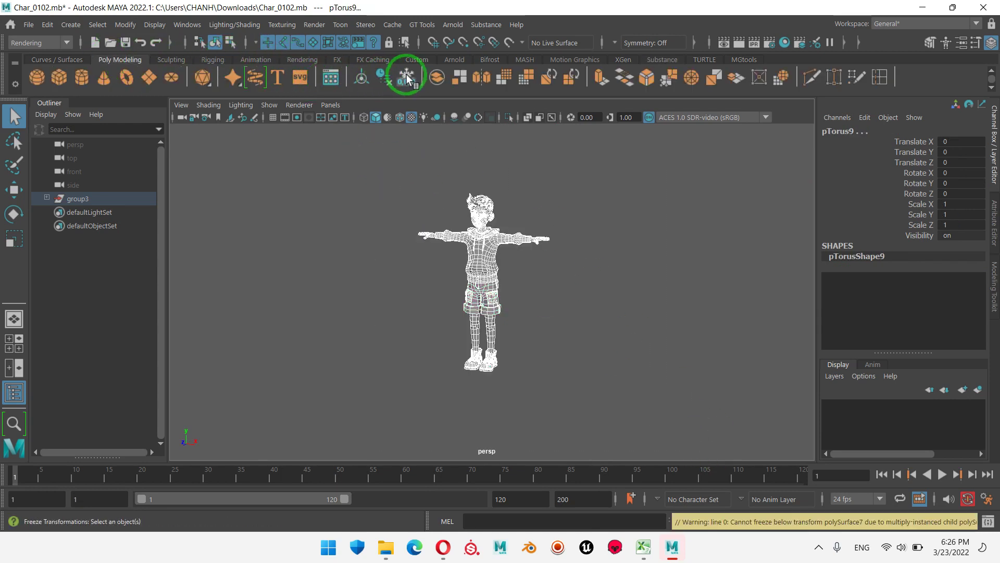
- Check the shorts, hoodie, body and shoe meshes, then box-select the whole character again
left_click(621, 317)
left_click(489, 309)
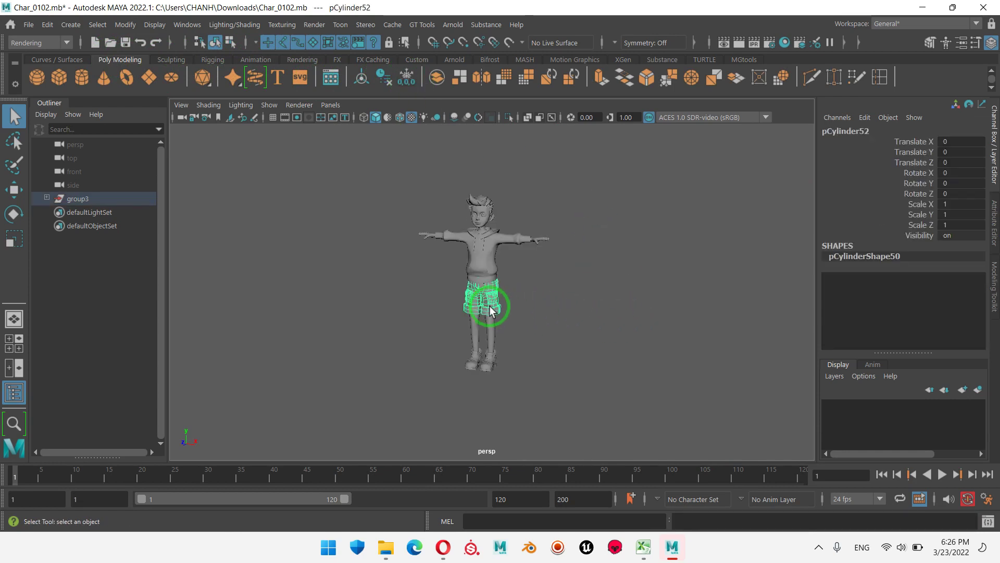
left_click(490, 274)
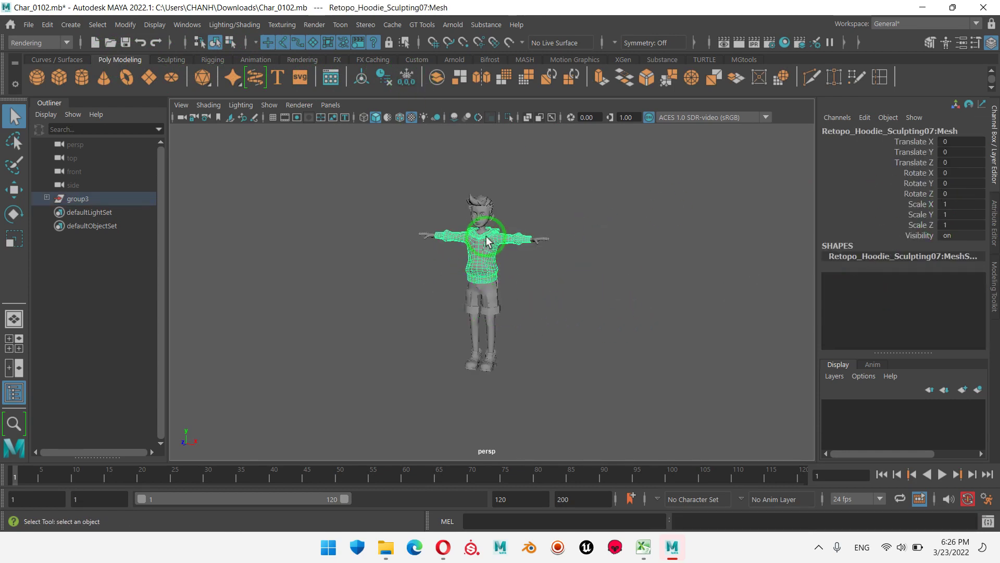
left_click(478, 209)
left_click(526, 239)
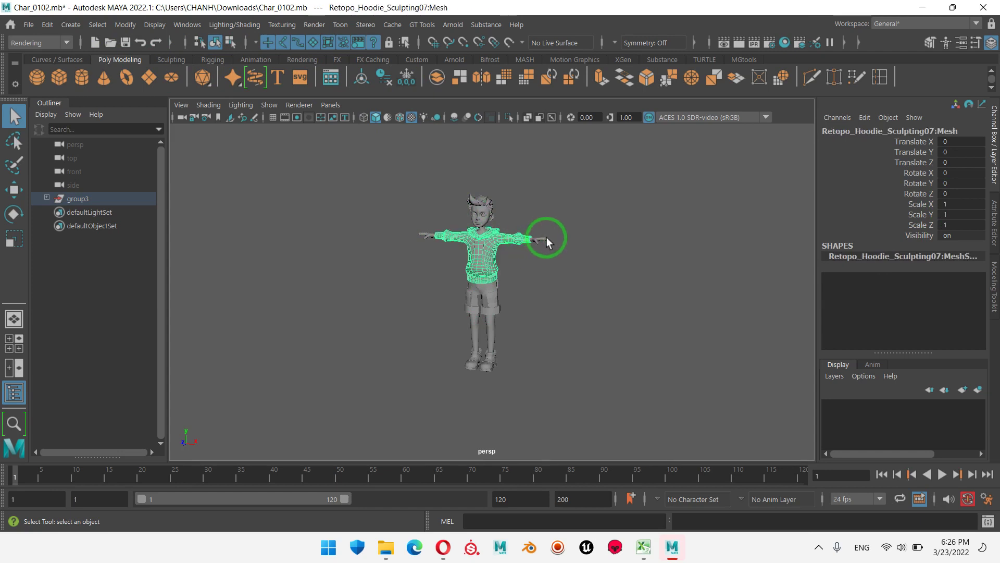
left_click(490, 369)
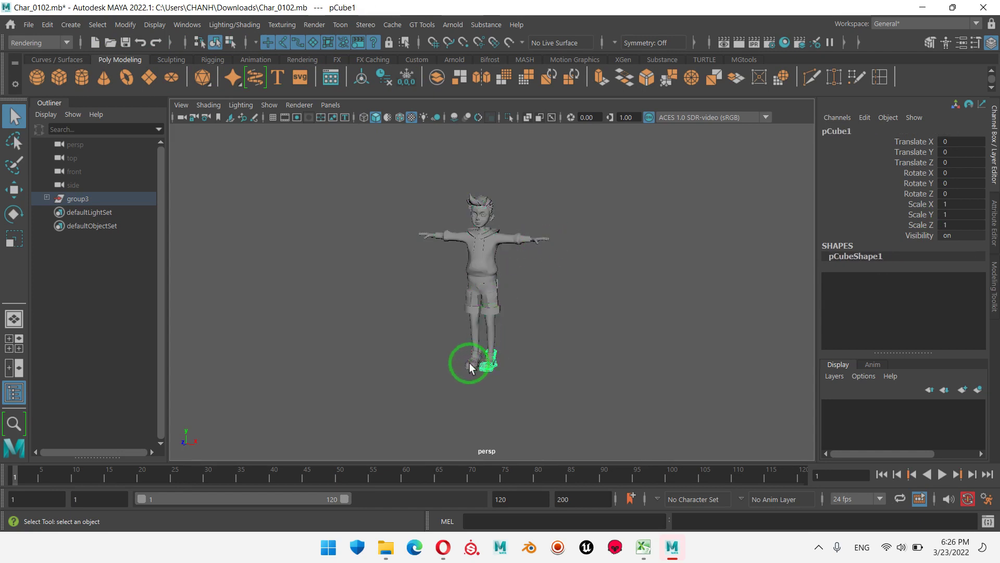
left_click(474, 353)
left_click(540, 313)
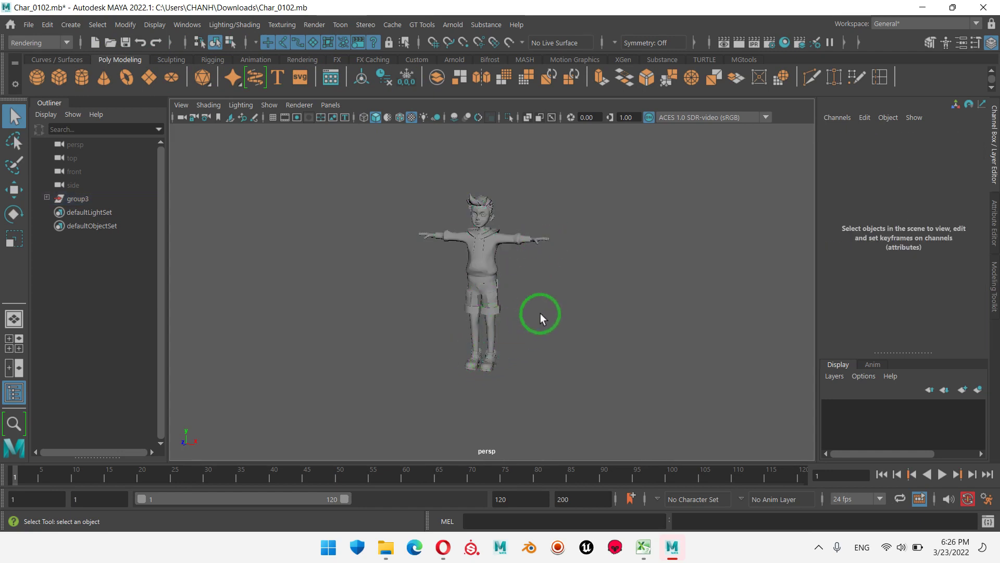
left_click_drag(386, 141, 685, 435)
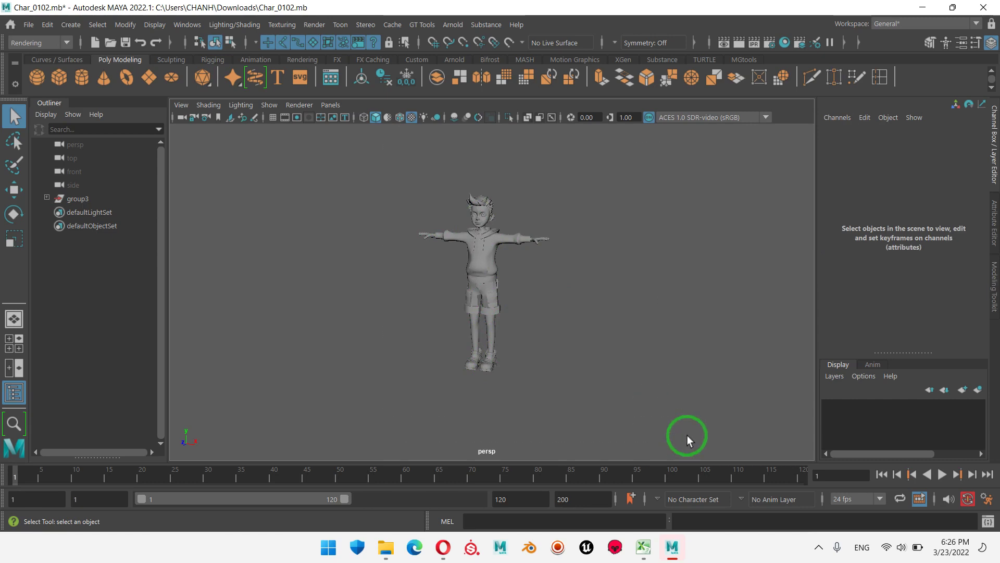
- Expand group3 in the Outliner to list its sweep and cylinder parts, and frame the character
left_click(47, 197)
scroll(78, 265, "down", 5)
scroll(126, 288, "down", 5)
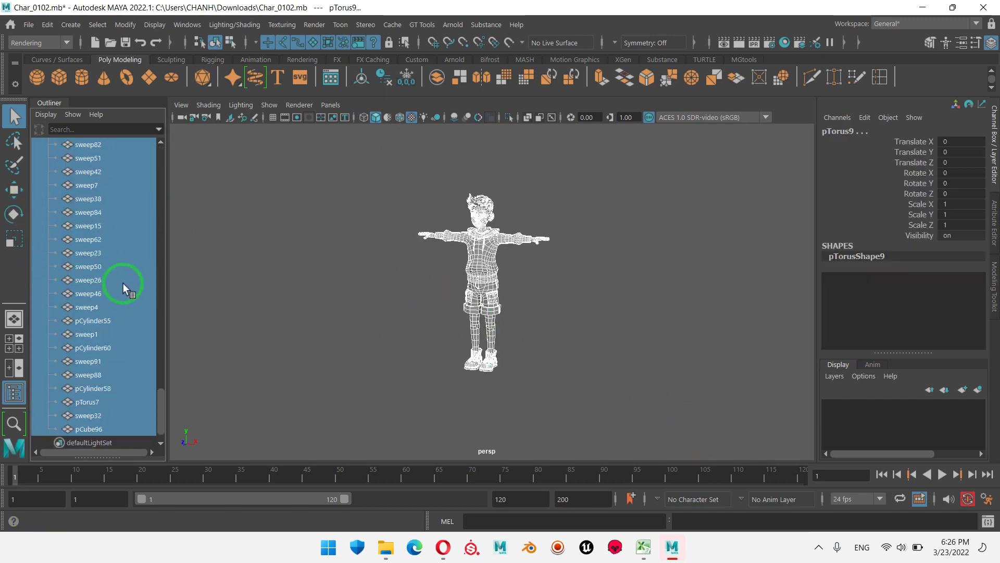
scroll(134, 290, "up", 5)
scroll(161, 286, "up", 5)
key("5")
scroll(658, 296, "up", 5)
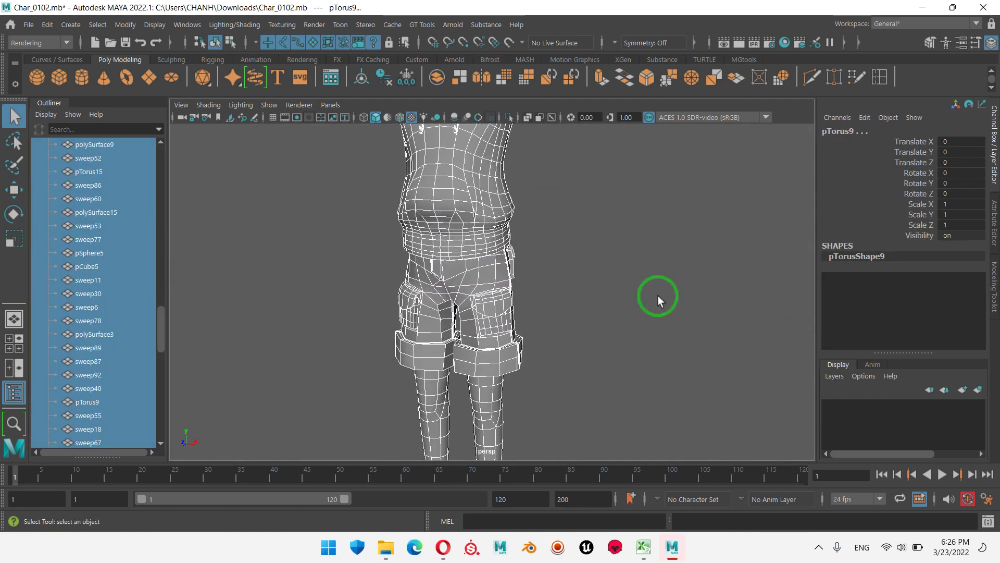
- Pan to the upper body and select the hands mesh and the hoodie mesh
middle_click_drag(658, 295, 543, 411, "alt")
left_click(682, 352)
left_click(683, 278)
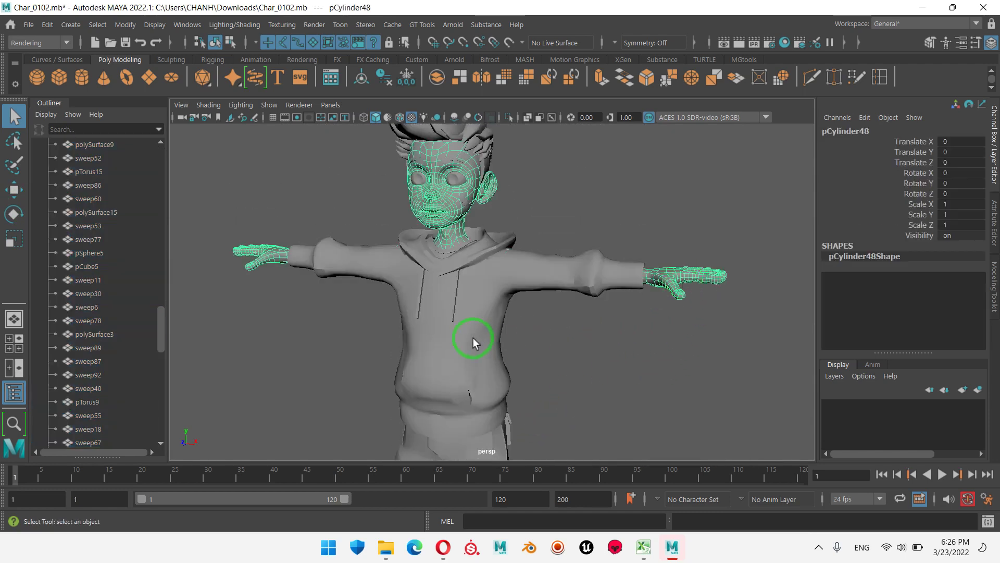
scroll(469, 339, "down", 5)
scroll(563, 357, "down", 3)
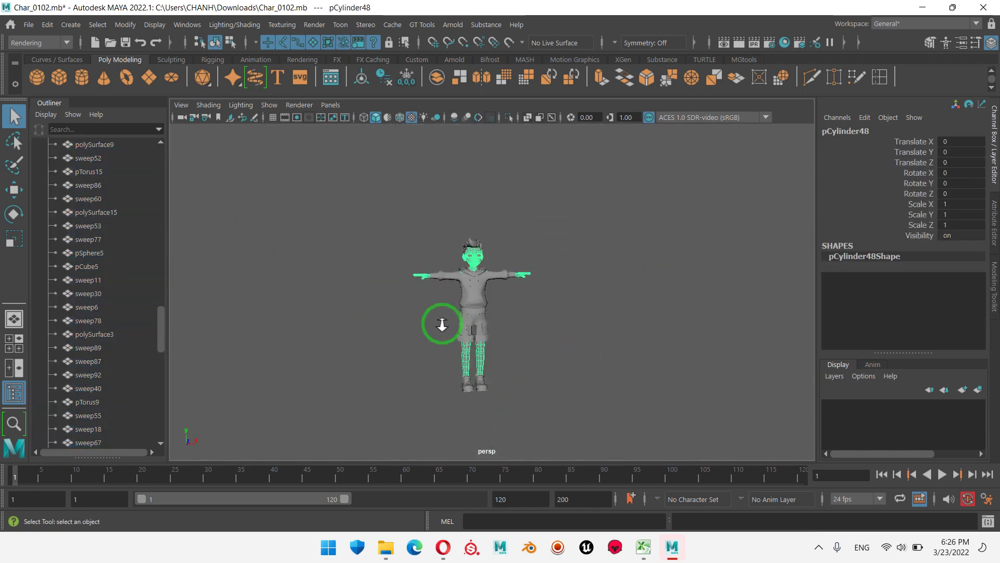
scroll(442, 323, "up", 5)
left_click(531, 249)
scroll(531, 249, "down", 2)
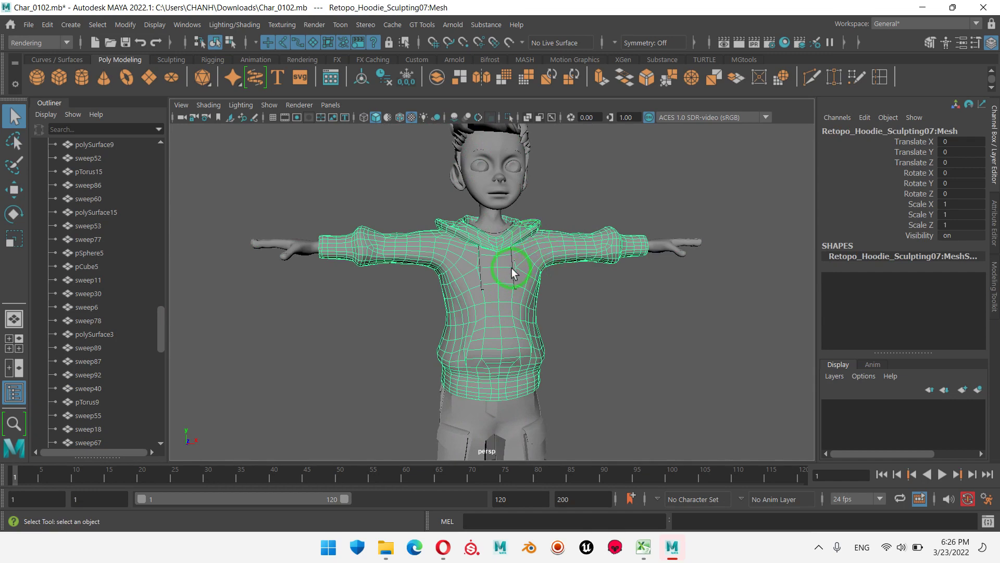
mouse_move(512, 272)
left_mouse_down("alt")
mouse_move(469, 302)
mouse_move(464, 286)
mouse_move(507, 239)
left_mouse_up("alt")
right_click_drag(507, 239, 518, 298, "alt")
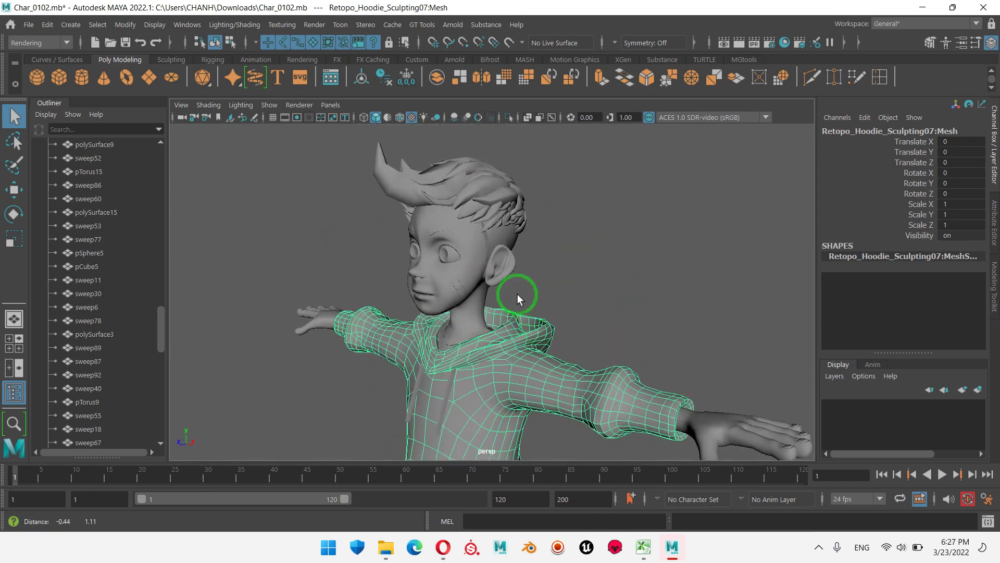
- Select the head mesh and several hair sweep pieces, including sweep14
left_click(469, 255)
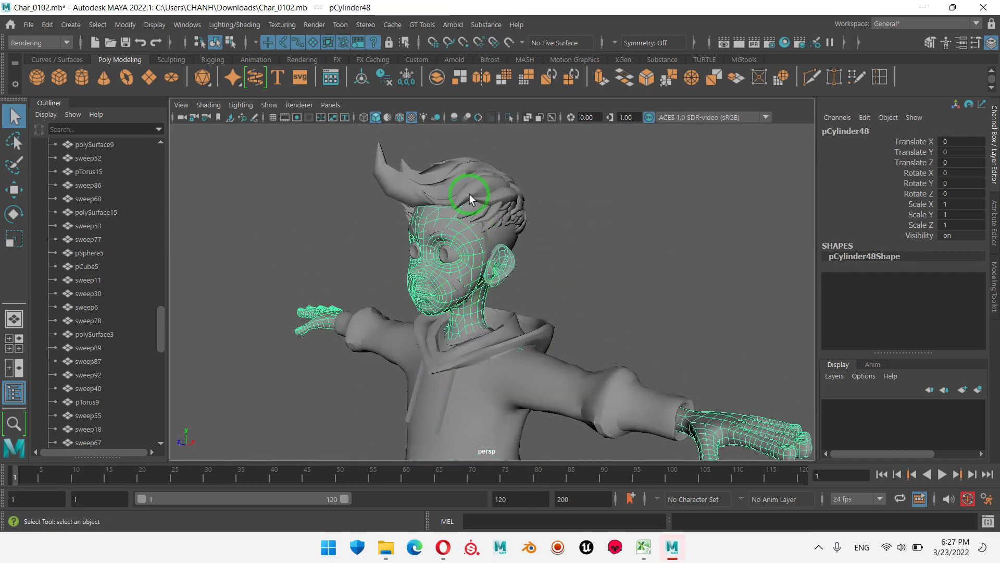
left_click(482, 206)
left_click(500, 221)
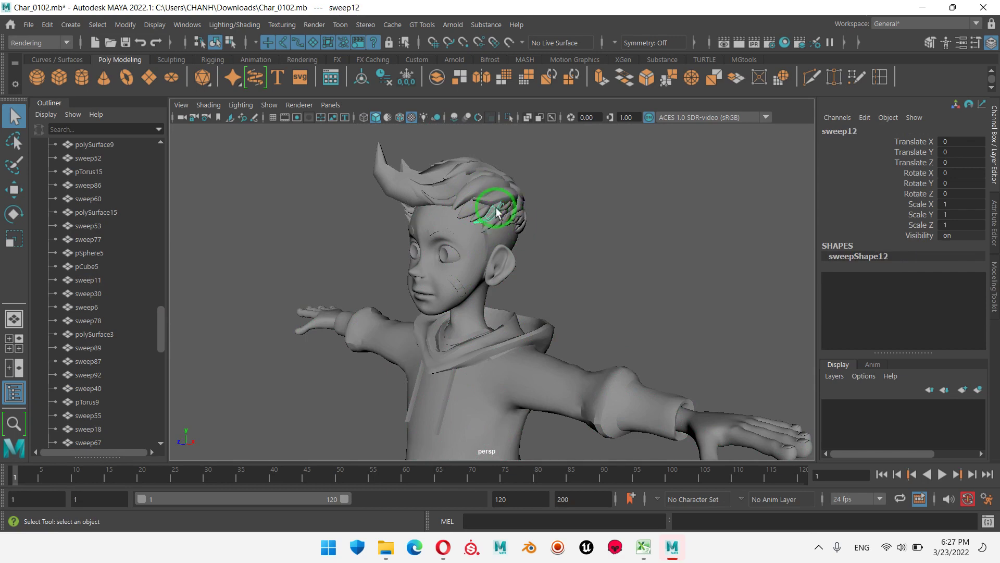
left_click(495, 210)
left_click(474, 211)
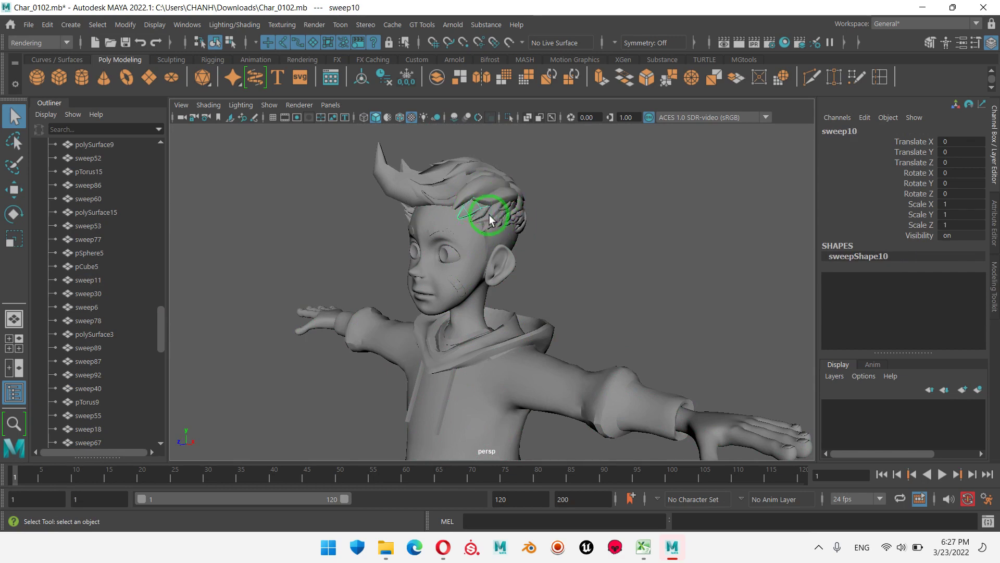
left_click_drag(511, 232, 620, 264, "alt")
right_click_drag(621, 264, 544, 255, "alt")
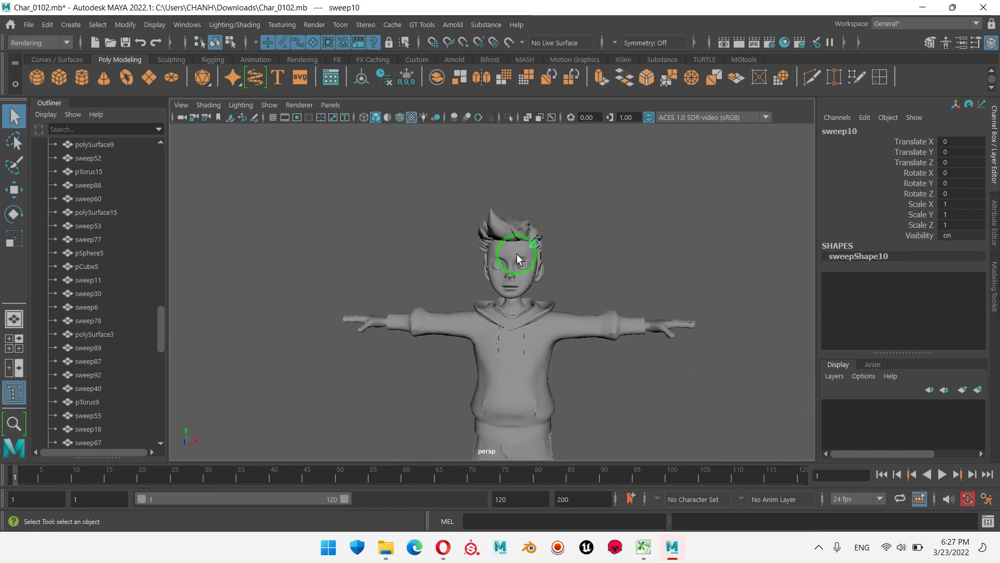
- Select the mesh beneath the hair, identifying pCylinder48 as the head, hands and legs mesh
left_click(623, 351)
middle_click_drag(624, 352, 585, 286, "alt")
scroll(541, 252, "up", 3)
left_click(454, 177)
right_click_drag(377, 186, 495, 218, "alt")
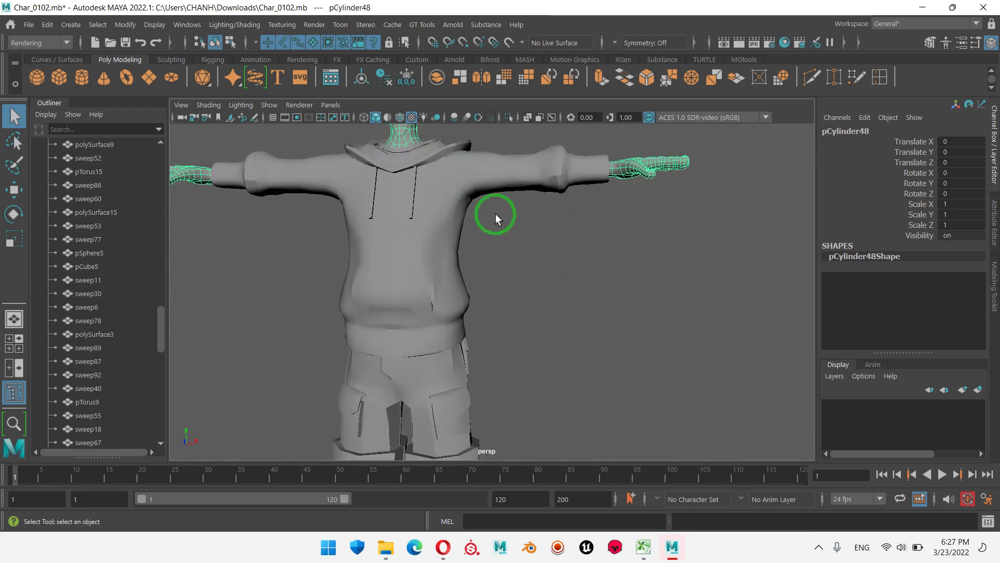
middle_click_drag(495, 218, 513, 246, "alt")
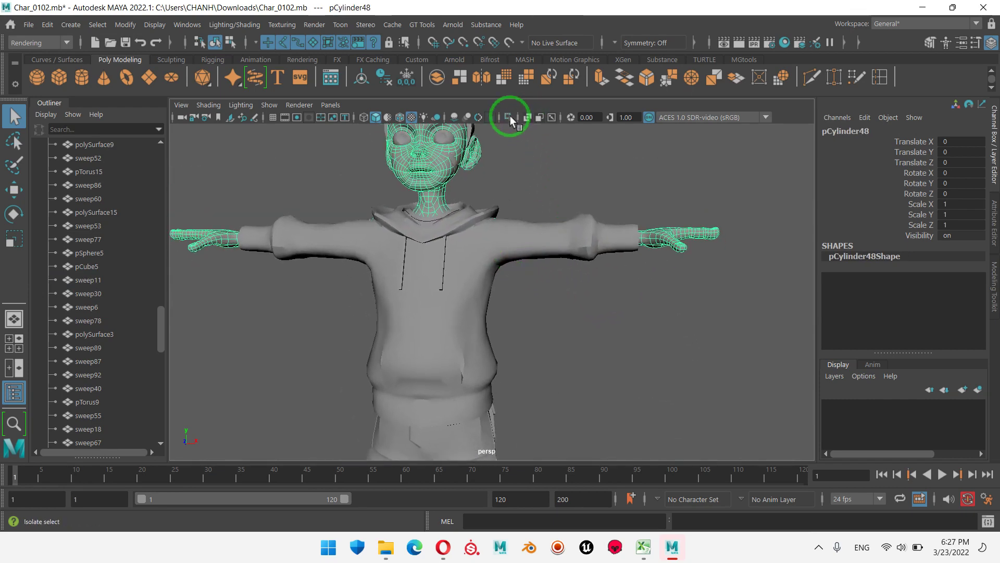
- Isolate the selected pCylinder48 body mesh in the viewport
left_click(510, 120)
right_click_drag(661, 331, 518, 304, "alt")
left_click(538, 301)
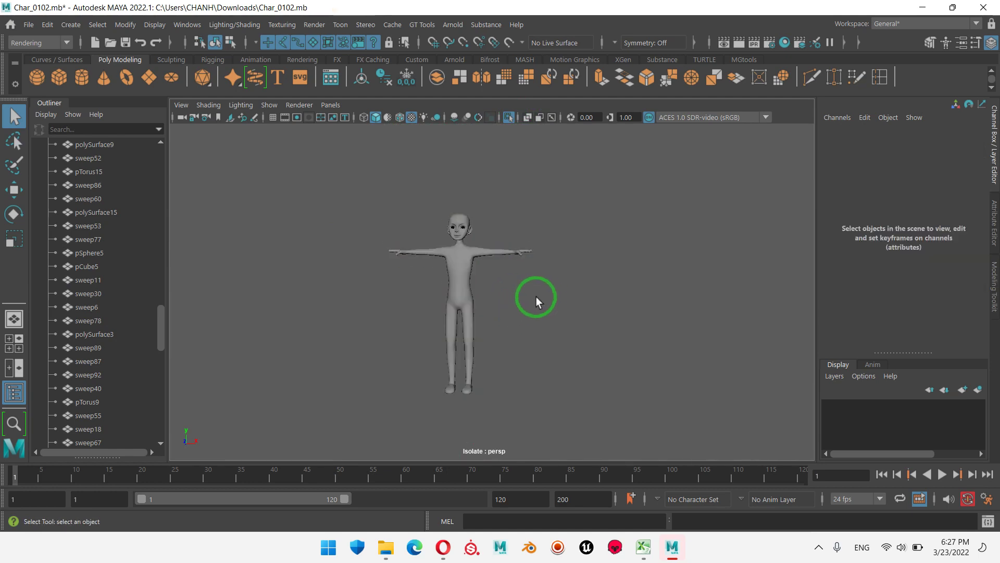
left_click_drag(537, 301, 366, 302, "alt")
mouse_move(366, 301)
right_mouse_down("alt")
mouse_move(616, 312)
mouse_move(554, 274)
right_mouse_up("alt")
- Turn on Wireframe on Shaded and orbit to a front view of the body
left_click(400, 117)
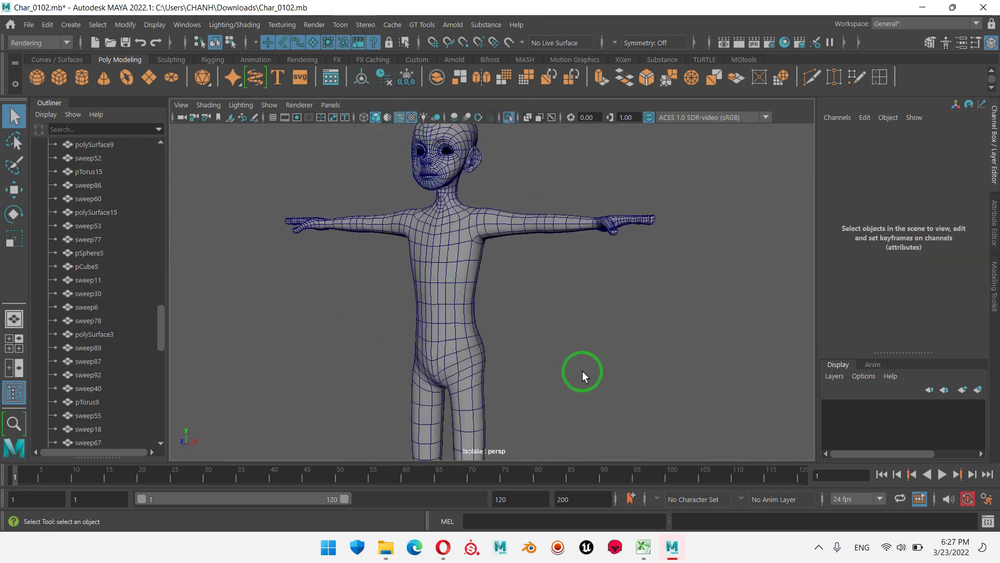
mouse_move(582, 376)
left_mouse_down("alt")
mouse_move(524, 302)
mouse_move(529, 315)
mouse_move(509, 326)
left_mouse_up("alt")
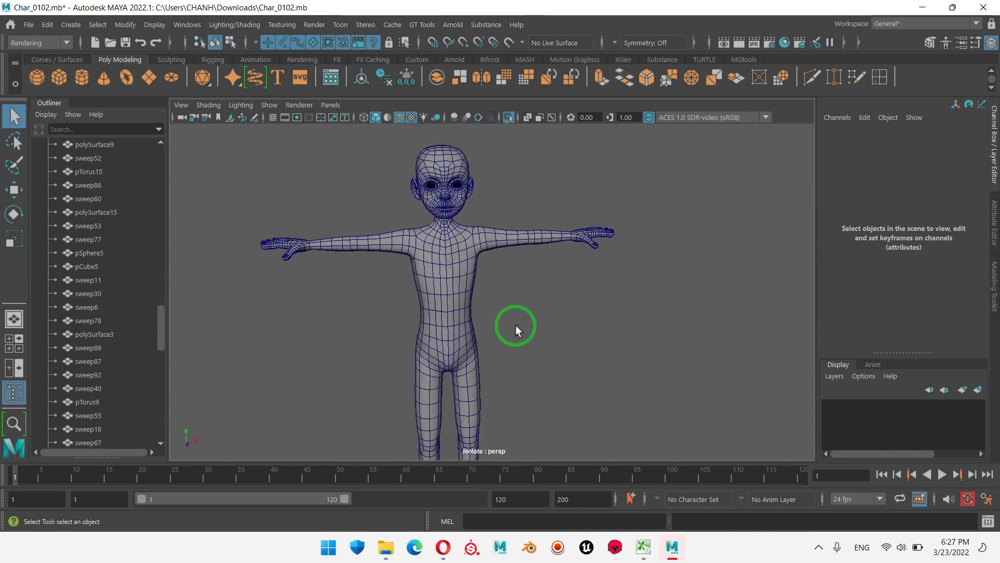
mouse_move(511, 292)
left_mouse_down("alt")
mouse_move(536, 248)
mouse_move(602, 352)
left_mouse_up("alt")
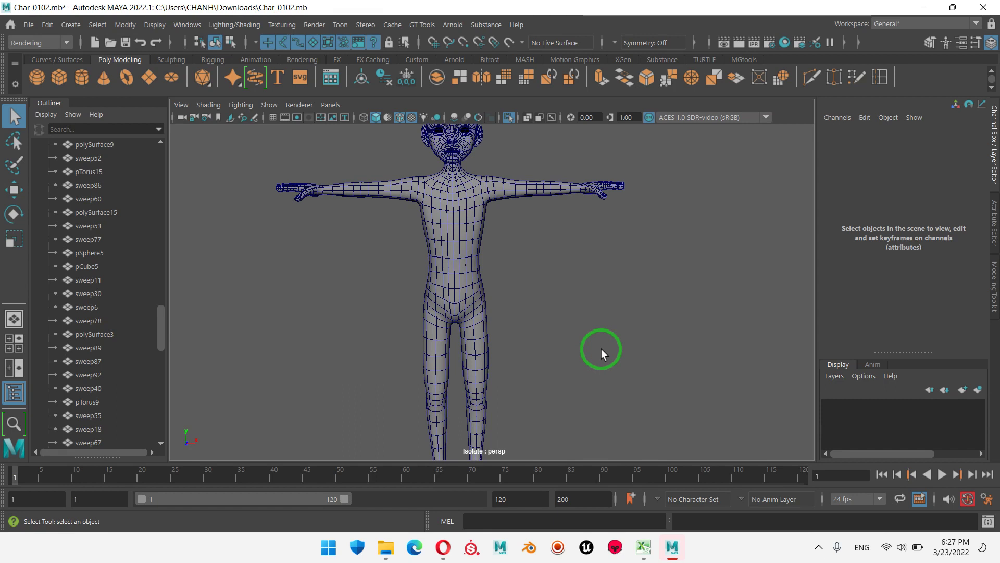
right_click_drag(596, 364, 527, 302, "alt")
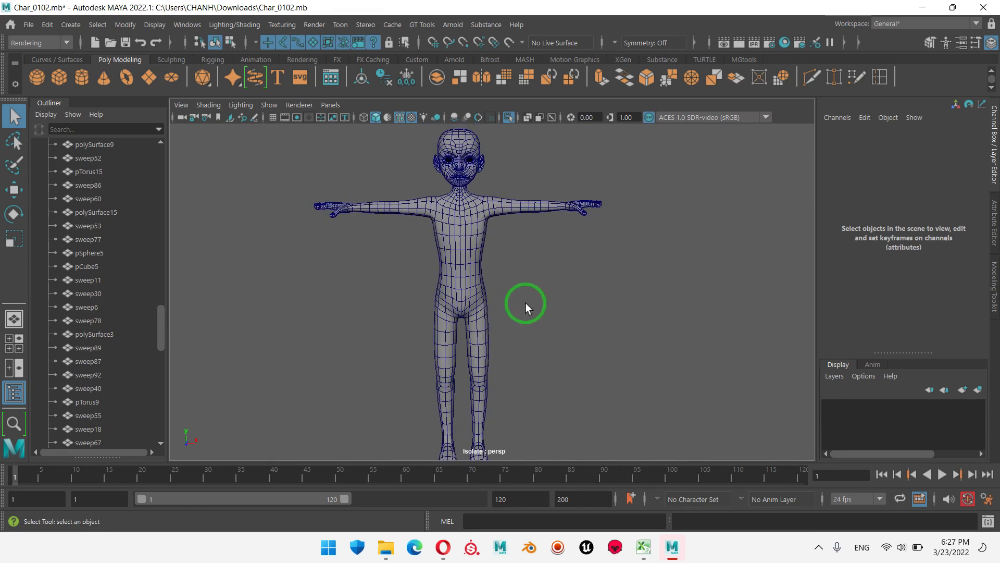
mouse_move(547, 362)
left_mouse_down("alt")
mouse_move(524, 293)
mouse_move(500, 282)
mouse_move(556, 293)
mouse_move(529, 248)
left_mouse_up("alt")
- Zoom in on the chest and face and select the body mesh
scroll(529, 248, "up", 3)
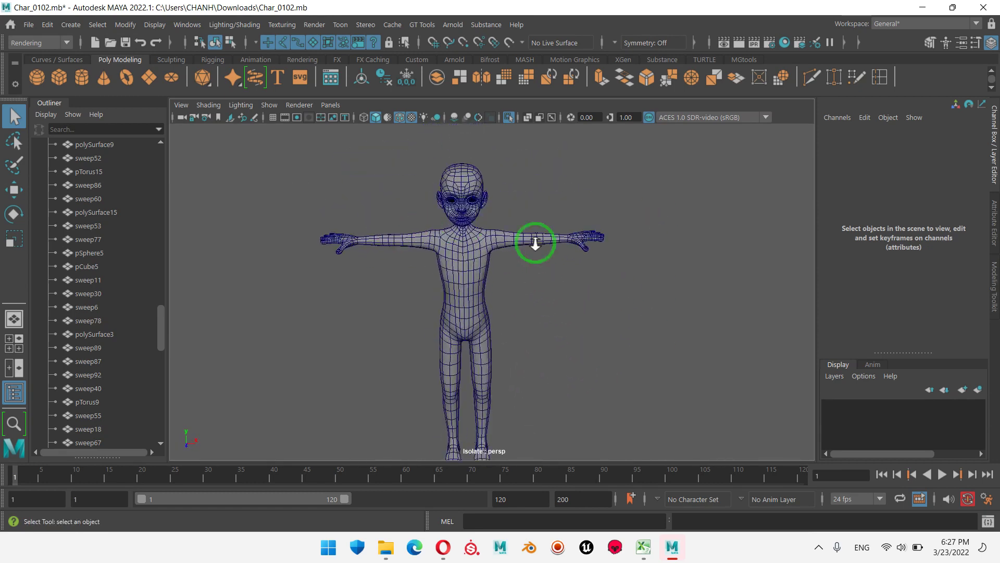
scroll(536, 239, "up", 5)
middle_click_drag(536, 239, 558, 308, "alt")
scroll(536, 241, "up", 3)
scroll(642, 246, "up", 3)
scroll(561, 252, "down", 4)
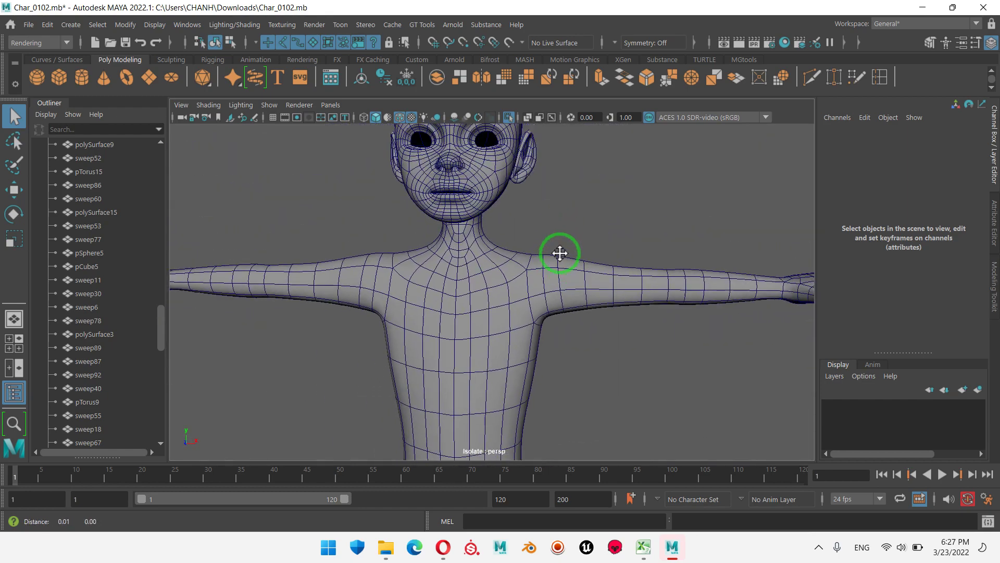
scroll(567, 282, "down", 2)
left_click(528, 334)
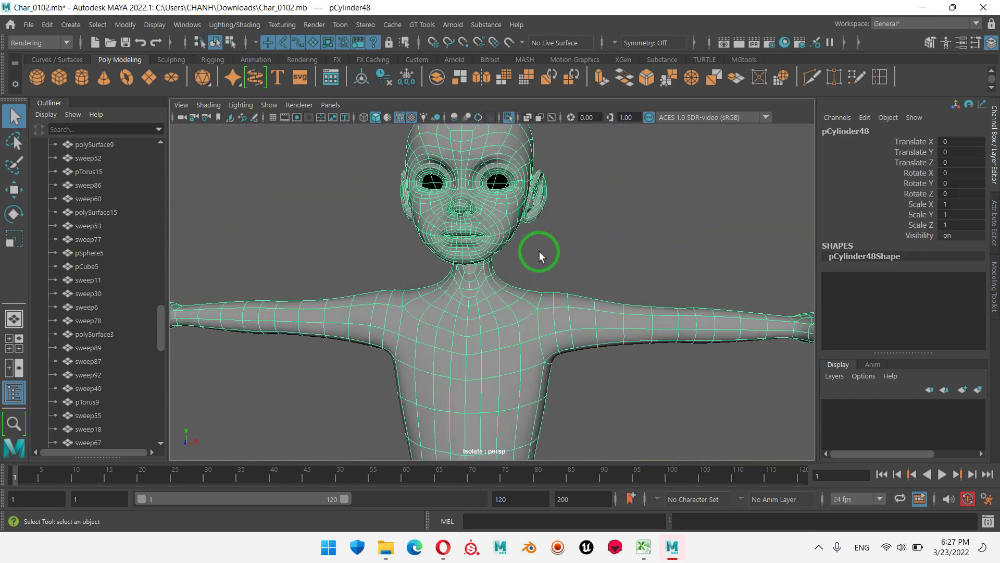
scroll(65, 255, "up", 10)
scroll(65, 230, "up", 10)
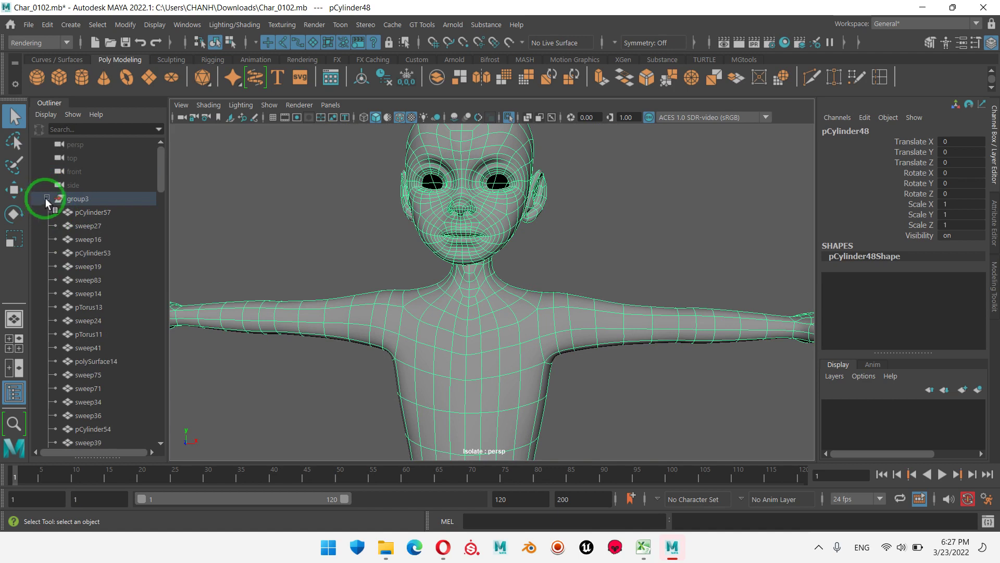
- Unparent pCylinder48 from group3 with Shift+P and rename it Body
left_click(47, 198)
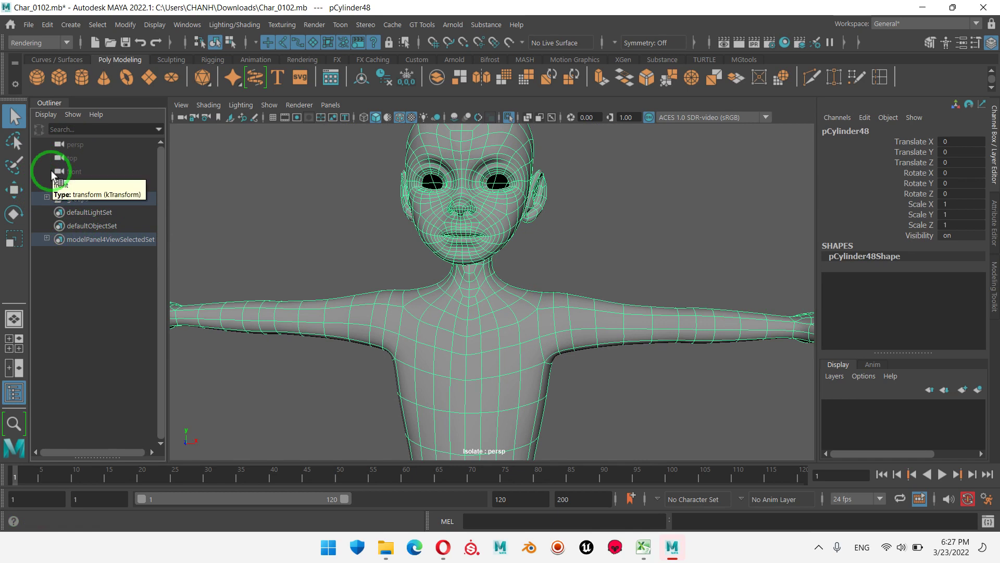
key("shift+p")
double_click(91, 212)
type("Body")
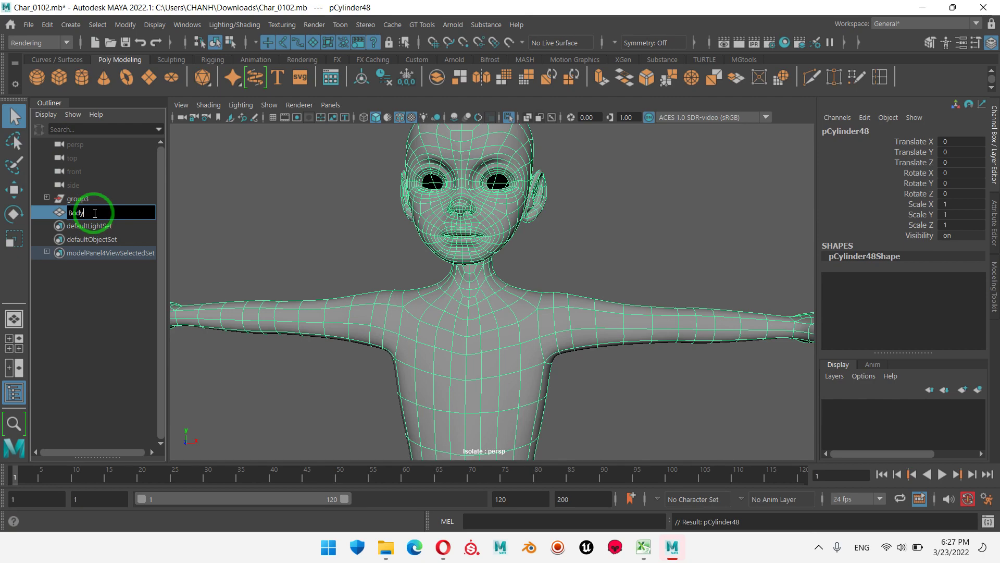
key("Return")
- Orbit around the neck and chest to inspect the Body mesh, then reselect it
left_click(149, 330)
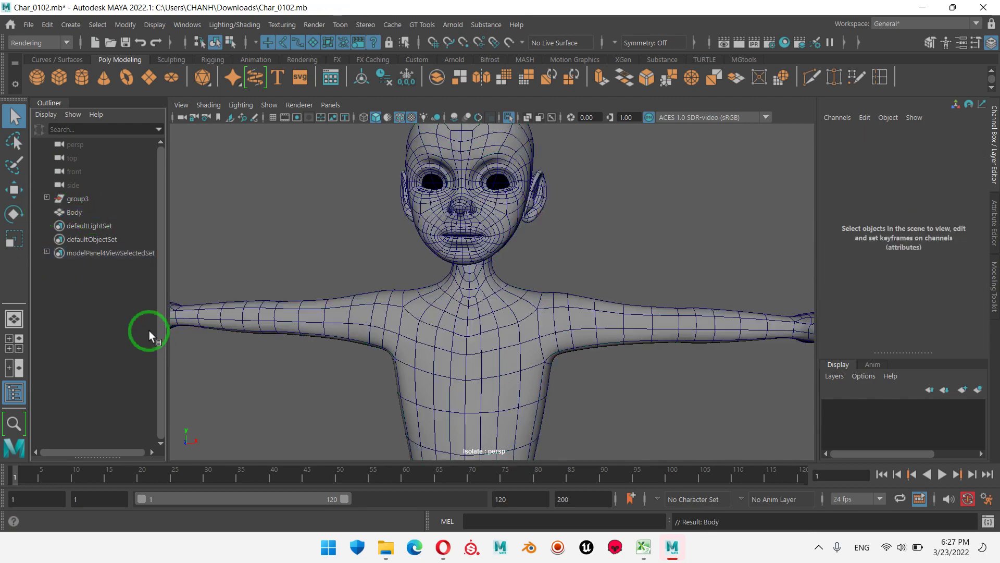
mouse_move(556, 252)
left_mouse_down("alt")
mouse_move(468, 315)
mouse_move(349, 270)
left_mouse_up("alt")
right_click_drag(349, 270, 486, 277, "alt")
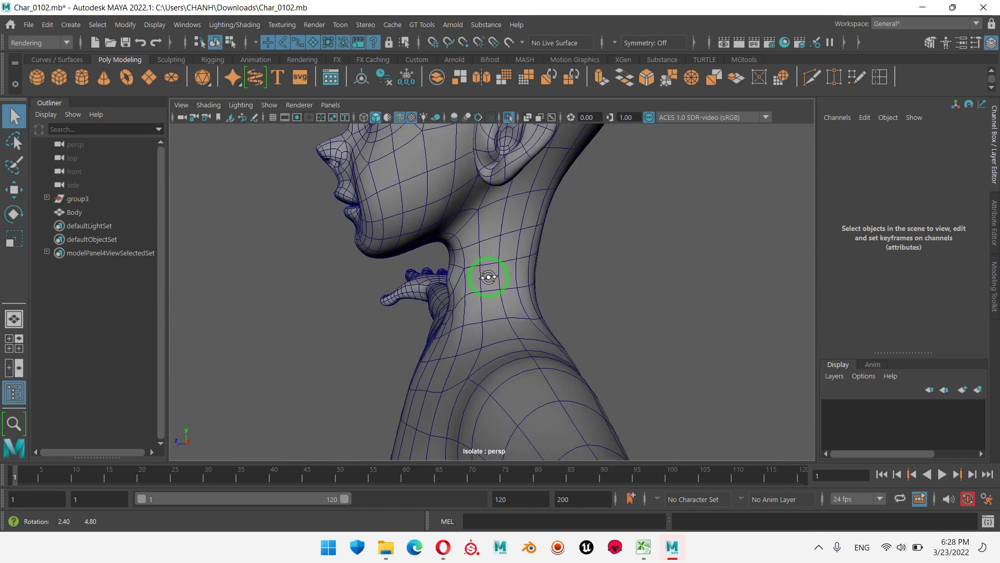
mouse_move(487, 276)
left_mouse_down("alt")
mouse_move(481, 269)
mouse_move(440, 320)
mouse_move(531, 337)
mouse_move(441, 333)
mouse_move(442, 307)
left_mouse_up("alt")
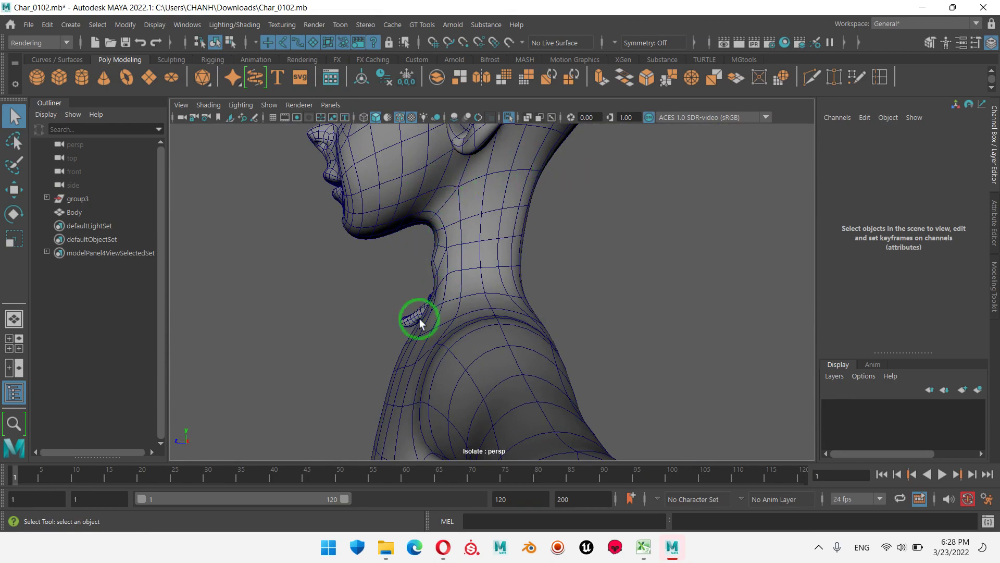
mouse_move(417, 318)
left_mouse_down("alt")
mouse_move(596, 347)
mouse_move(598, 277)
mouse_move(650, 301)
left_mouse_up("alt")
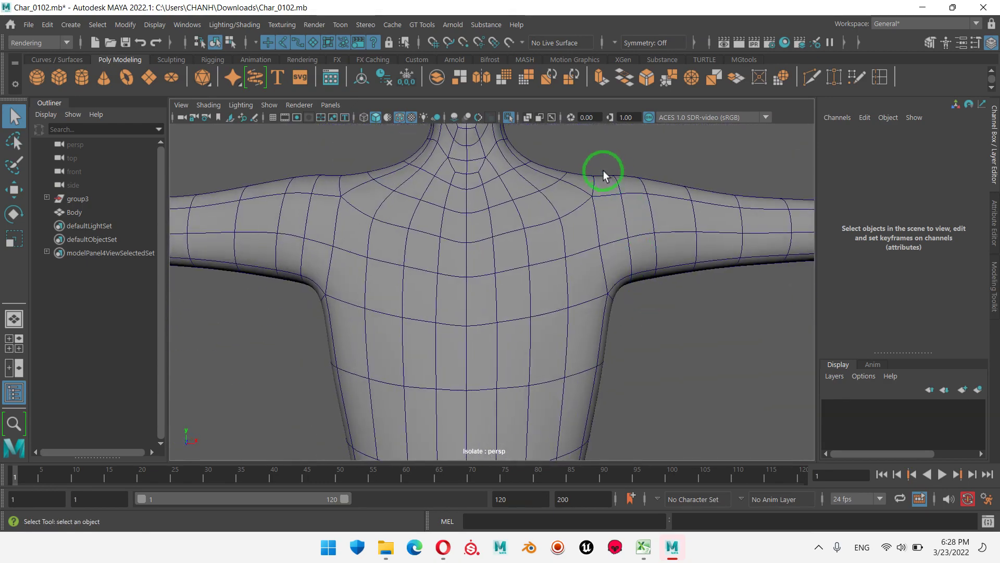
right_click_drag(704, 350, 646, 331, "alt")
left_click_drag(645, 331, 505, 249, "alt")
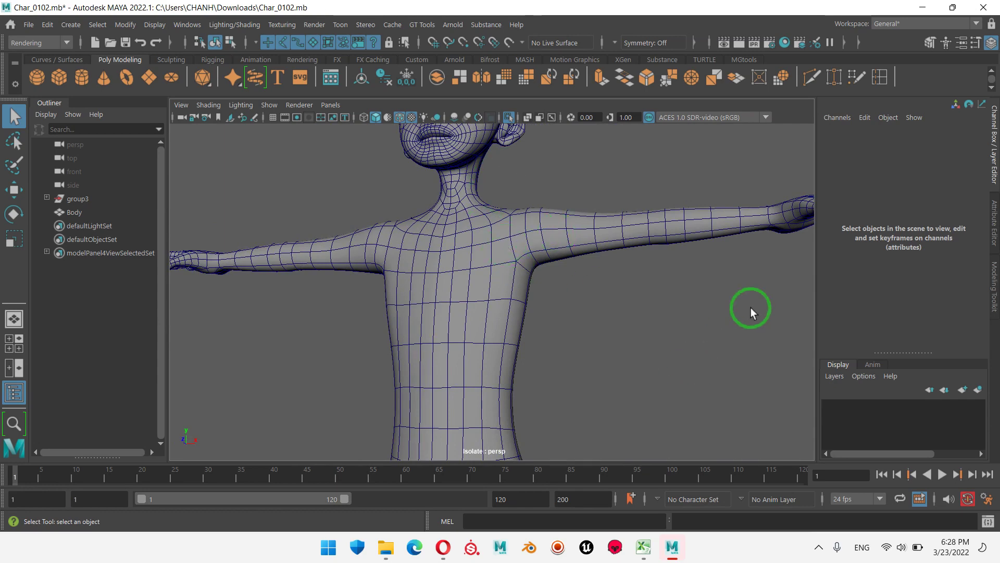
mouse_move(751, 311)
right_mouse_down("alt")
mouse_move(719, 313)
mouse_move(699, 383)
right_mouse_up("alt")
left_click(458, 207)
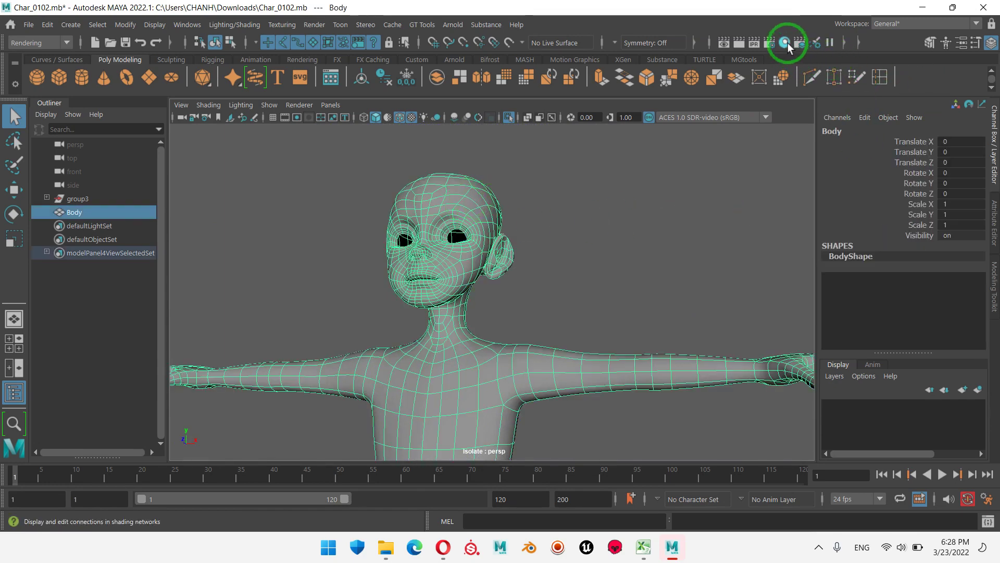
- Switch Maya to the UV Editing workspace
left_click(928, 23)
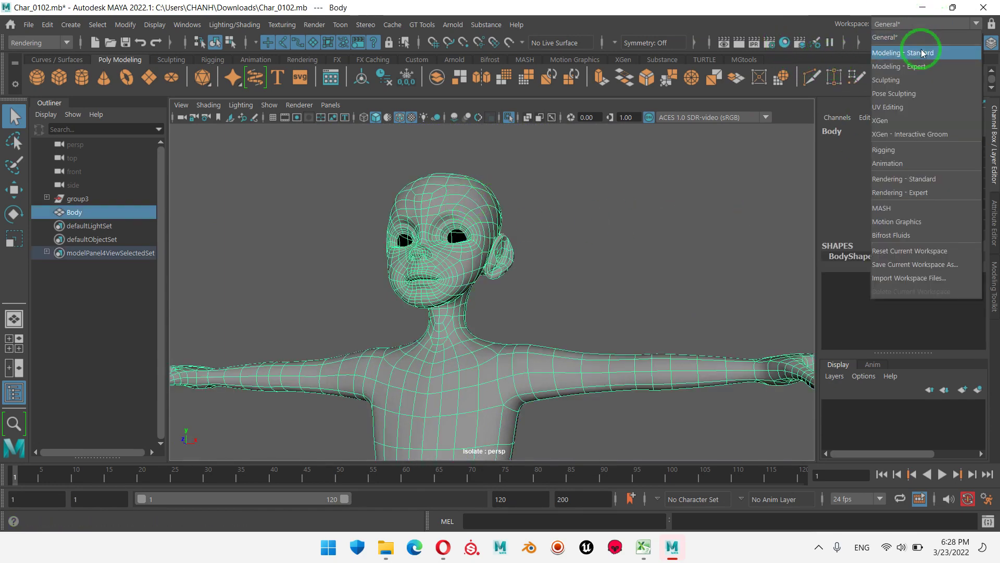
left_click(921, 106)
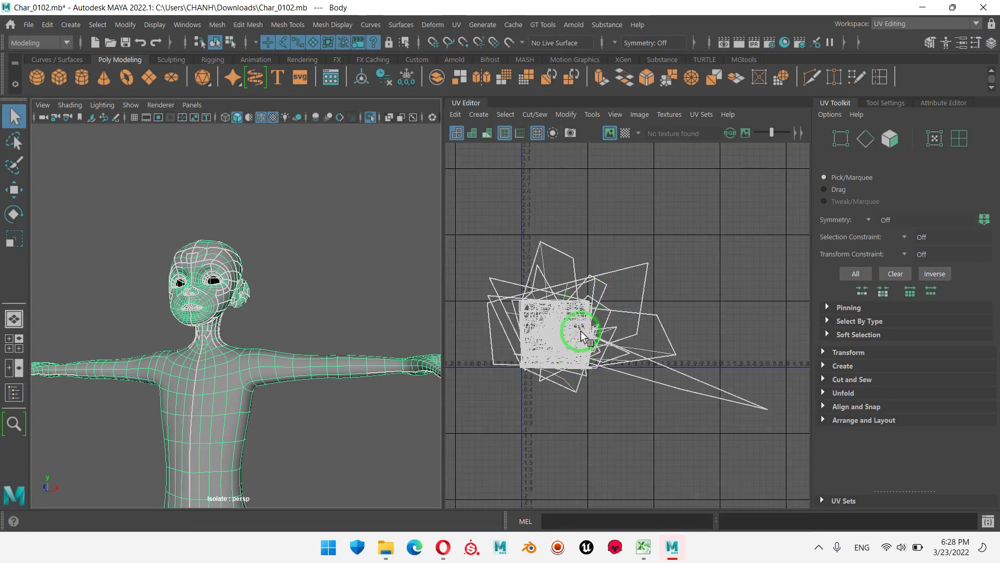
left_click_drag(195, 344, 268, 321, "alt")
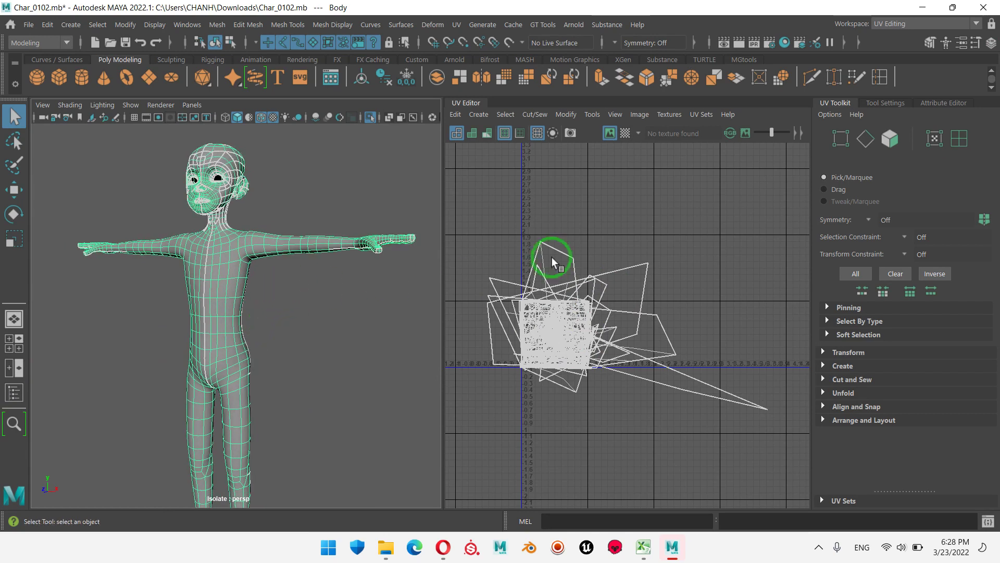
- Apply a Planar UV projection to Body with Project from Camera enabled
left_click(479, 116)
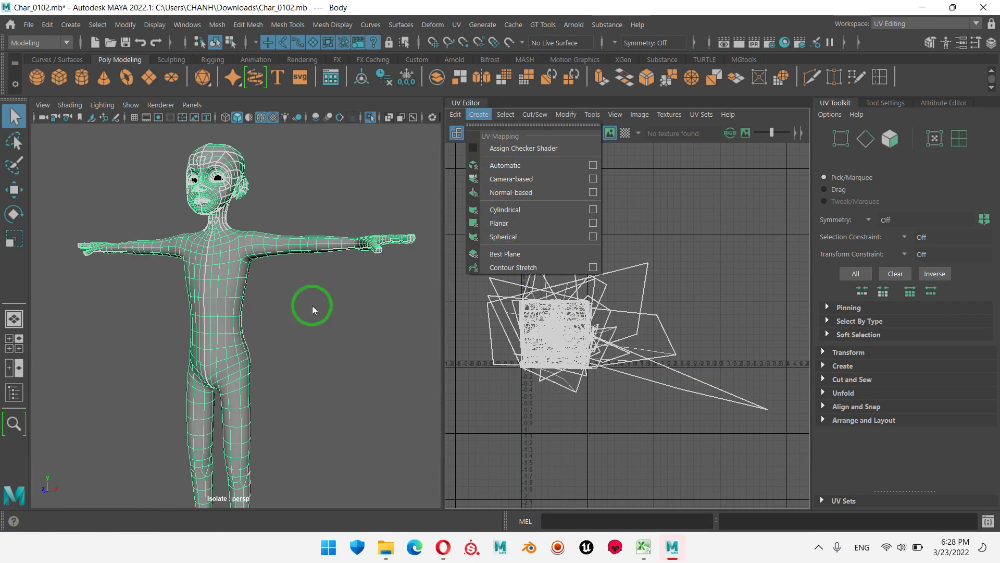
scroll(292, 312, "down", 3)
scroll(282, 339, "down", 2)
mouse_move(287, 359)
left_mouse_down("alt")
mouse_move(316, 331)
mouse_move(302, 321)
left_mouse_up("alt")
left_click(479, 116)
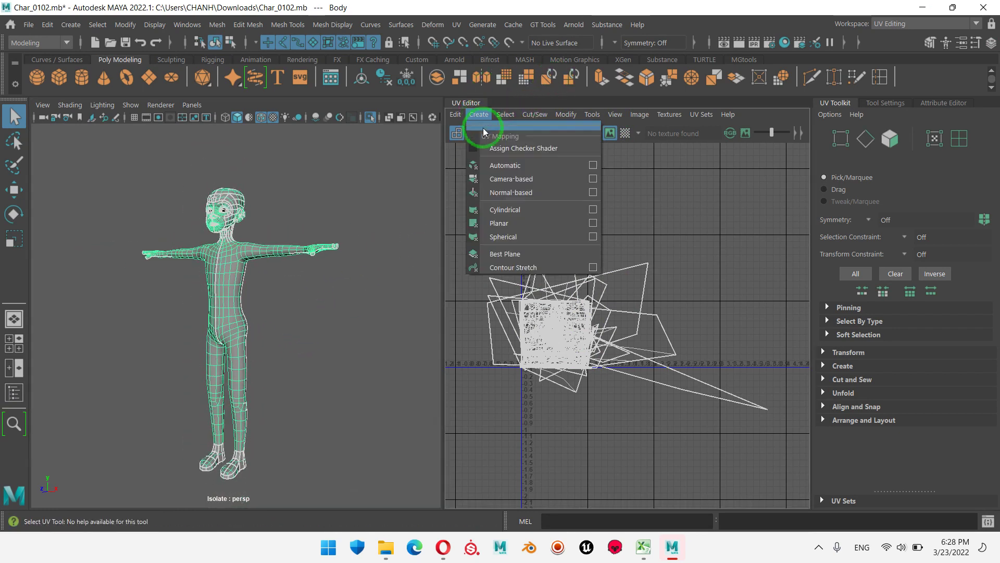
left_click(593, 223)
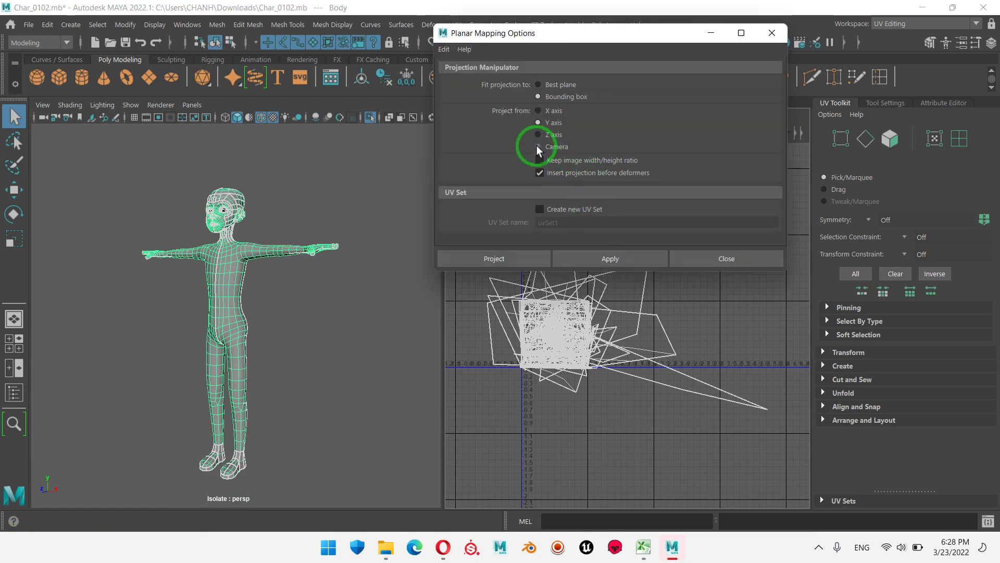
left_click(538, 147)
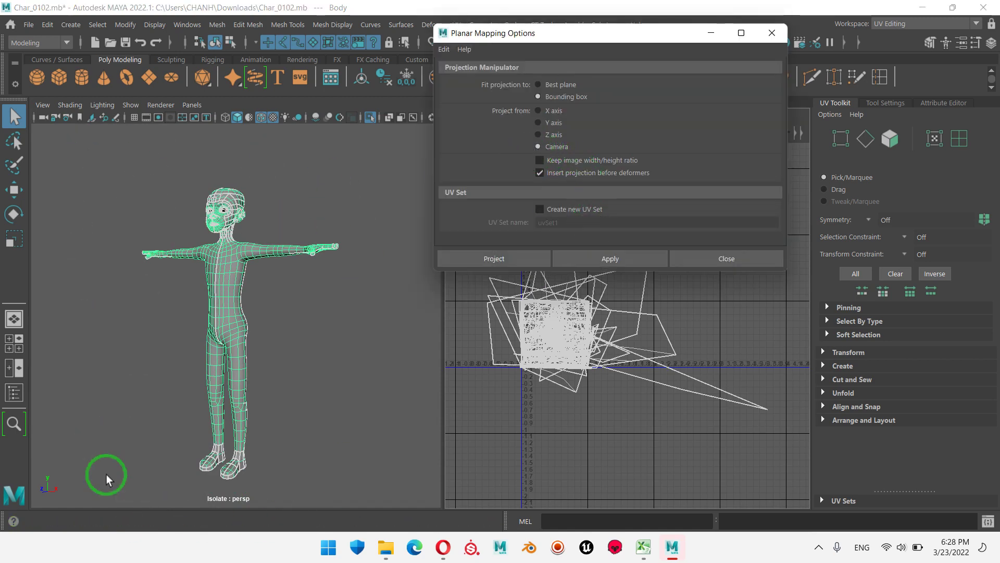
left_click(495, 258)
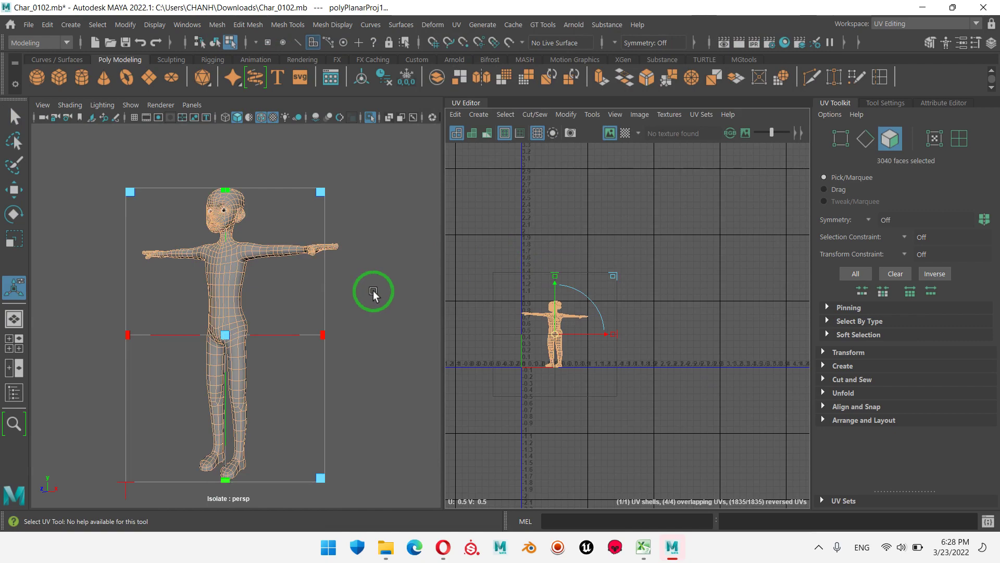
left_click(360, 274)
- Zoom in on the chin and shoulders and switch to edge selection
mouse_move(360, 272)
left_mouse_down("alt")
mouse_move(277, 311)
mouse_move(330, 328)
left_mouse_up("alt")
scroll(297, 290, "up", 5)
middle_click_drag(297, 290, 290, 384, "alt")
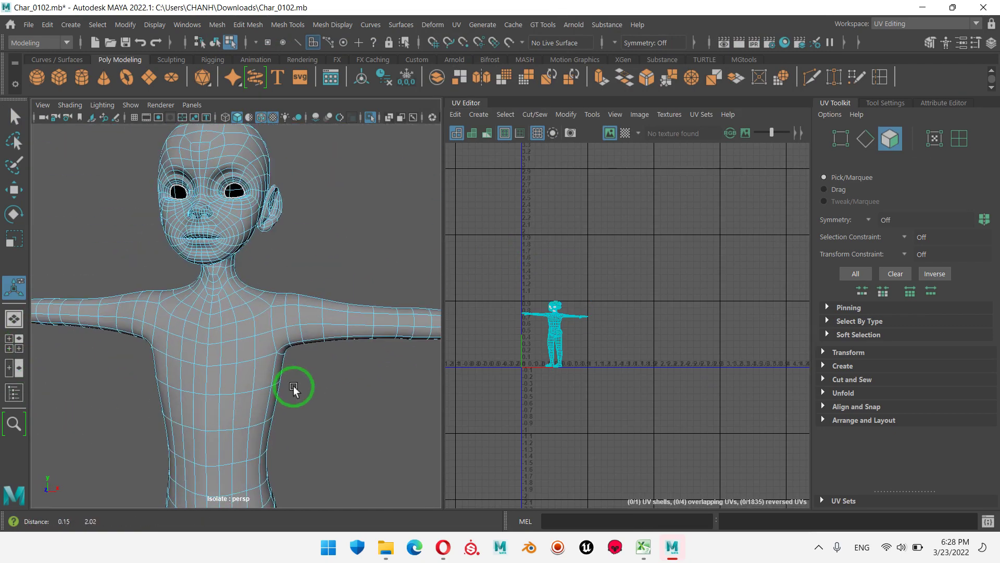
scroll(297, 258, "up", 3)
middle_click_drag(297, 257, 392, 362, "alt")
scroll(322, 307, "up", 2)
middle_click_drag(321, 307, 348, 305, "alt")
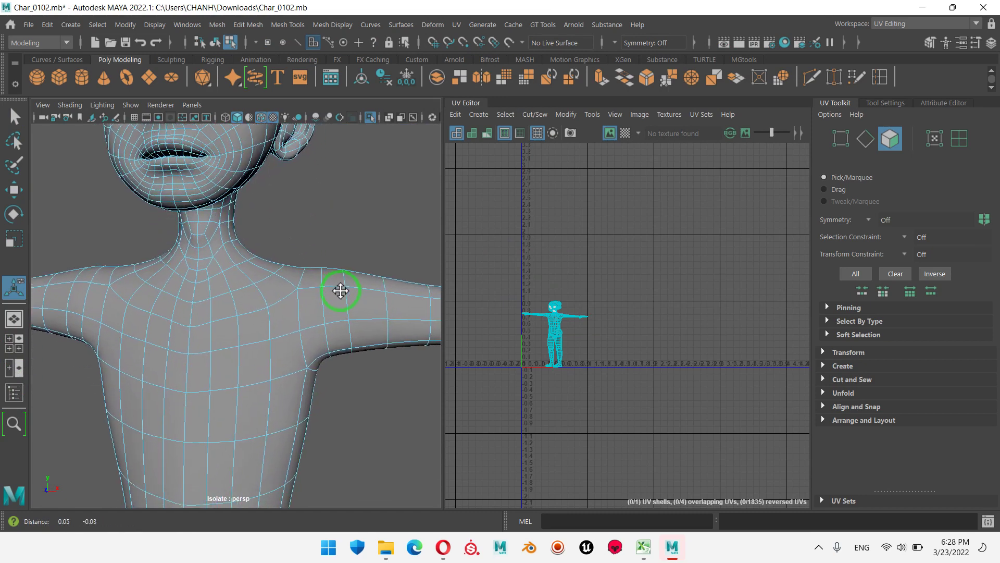
right_click_drag(348, 305, 353, 150)
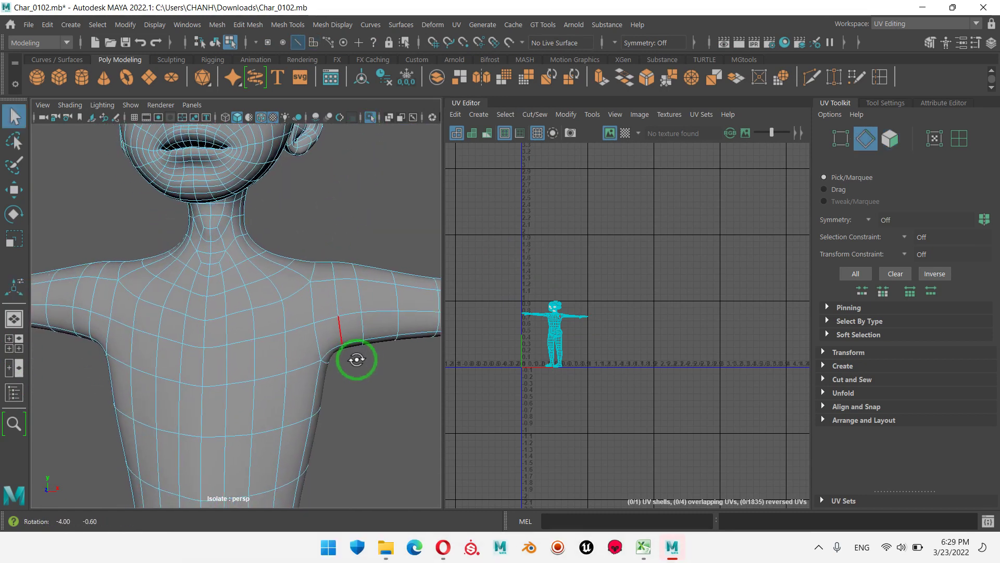
- Orbit close to the armpit and add the armpit edge to the seam selection
mouse_move(357, 358)
middle_mouse_down("alt")
mouse_move(371, 277)
mouse_move(353, 329)
mouse_move(336, 278)
middle_mouse_up("alt")
scroll(398, 305, "down", 3)
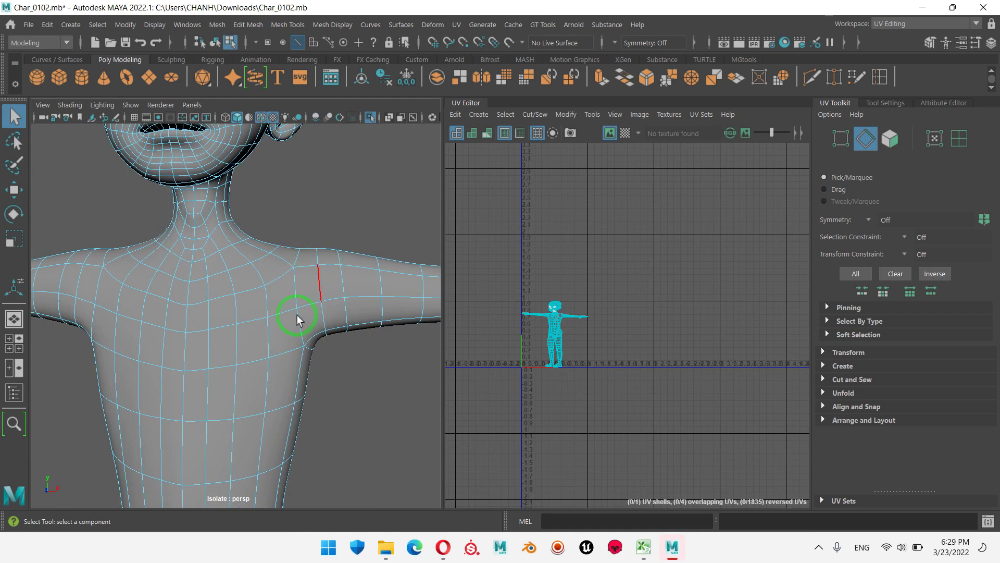
scroll(333, 311, "up", 5)
scroll(352, 294, "down", 3)
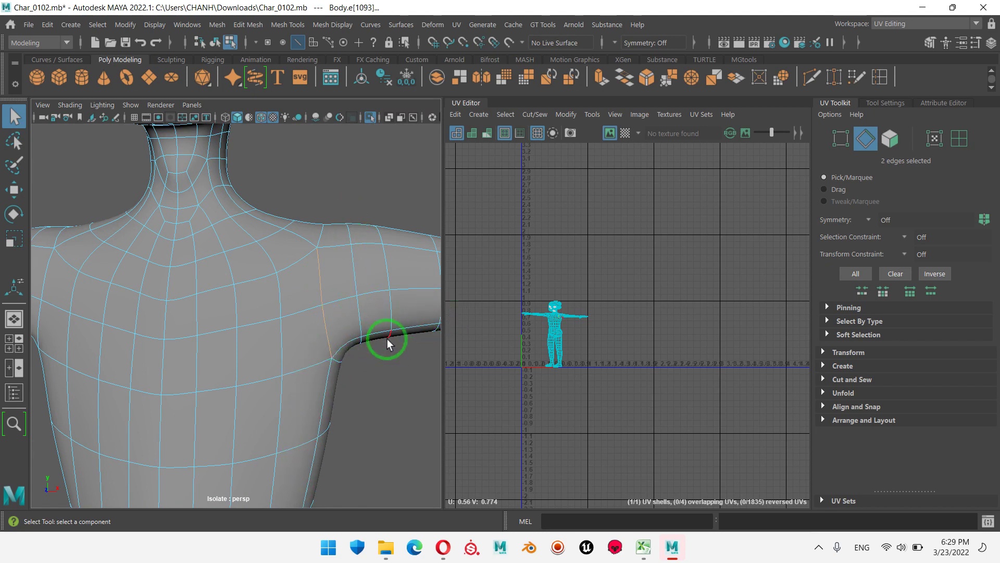
scroll(396, 321, "down", 4)
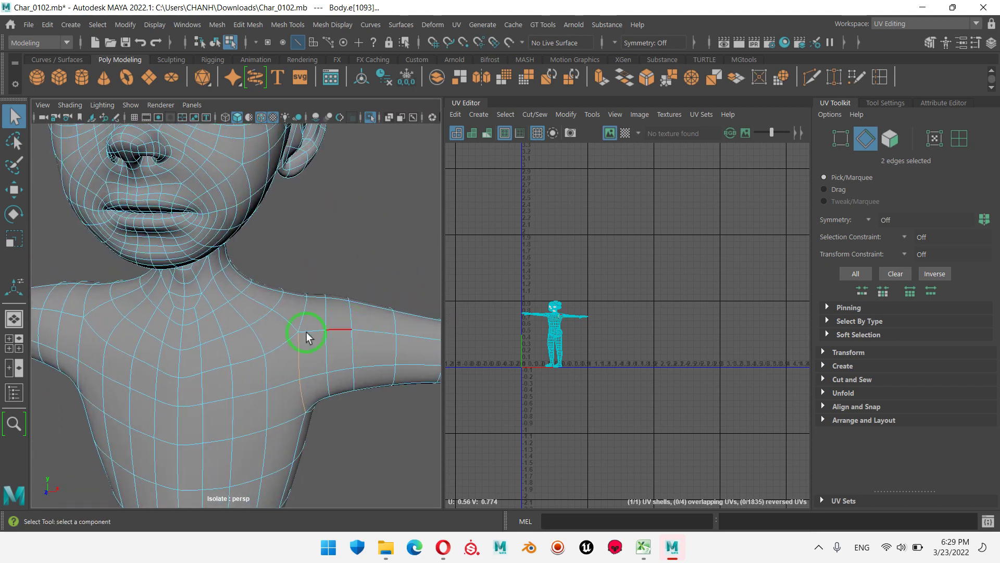
mouse_move(305, 315)
left_mouse_down("alt")
mouse_move(335, 354)
mouse_move(201, 364)
mouse_move(312, 290)
left_mouse_up("alt")
right_click_drag(312, 291, 442, 312, "alt")
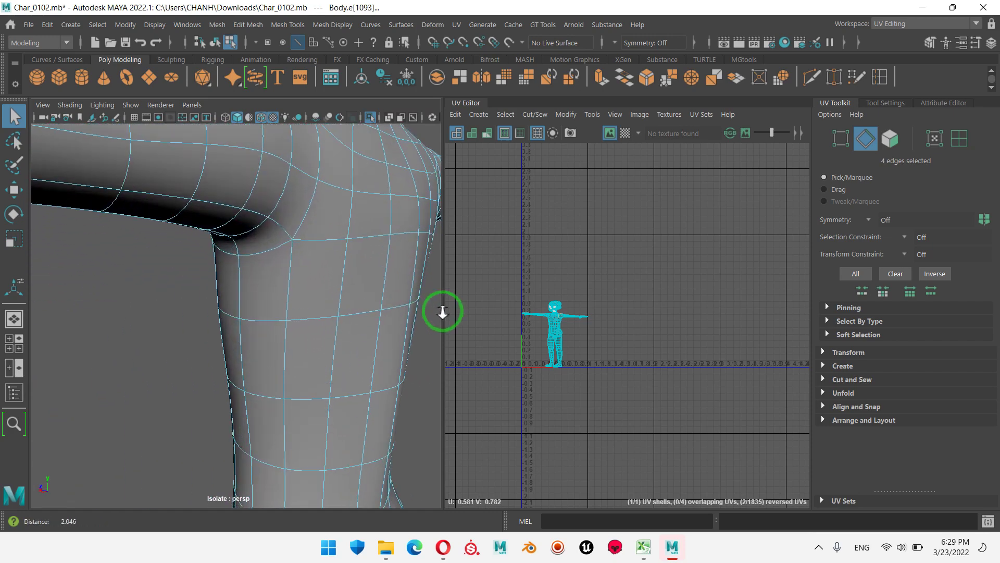
left_click(308, 219)
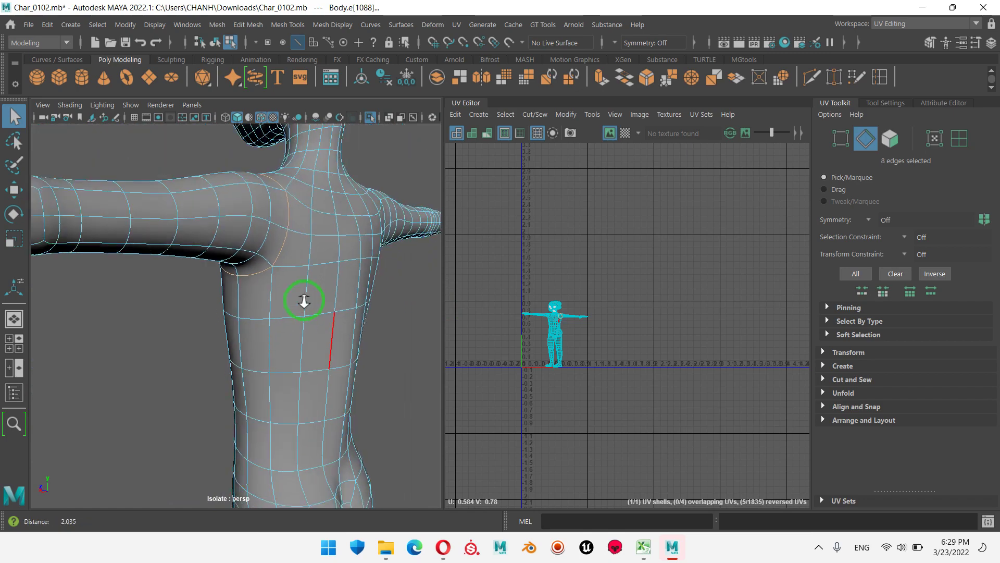
- From a side view of the torso, add the edge under the arm to the seam selection
left_click_drag(300, 278, 172, 276, "alt")
mouse_move(172, 277)
right_mouse_down("alt")
mouse_move(357, 257)
mouse_move(217, 256)
right_mouse_up("alt")
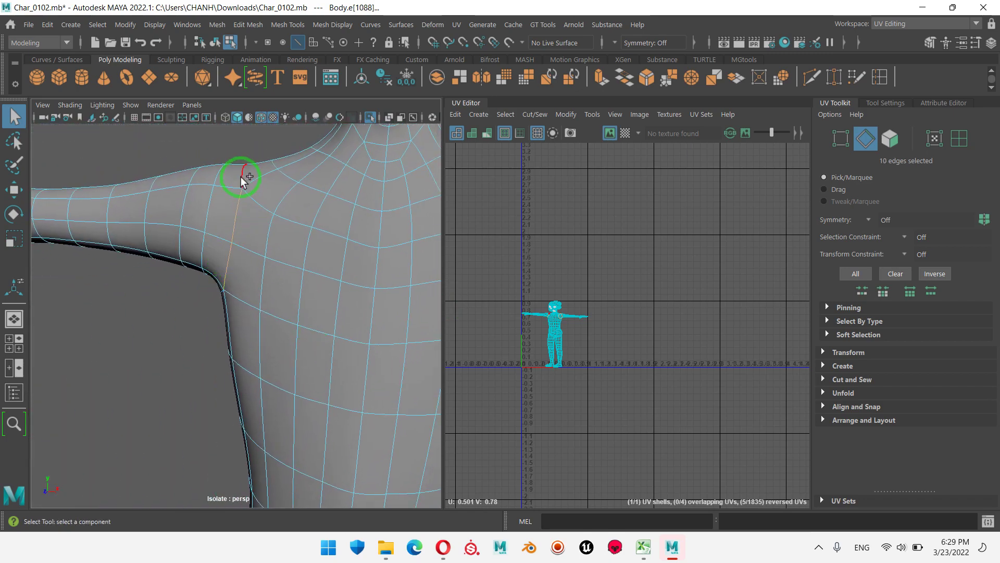
mouse_move(242, 296)
left_mouse_down("alt")
mouse_move(313, 331)
mouse_move(414, 302)
left_mouse_up("alt")
right_click_drag(413, 302, 223, 295, "alt")
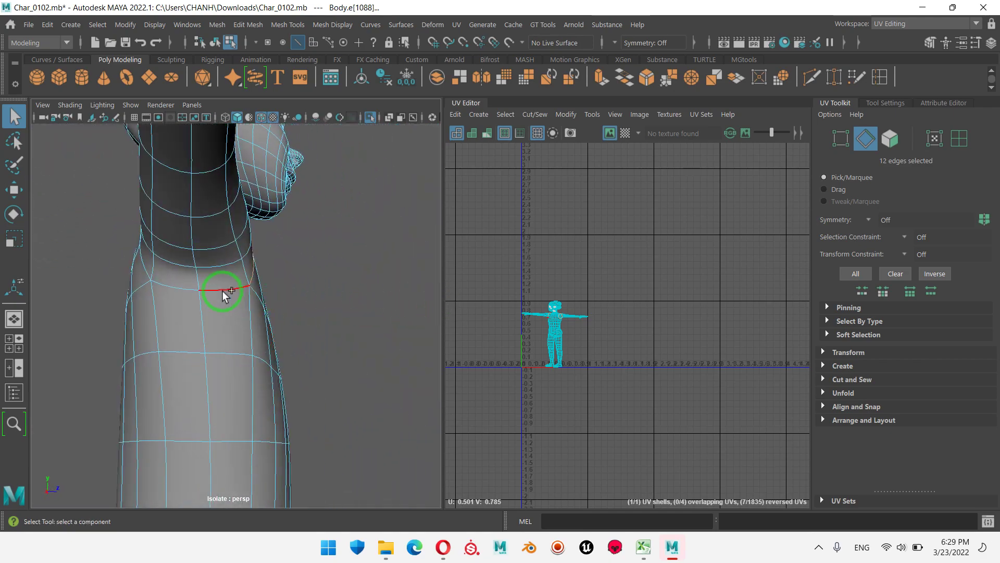
left_click_drag(197, 326, 242, 320, "alt")
left_click(208, 276, "shift")
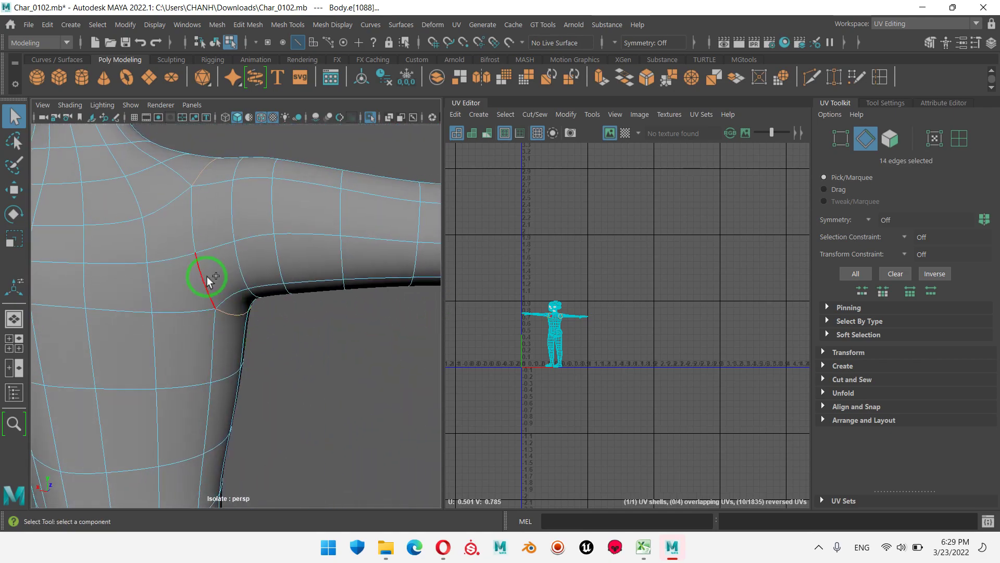
right_click_drag(365, 342, 319, 341, "alt")
mouse_move(319, 340)
left_mouse_down("alt")
mouse_move(183, 335)
mouse_move(320, 342)
mouse_move(369, 393)
mouse_move(297, 357)
mouse_move(351, 286)
mouse_move(369, 345)
mouse_move(417, 359)
mouse_move(284, 292)
mouse_move(330, 295)
mouse_move(306, 291)
mouse_move(246, 335)
mouse_move(206, 336)
mouse_move(293, 479)
left_mouse_up("alt")
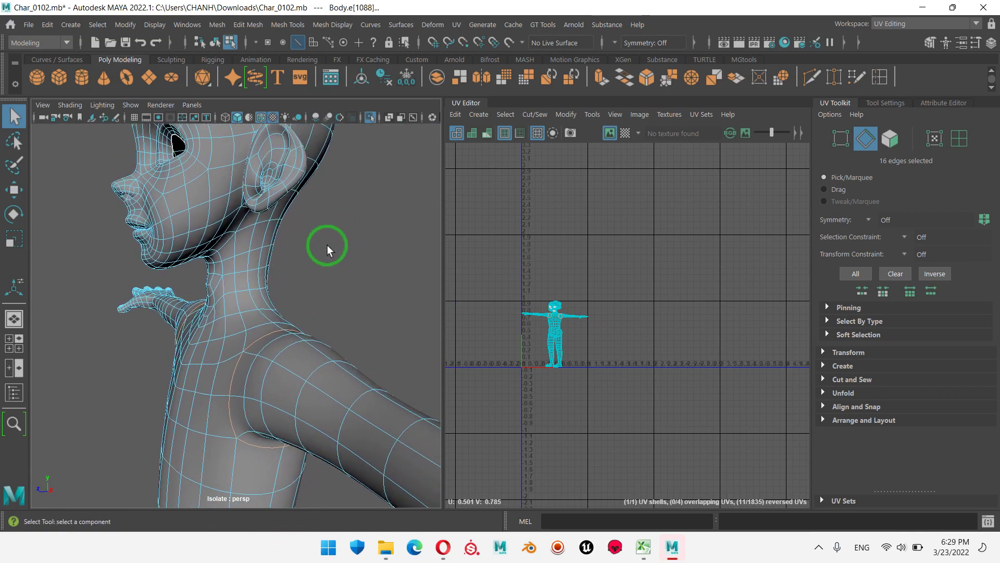
- Add the edge under the chin to the seam selection
scroll(246, 239, "up", 3)
scroll(253, 191, "up", 3)
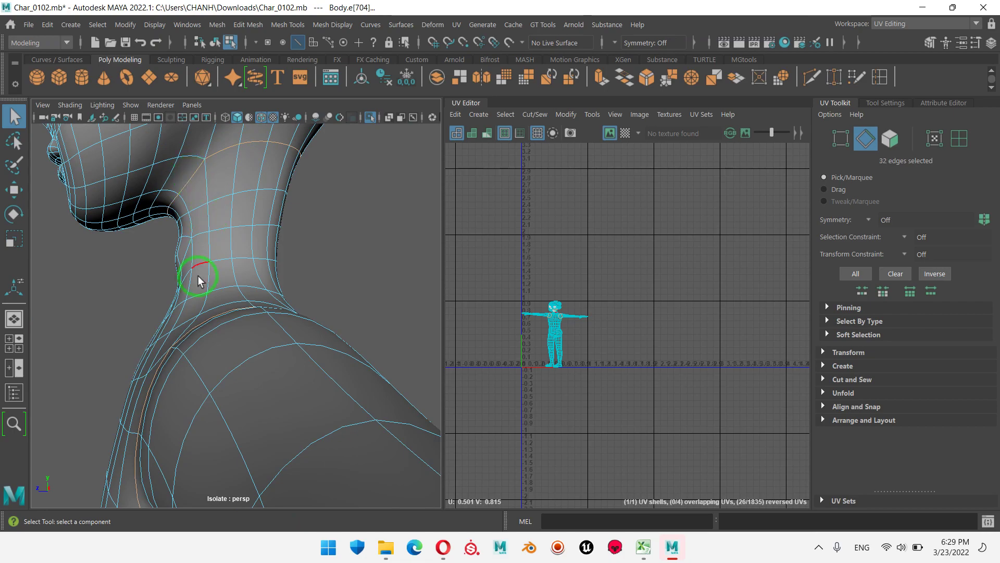
mouse_move(198, 281)
left_mouse_down("alt")
mouse_move(364, 245)
mouse_move(393, 268)
mouse_move(357, 328)
left_mouse_up("alt")
scroll(358, 328, "down", 5)
mouse_move(358, 328)
middle_mouse_down("alt")
mouse_move(265, 270)
mouse_move(275, 368)
middle_mouse_up("alt")
left_click_drag(275, 368, 139, 361, "alt")
right_click_drag(139, 362, 437, 368, "alt")
mouse_move(437, 368)
left_mouse_down("alt")
mouse_move(161, 308)
mouse_move(201, 270)
mouse_move(171, 241)
left_mouse_up("alt")
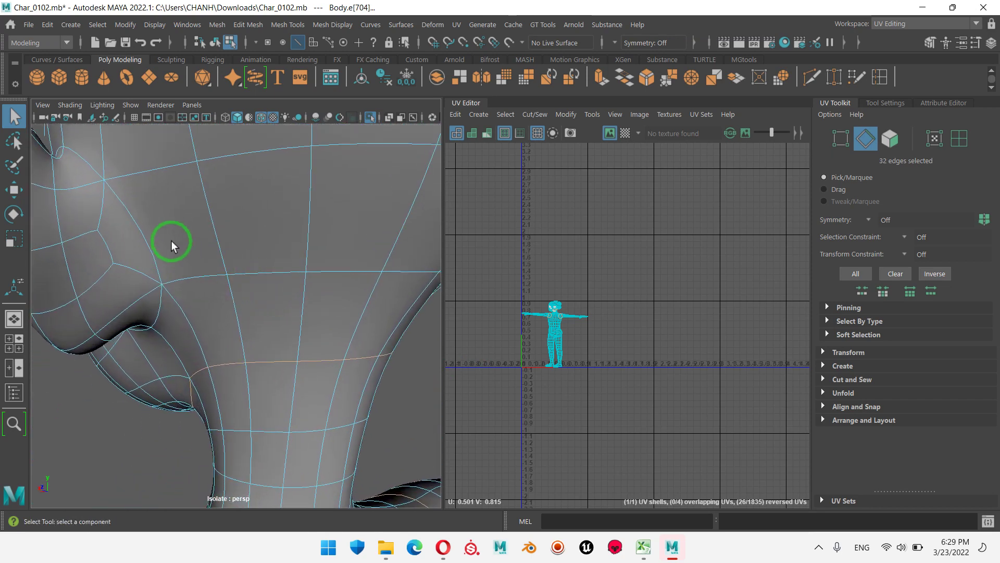
left_click(145, 229, "shift")
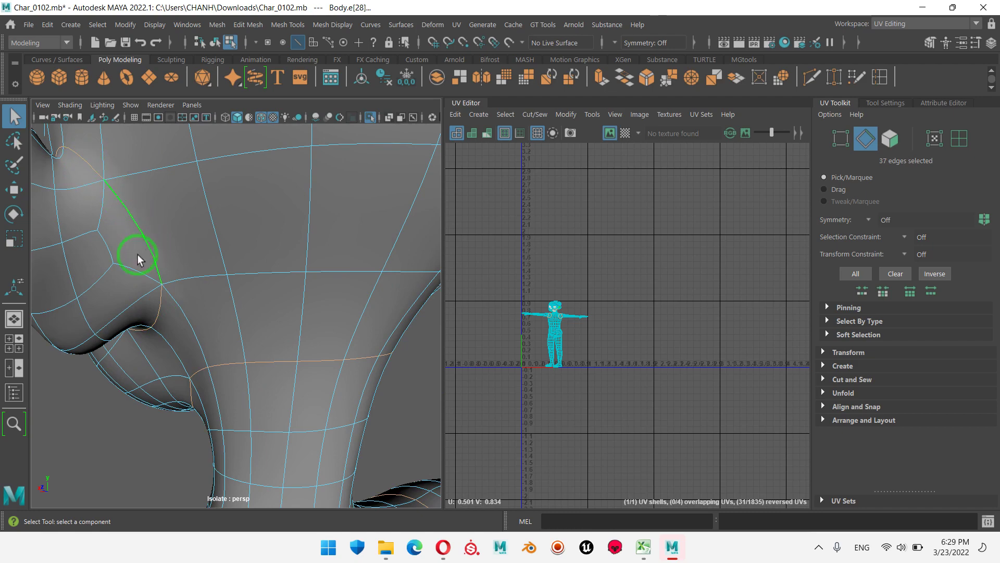
- Add the ear-rim edges and the edge behind the ear to the seam
mouse_move(138, 259)
left_mouse_down("alt")
mouse_move(250, 223)
mouse_move(272, 230)
mouse_move(262, 230)
left_mouse_up("alt")
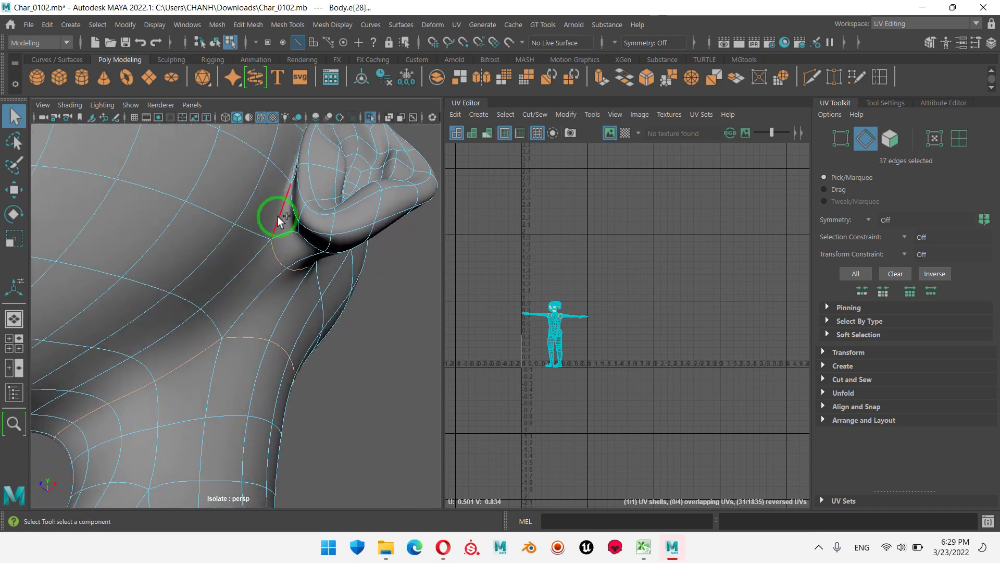
scroll(335, 240, "up", 2)
scroll(328, 277, "up", 3)
scroll(331, 272, "up", 2)
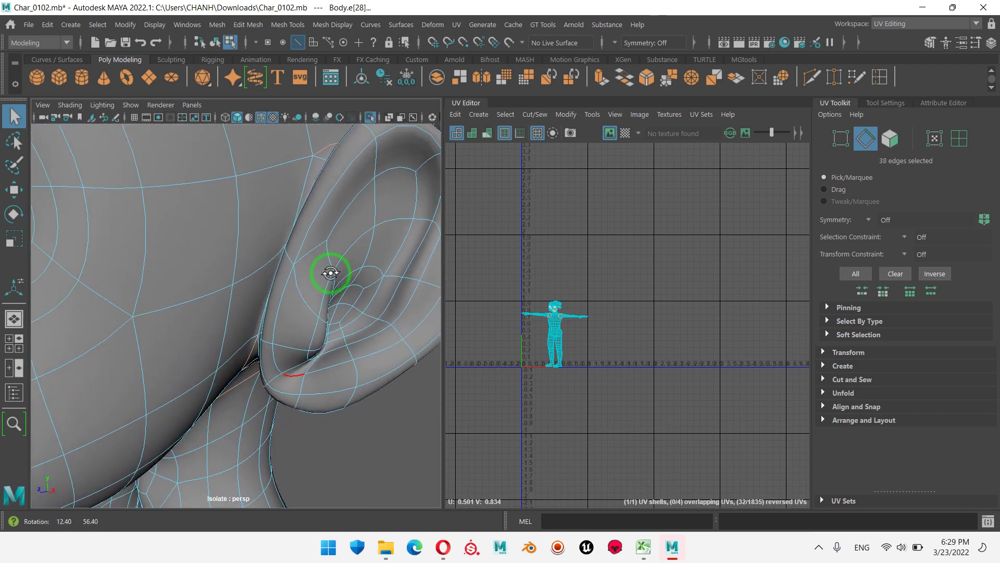
scroll(332, 270, "up", 2)
scroll(332, 271, "up", 1)
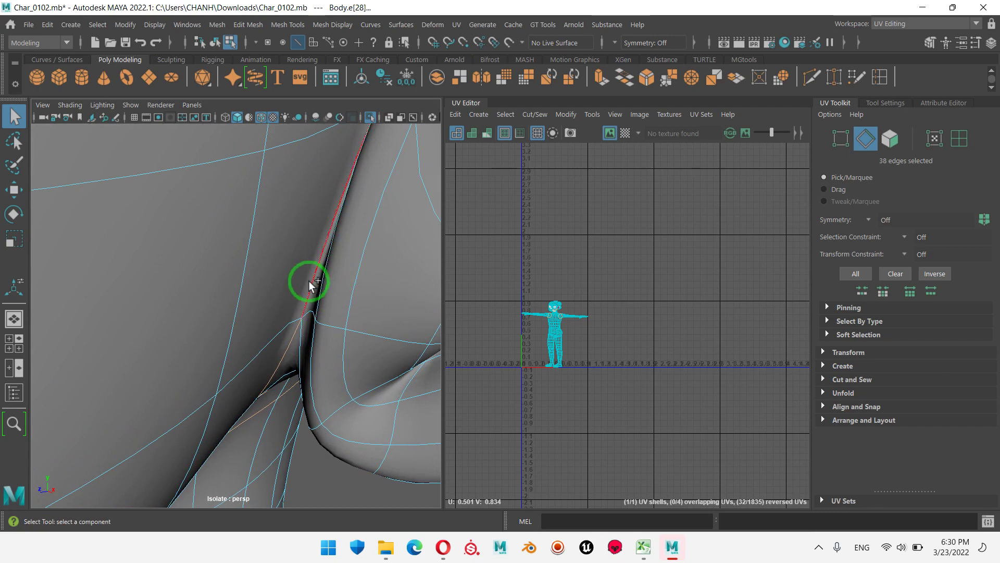
scroll(360, 274, "down", 3)
scroll(357, 286, "down", 2)
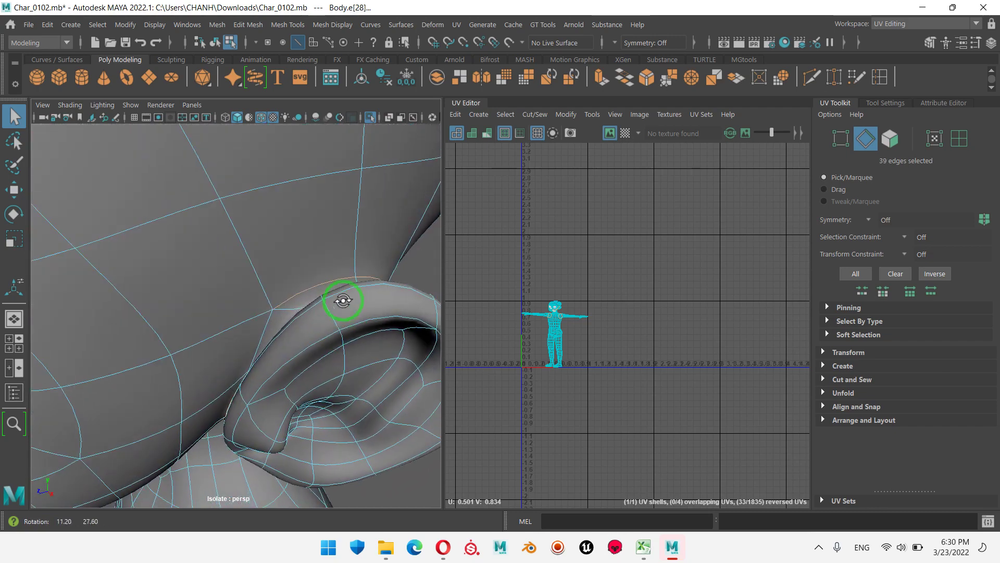
scroll(340, 302, "up", 1)
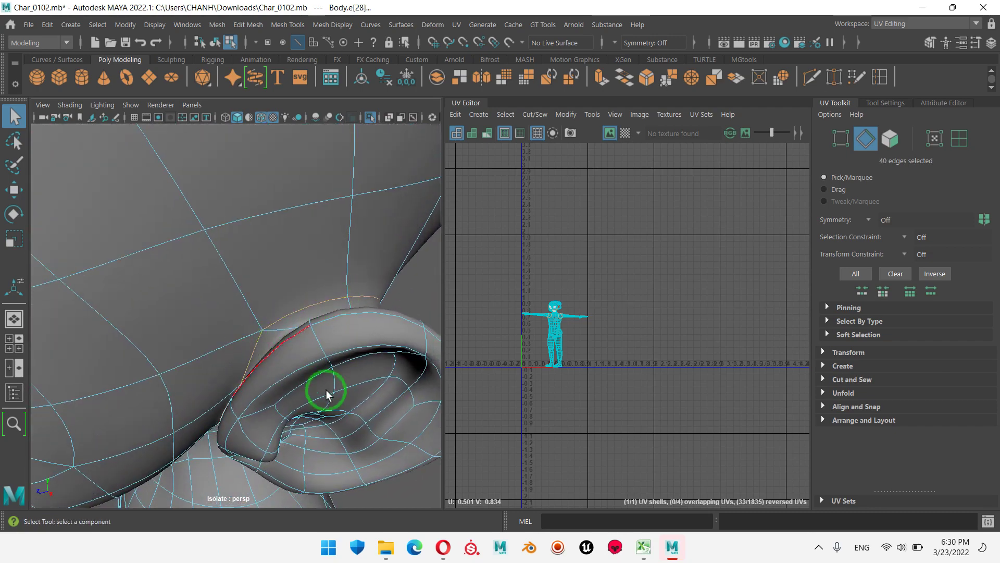
mouse_move(326, 394)
left_mouse_down("alt")
mouse_move(259, 326)
mouse_move(364, 306)
mouse_move(290, 296)
mouse_move(308, 275)
mouse_move(292, 264)
mouse_move(277, 277)
mouse_move(183, 214)
left_mouse_up("alt")
scroll(363, 295, "up", 3)
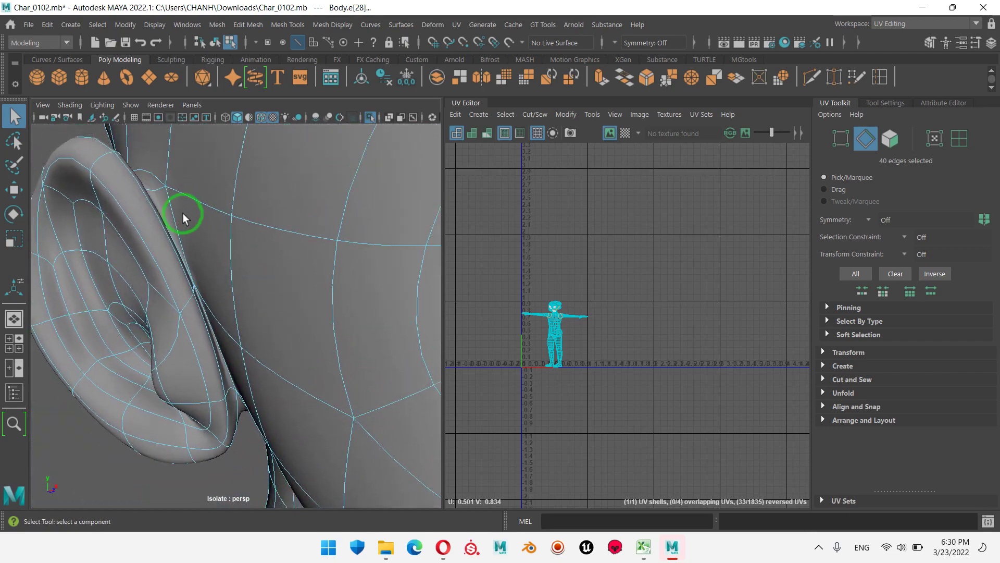
left_click(173, 208, "shift")
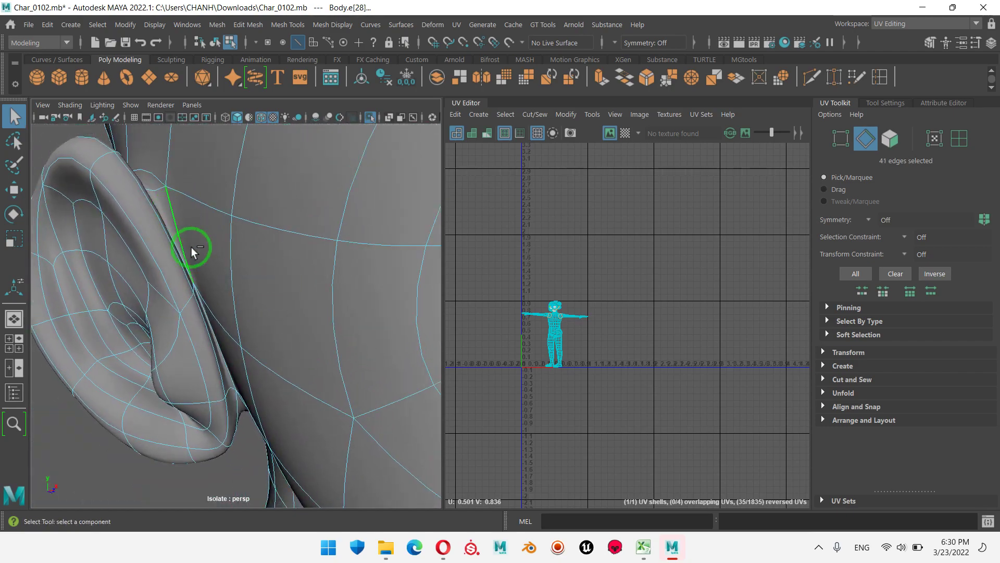
left_click(219, 350, "shift")
mouse_move(273, 375)
left_mouse_down("alt")
mouse_move(268, 326)
mouse_move(211, 197)
mouse_move(364, 211)
mouse_move(364, 264)
mouse_move(400, 243)
mouse_move(397, 302)
mouse_move(281, 304)
mouse_move(291, 298)
left_mouse_up("alt")
left_click(192, 179, "shift")
- Orbit around the hips and legs to inspect the hip seam from front and back
right_click_drag(290, 298, 234, 275, "alt")
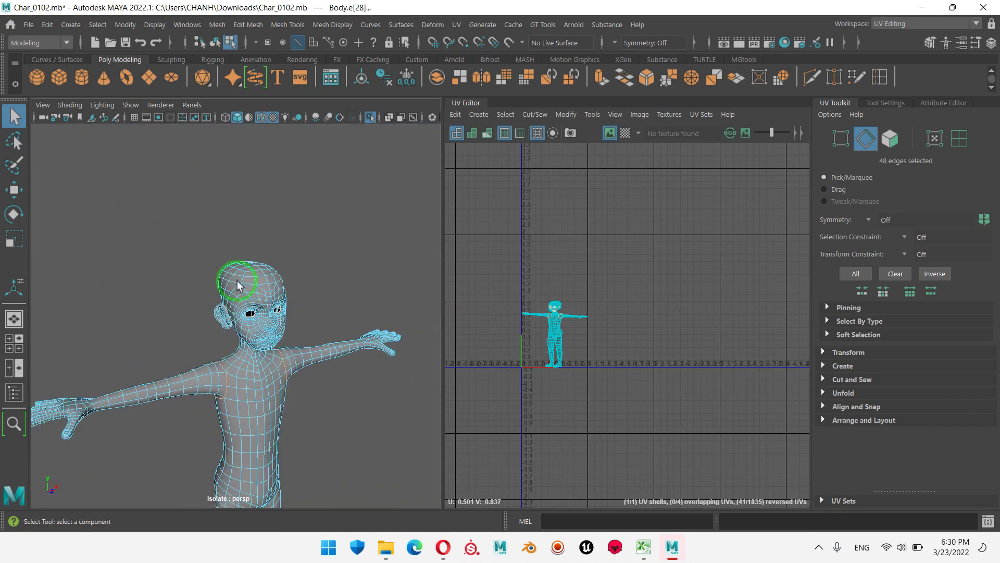
left_click_drag(234, 274, 297, 365, "alt")
mouse_move(297, 364)
right_mouse_down("alt")
mouse_move(300, 274)
mouse_move(290, 268)
right_mouse_up("alt")
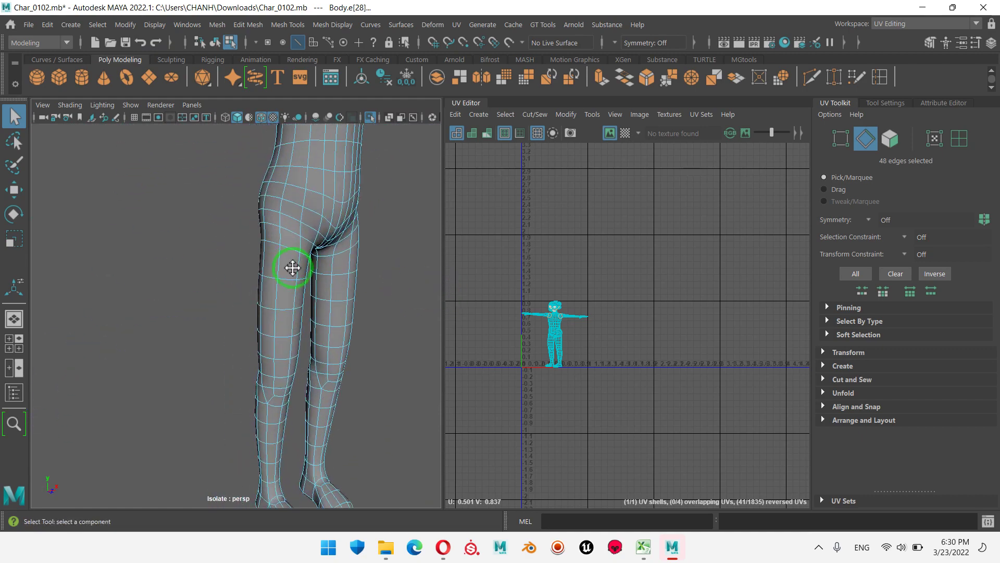
mouse_move(290, 268)
left_mouse_down("alt")
mouse_move(351, 286)
mouse_move(204, 296)
left_mouse_up("alt")
right_click_drag(204, 297, 286, 296, "alt")
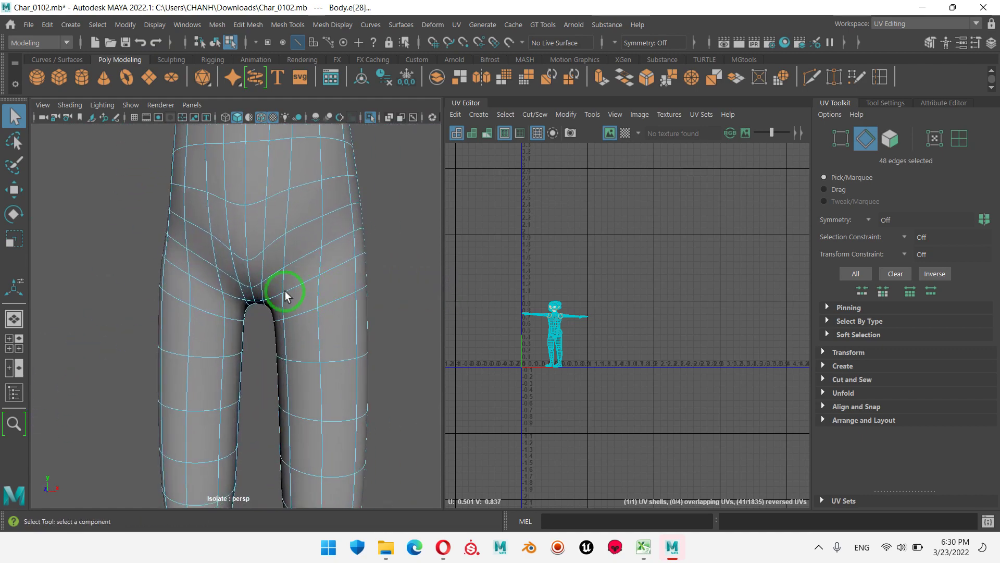
middle_click_drag(329, 290, 299, 312, "alt")
mouse_move(299, 313)
left_mouse_down("alt")
mouse_move(294, 288)
mouse_move(323, 319)
mouse_move(306, 308)
left_mouse_up("alt")
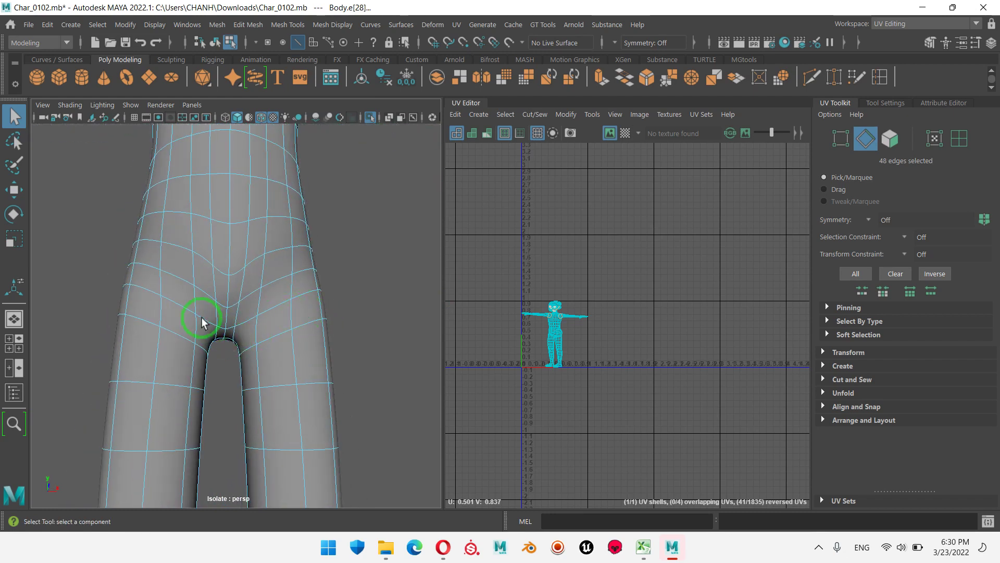
left_click_drag(238, 360, 227, 350, "alt")
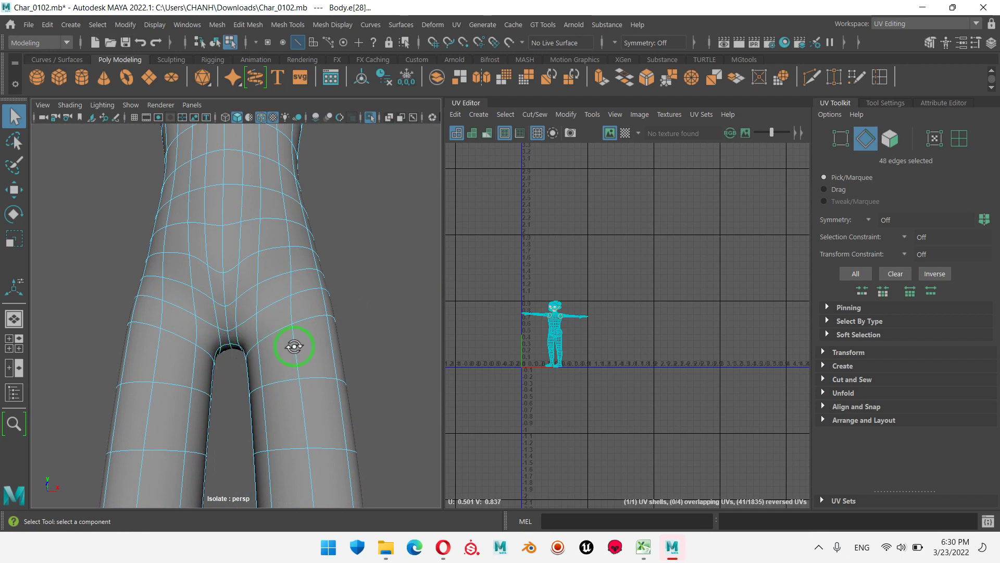
left_click_drag(293, 346, 221, 333, "alt")
mouse_move(258, 305)
left_mouse_down("alt")
mouse_move(268, 315)
mouse_move(253, 327)
left_mouse_up("alt")
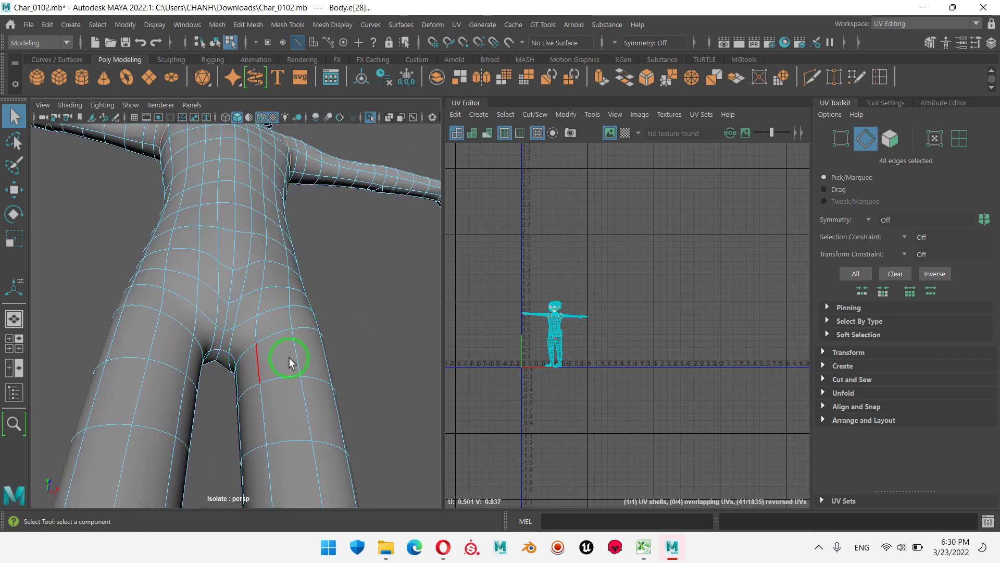
mouse_move(290, 363)
left_mouse_down("alt")
mouse_move(275, 398)
mouse_move(295, 350)
mouse_move(278, 353)
mouse_move(264, 306)
mouse_move(257, 349)
mouse_move(279, 321)
mouse_move(264, 290)
left_mouse_up("alt")
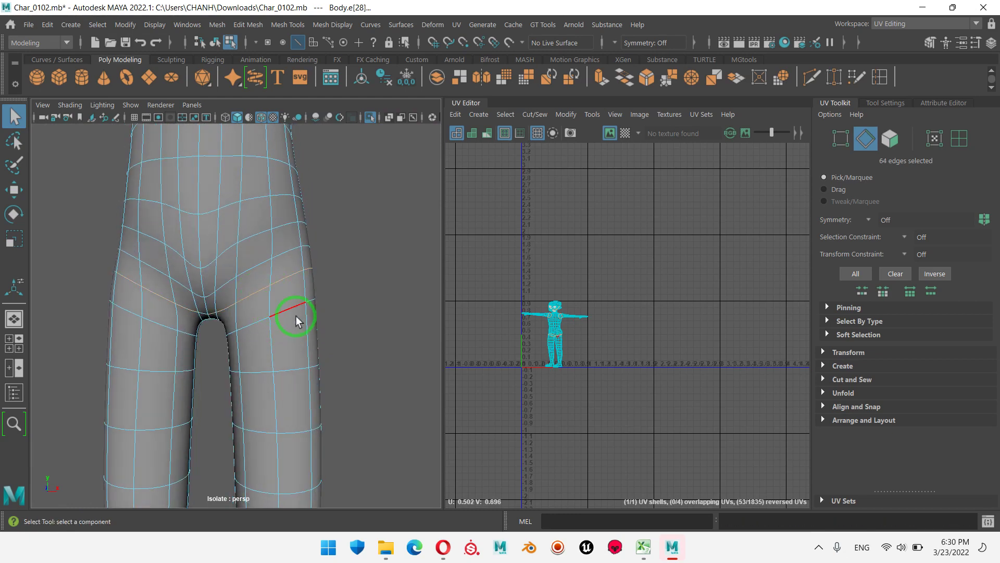
mouse_move(296, 320)
left_mouse_down("alt")
mouse_move(304, 342)
mouse_move(199, 341)
mouse_move(116, 323)
mouse_move(131, 332)
mouse_move(221, 290)
left_mouse_up("alt")
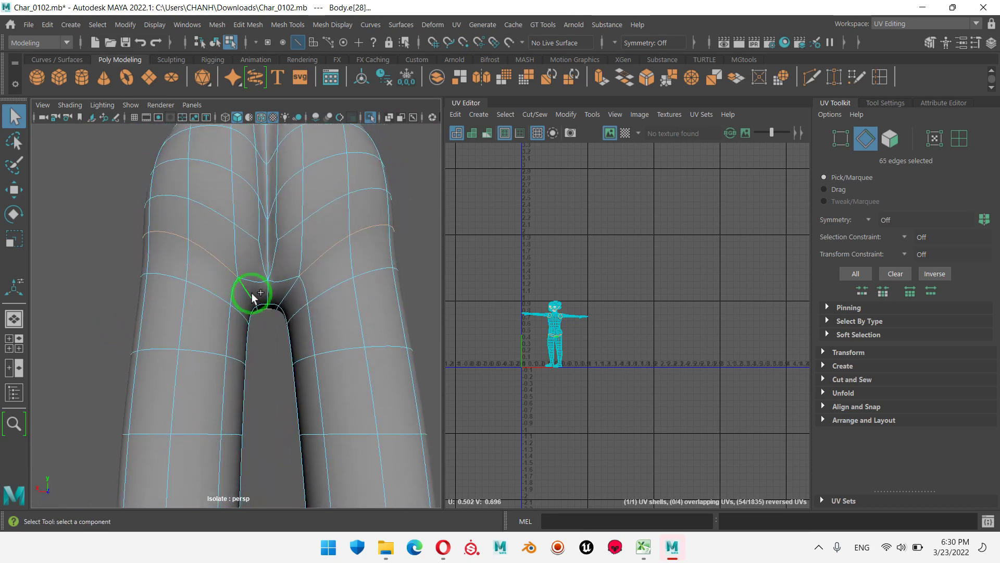
mouse_move(273, 321)
left_mouse_down("alt")
mouse_move(319, 328)
mouse_move(388, 311)
left_mouse_up("alt")
- Undo the last two edge picks and add the crotch edge to the seam
key("ctrl+z")
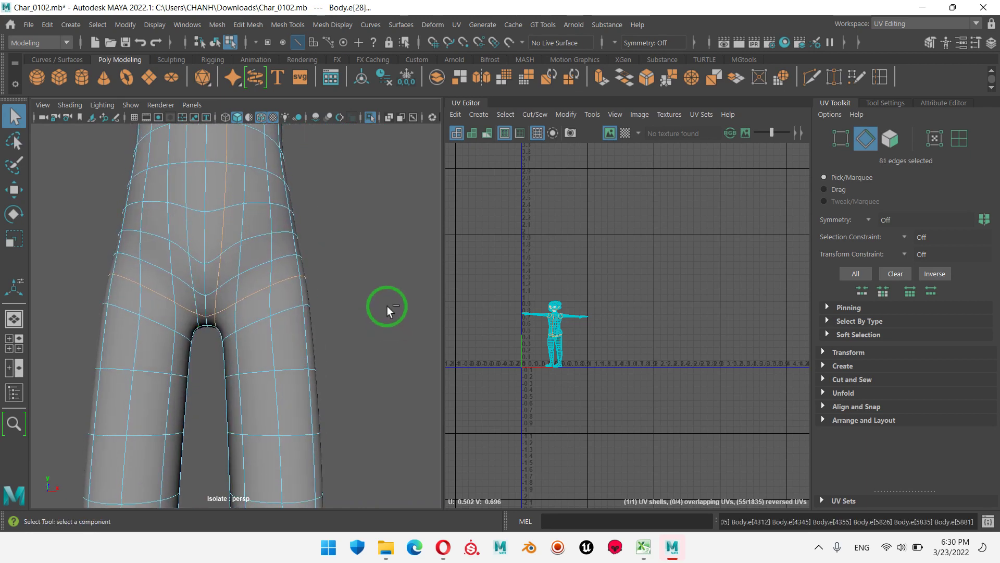
key("ctrl+z")
key("ctrl+z")
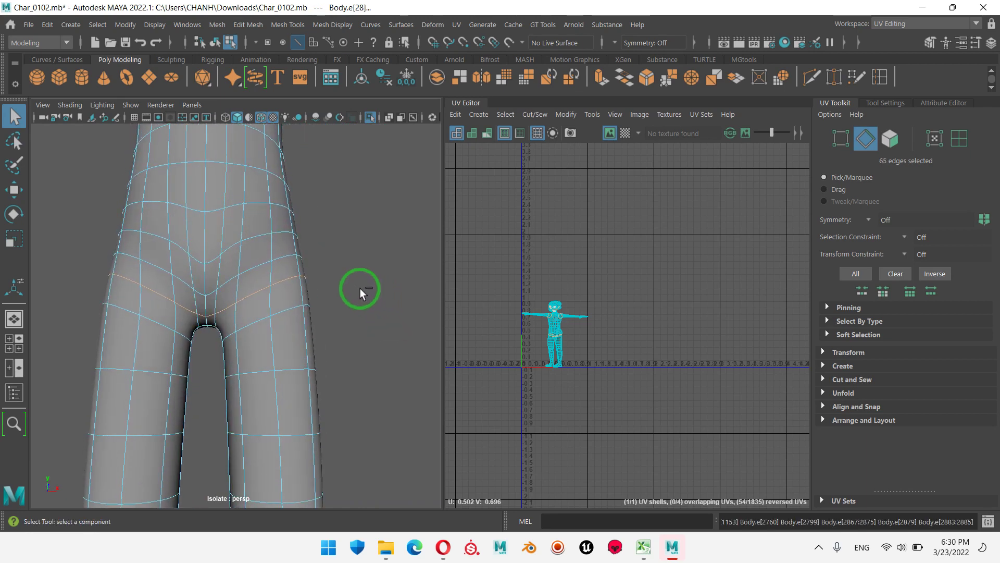
mouse_move(278, 331)
left_mouse_down("alt")
mouse_move(157, 335)
mouse_move(38, 317)
left_mouse_up("alt")
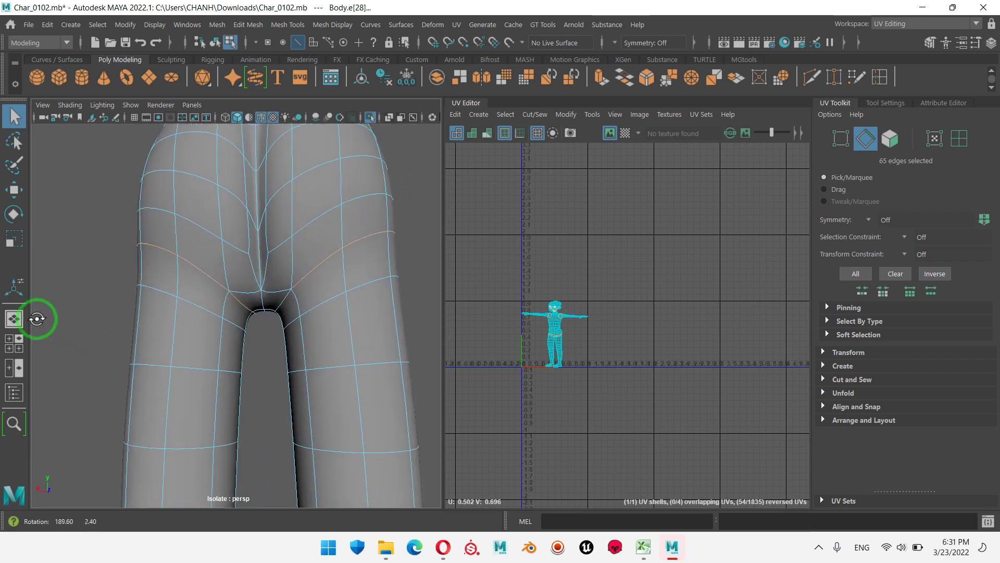
left_click(249, 291, "shift")
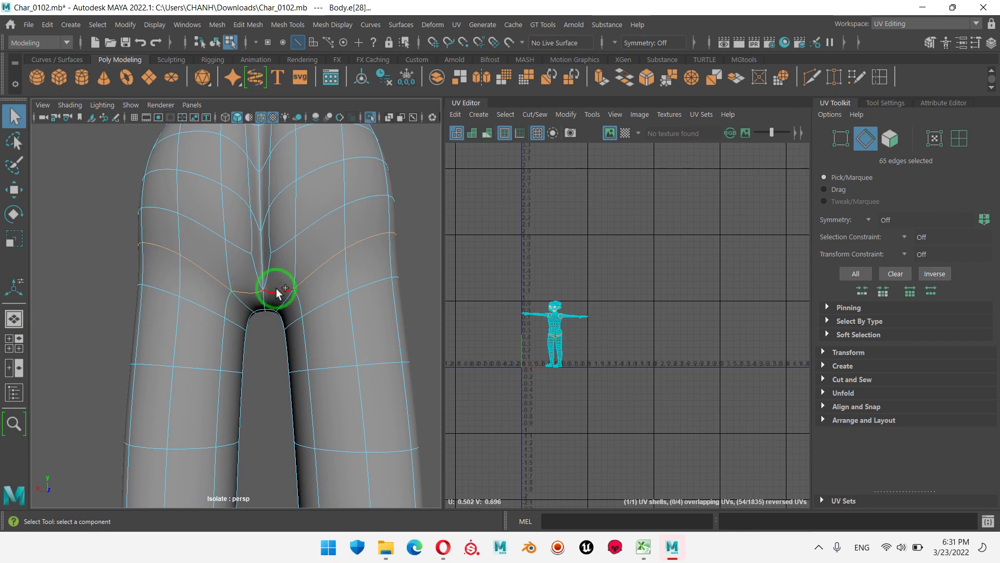
mouse_move(280, 314)
left_mouse_down("alt")
mouse_move(270, 297)
mouse_move(281, 338)
mouse_move(266, 284)
mouse_move(267, 302)
mouse_move(358, 286)
mouse_move(447, 335)
mouse_move(269, 373)
mouse_move(299, 315)
mouse_move(286, 351)
mouse_move(429, 361)
mouse_move(305, 398)
mouse_move(205, 326)
mouse_move(397, 362)
mouse_move(320, 335)
mouse_move(369, 341)
mouse_move(271, 330)
mouse_move(364, 348)
mouse_move(275, 361)
left_mouse_up("alt")
- Orbit and zoom around both feet to reach the ankle edge loops
middle_click_drag(275, 361, 194, 293, "alt")
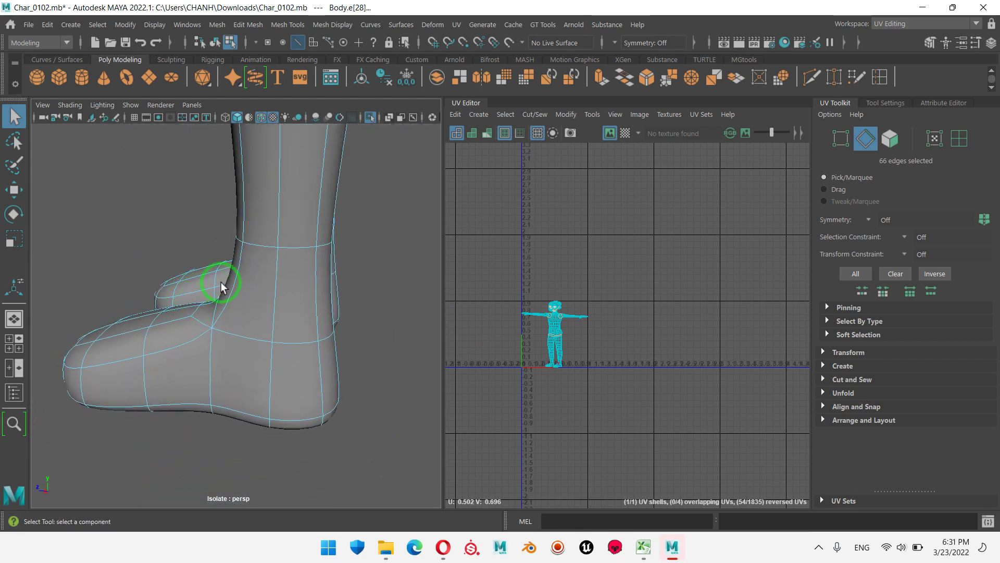
mouse_move(239, 356)
left_mouse_down("alt")
mouse_move(245, 339)
mouse_move(335, 361)
mouse_move(339, 350)
left_mouse_up("alt")
mouse_move(233, 371)
left_mouse_down("alt")
mouse_move(271, 378)
mouse_move(228, 344)
left_mouse_up("alt")
scroll(248, 354, "down", 3)
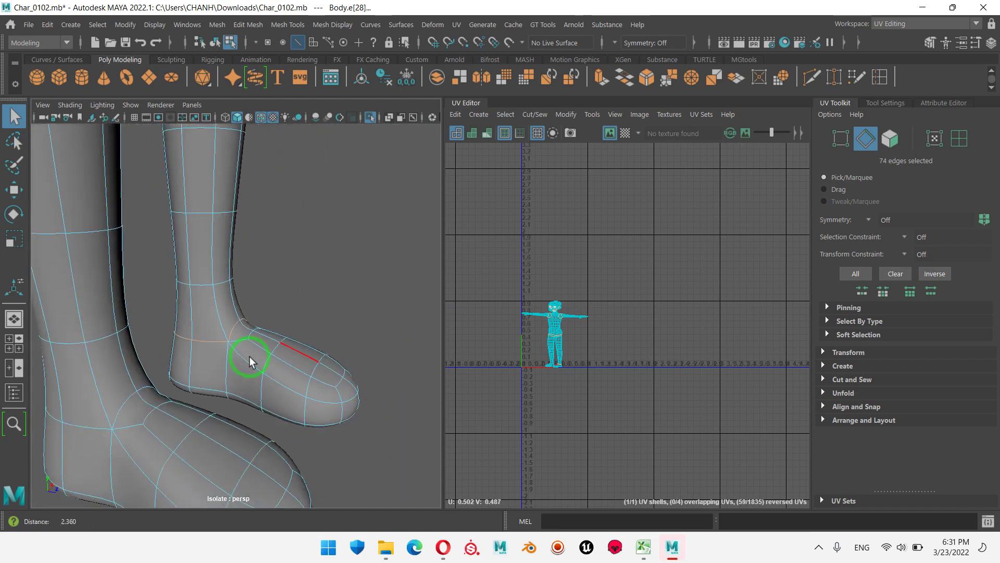
scroll(253, 368, "down", 1)
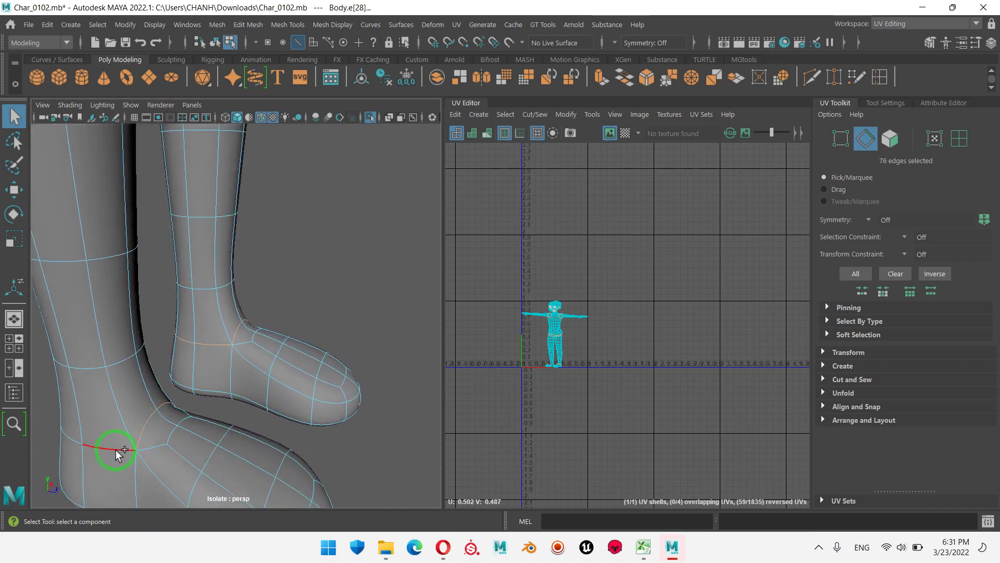
mouse_move(270, 440)
left_mouse_down("alt")
mouse_move(127, 452)
mouse_move(192, 373)
mouse_move(332, 357)
mouse_move(319, 296)
mouse_move(339, 259)
mouse_move(109, 396)
left_mouse_up("alt")
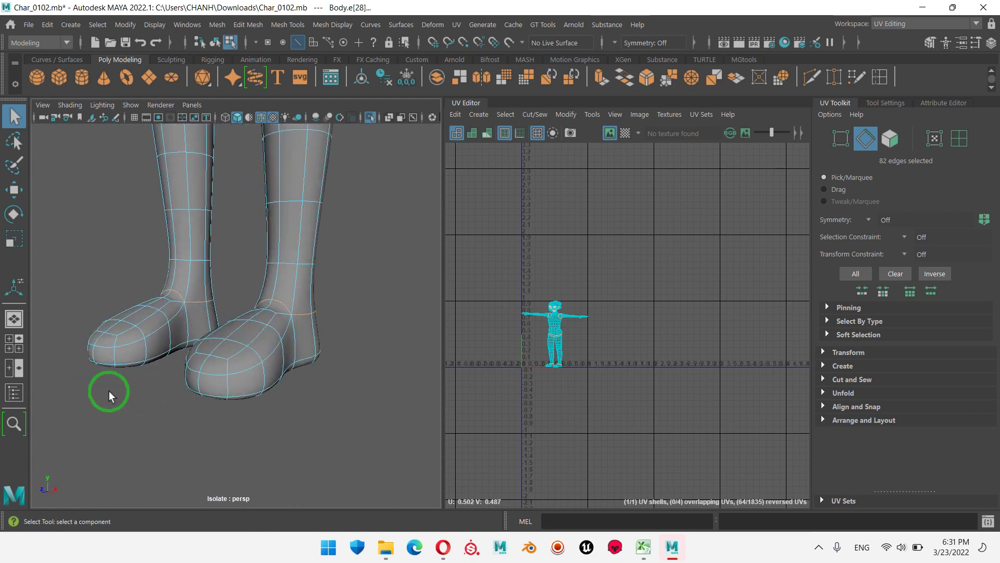
- Orbit along the outstretched arm to the hand and wrist, then frame the torso
mouse_move(321, 221)
right_mouse_down("alt")
mouse_move(359, 214)
mouse_move(323, 440)
mouse_move(264, 296)
mouse_move(158, 314)
mouse_move(400, 340)
right_mouse_up("alt")
mouse_move(400, 340)
left_mouse_down("alt")
mouse_move(266, 333)
mouse_move(310, 359)
mouse_move(321, 297)
mouse_move(337, 297)
mouse_move(312, 288)
left_mouse_up("alt")
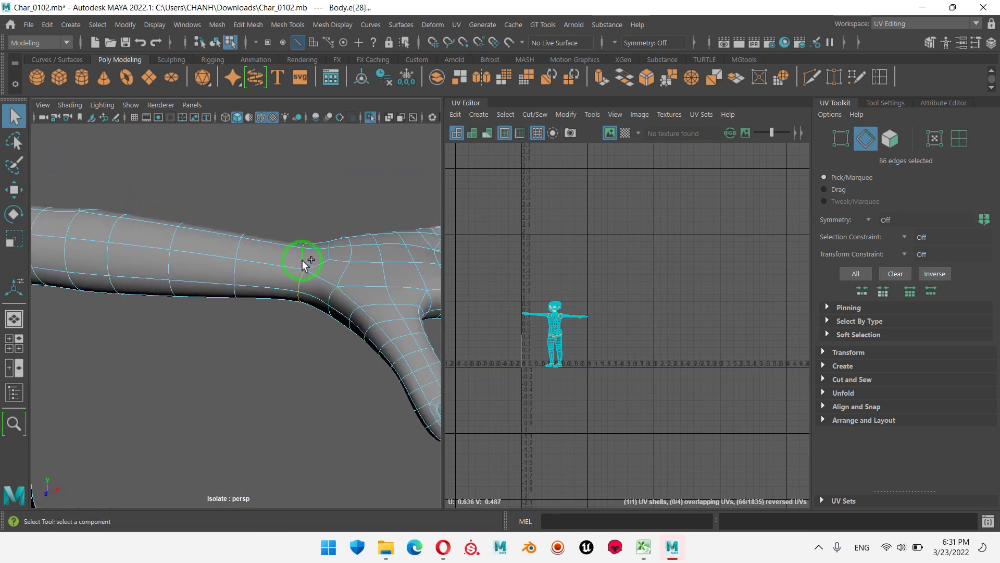
mouse_move(330, 301)
left_mouse_down("alt")
mouse_move(272, 323)
mouse_move(268, 308)
left_mouse_up("alt")
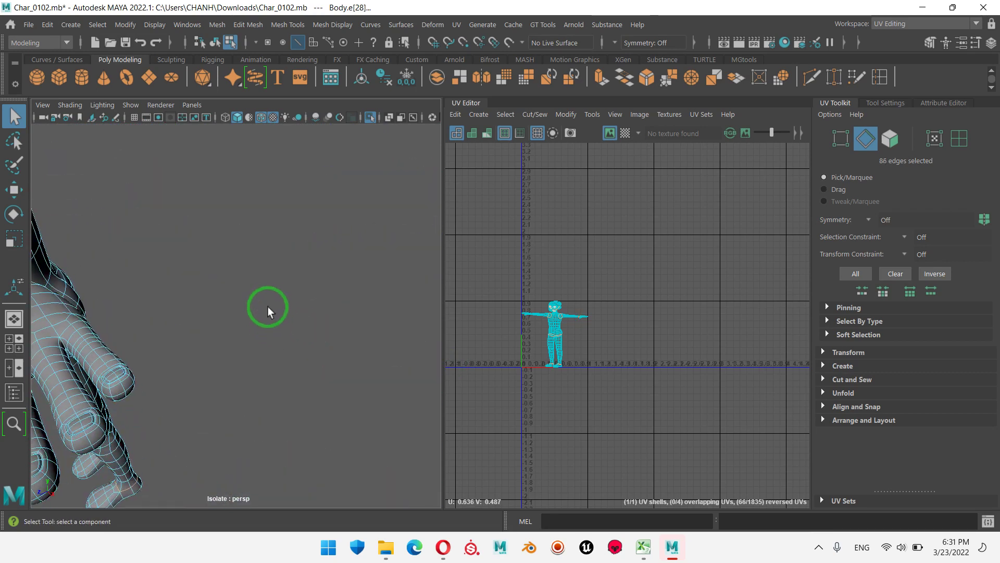
right_click_drag(264, 273, 360, 250, "alt")
mouse_move(360, 250)
left_mouse_down("alt")
mouse_move(317, 317)
mouse_move(246, 306)
mouse_move(329, 324)
mouse_move(253, 354)
mouse_move(205, 274)
mouse_move(230, 228)
mouse_move(226, 278)
mouse_move(270, 273)
mouse_move(191, 177)
mouse_move(268, 264)
mouse_move(279, 297)
mouse_move(528, 360)
mouse_move(315, 297)
mouse_move(330, 268)
mouse_move(308, 349)
mouse_move(174, 318)
mouse_move(154, 291)
left_mouse_up("alt")
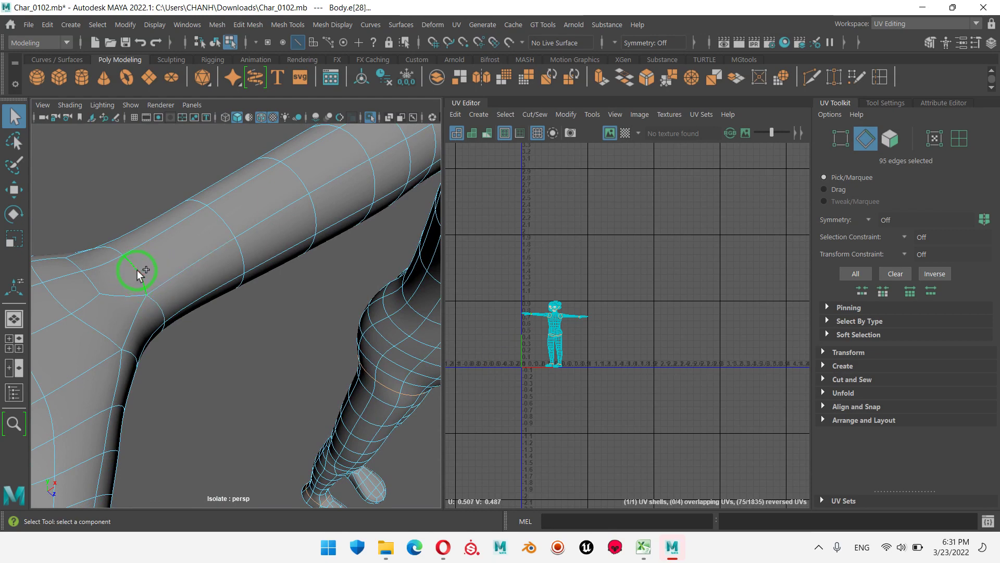
mouse_move(217, 325)
left_mouse_down("alt")
mouse_move(208, 274)
mouse_move(248, 263)
left_mouse_up("alt")
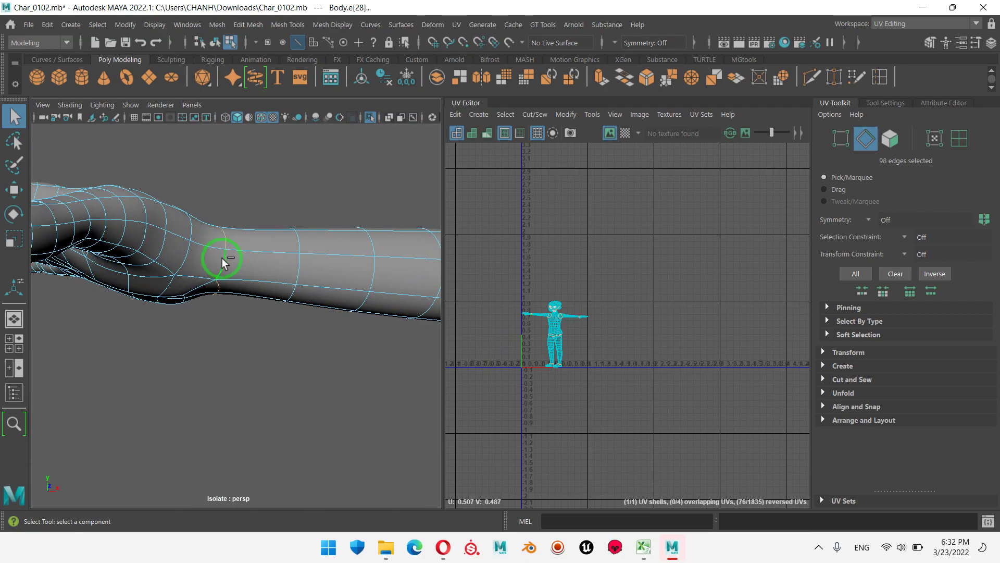
mouse_move(328, 282)
left_mouse_down("alt")
mouse_move(308, 208)
mouse_move(473, 210)
mouse_move(527, 270)
mouse_move(505, 329)
mouse_move(340, 345)
mouse_move(132, 241)
mouse_move(272, 281)
mouse_move(287, 311)
mouse_move(196, 298)
left_mouse_up("alt")
right_click_drag(196, 298, 319, 320, "alt")
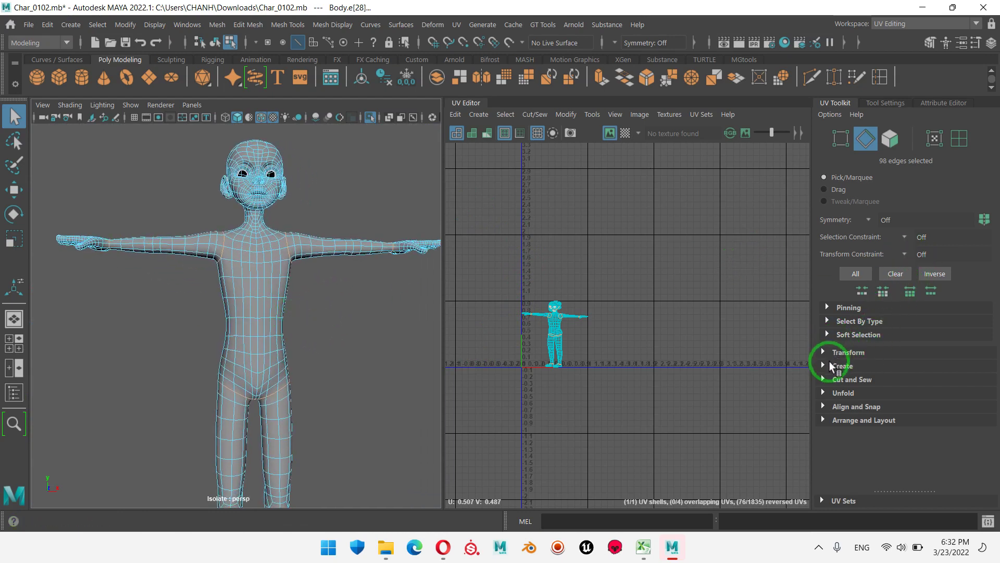
- Cut the Body UVs along the 98 seam edges with Cut and Sew, returning to object mode
left_click(824, 378)
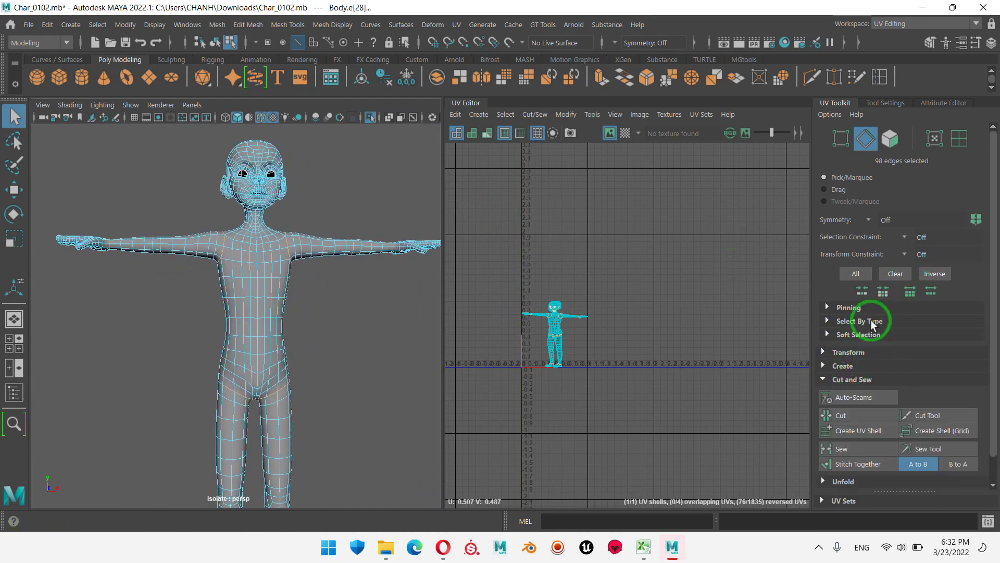
scroll(868, 338, "down", 1)
left_click(856, 393)
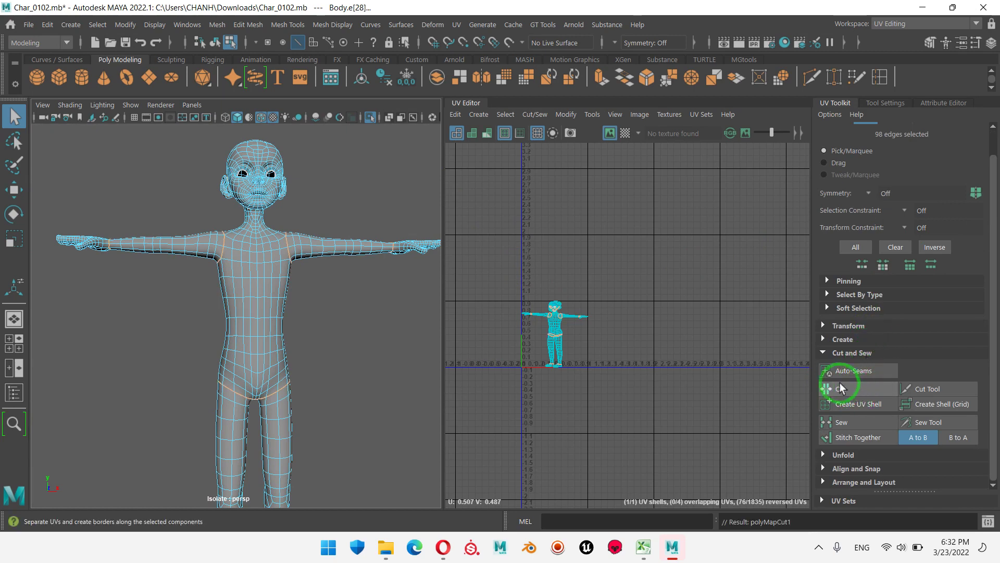
right_click_drag(331, 180, 415, 142)
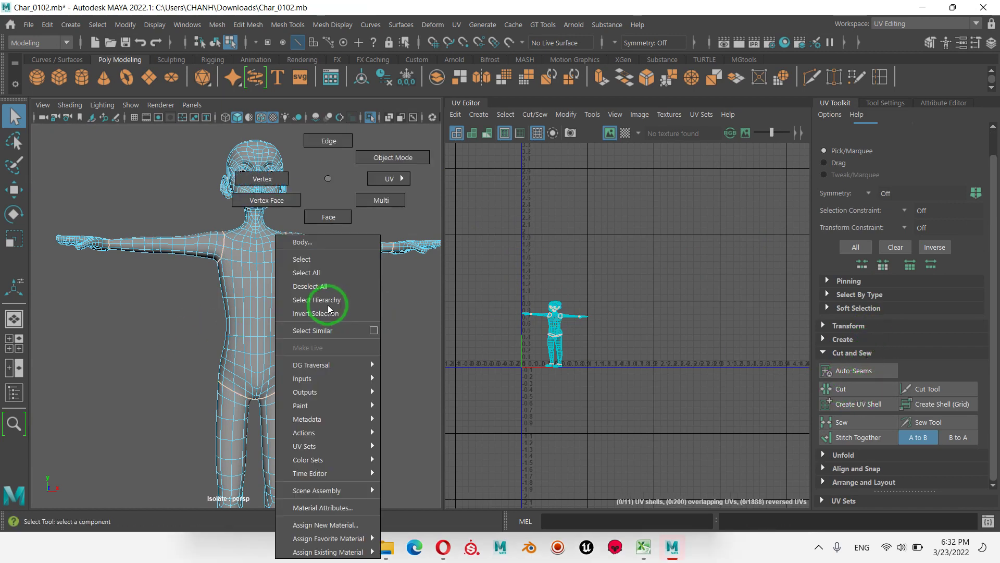
- Frame the head in the perspective view and make the UV Editor the active panel
mouse_move(402, 311)
left_mouse_down("alt")
mouse_move(323, 328)
mouse_move(297, 384)
mouse_move(272, 326)
left_mouse_up("alt")
mouse_move(272, 326)
right_mouse_down("alt")
mouse_move(371, 311)
mouse_move(384, 346)
right_mouse_up("alt")
mouse_move(384, 346)
left_mouse_down("alt")
mouse_move(356, 298)
mouse_move(340, 293)
left_mouse_up("alt")
middle_click_drag(340, 293, 324, 296, "alt")
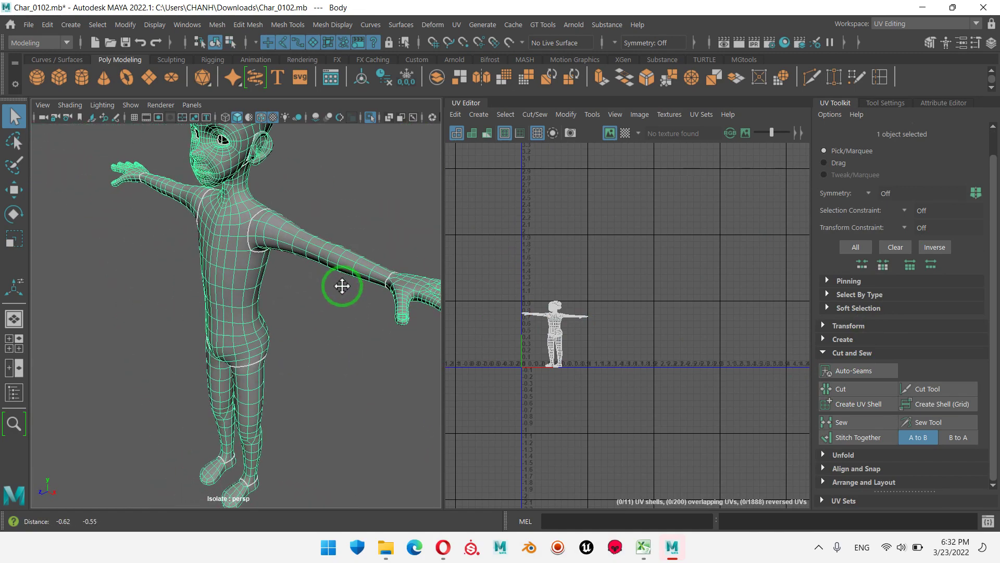
mouse_move(324, 296)
left_mouse_down("alt")
mouse_move(346, 302)
mouse_move(331, 335)
mouse_move(261, 330)
left_mouse_up("alt")
mouse_move(261, 331)
right_mouse_down("alt")
mouse_move(347, 285)
mouse_move(346, 308)
right_mouse_up("alt")
mouse_move(346, 308)
left_mouse_down("alt")
mouse_move(273, 277)
mouse_move(266, 149)
left_mouse_up("alt")
left_click(555, 325)
- Switch to face selection and move the leg UV shell off to the right
right_click_drag(555, 326, 620, 328)
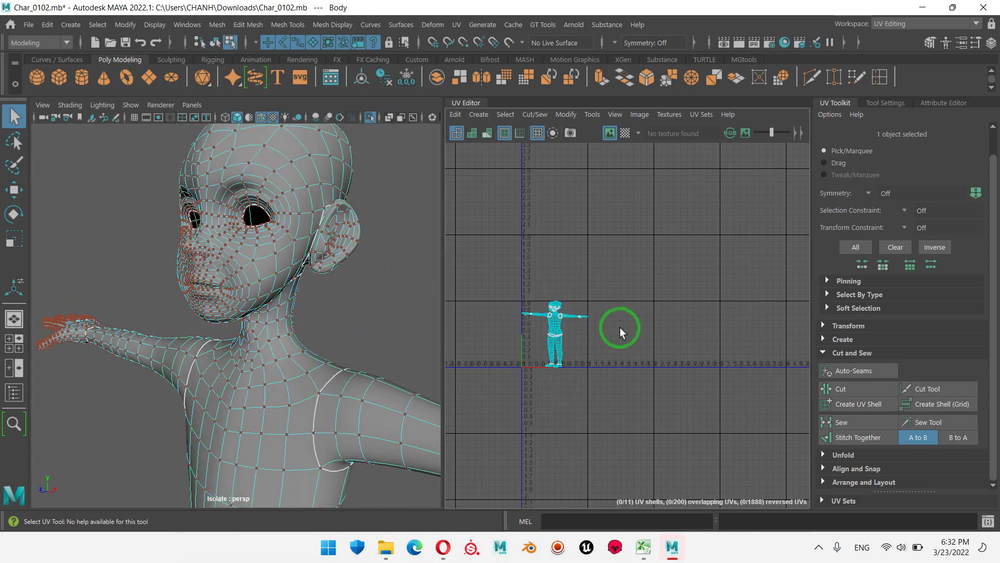
scroll(524, 331, "up", 5)
scroll(638, 286, "up", 3)
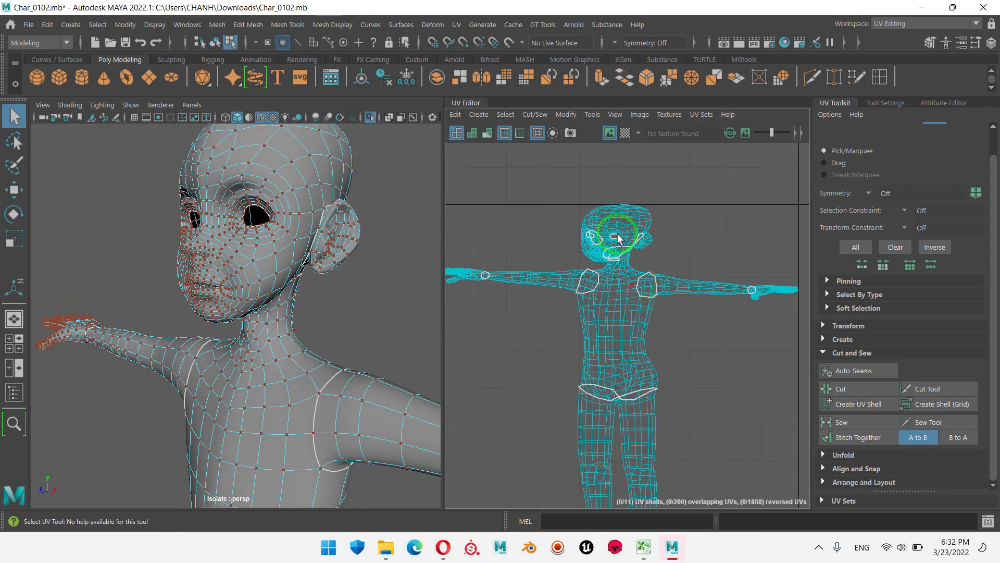
scroll(620, 240, "down", 5)
right_click(663, 305)
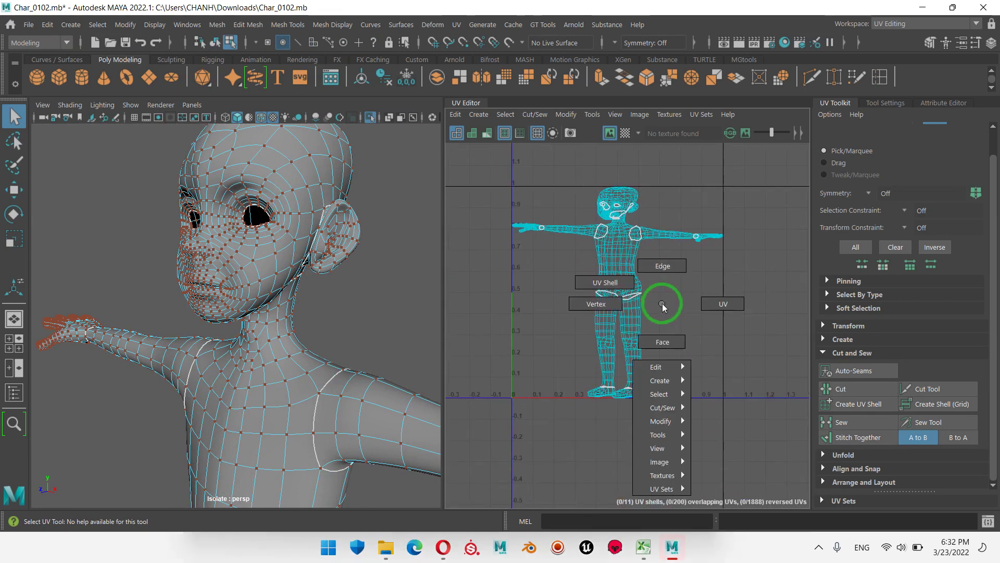
left_click(670, 340)
left_click(630, 330)
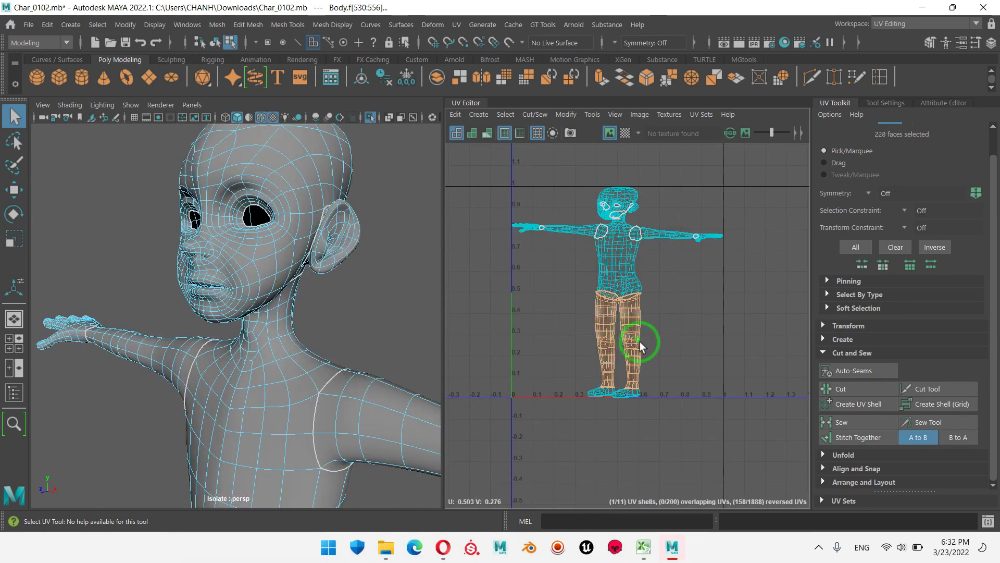
key("w")
left_click_drag(655, 363, 792, 358)
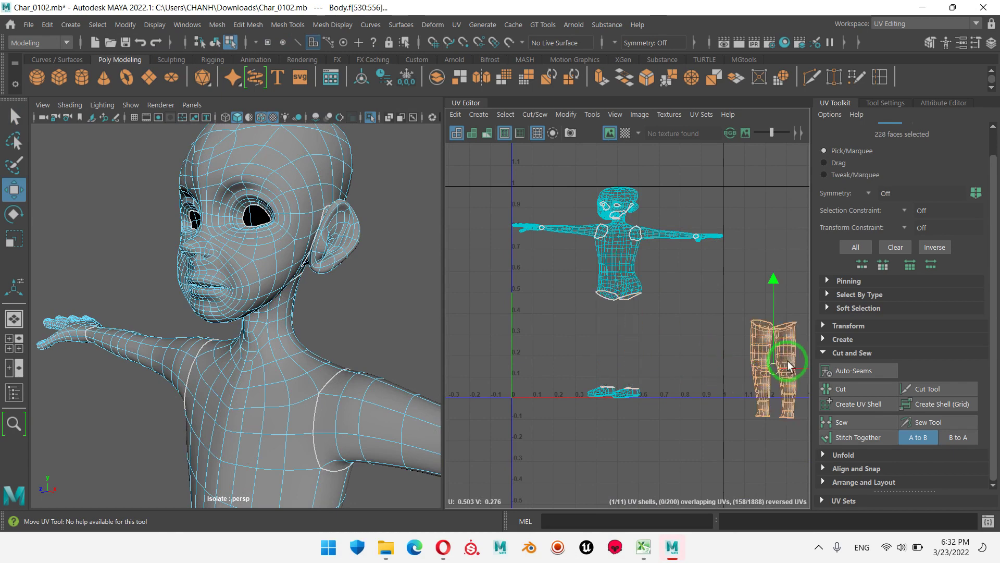
- Move both foot shells to the lower right and the torso shell to the bottom
left_click(618, 394)
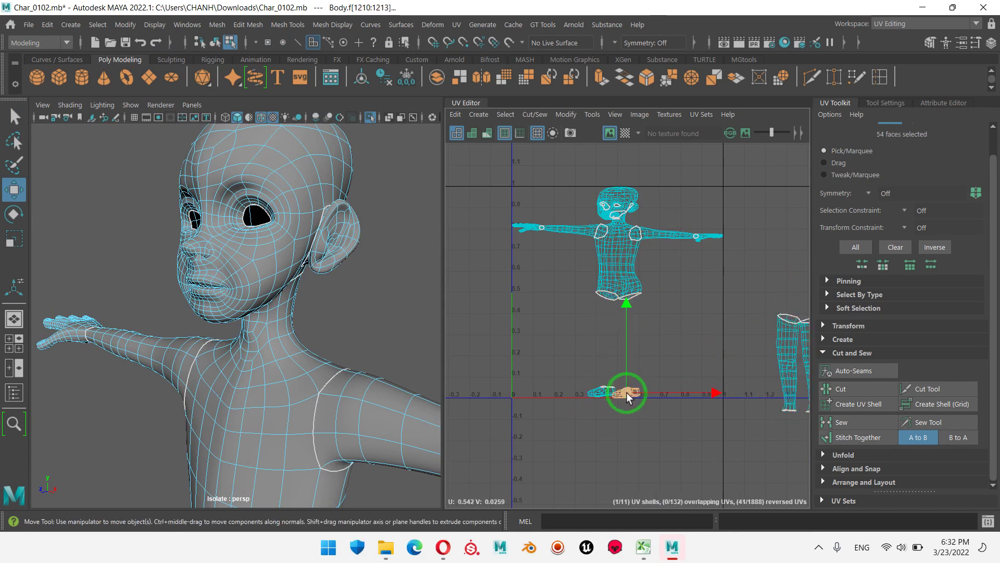
left_click_drag(627, 394, 747, 416)
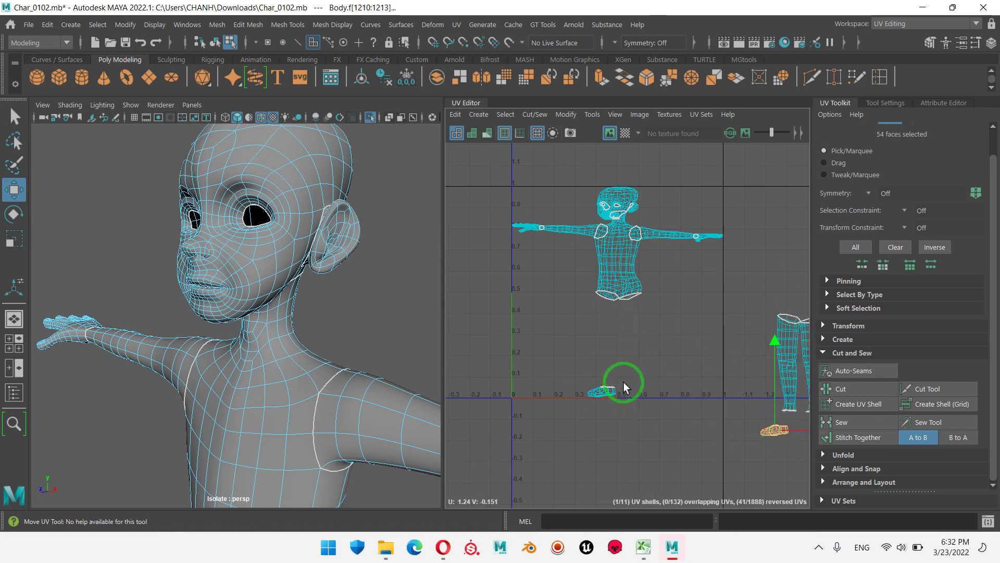
left_click(599, 394)
mouse_move(599, 399)
left_mouse_down()
mouse_move(657, 427)
mouse_move(770, 448)
left_mouse_up()
double_click(612, 266)
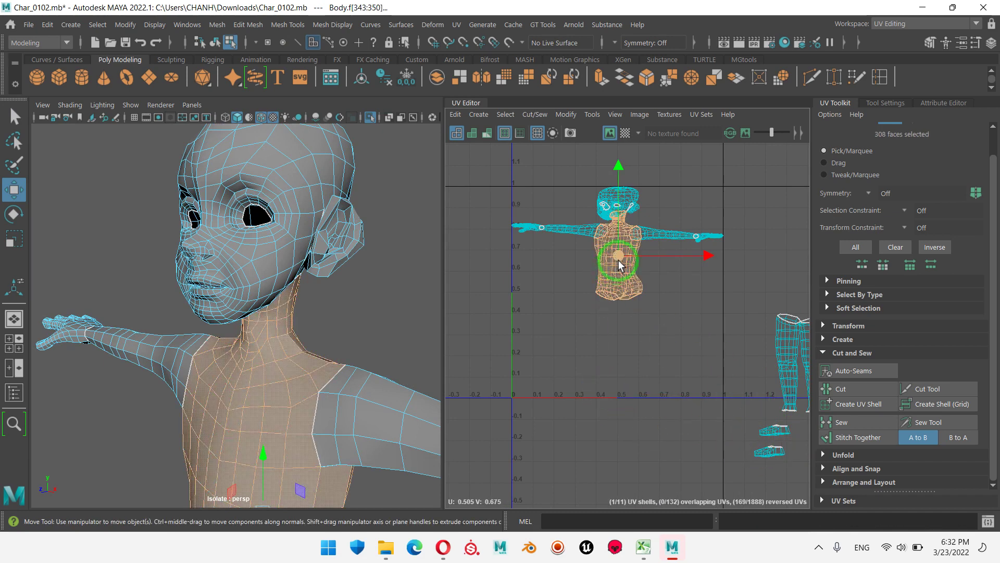
left_click_drag(618, 260, 589, 464)
- Move one arm shell right past U=1, the other arm and hand shells left past U=0
double_click(659, 235)
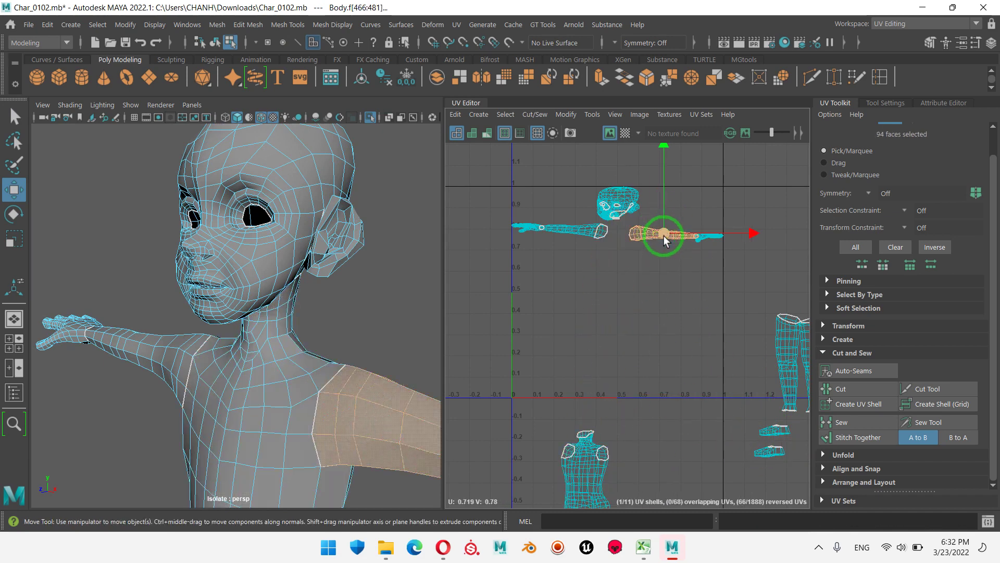
mouse_move(659, 235)
left_mouse_down()
mouse_move(761, 232)
mouse_move(787, 260)
left_mouse_up()
double_click(705, 238)
double_click(562, 229)
left_click_drag(574, 235, 439, 298, "shift")
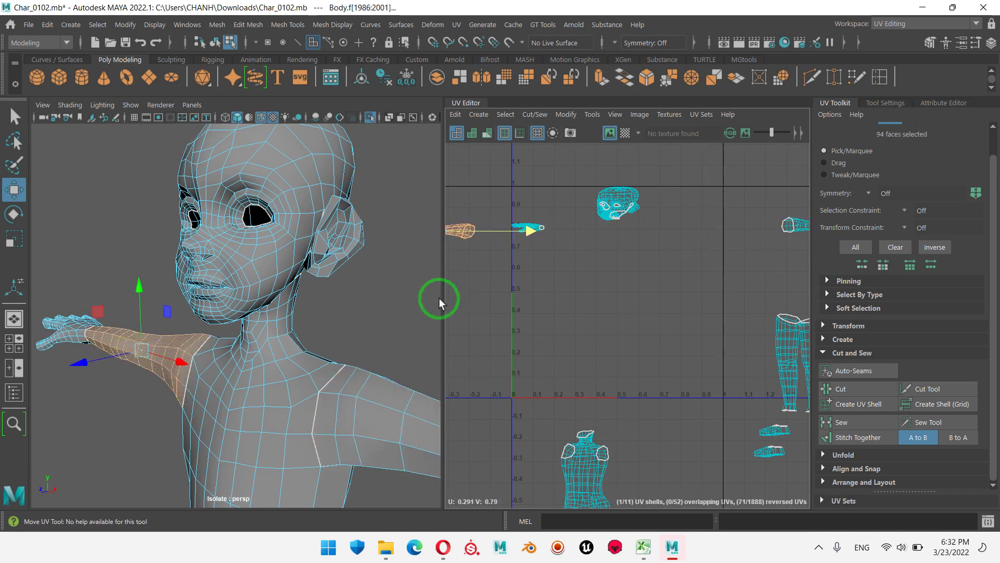
double_click(528, 226)
left_click_drag(530, 224, 457, 191)
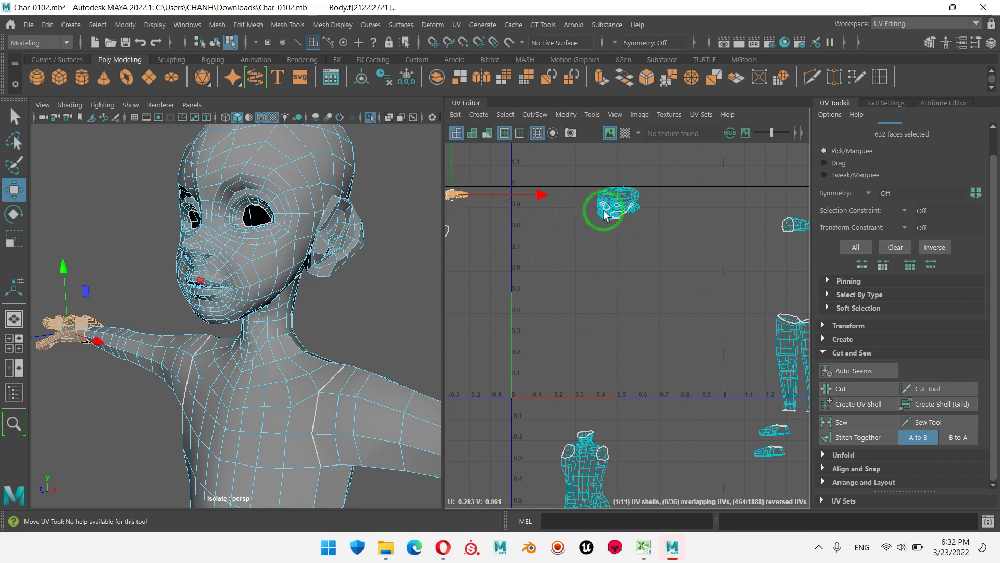
- Move the ear shells up and place the head shell near V=0.5 in the centre
double_click(627, 202)
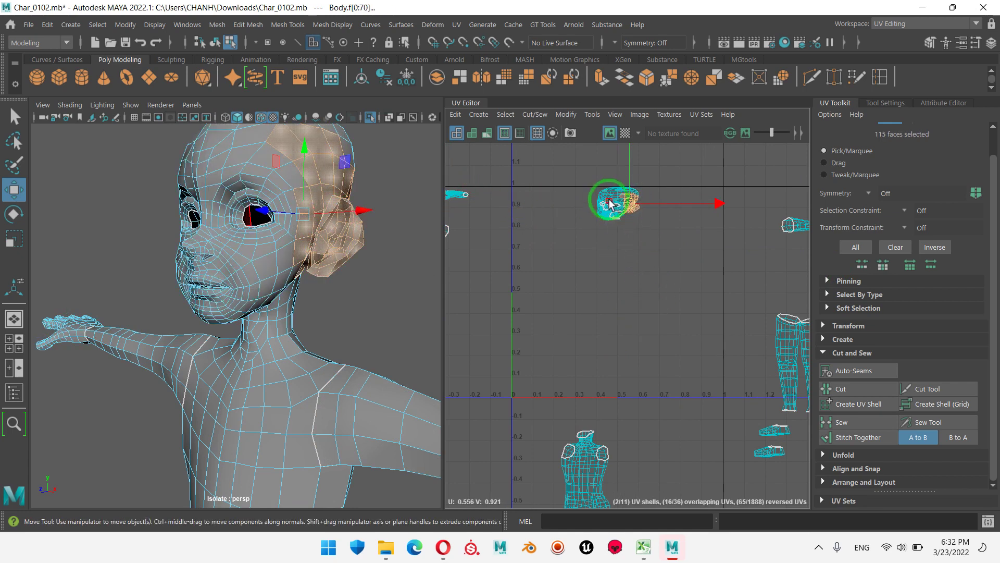
left_click(618, 192)
double_click(618, 191)
left_click_drag(618, 192, 615, 342)
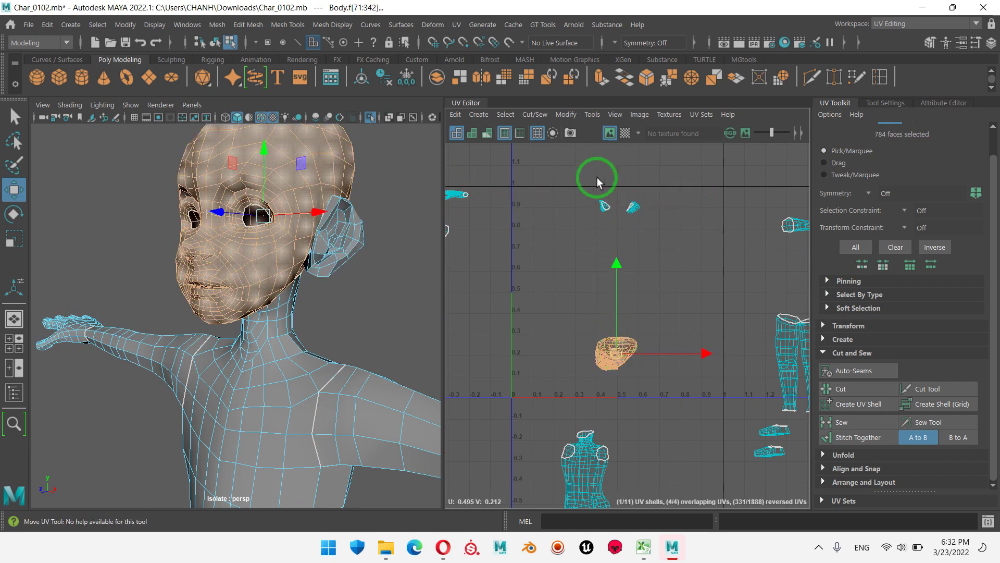
left_click_drag(640, 230, 625, 172)
scroll(635, 325, "up", 1)
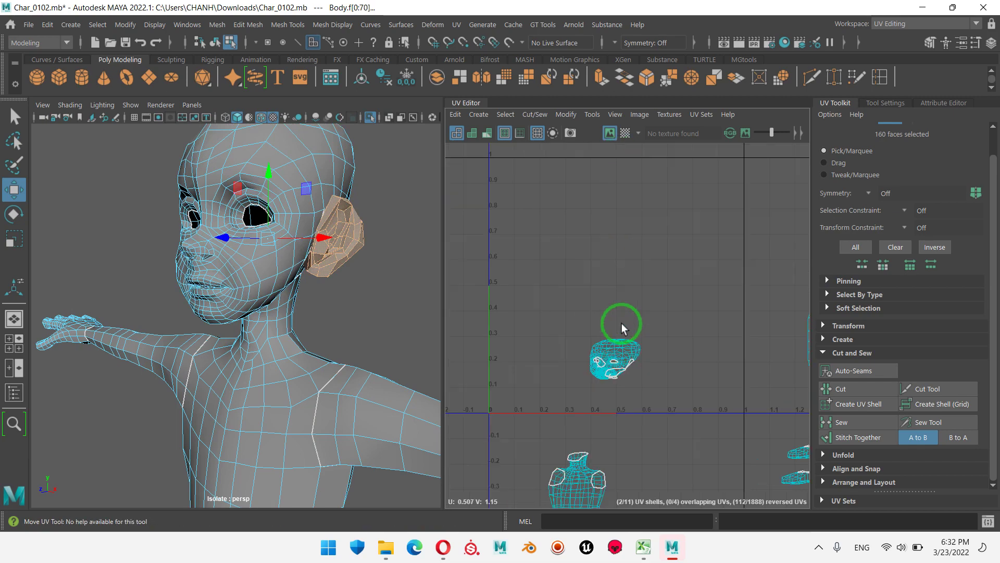
double_click(620, 354)
mouse_move(616, 360)
left_mouse_down()
mouse_move(621, 263)
mouse_move(614, 289)
left_mouse_up()
mouse_move(250, 277)
left_mouse_down("alt")
mouse_move(340, 279)
mouse_move(305, 236)
mouse_move(335, 237)
mouse_move(350, 275)
mouse_move(284, 284)
mouse_move(323, 245)
mouse_move(291, 313)
mouse_move(201, 335)
left_mouse_up("alt")
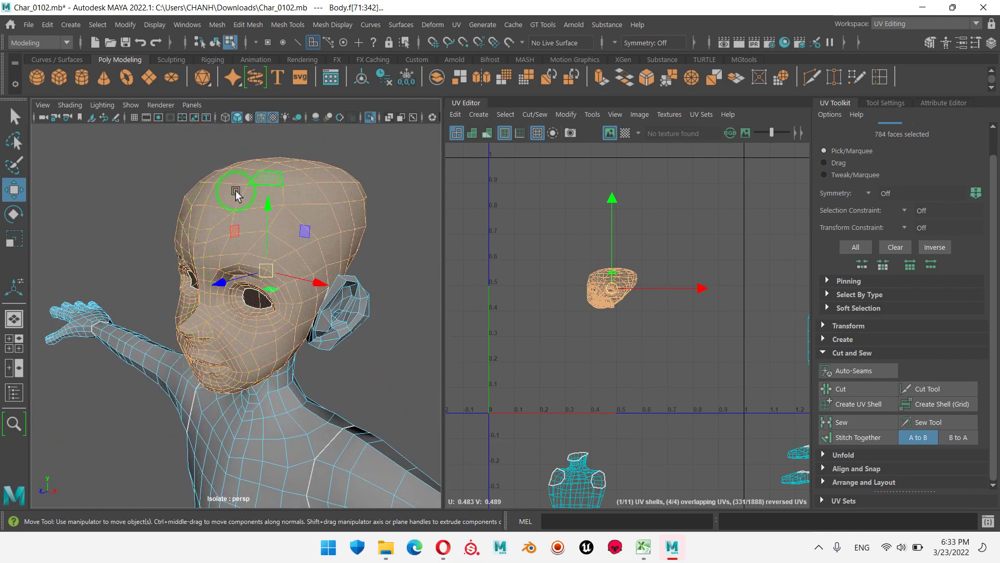
- Orbit around the head to a front view of the face and switch Body to edge selection
mouse_move(391, 315)
left_mouse_down("alt")
mouse_move(342, 335)
mouse_move(295, 279)
mouse_move(219, 313)
mouse_move(231, 344)
left_mouse_up("alt")
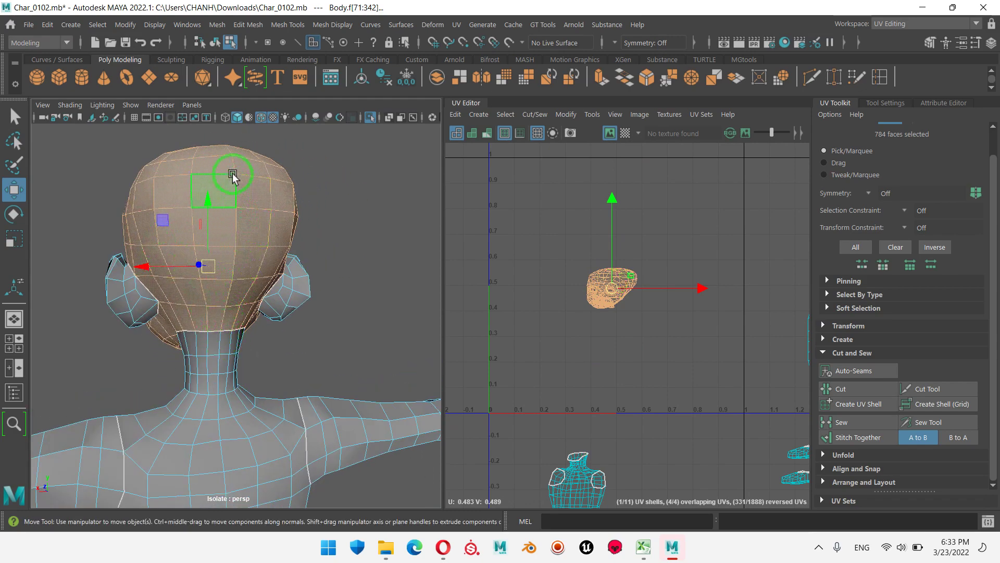
mouse_move(208, 151)
left_mouse_down("alt")
mouse_move(302, 257)
mouse_move(286, 250)
mouse_move(223, 320)
mouse_move(222, 346)
left_mouse_up("alt")
left_click_drag(220, 286, 368, 280, "alt")
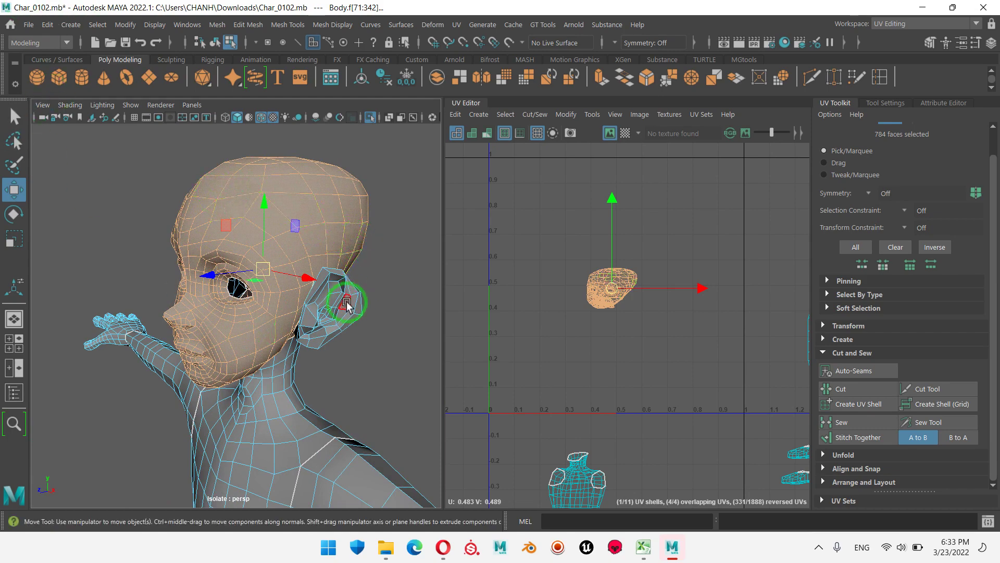
mouse_move(339, 299)
left_mouse_down("alt")
mouse_move(368, 346)
mouse_move(262, 284)
mouse_move(313, 241)
left_mouse_up("alt")
right_click_drag(312, 242, 328, 159)
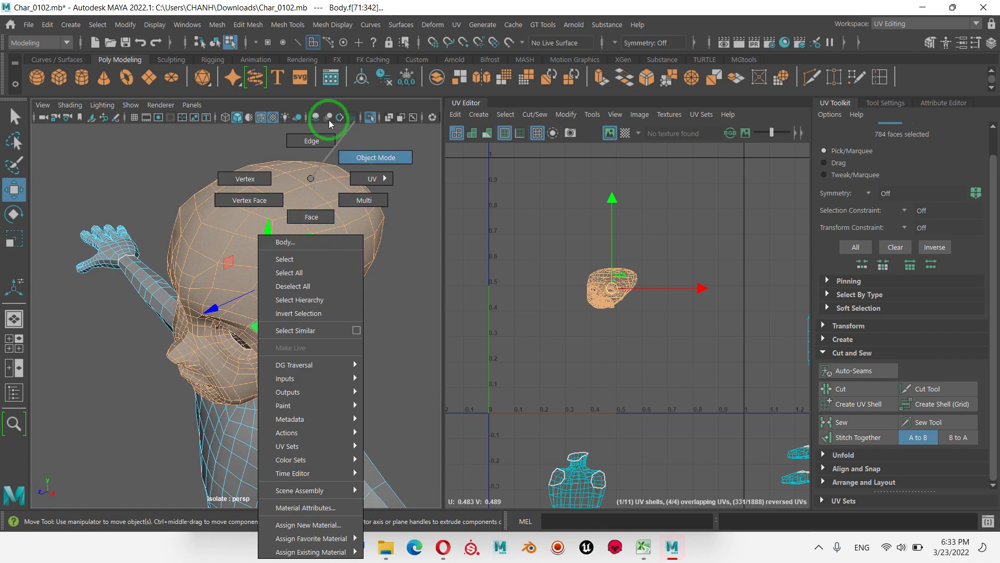
mouse_move(328, 159)
left_mouse_down("alt")
mouse_move(323, 250)
mouse_move(339, 239)
mouse_move(297, 320)
mouse_move(303, 303)
mouse_move(198, 262)
left_mouse_up("alt")
scroll(302, 303, "up", 3)
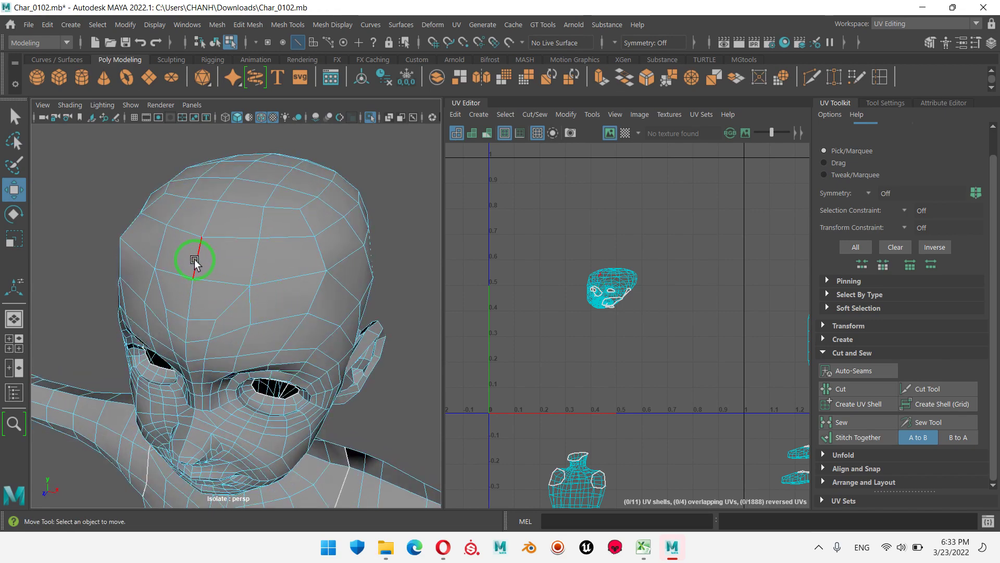
- Select a seam edge loop across the head and cut the UVs along it
left_click(194, 261)
left_click(211, 215, "shift")
mouse_move(396, 298)
left_mouse_down("alt")
mouse_move(200, 270)
mouse_move(245, 348)
mouse_move(355, 365)
mouse_move(420, 346)
left_mouse_up("alt")
double_click(229, 358, "shift")
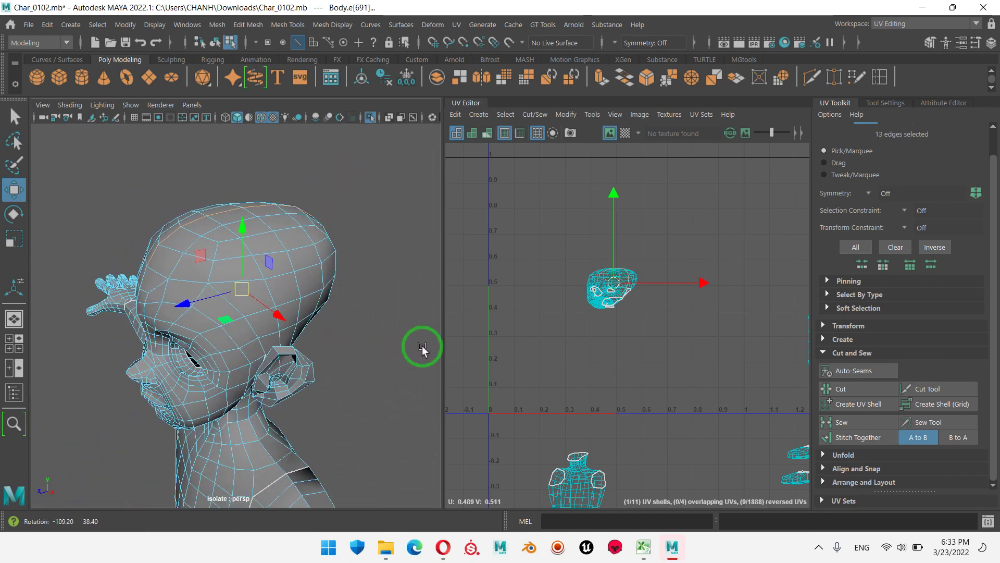
left_click(855, 389)
- Orbit around the back, top and face of the head, closing in on the mouth
mouse_move(351, 279)
left_mouse_down("alt")
mouse_move(288, 282)
mouse_move(304, 256)
left_mouse_up("alt")
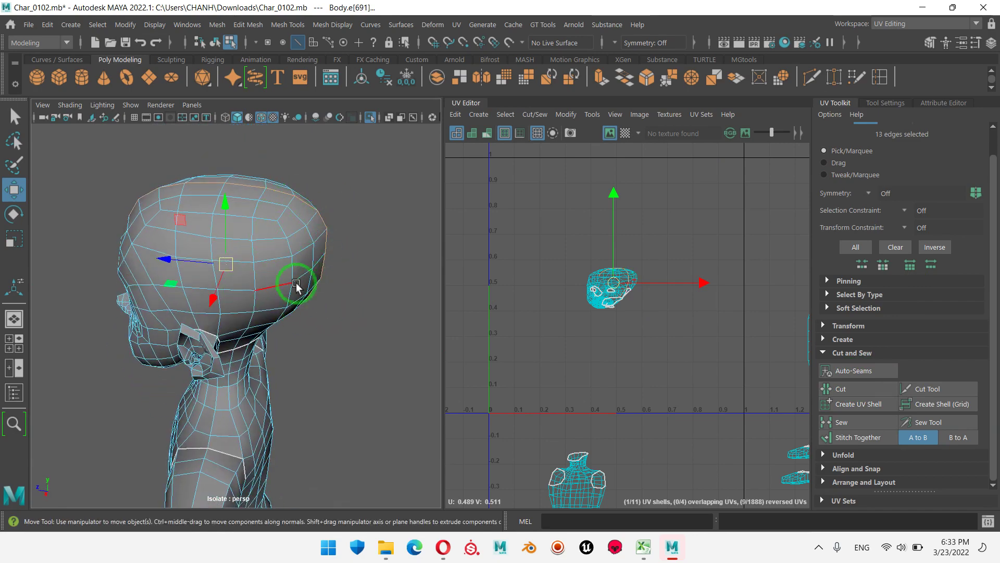
mouse_move(296, 286)
left_mouse_down("alt")
mouse_move(283, 290)
mouse_move(290, 272)
mouse_move(250, 273)
mouse_move(313, 290)
mouse_move(360, 264)
left_mouse_up("alt")
mouse_move(231, 274)
left_mouse_down("alt")
mouse_move(306, 297)
mouse_move(246, 253)
mouse_move(304, 261)
mouse_move(318, 282)
mouse_move(286, 251)
mouse_move(338, 325)
mouse_move(340, 310)
mouse_move(291, 313)
mouse_move(297, 331)
mouse_move(349, 315)
mouse_move(279, 295)
mouse_move(279, 286)
mouse_move(332, 294)
mouse_move(259, 270)
left_mouse_up("alt")
scroll(286, 252, "up", 3)
scroll(339, 326, "down", 2)
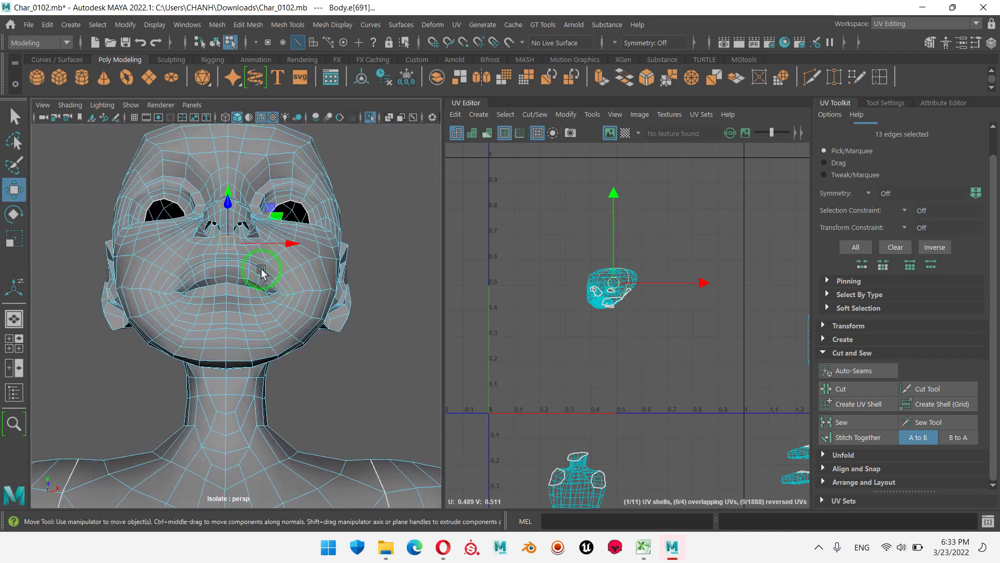
scroll(328, 286, "up", 3)
mouse_move(328, 286)
left_mouse_down("alt")
mouse_move(310, 268)
mouse_move(274, 295)
mouse_move(130, 328)
left_mouse_up("alt")
scroll(274, 295, "up", 2)
right_click_drag(129, 328, 431, 323, "alt")
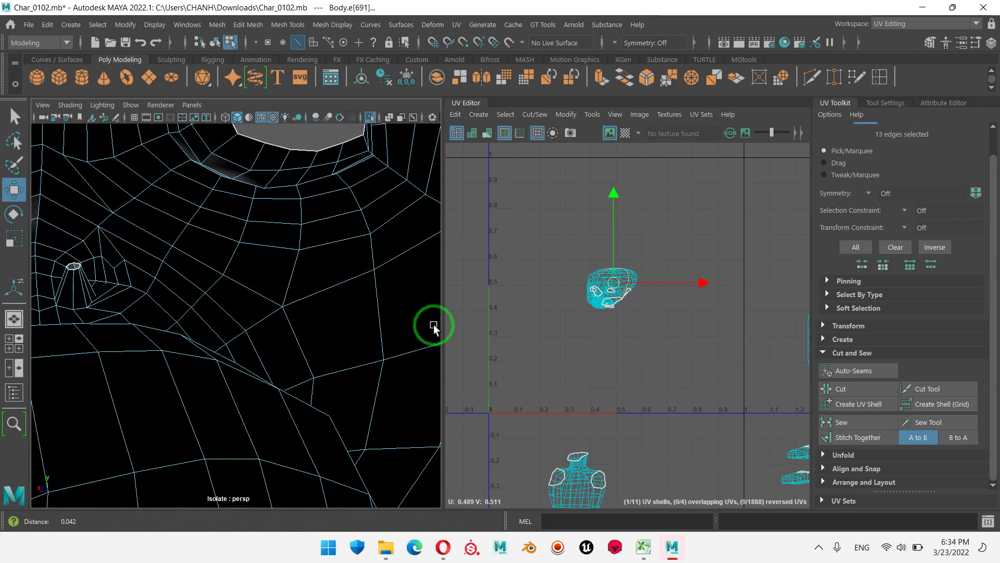
mouse_move(431, 324)
left_mouse_down("alt")
mouse_move(207, 279)
mouse_move(190, 302)
mouse_move(216, 239)
mouse_move(283, 364)
mouse_move(239, 326)
mouse_move(268, 359)
mouse_move(330, 315)
mouse_move(335, 361)
mouse_move(389, 358)
left_mouse_up("alt")
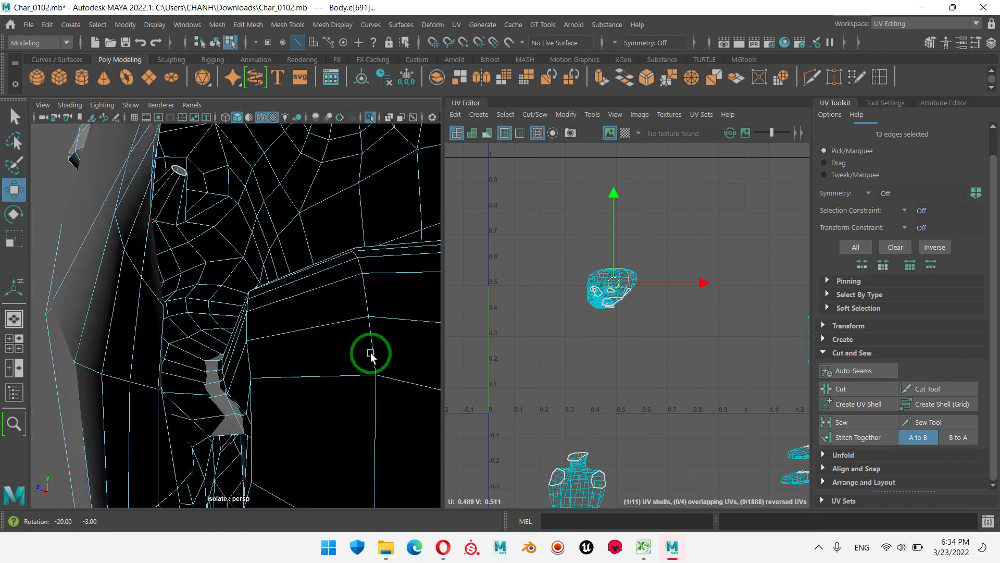
- With X-ray on, pick an edge inside the lips and cut the UVs along the mouth
right_click_drag(371, 353, 58, 290, "alt")
left_click_drag(346, 359, 223, 313, "alt")
right_click_drag(223, 312, 558, 335, "alt")
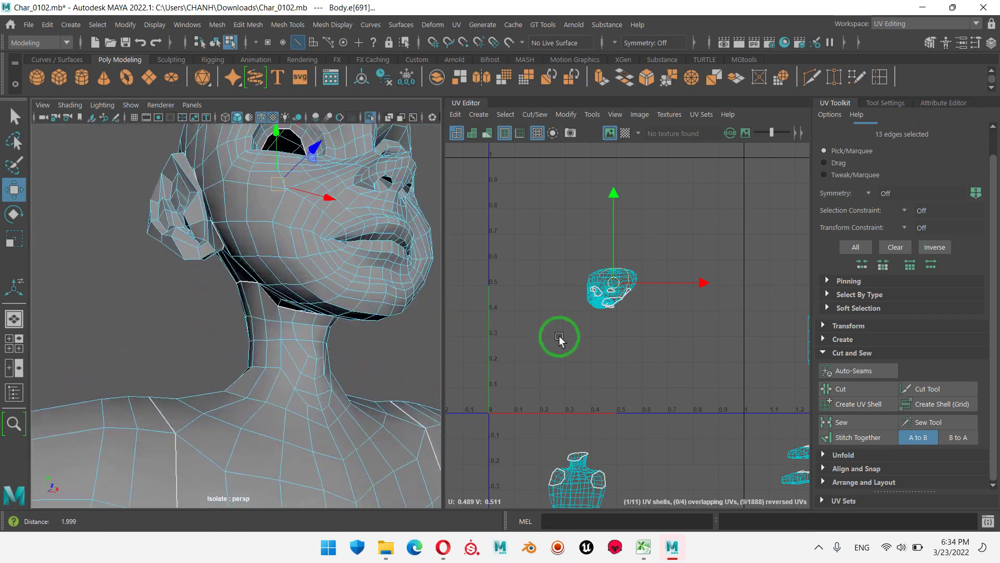
left_click_drag(557, 335, 290, 312, "alt")
right_click_drag(290, 313, 401, 309, "alt")
left_click_drag(400, 308, 306, 330, "alt")
right_click_drag(306, 331, 314, 321, "alt")
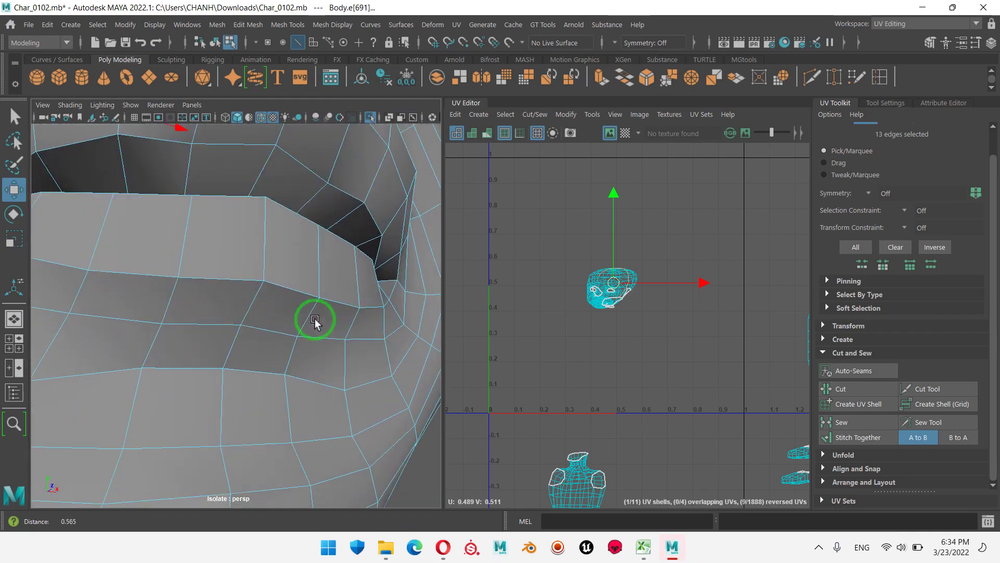
left_click(389, 121)
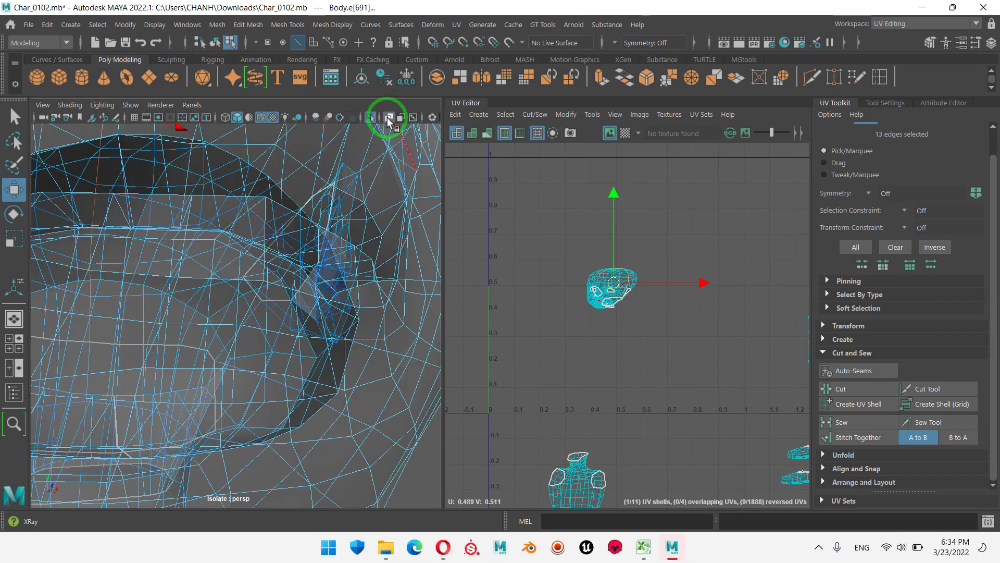
mouse_move(245, 284)
left_mouse_down("alt")
mouse_move(263, 273)
mouse_move(402, 266)
left_mouse_up("alt")
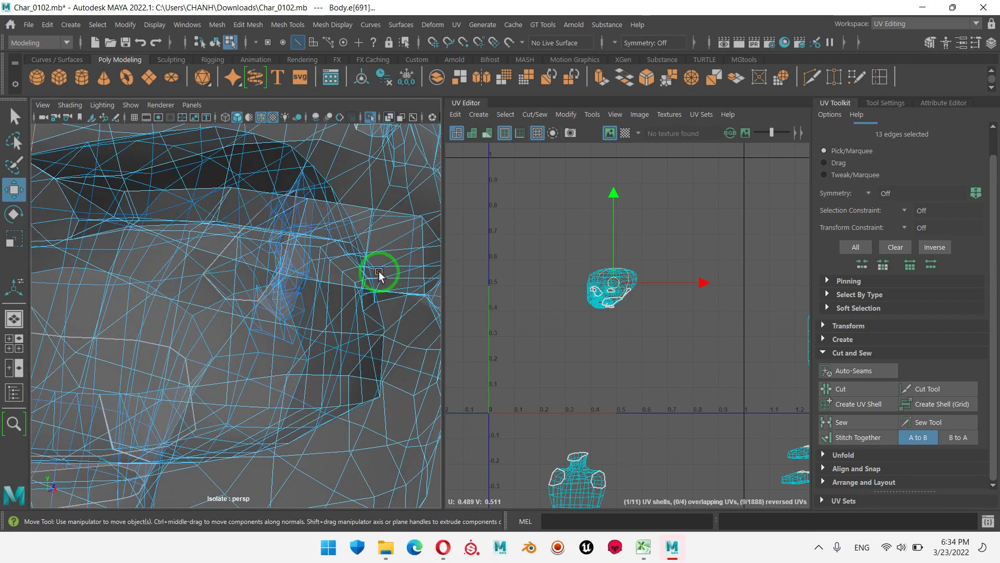
left_click(379, 271)
right_click_drag(363, 295, 249, 292, "alt")
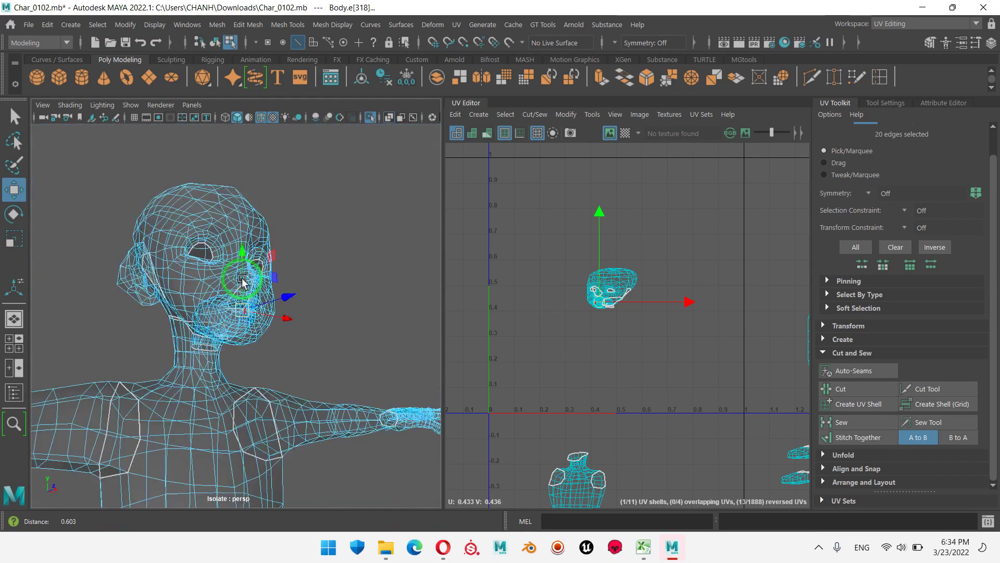
mouse_move(249, 292)
left_mouse_down("alt")
mouse_move(186, 360)
mouse_move(128, 345)
left_mouse_up("alt")
right_click_drag(128, 345, 374, 332, "alt")
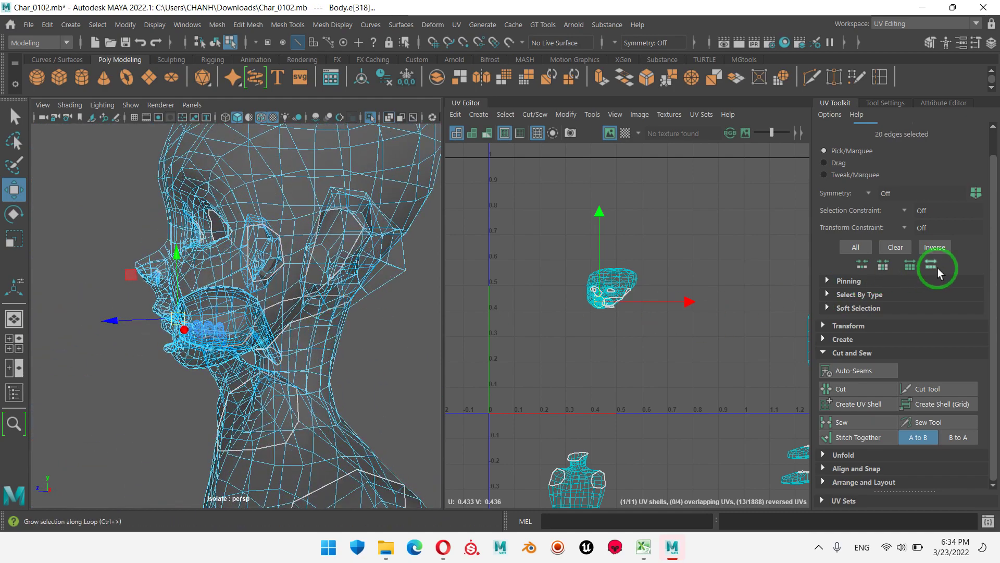
left_click(848, 396)
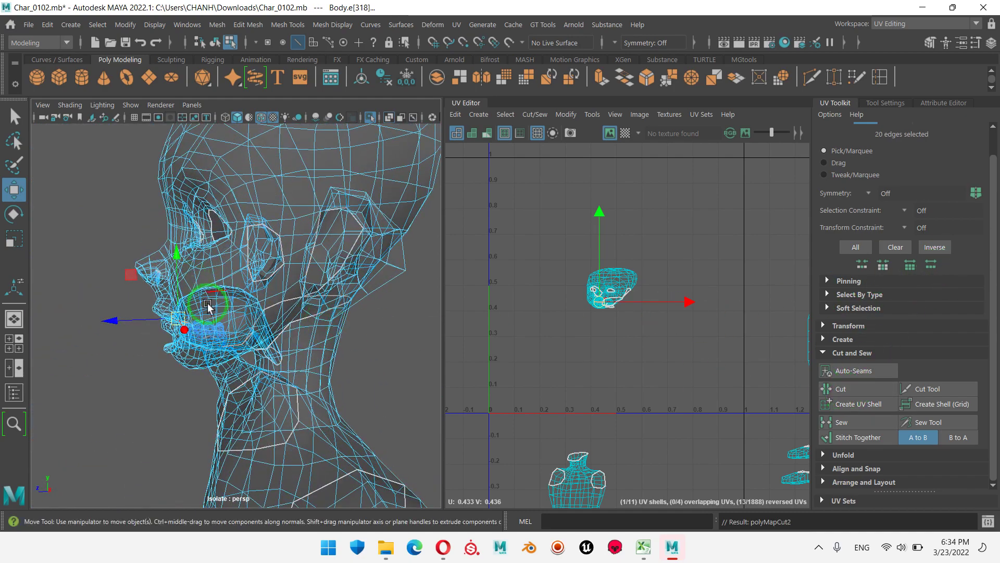
- Turn X-ray off, isolate the Body mesh and return to edge selection
left_click_drag(212, 297, 199, 417, "alt")
right_click_drag(354, 319, 335, 274, "alt")
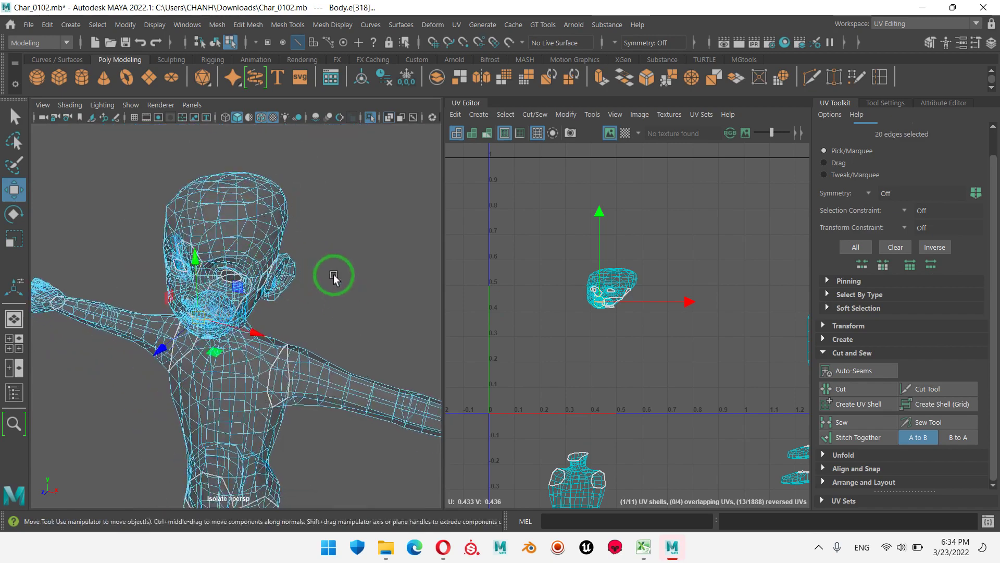
mouse_move(335, 275)
left_mouse_down("alt")
mouse_move(286, 261)
mouse_move(323, 301)
mouse_move(384, 331)
left_mouse_up("alt")
scroll(376, 301, "up", 4)
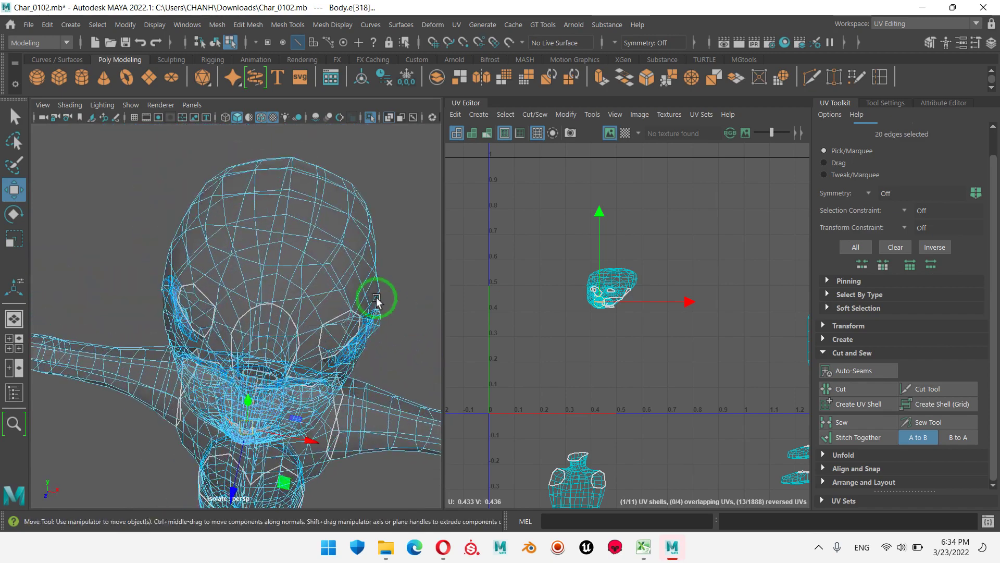
scroll(270, 256, "up", 2)
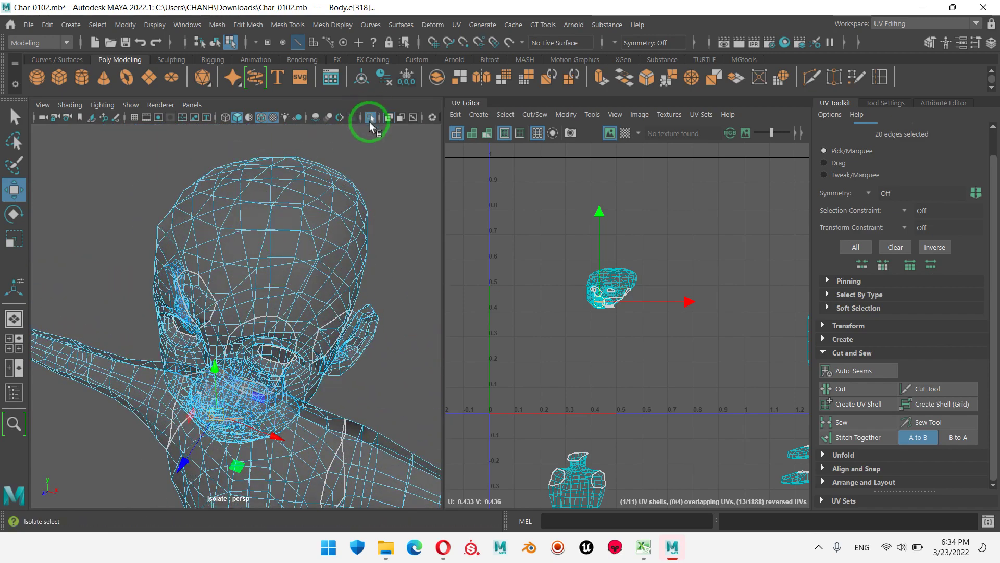
left_click(369, 119)
left_click(390, 117)
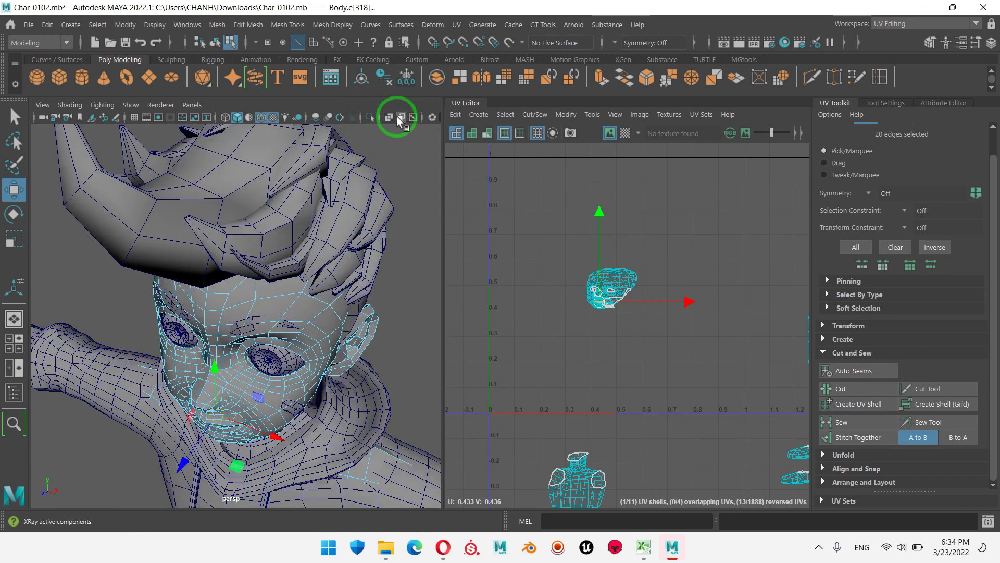
left_click_drag(328, 295, 319, 279, "alt")
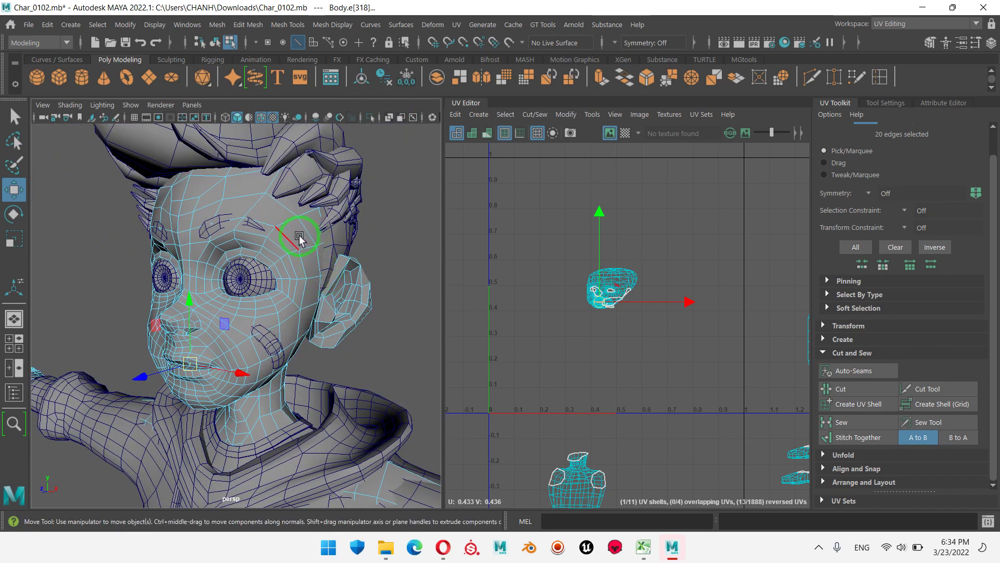
right_click_drag(306, 254, 260, 214)
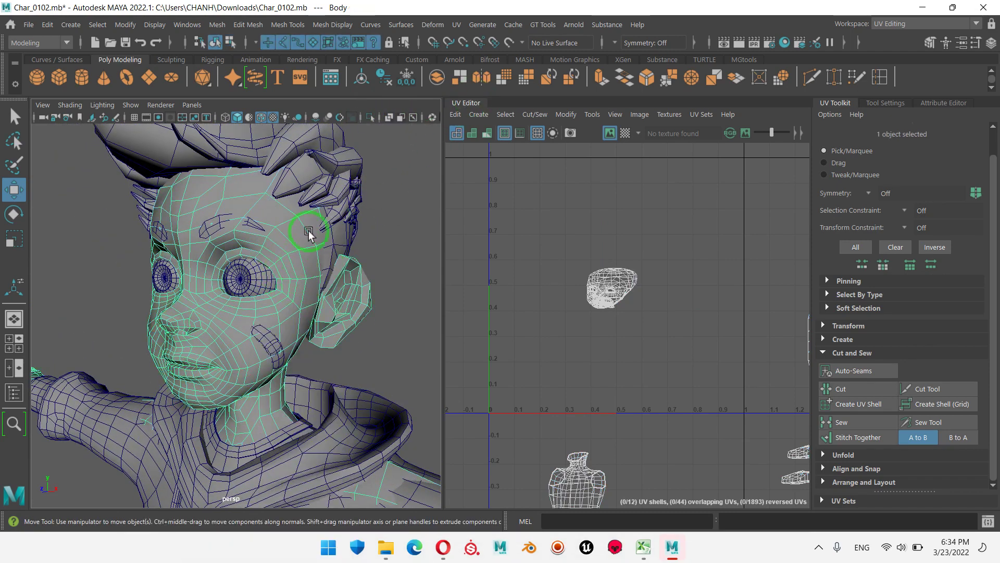
left_click(370, 117)
left_click_drag(337, 221, 336, 295, "alt")
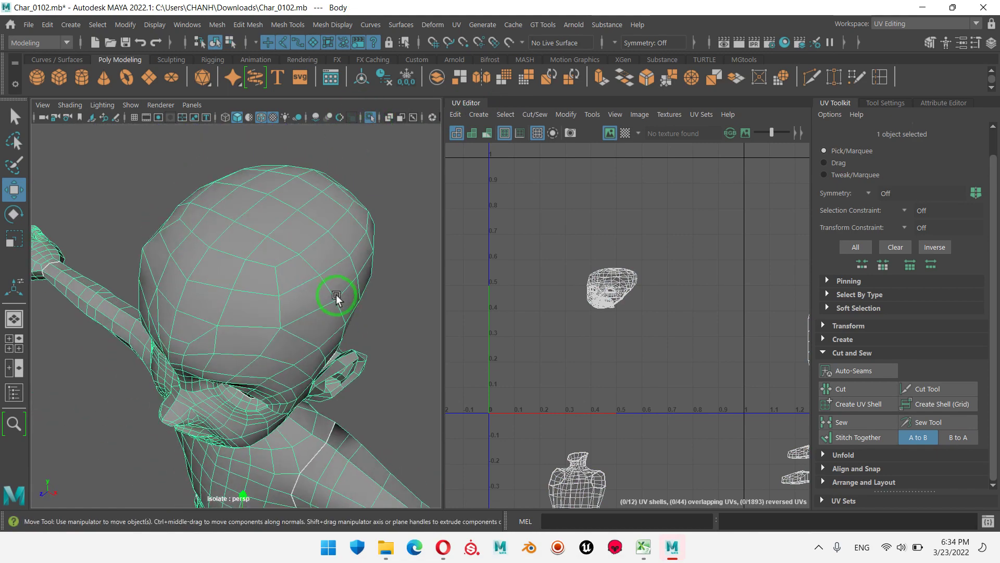
right_click_drag(311, 261, 305, 129)
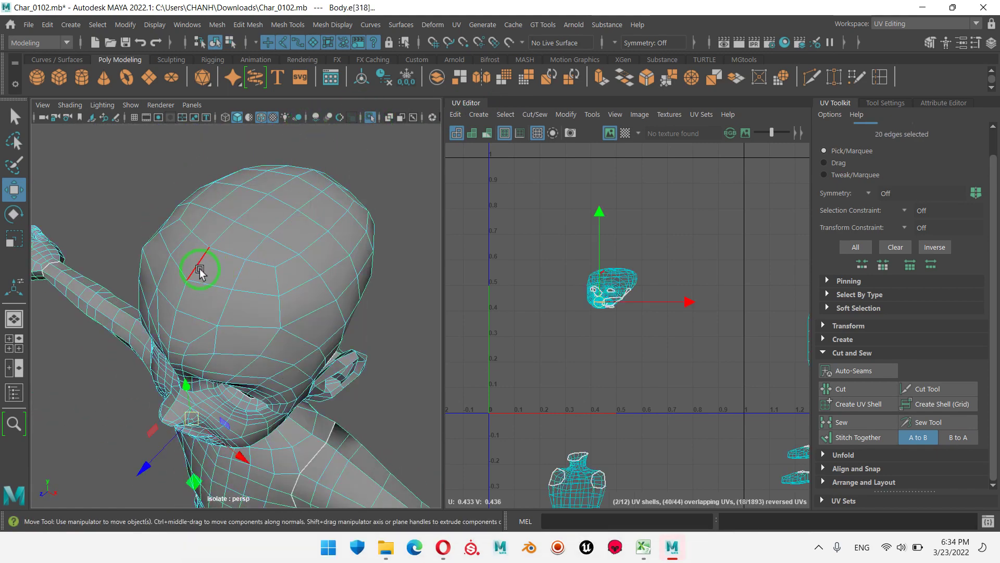
- Select the edge loop up the back of the head and cut the UVs along it
left_click(194, 266)
left_click_drag(194, 265, 176, 241, "alt")
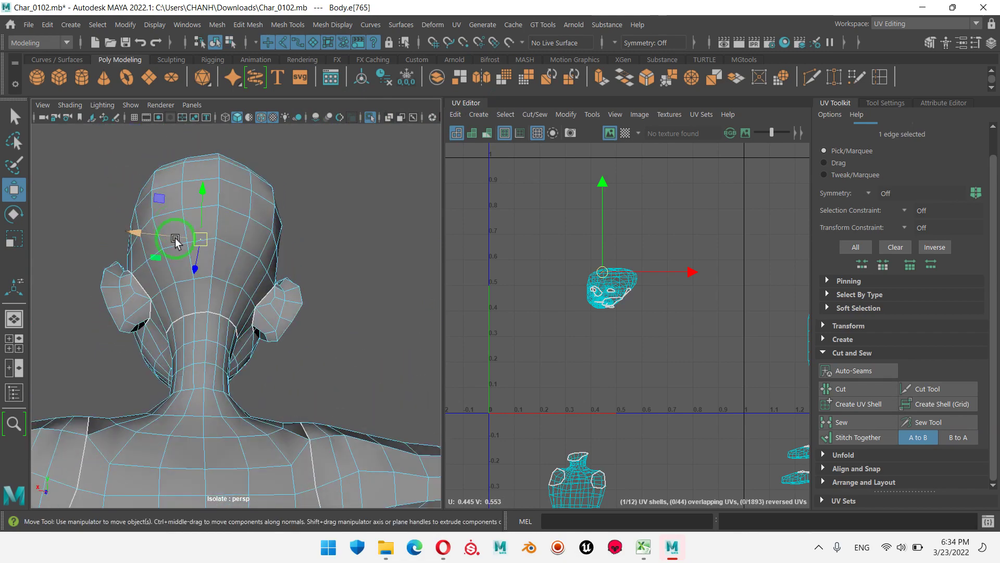
double_click(206, 298)
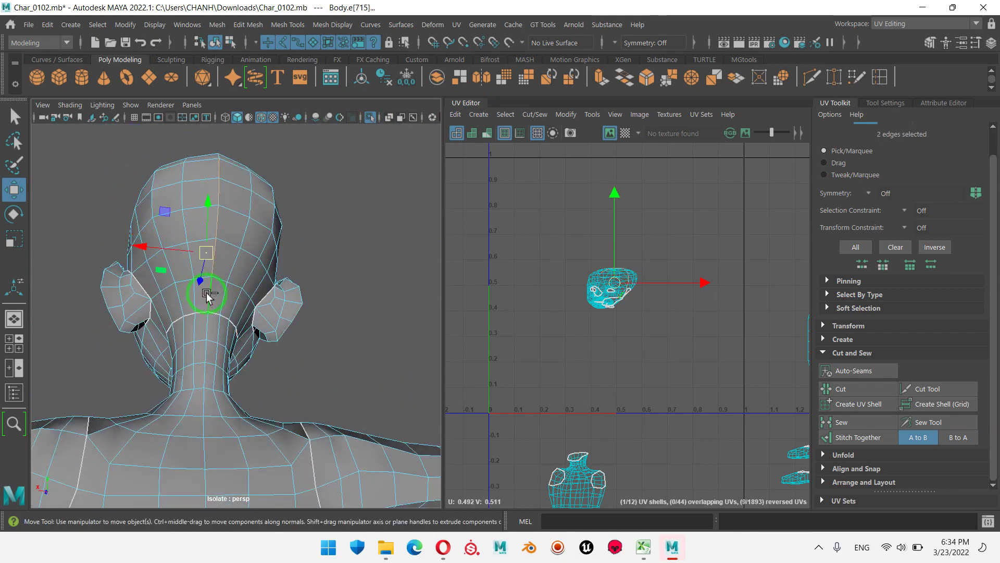
left_click(848, 389)
- Orbit to the front of the head and switch to UV selection mode
left_click_drag(219, 323, 391, 263, "alt")
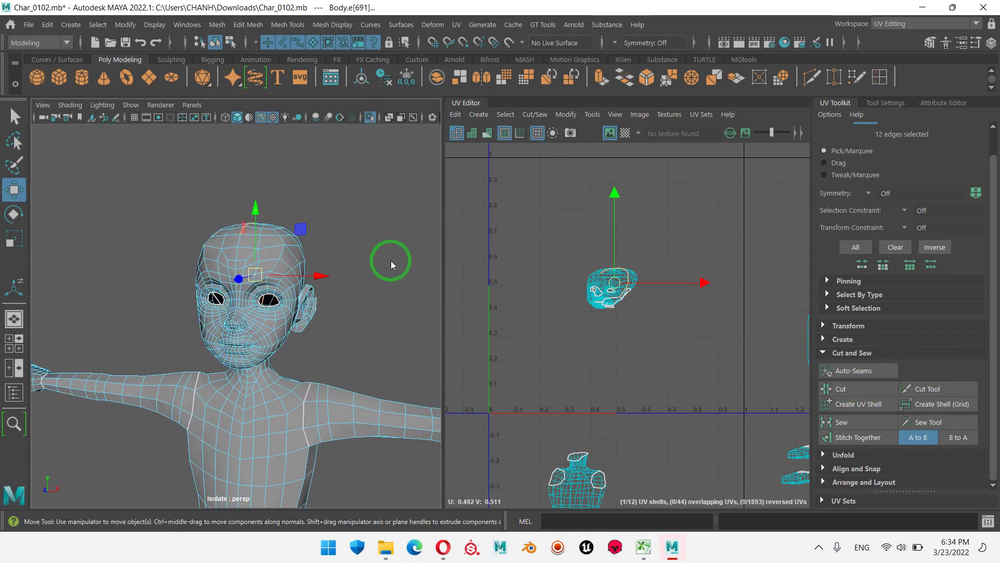
right_click_drag(390, 263, 401, 207)
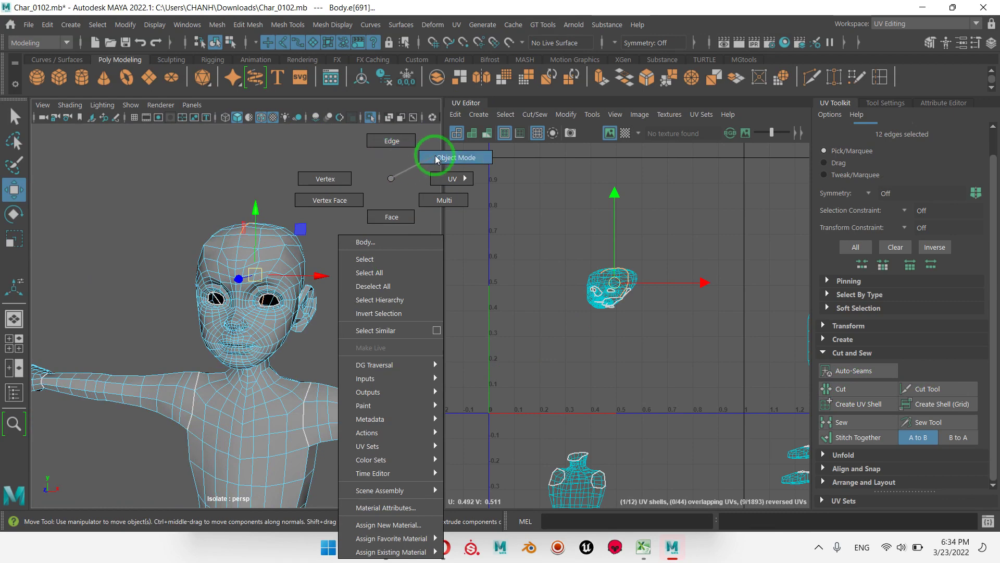
right_click_drag(405, 156, 433, 177)
scroll(698, 313, "up", 2)
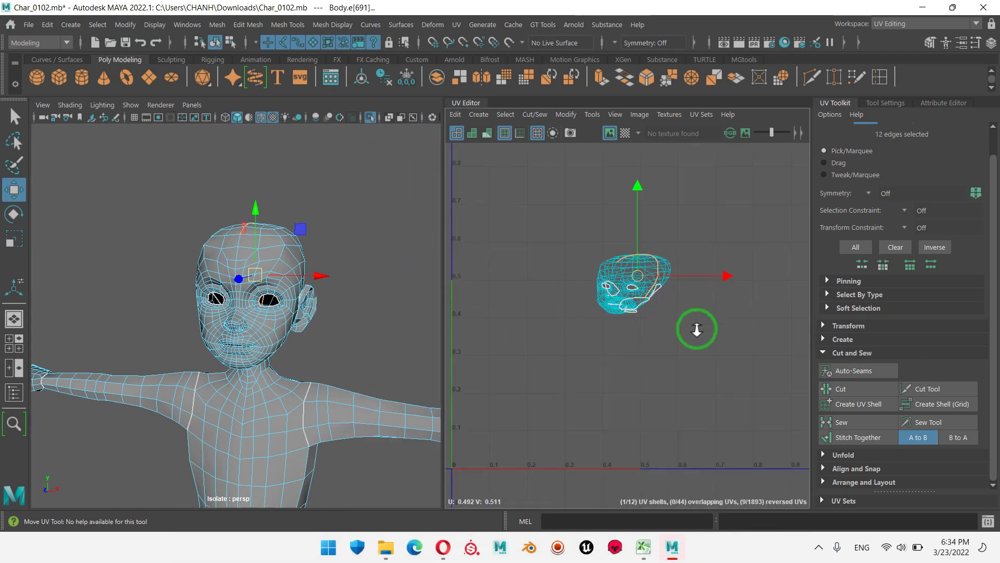
scroll(693, 321, "up", 2)
right_click_drag(645, 281, 637, 224)
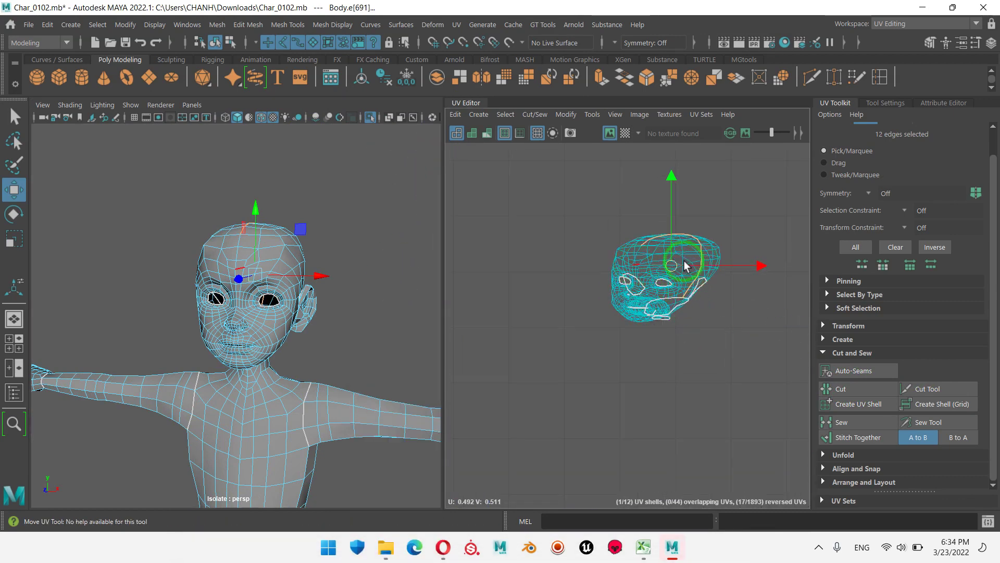
- Select the head UV shell and reposition it away from the small shell
left_click(632, 267)
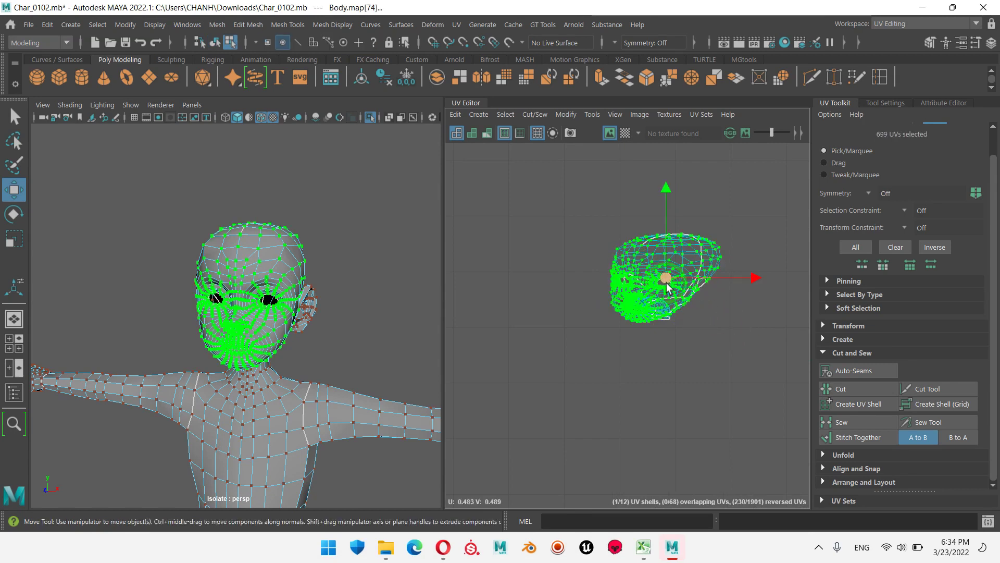
left_click_drag(667, 279, 611, 223)
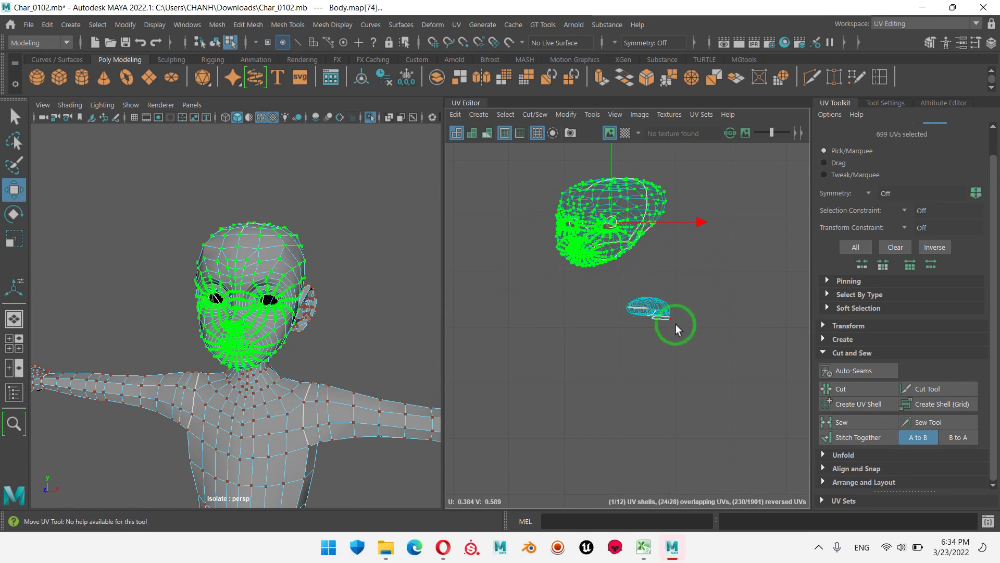
middle_click_drag(675, 329, 663, 365, "alt")
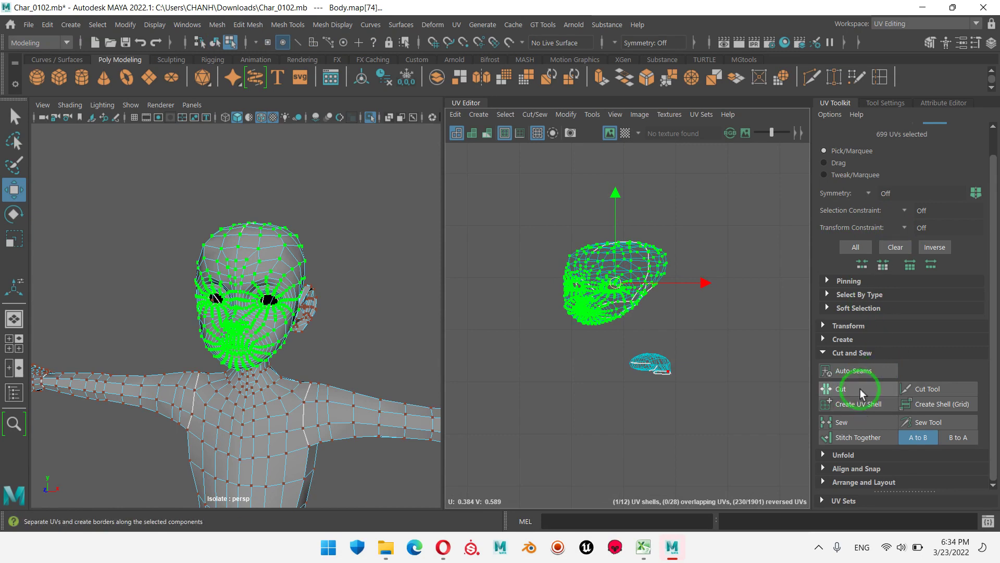
- Unfold the head shell flat, then bring up the Opera meeting window
left_click(824, 455)
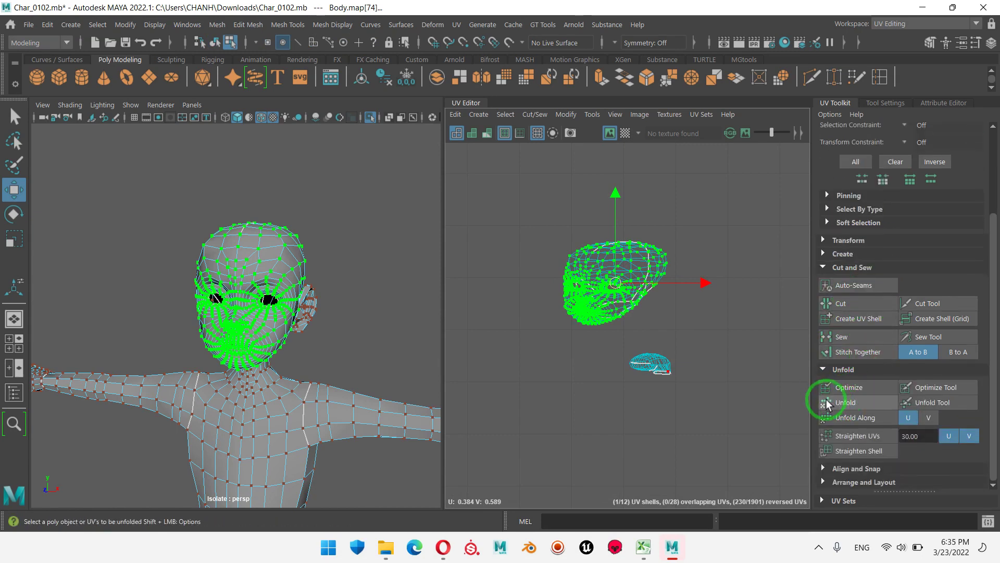
left_click(829, 404)
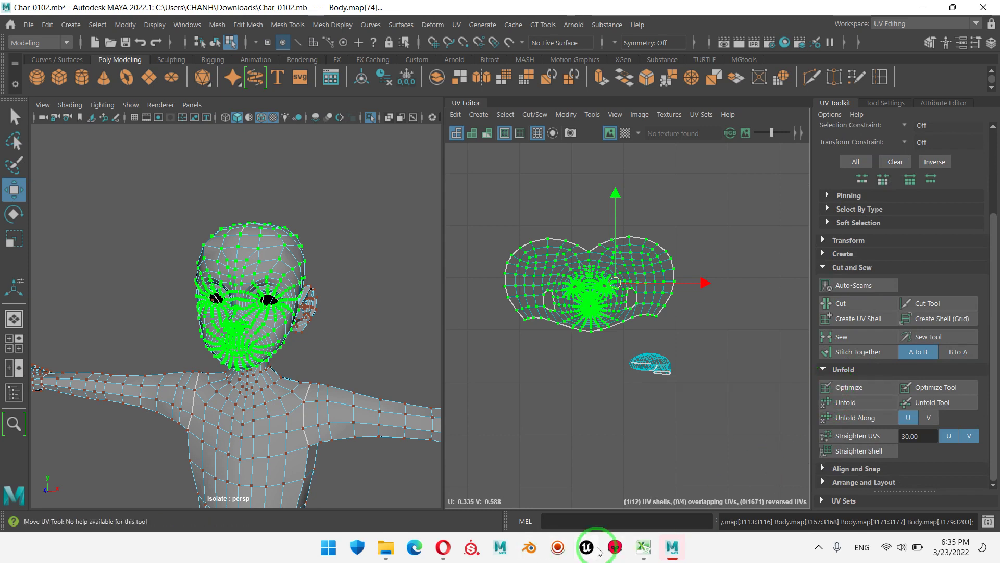
mouse_move(443, 547)
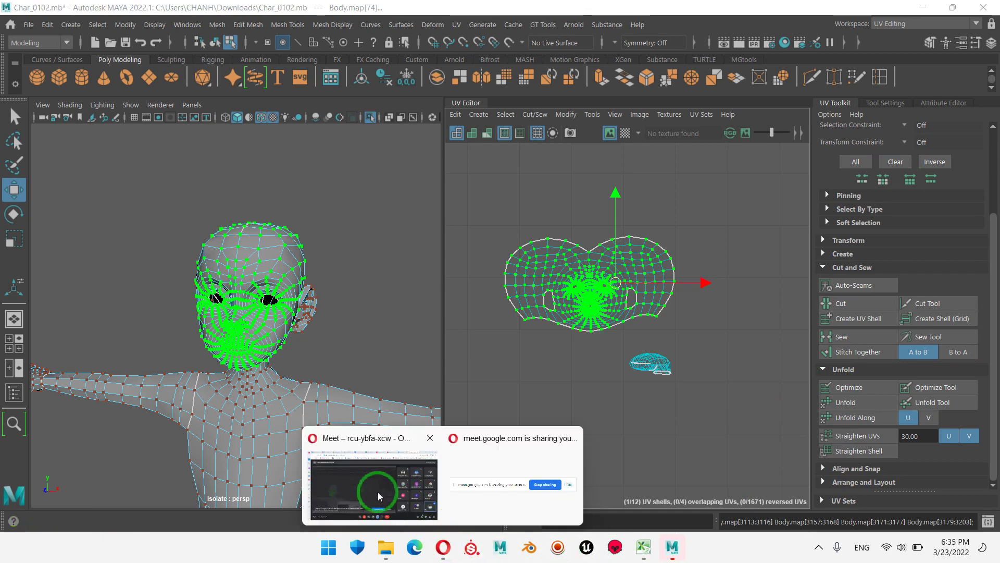
left_click(378, 489)
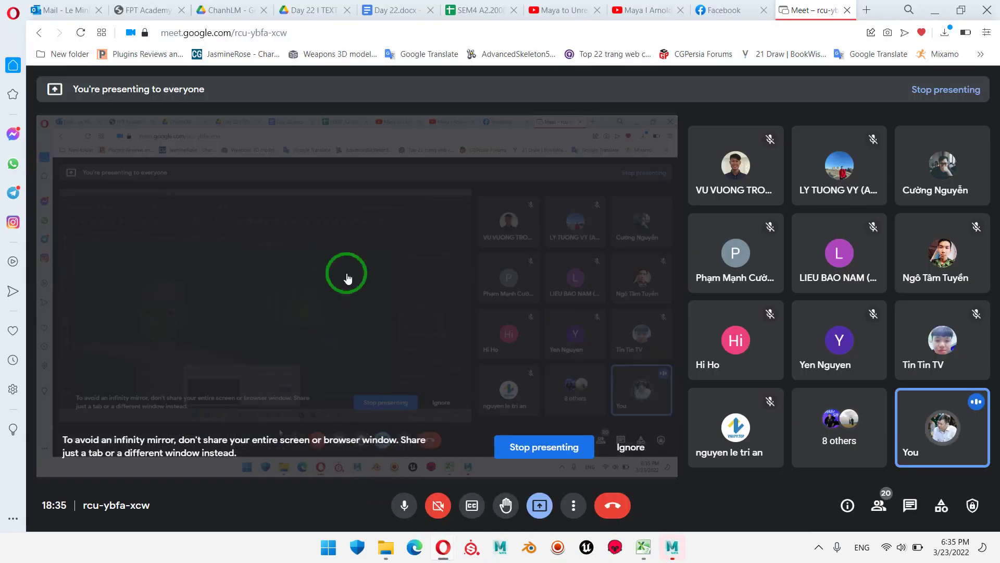
- Open Textures Maya.pdf from the Day 22 Drive folder and scroll to page 11
left_click(391, 10)
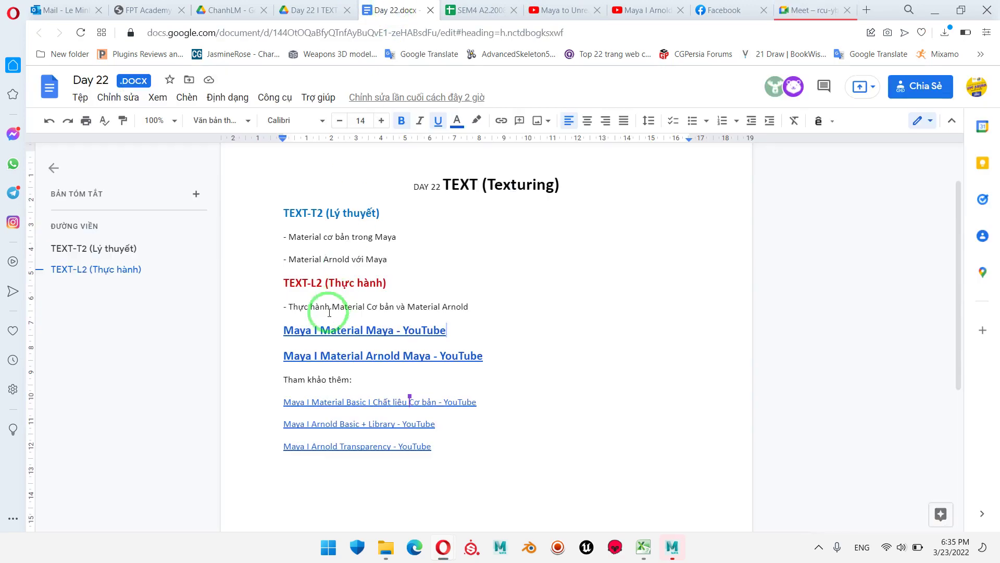
left_click(317, 12)
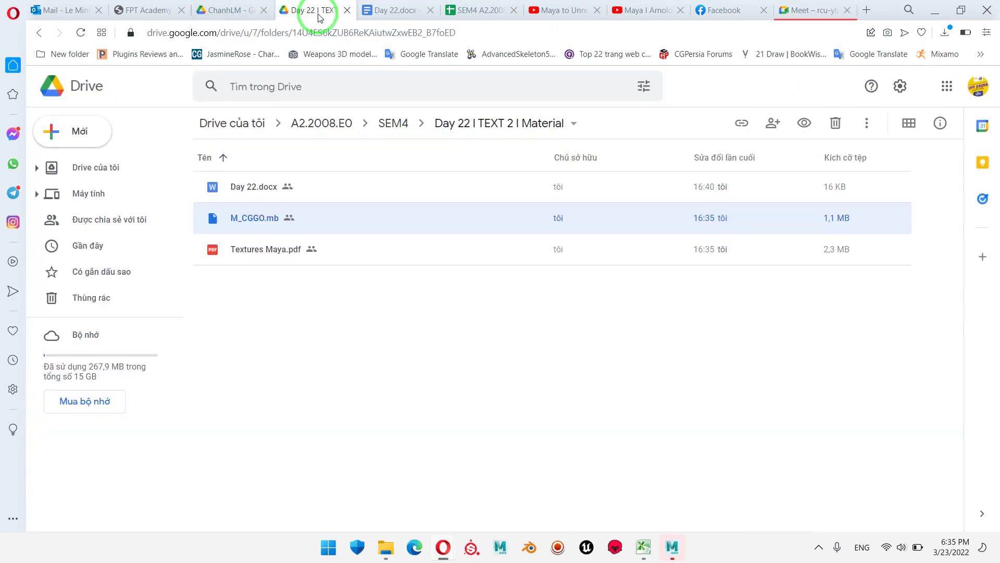
double_click(248, 253)
scroll(548, 353, "down", 5)
scroll(560, 340, "down", 5)
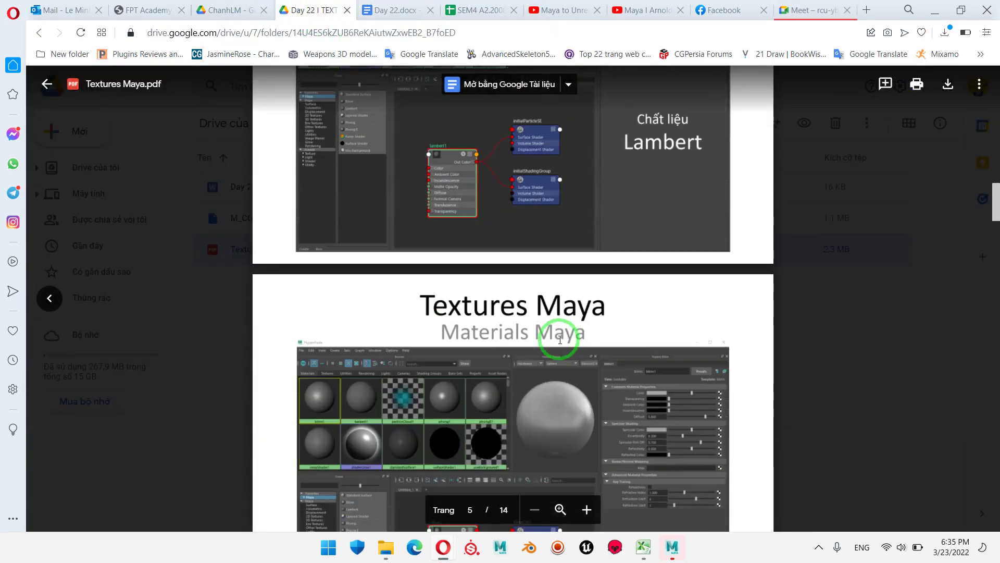
scroll(564, 336, "down", 4)
scroll(578, 329, "down", 20)
scroll(683, 361, "down", 10)
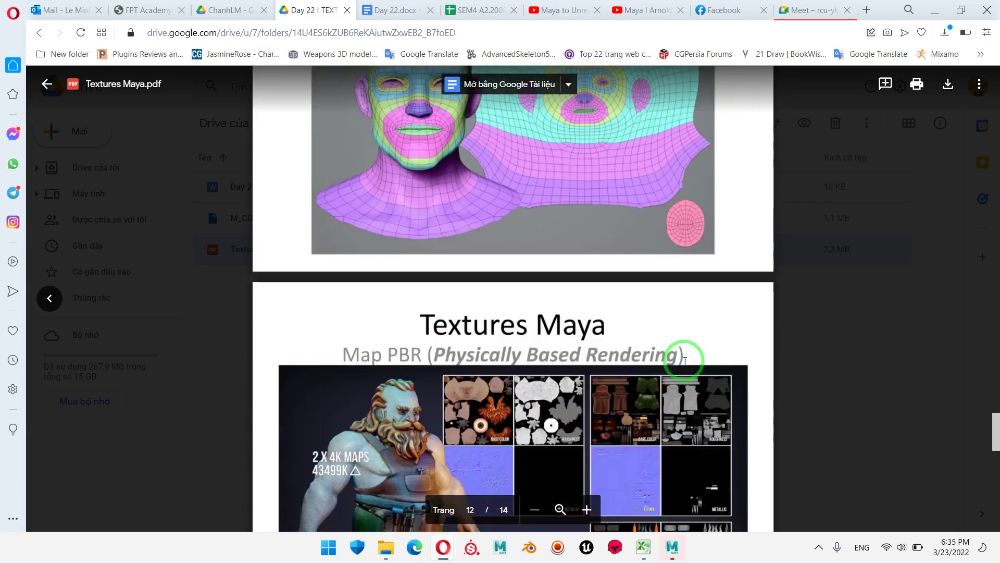
scroll(685, 359, "up", 2)
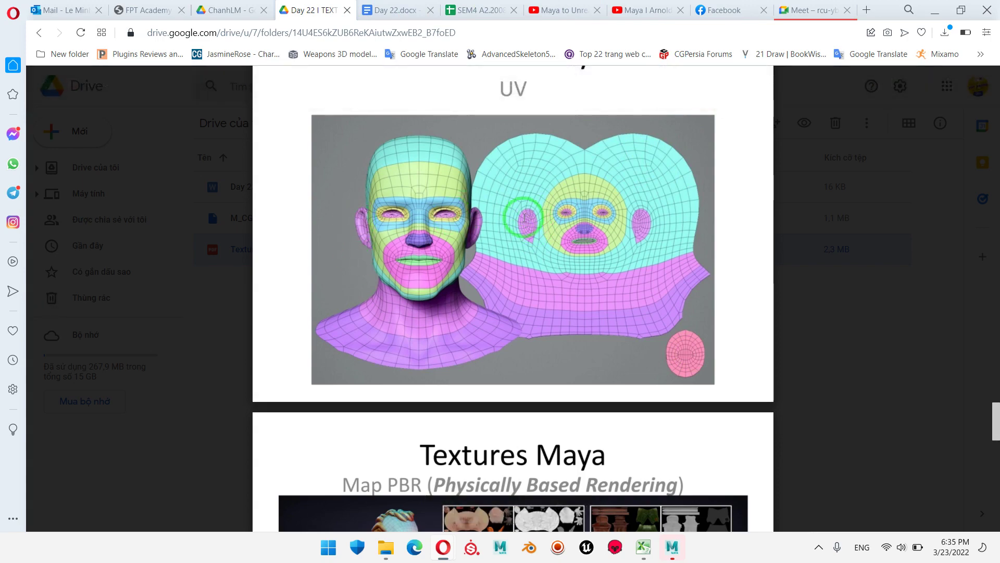
- Return to Maya, zoom the UV Editor and turn on the Checkered Tiles display
left_click(932, 13)
scroll(480, 351, "up", 3)
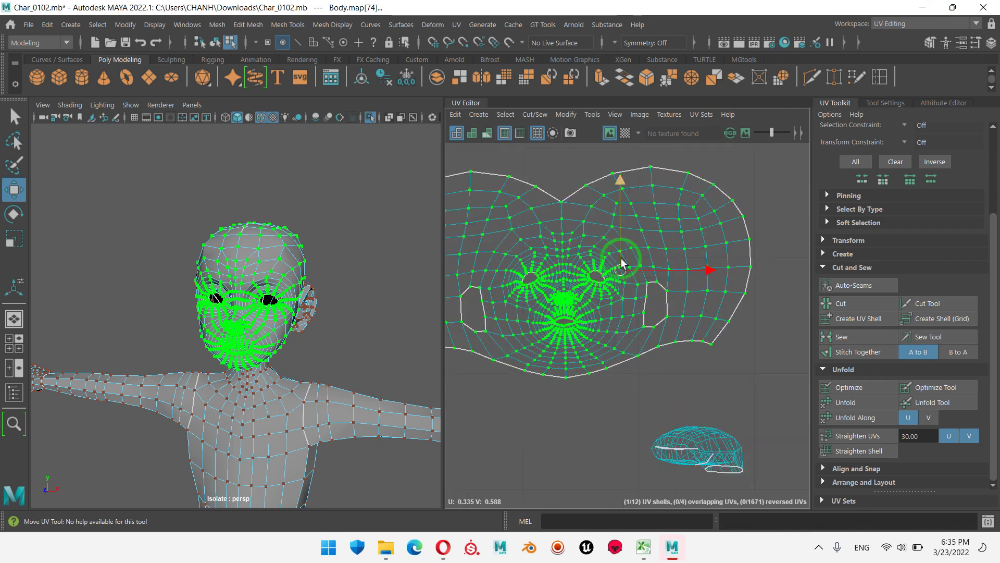
scroll(620, 250, "up", 3)
scroll(625, 302, "down", 2)
scroll(665, 295, "down", 2)
scroll(669, 310, "down", 2)
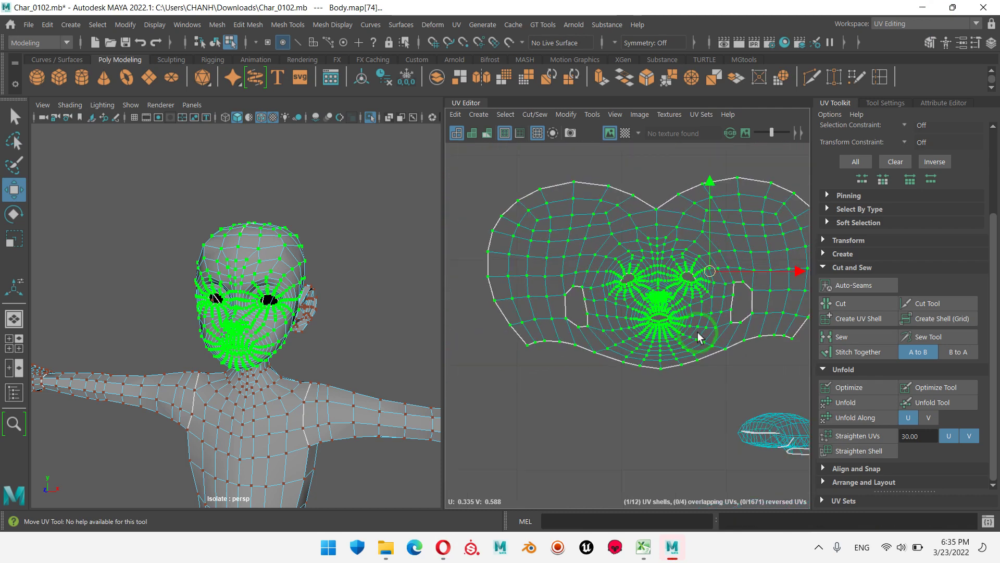
scroll(672, 321, "down", 2)
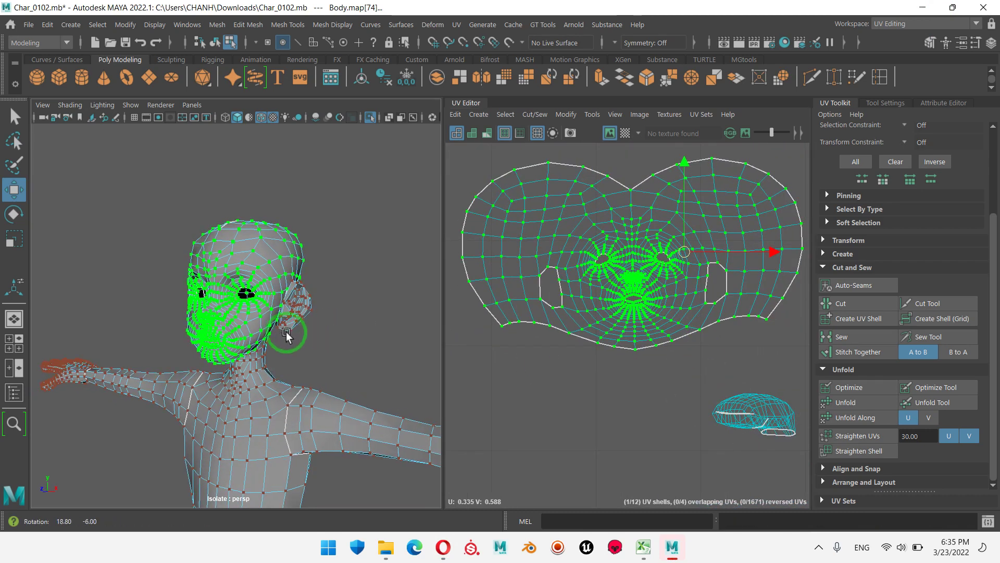
left_click(624, 134)
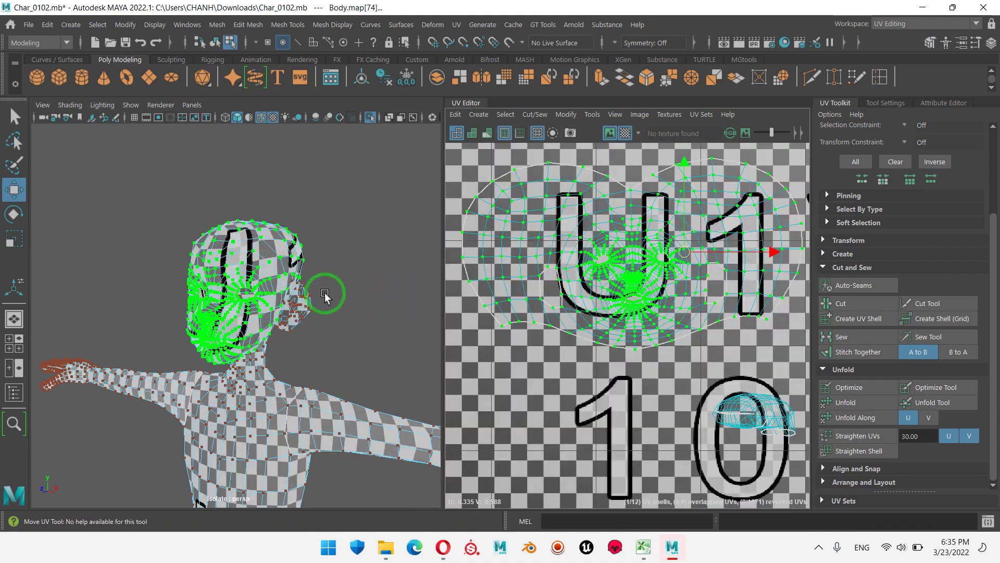
- Inspect the checkered head from the side, then return the Body to Object Mode
scroll(264, 295, "up", 2)
scroll(268, 294, "up", 2)
scroll(276, 293, "up", 2)
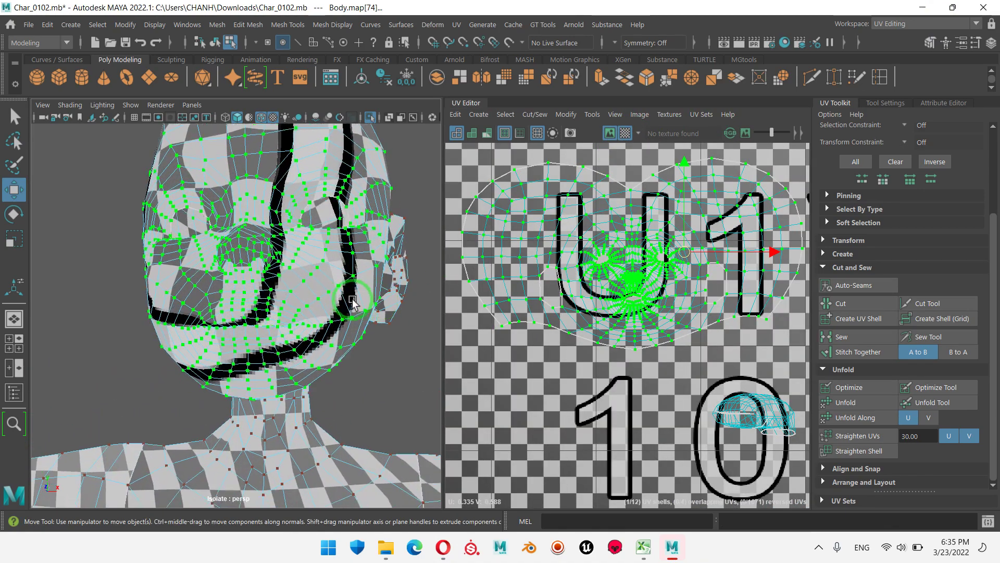
scroll(284, 294, "up", 2)
left_click_drag(284, 294, 330, 317, "alt")
scroll(323, 322, "up", 2)
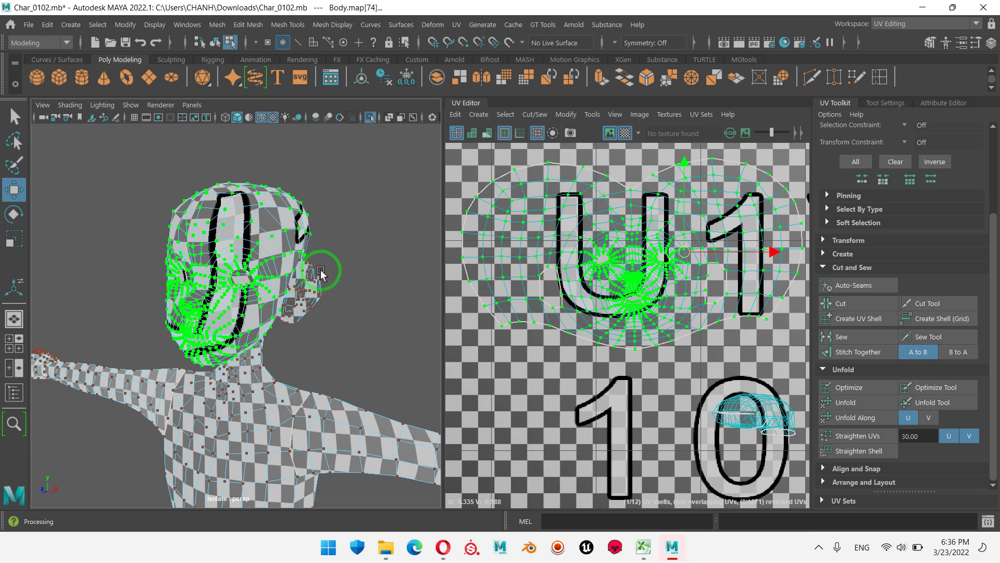
right_click_drag(649, 259, 706, 225)
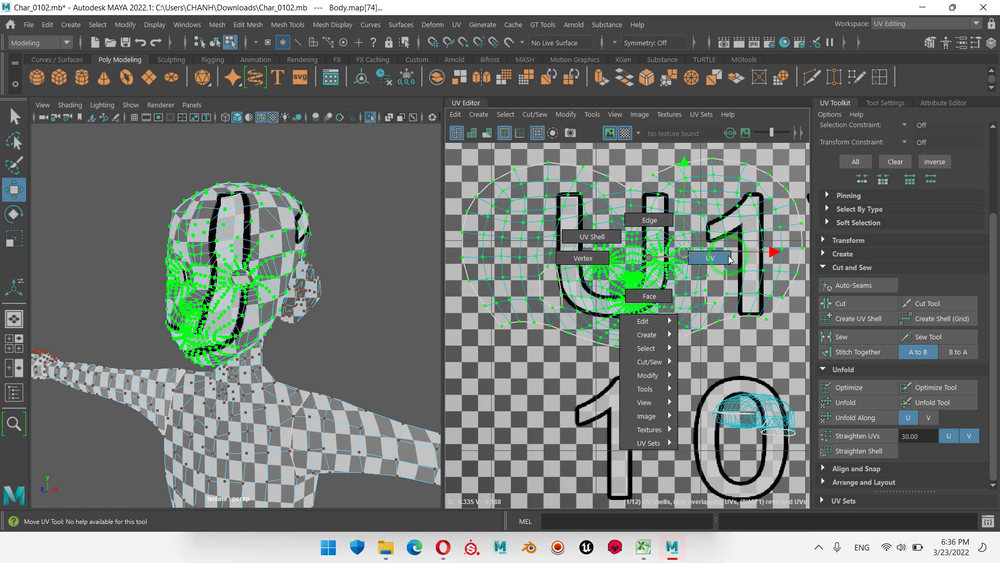
left_click(411, 289)
mouse_move(270, 178)
right_mouse_down()
mouse_move(271, 244)
mouse_move(335, 158)
right_mouse_up()
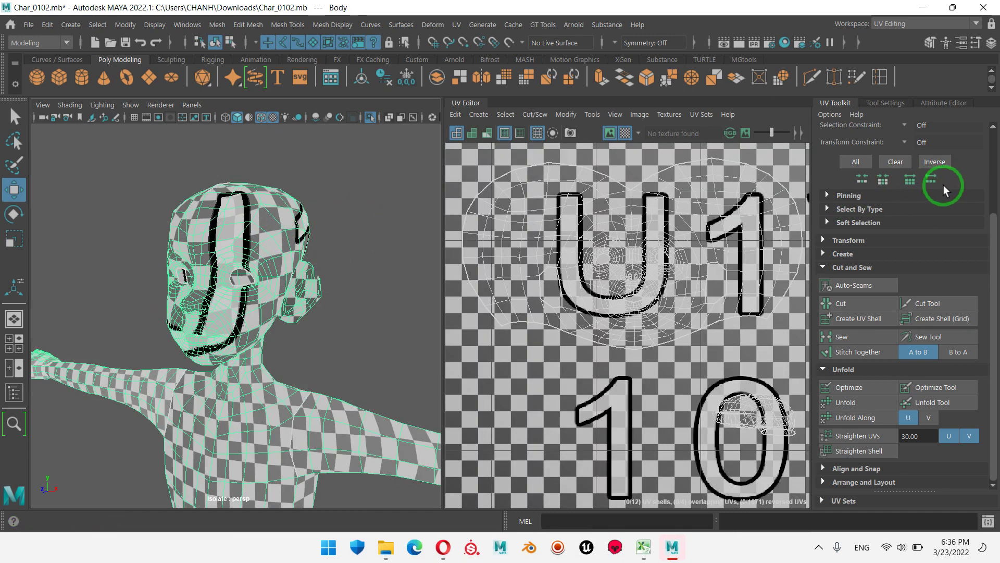
- Show the lambert1 material attributes (Diffuse 0.800) and the UV Editor's View menu
left_click(945, 107)
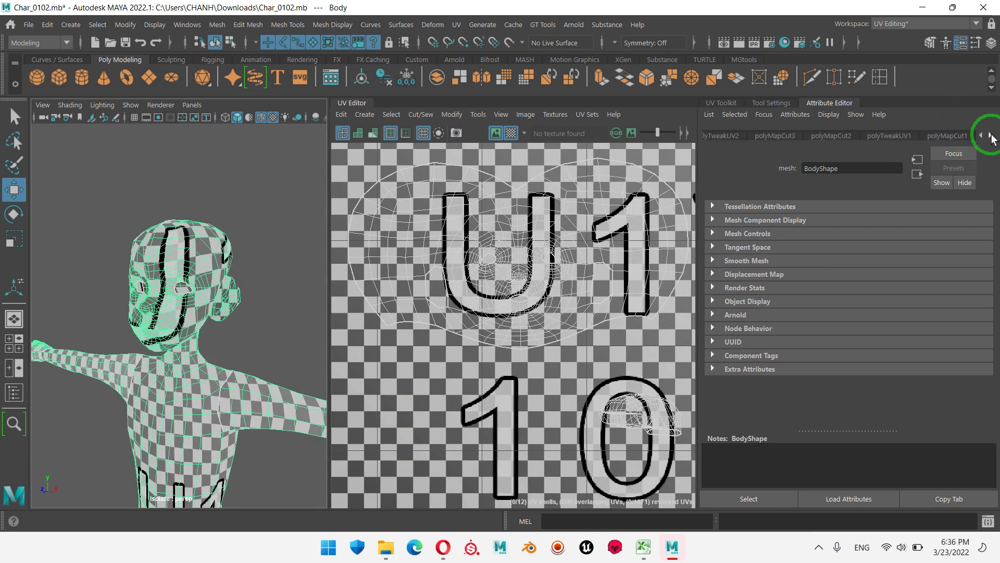
left_click(990, 136)
left_click(954, 137)
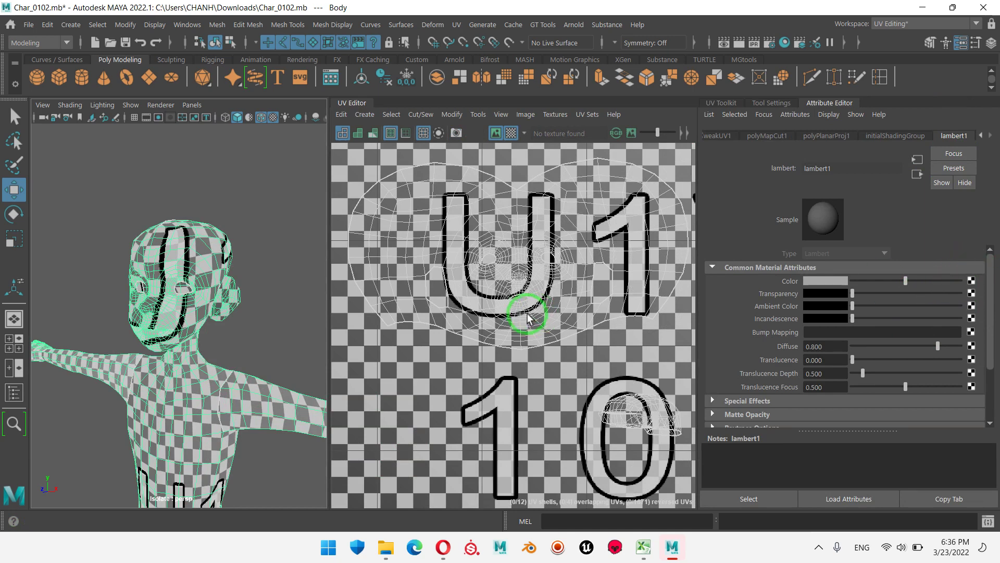
scroll(527, 317, "down", 2)
scroll(520, 310, "down", 2)
scroll(513, 301, "down", 2)
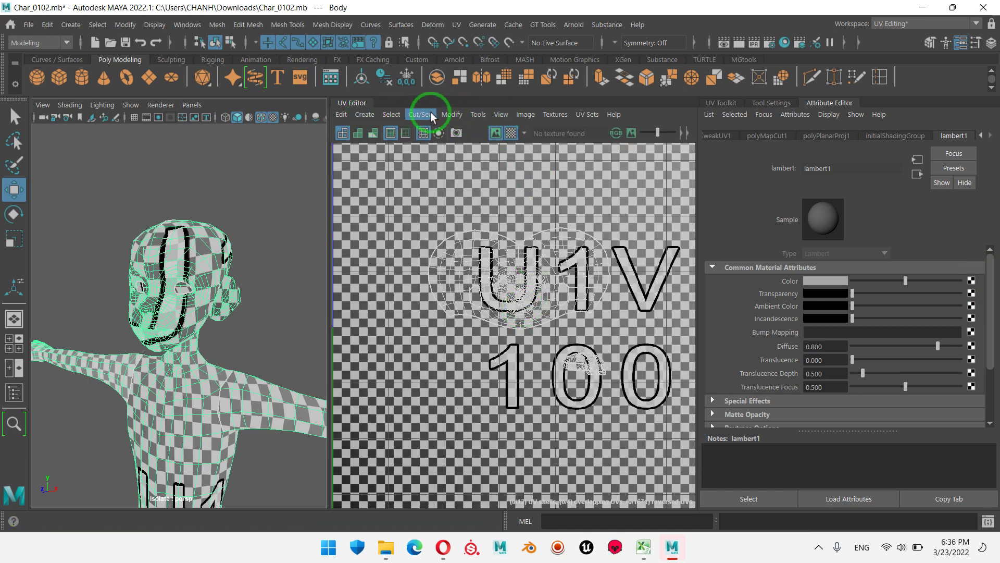
left_click(498, 115)
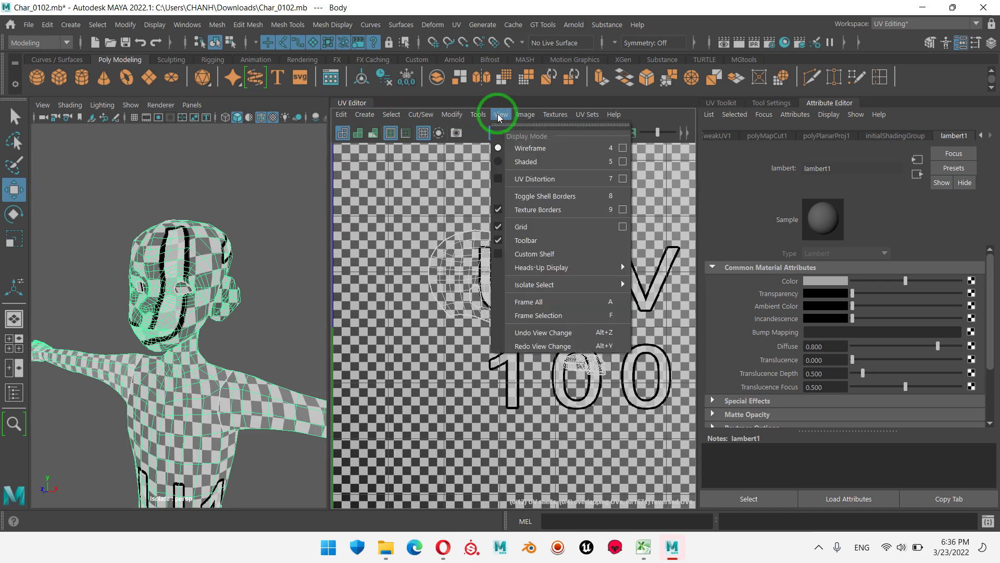
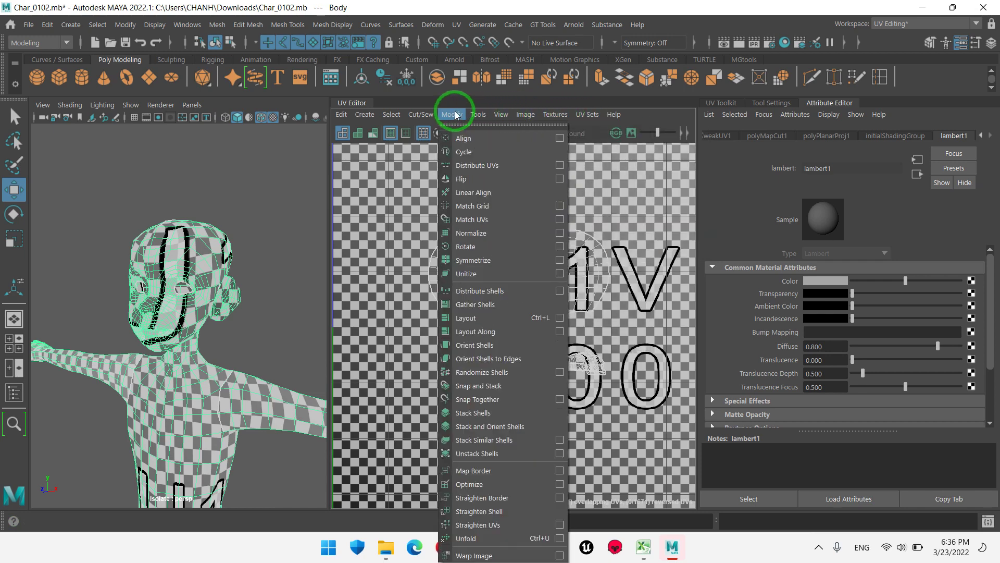
- Dismiss the Modify menu and turn off the checker texture display in the UV Editor
left_click(722, 177)
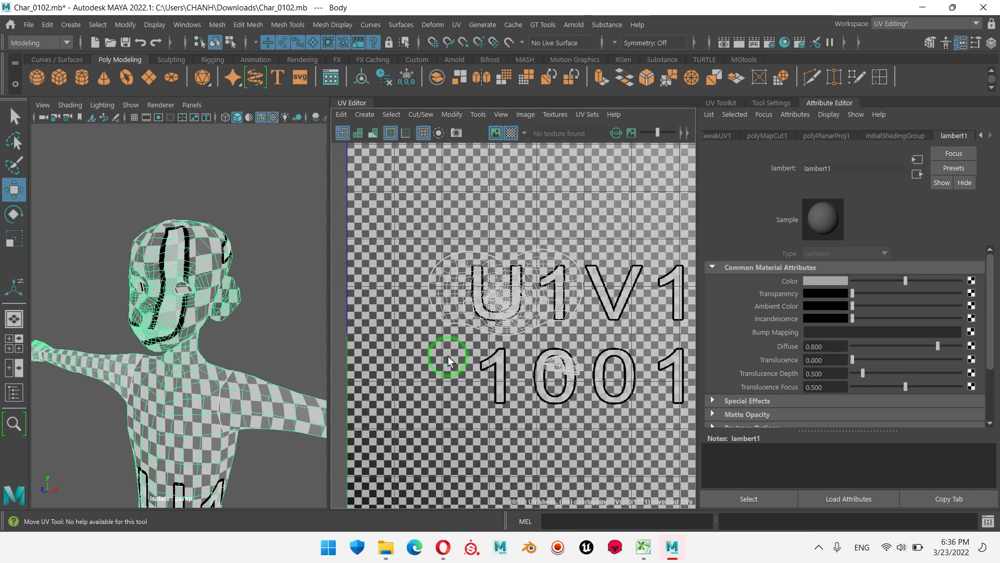
left_click(511, 133)
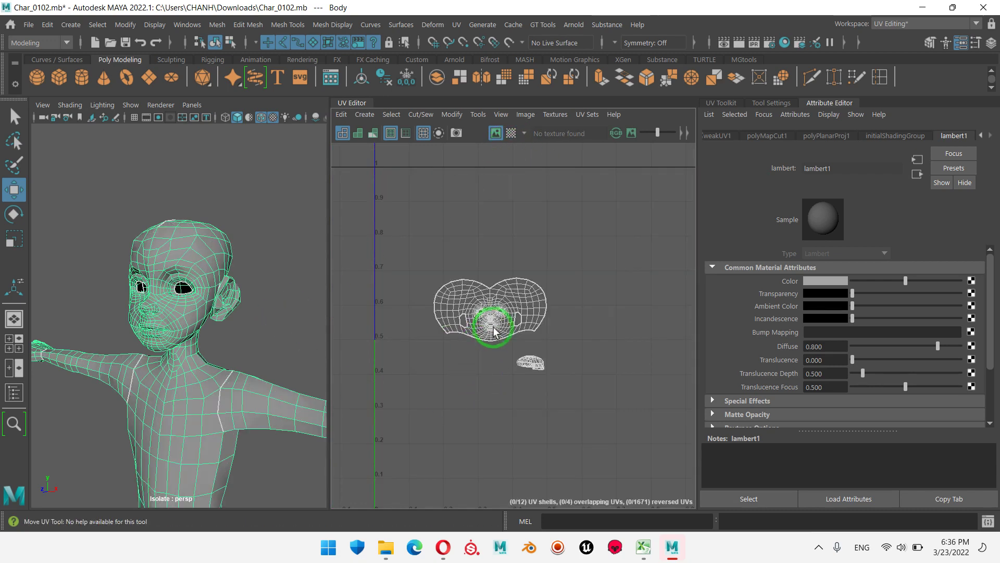
scroll(542, 368, "up", 3)
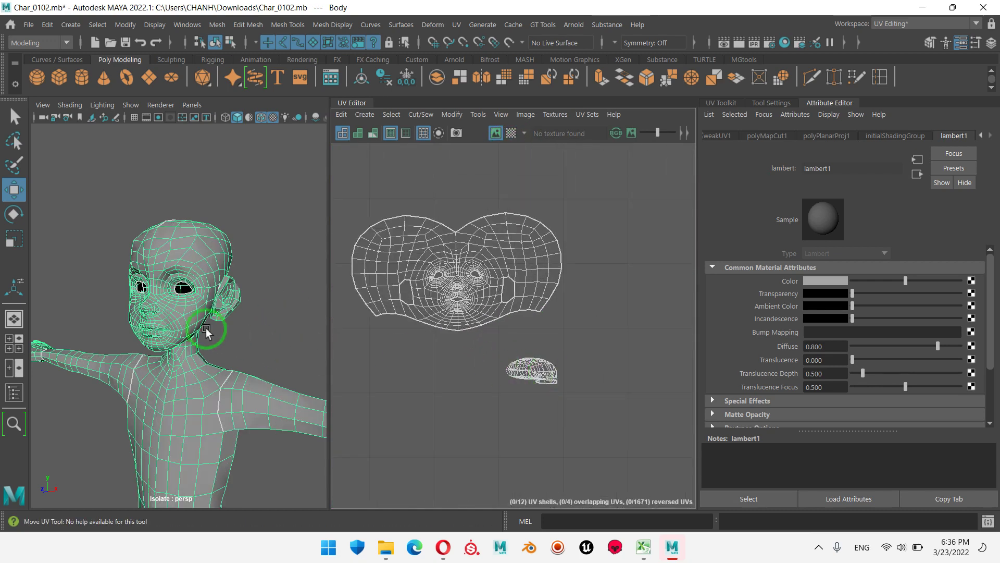
- Tumble and zoom the viewport to a close front view of the mouth and neck
mouse_move(206, 332)
left_mouse_down("alt")
mouse_move(217, 340)
mouse_move(139, 340)
left_mouse_up("alt")
right_click_drag(139, 340, 284, 351, "alt")
mouse_move(284, 350)
left_mouse_down("alt")
mouse_move(185, 380)
mouse_move(107, 351)
left_mouse_up("alt")
right_click_drag(107, 350, 331, 357, "alt")
mouse_move(331, 357)
left_mouse_down("alt")
mouse_move(214, 300)
mouse_move(159, 337)
left_mouse_up("alt")
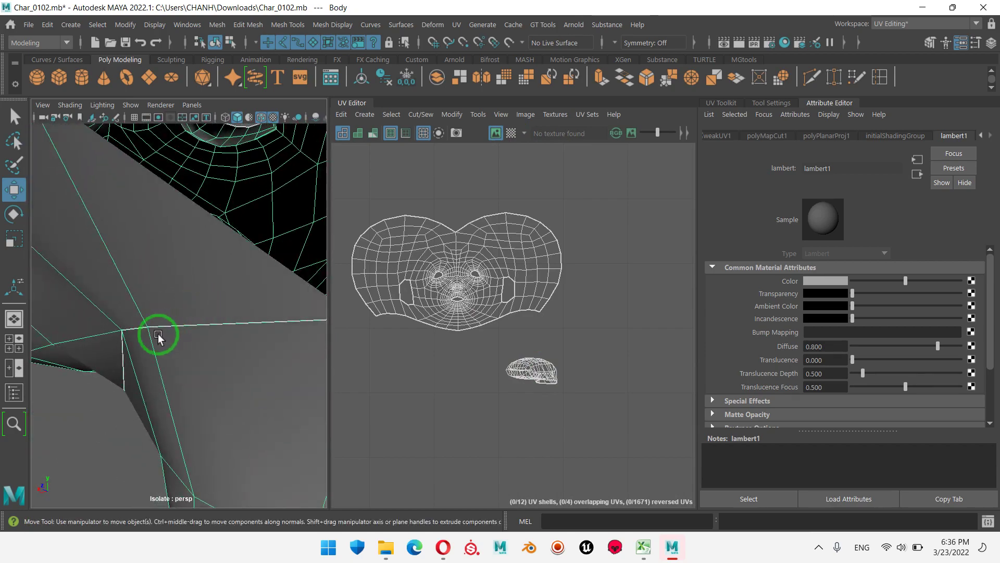
mouse_move(158, 337)
right_mouse_down("alt")
mouse_move(136, 339)
mouse_move(163, 341)
right_mouse_up("alt")
mouse_move(204, 178)
right_mouse_down()
mouse_move(219, 243)
mouse_move(205, 141)
right_mouse_up()
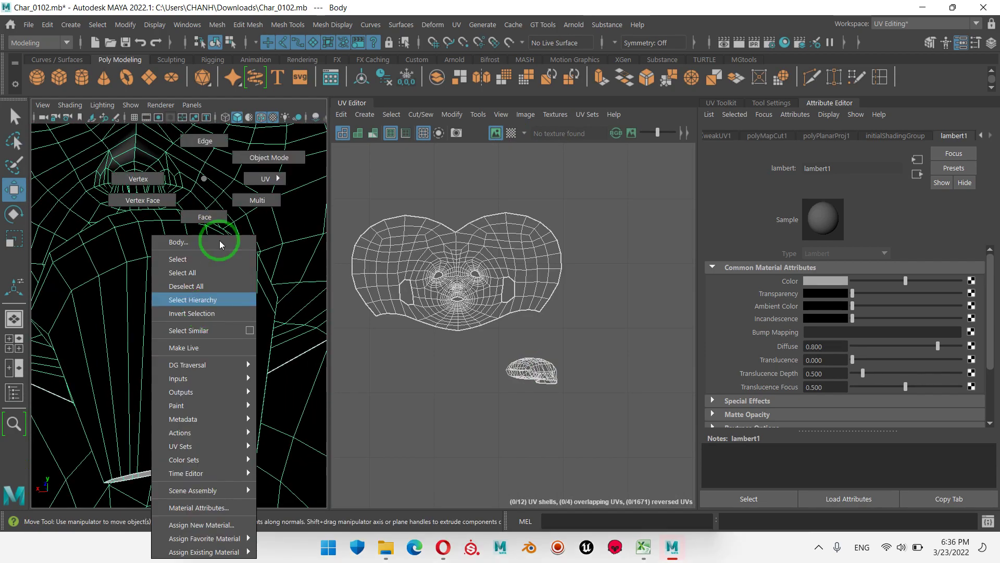
- Switch to Edge mode and pick edges inside the mouth and on the small mouth shell
left_click(180, 319)
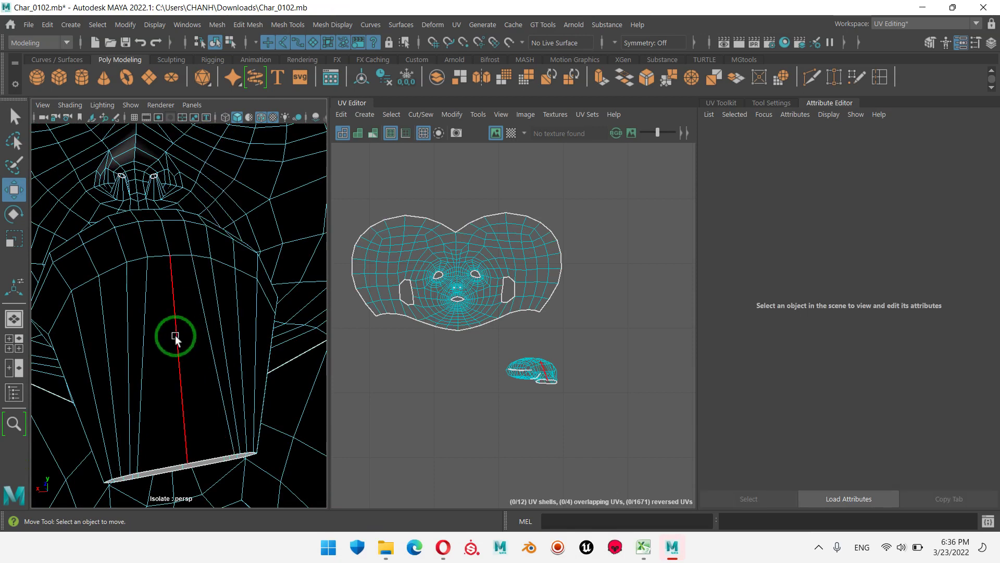
left_click(175, 338)
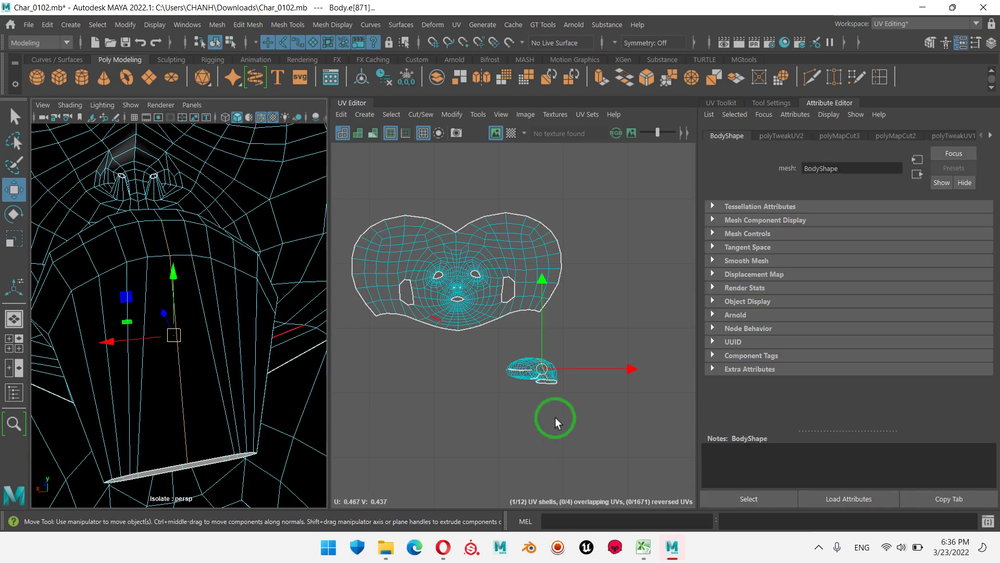
scroll(557, 378, "up", 3)
scroll(552, 376, "up", 2)
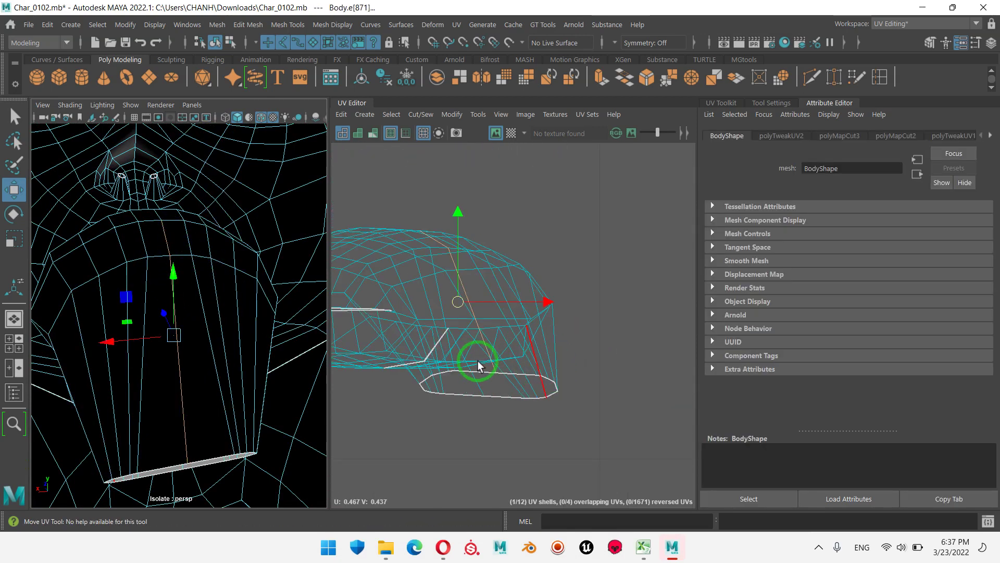
scroll(478, 366, "up", 1)
middle_click_drag(479, 366, 617, 375, "alt")
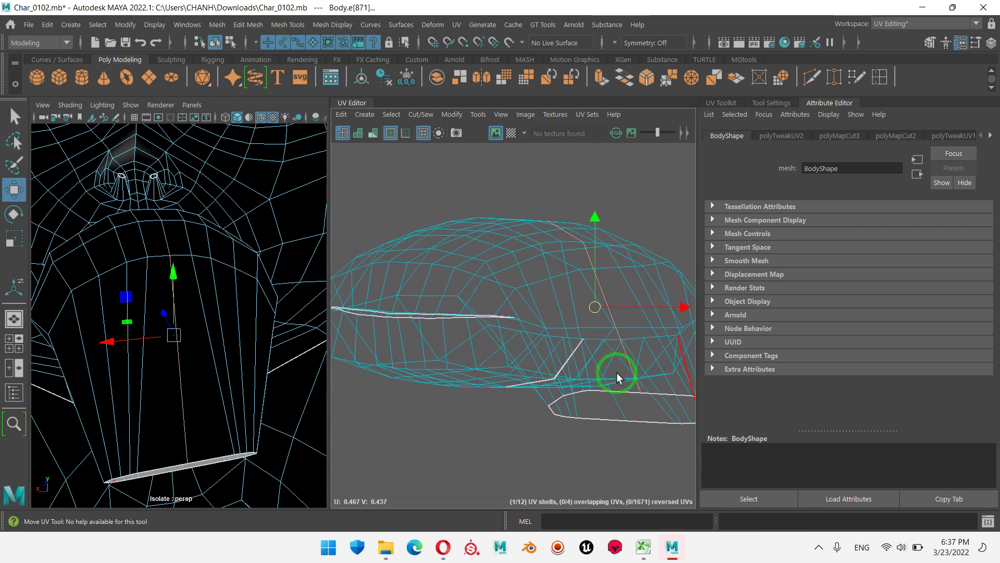
left_click(602, 294)
left_click(379, 323)
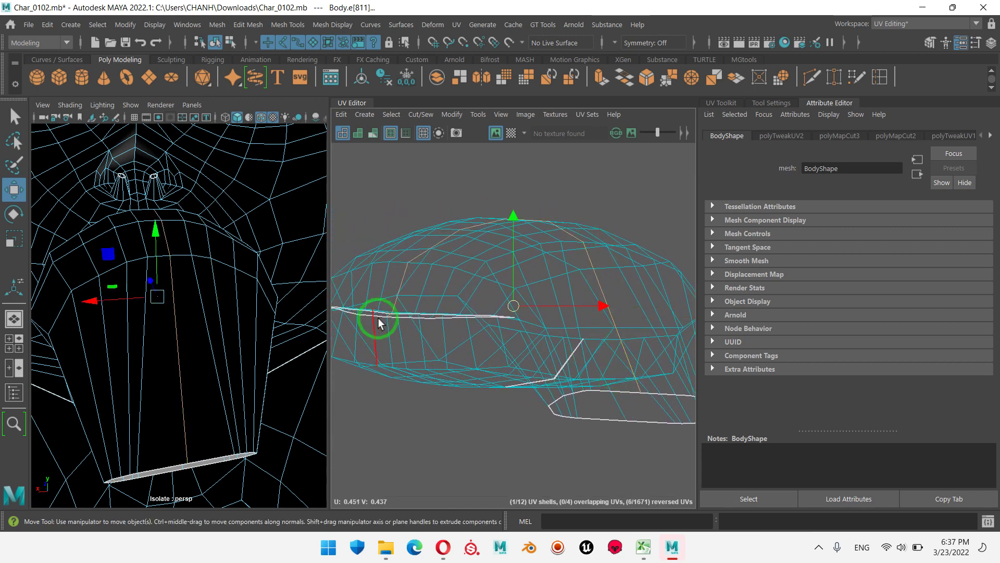
- Zoom in on the face, clear the selection, and double-click to select the lip edge loop
right_click_drag(194, 357, 78, 306, "alt")
mouse_move(78, 306)
left_mouse_down("alt")
mouse_move(270, 323)
mouse_move(3, 336)
left_mouse_up("alt")
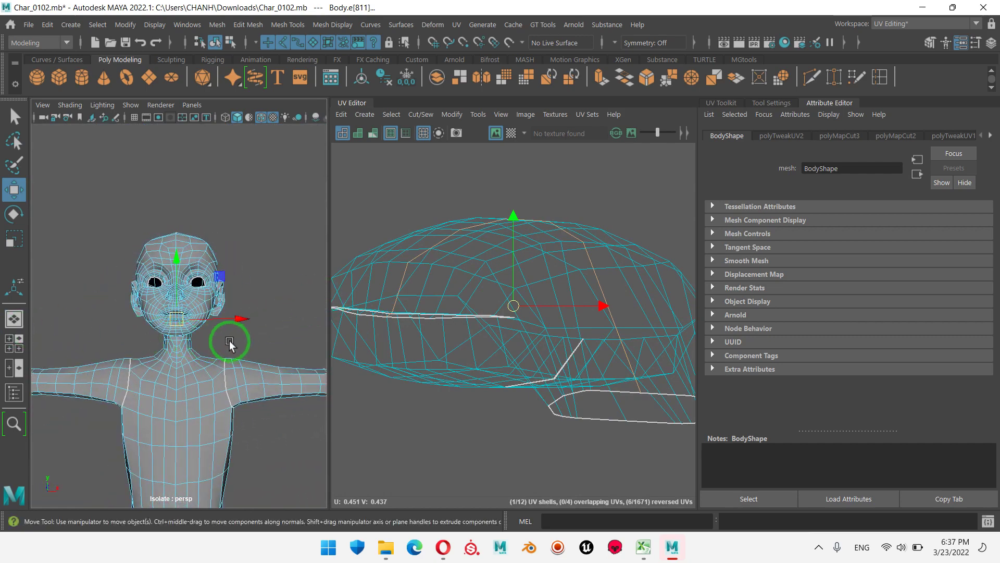
right_click_drag(197, 331, 313, 341, "alt")
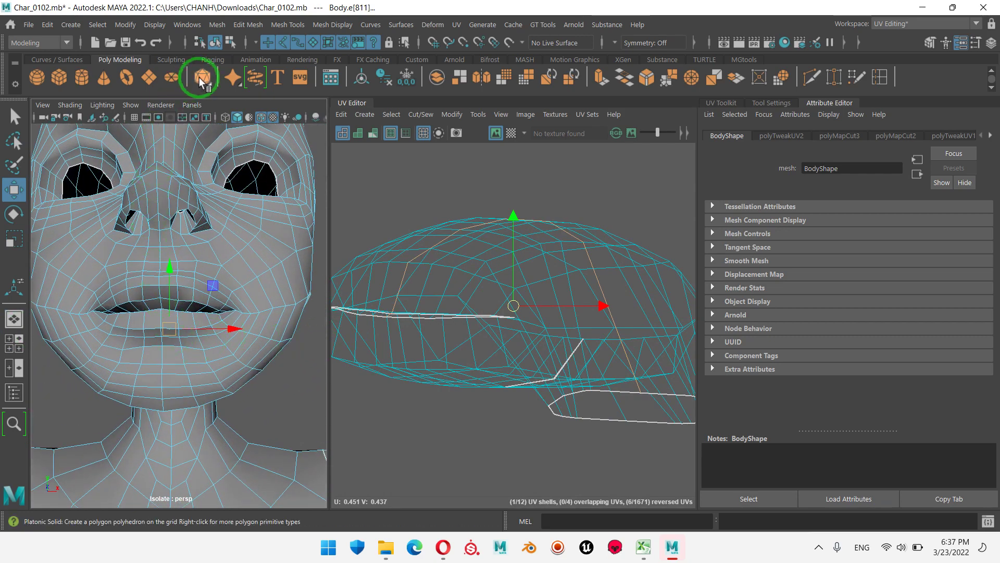
left_click(625, 408)
left_click(618, 403)
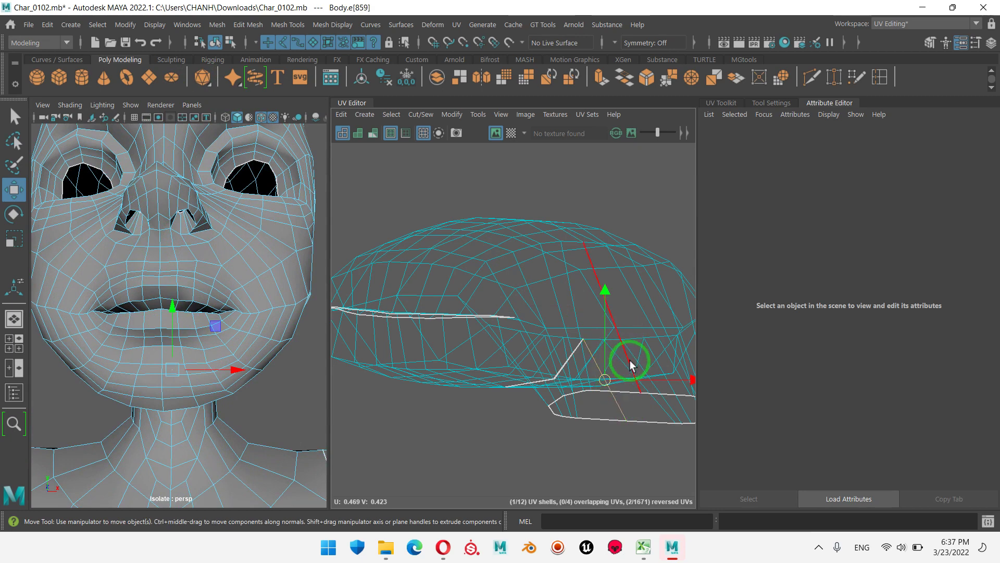
double_click(631, 365)
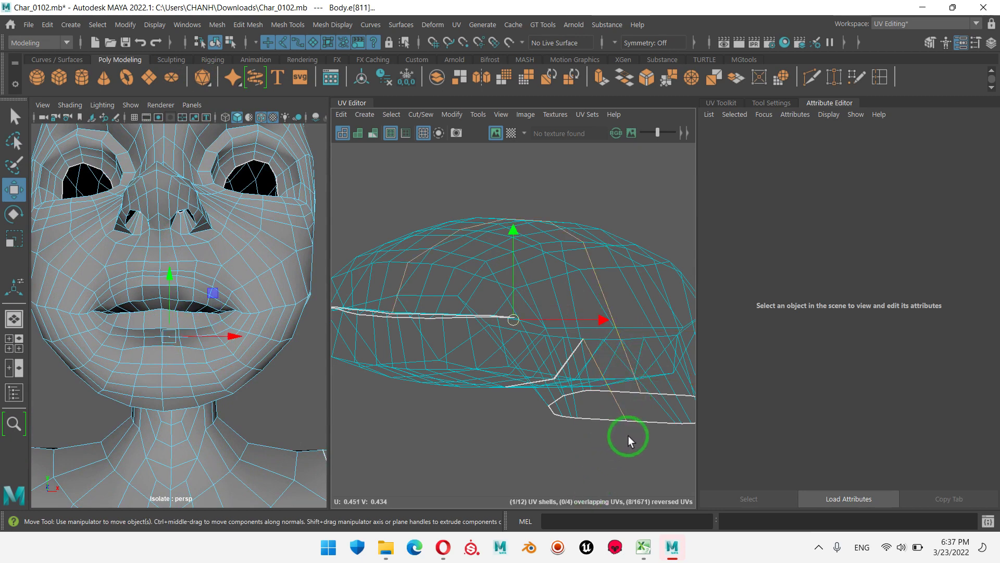
scroll(583, 417, "down", 1)
scroll(553, 376, "down", 1)
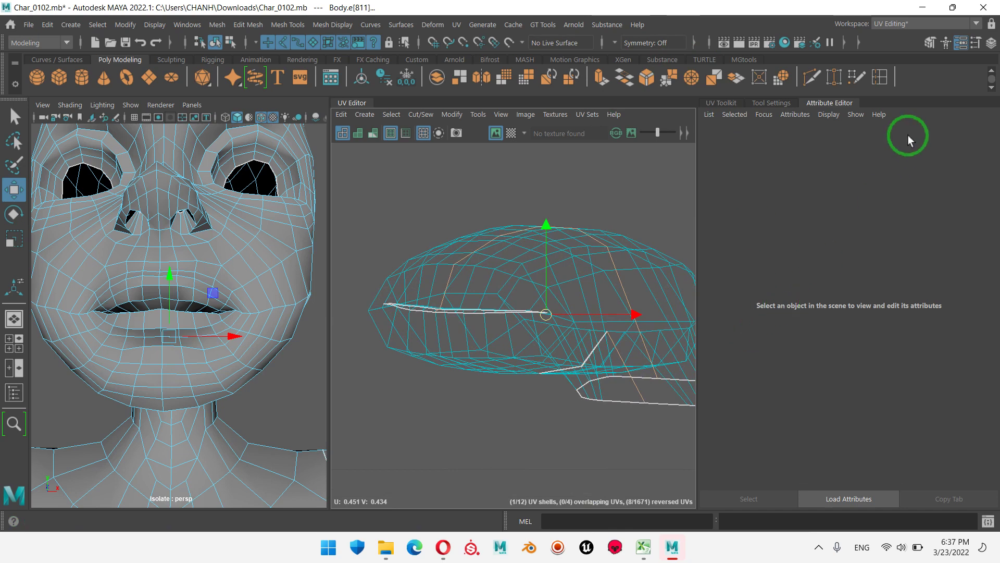
- Cut the edge loop into a seam in the UV Toolkit and optimize the mouth shell's UVs
left_click(727, 103)
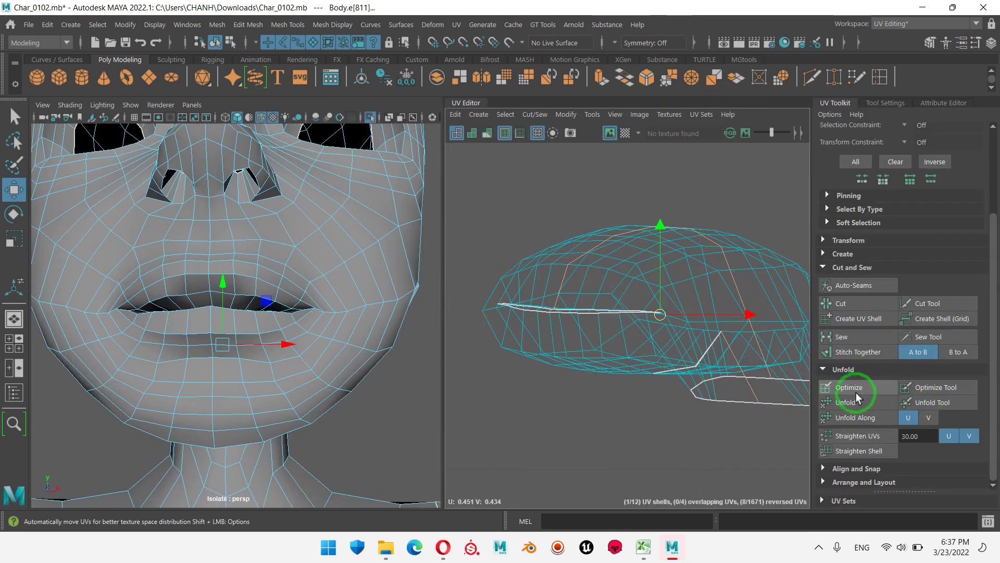
left_click(849, 305)
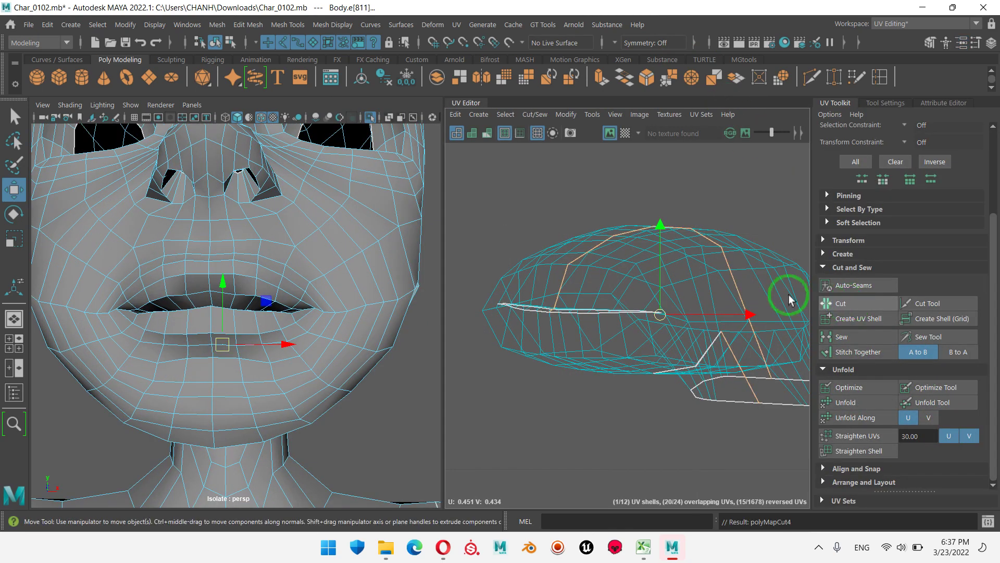
right_click_drag(650, 341, 721, 348)
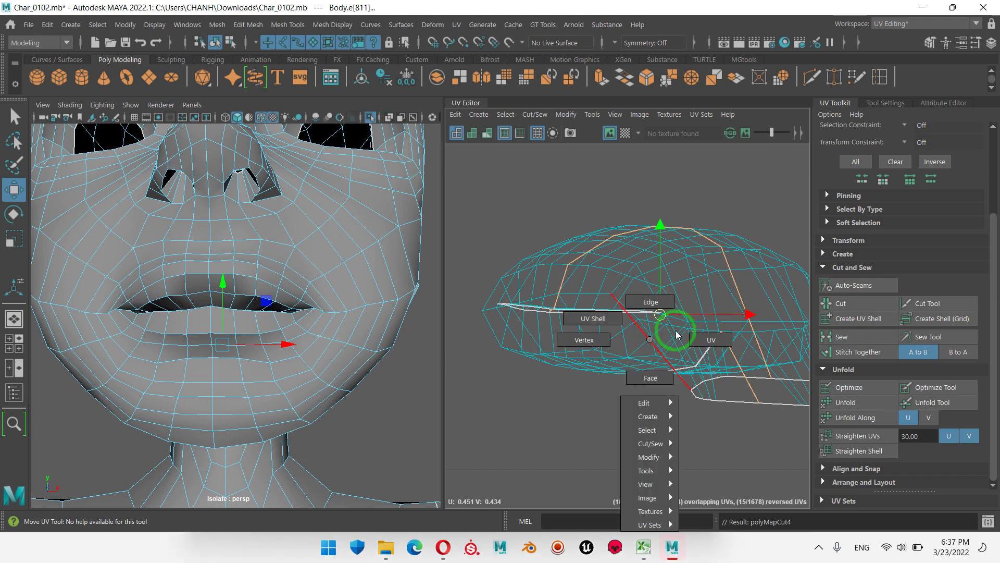
left_click_drag(715, 341, 769, 415)
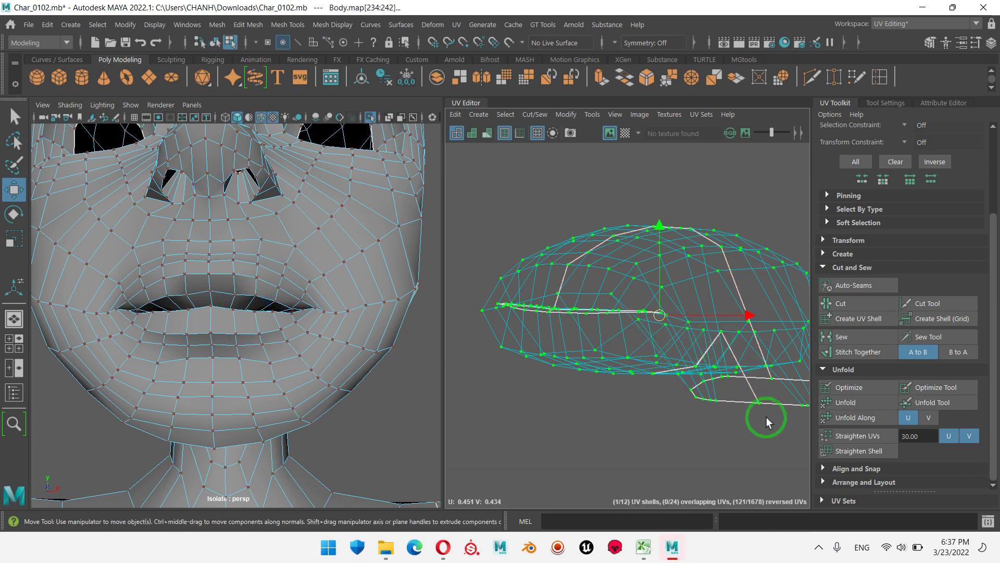
scroll(769, 416, "down", 3)
left_click(849, 387)
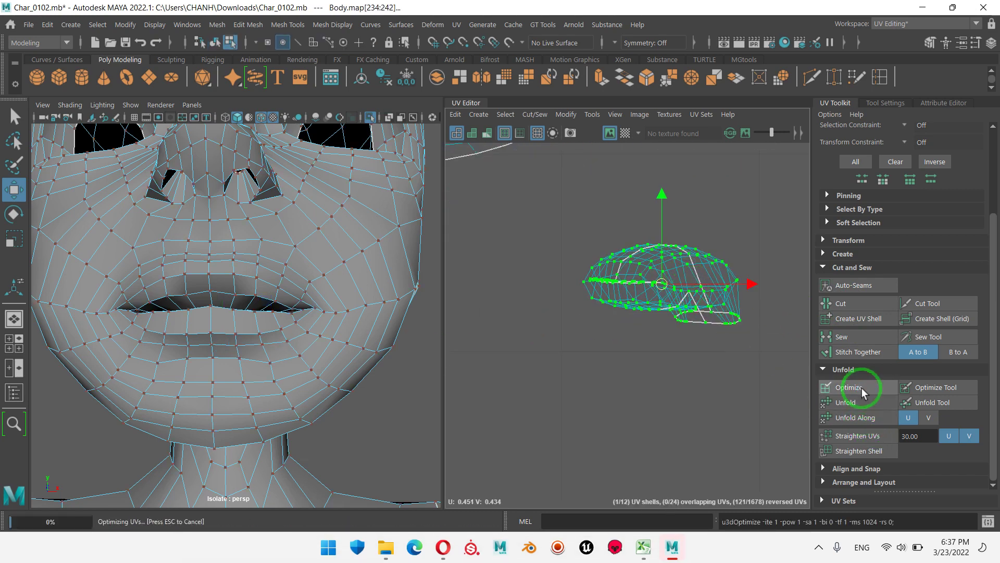
middle_click_drag(683, 325, 683, 360, "alt")
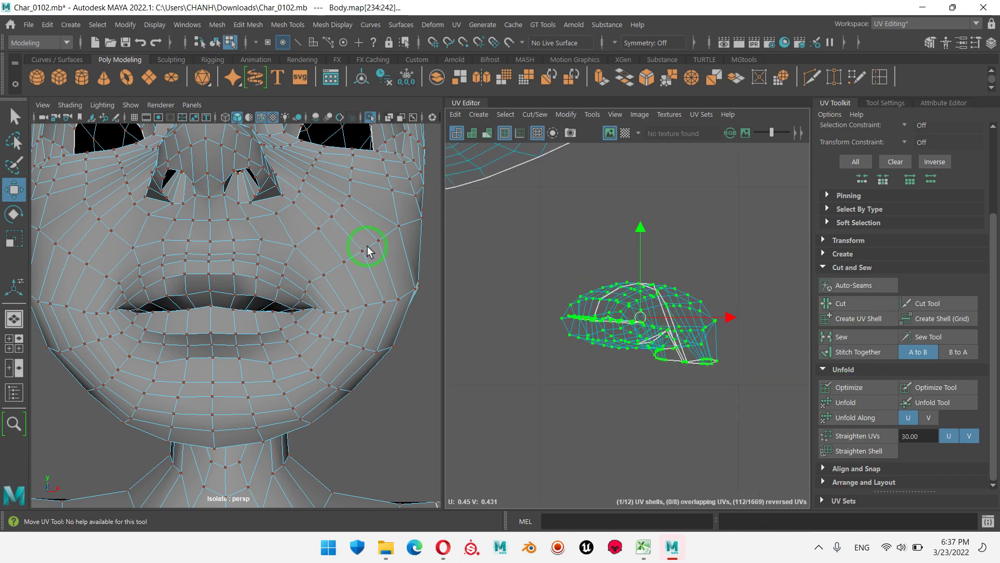
mouse_move(194, 315)
left_mouse_down("alt")
mouse_move(282, 367)
mouse_move(241, 368)
mouse_move(252, 350)
left_mouse_up("alt")
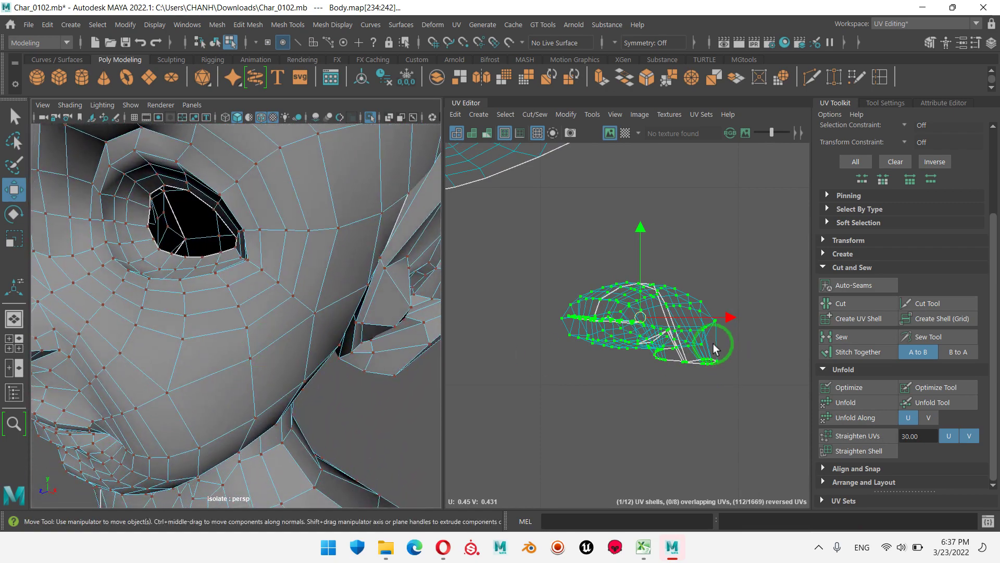
- Undo the optimize and cut, then reselect the mouth shell UVs, optimize and unfold them
key("ctrl+z")
key("F10")
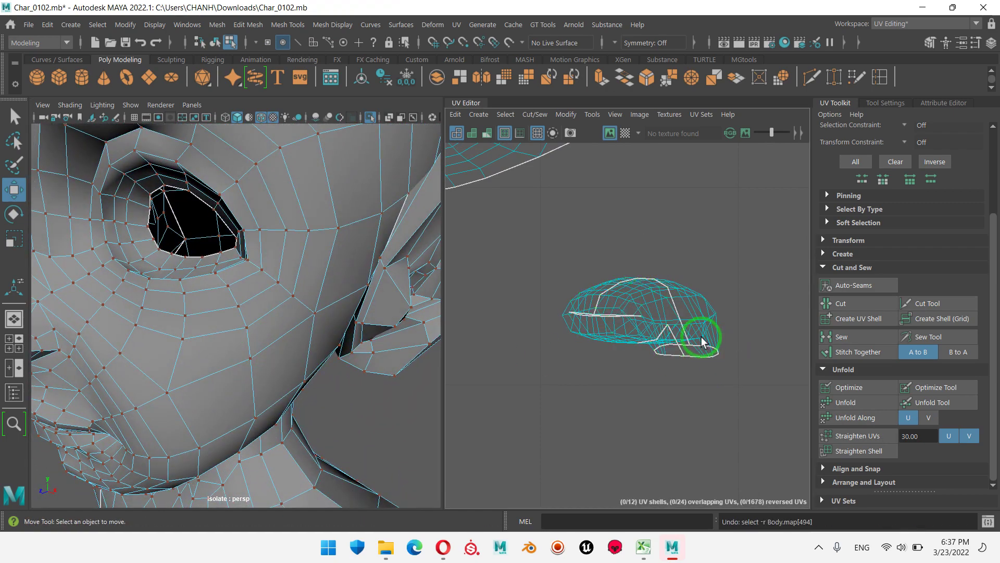
key("ctrl+z")
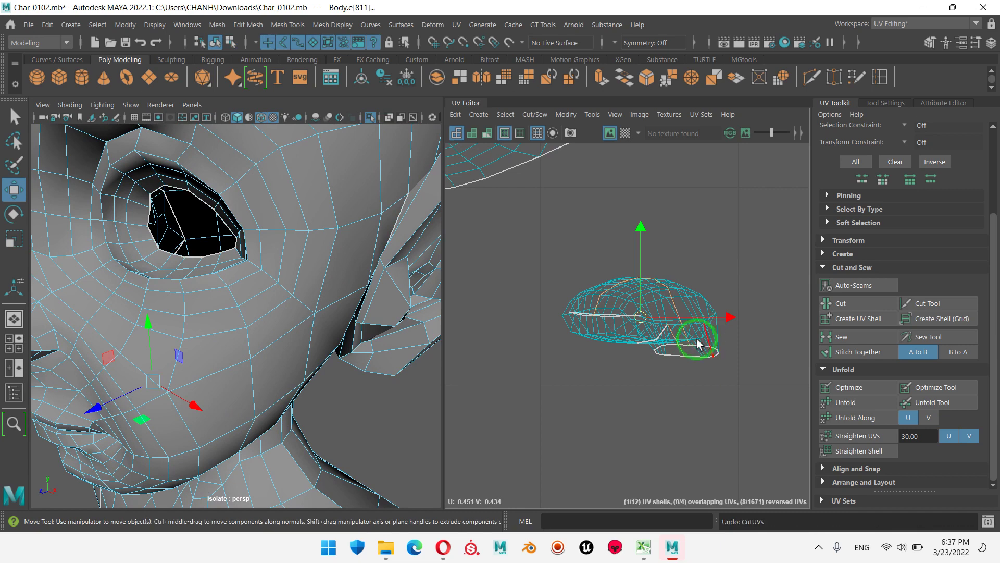
scroll(698, 344, "up", 2)
scroll(719, 364, "up", 2)
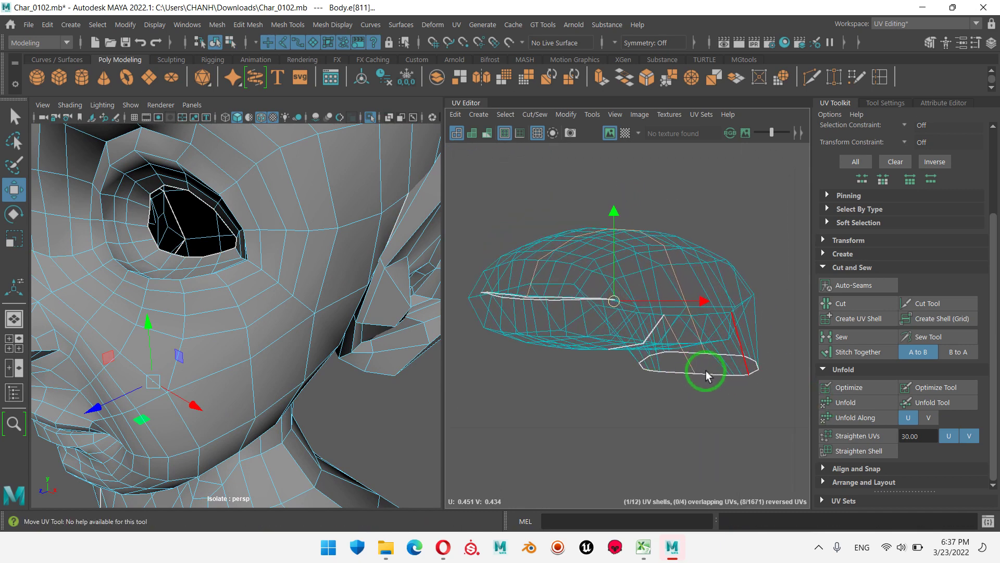
right_click_drag(696, 329, 769, 315)
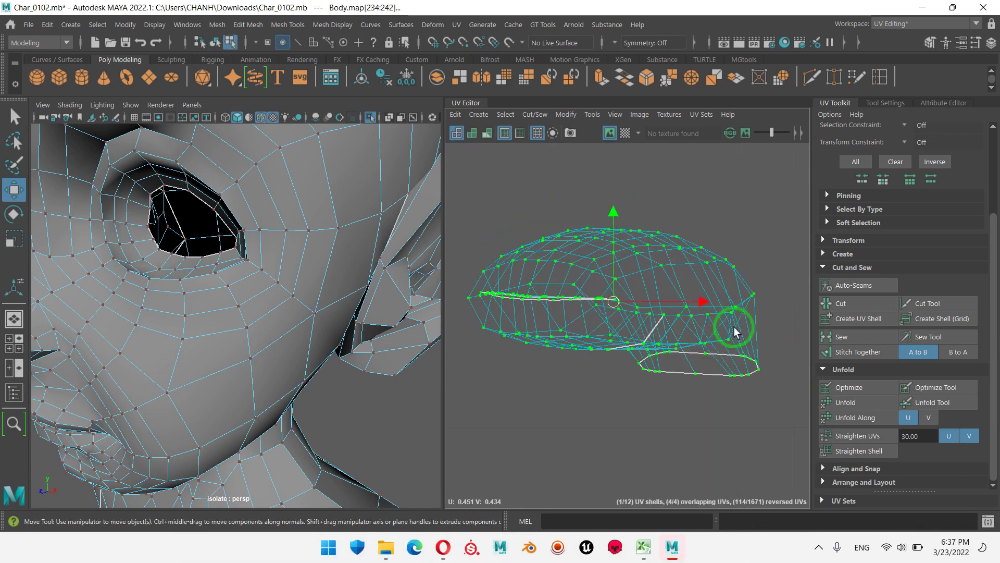
left_click(859, 389)
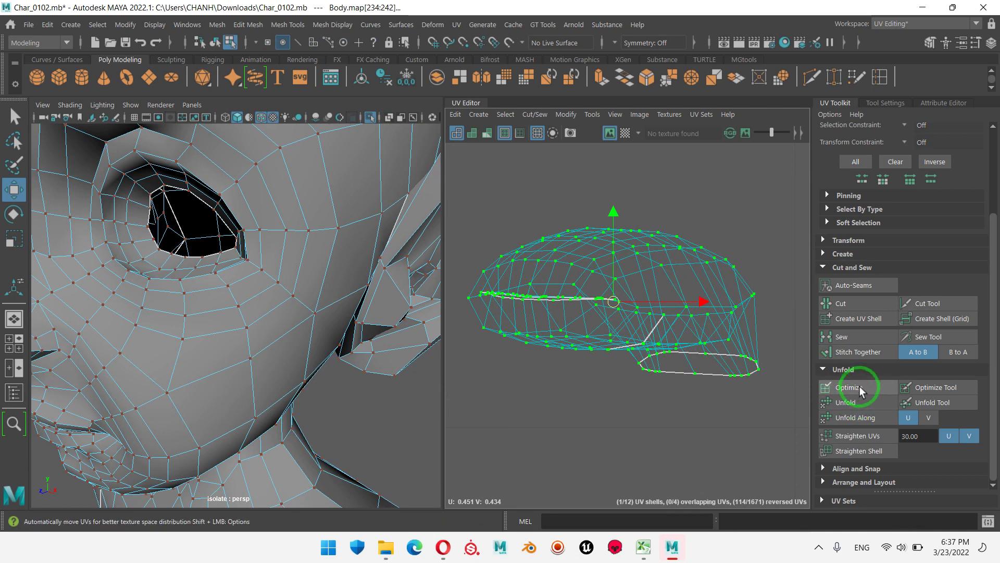
left_click(845, 402)
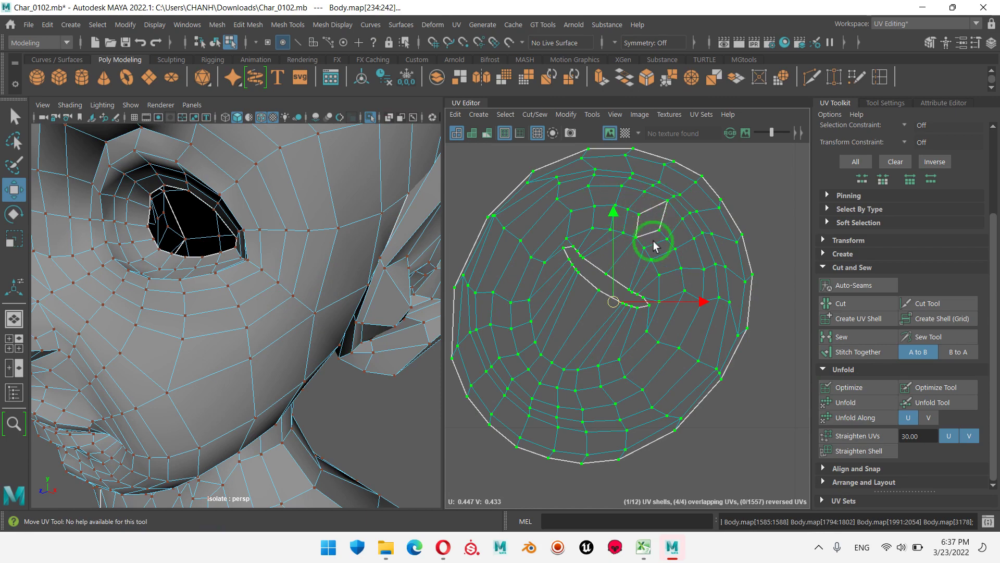
- Switch the UV view to edges and select four edges along the shell's inner slit as the seam
left_click_drag(324, 250, 305, 353, "alt")
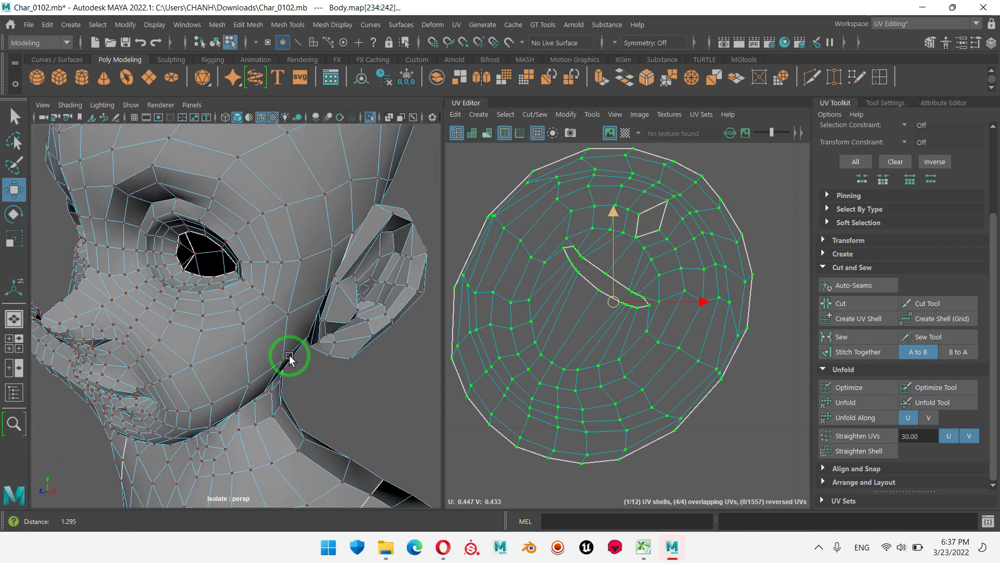
mouse_move(627, 353)
left_mouse_down()
mouse_move(603, 365)
mouse_move(606, 348)
left_mouse_up()
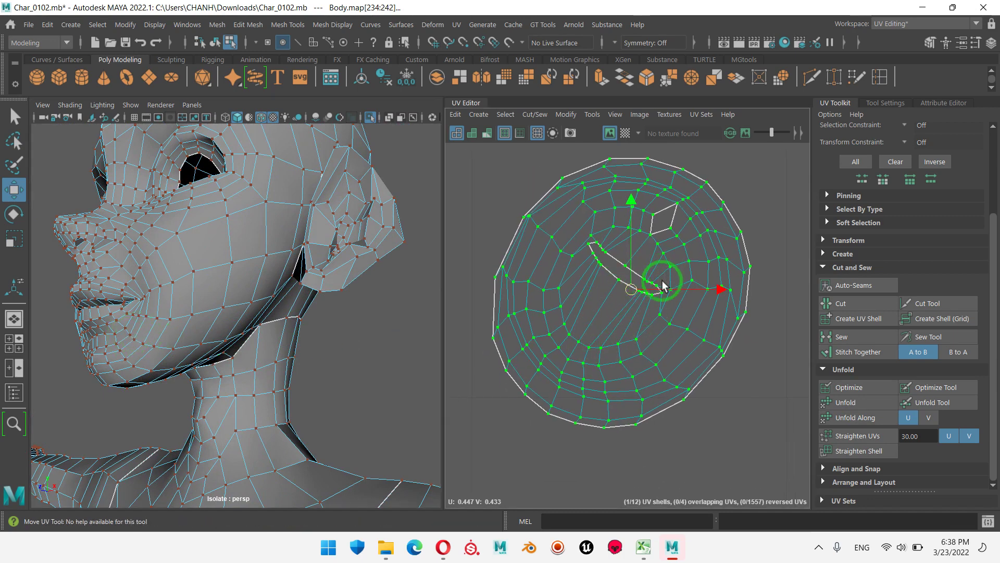
right_click(675, 305)
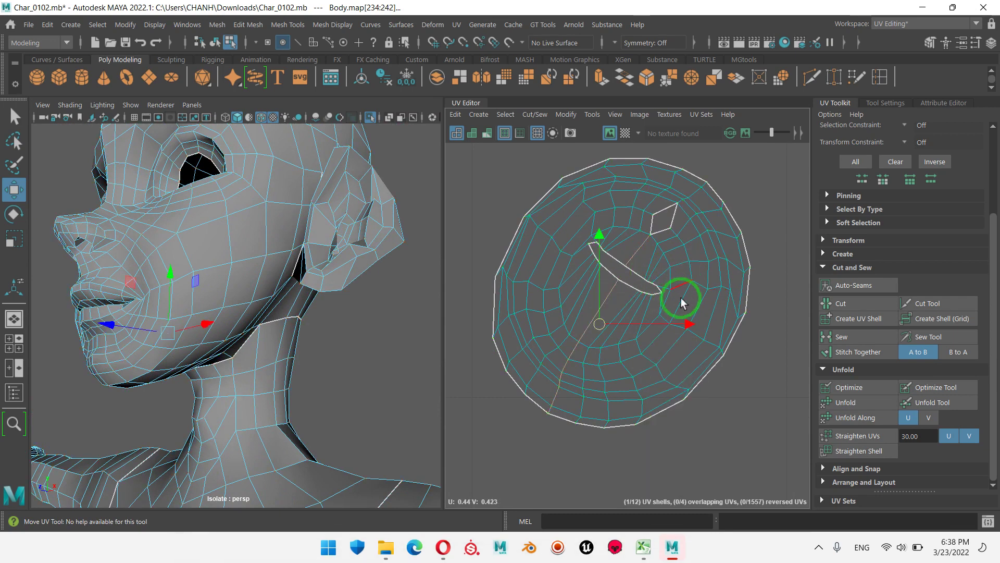
right_click_drag(672, 292, 671, 284, "alt")
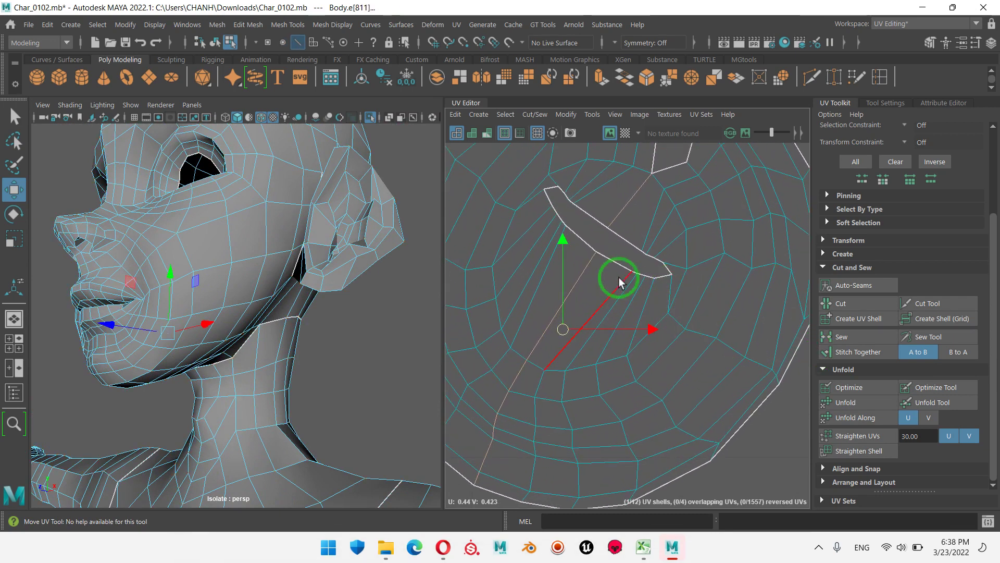
left_click(684, 287)
left_click(673, 285)
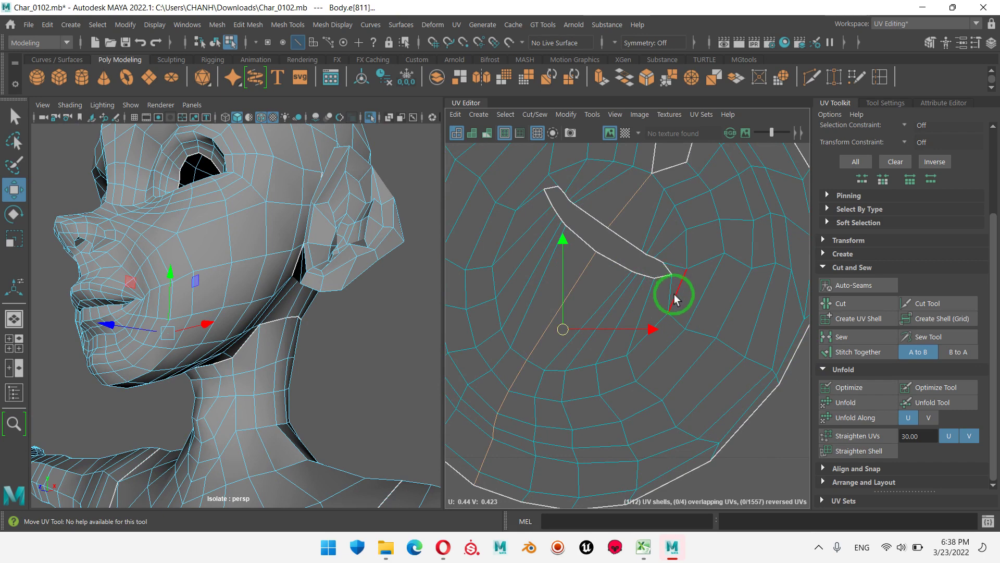
left_click(569, 226)
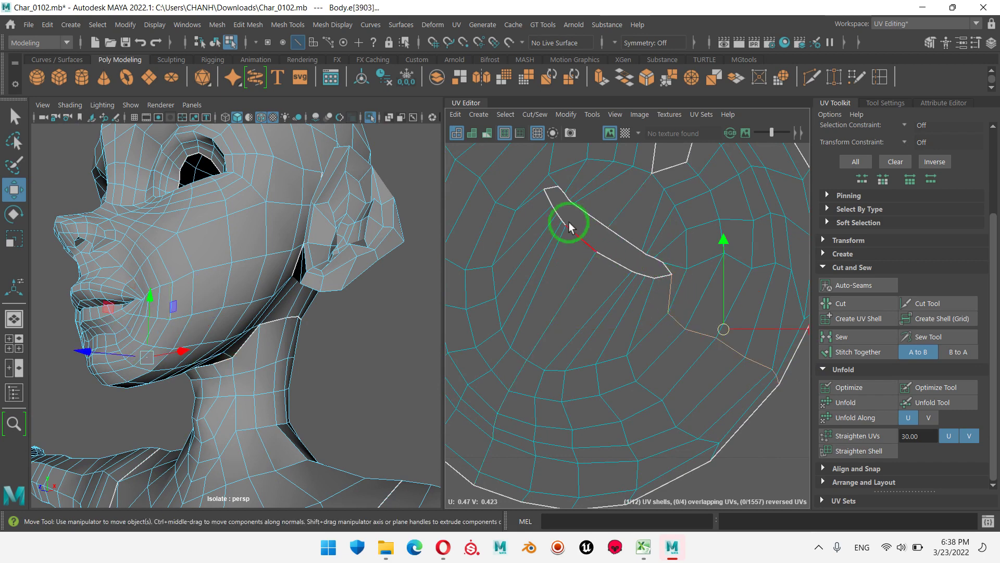
left_click(538, 199)
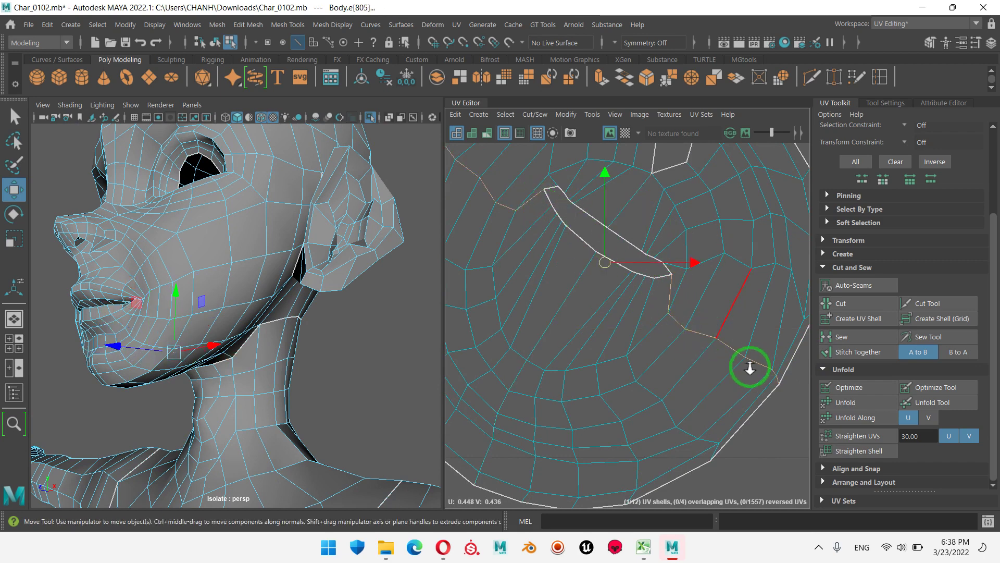
scroll(750, 368, "down", 5)
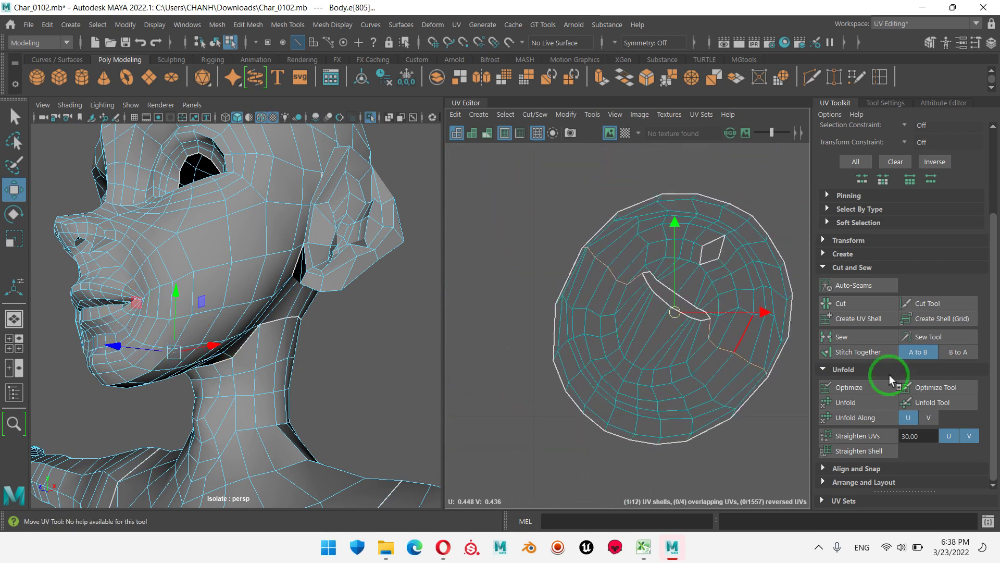
- Cut along the selected edges, then select the whole shell and unfold it
left_click(855, 304)
right_click_drag(616, 334, 713, 334)
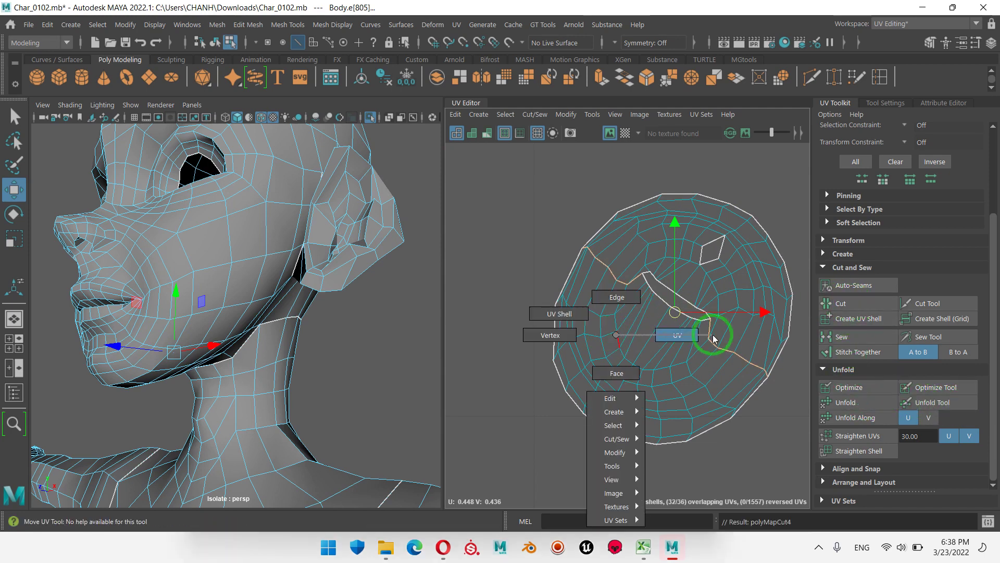
double_click(671, 348)
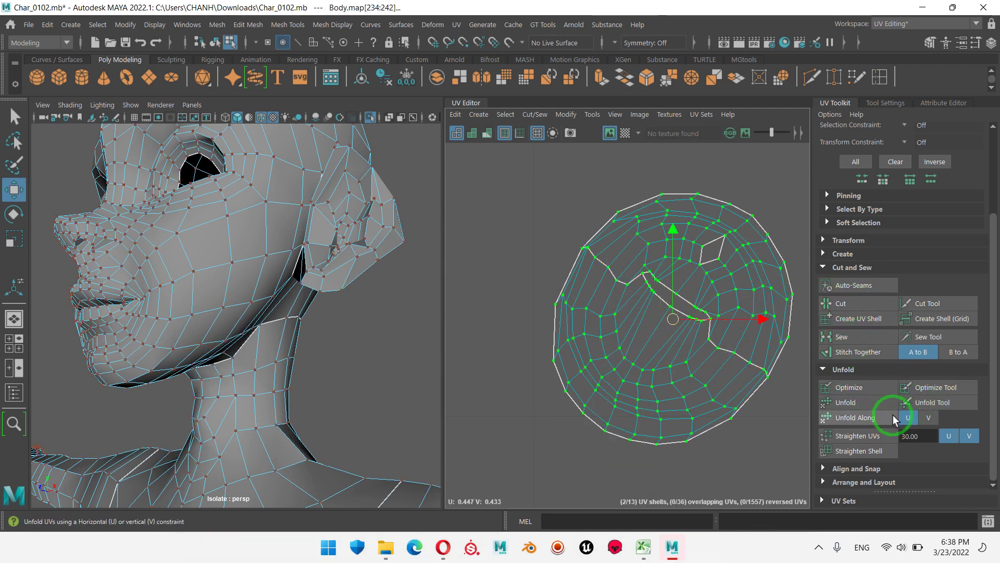
left_click(846, 403)
- Move the upper shell away to the right, separating it from the lower shell
middle_click_drag(726, 373, 655, 354)
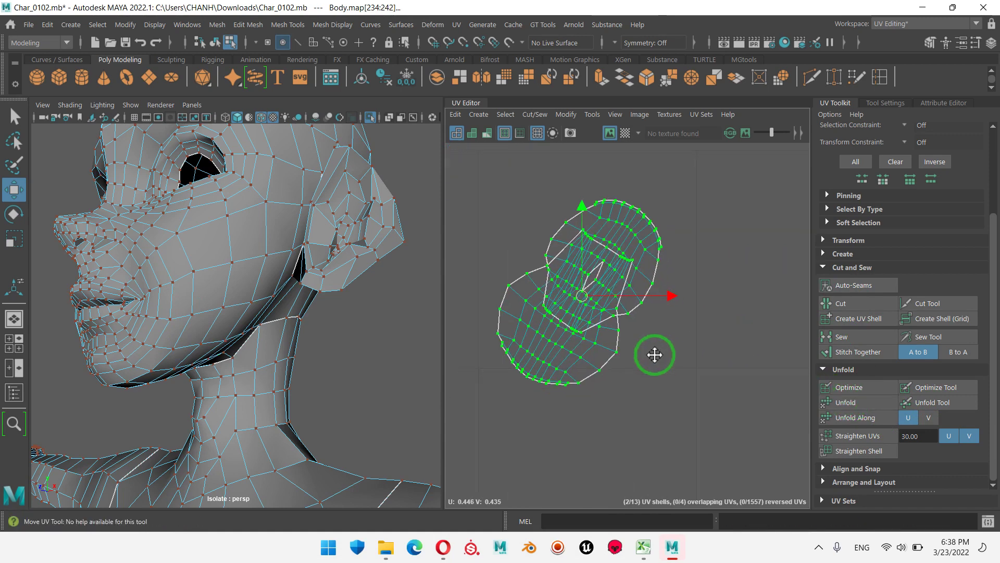
left_click(637, 245)
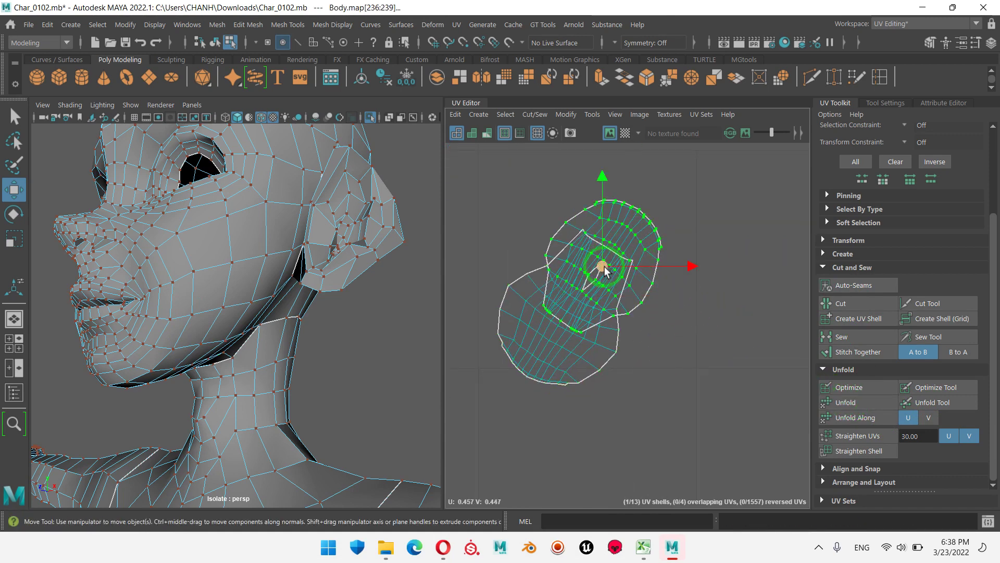
left_click_drag(603, 266, 752, 233)
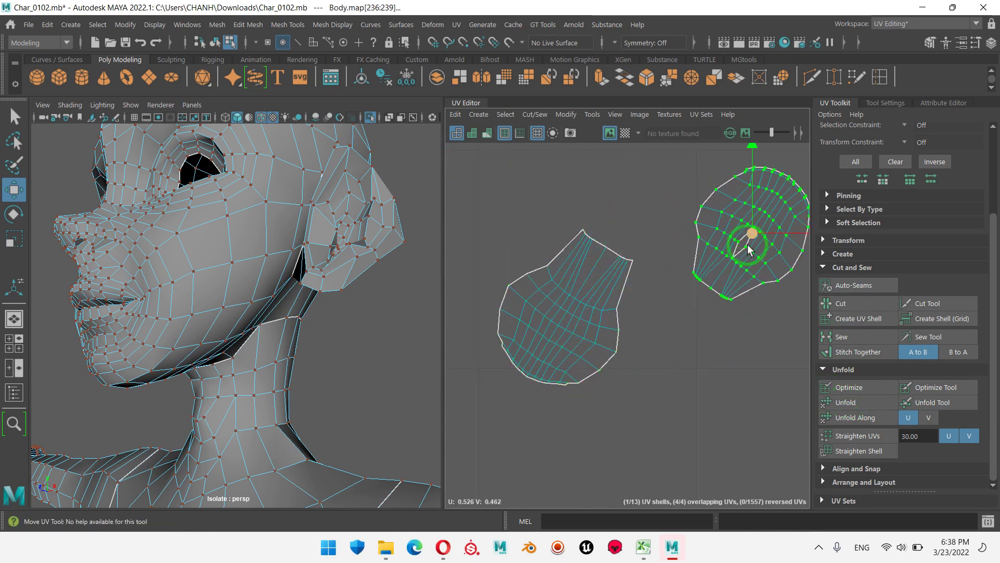
left_click(585, 287)
left_click_drag(404, 321, 134, 331, "alt")
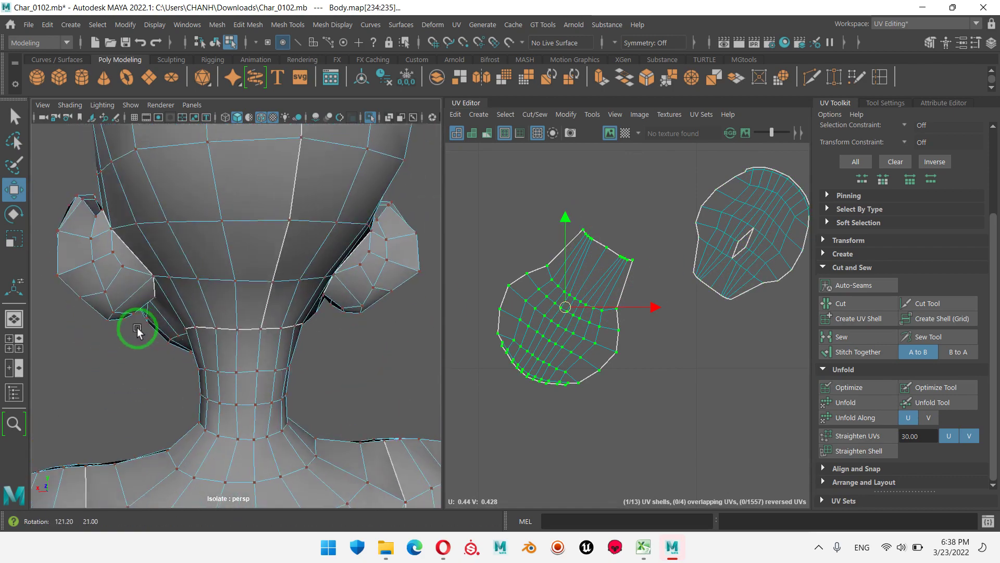
- Frame the selected neck edges in the 3D view and clear the UV selection
key("f")
mouse_move(365, 365)
right_mouse_down("alt")
mouse_move(245, 343)
mouse_move(385, 353)
right_mouse_up("alt")
left_click(672, 273)
scroll(719, 326, "down", 3)
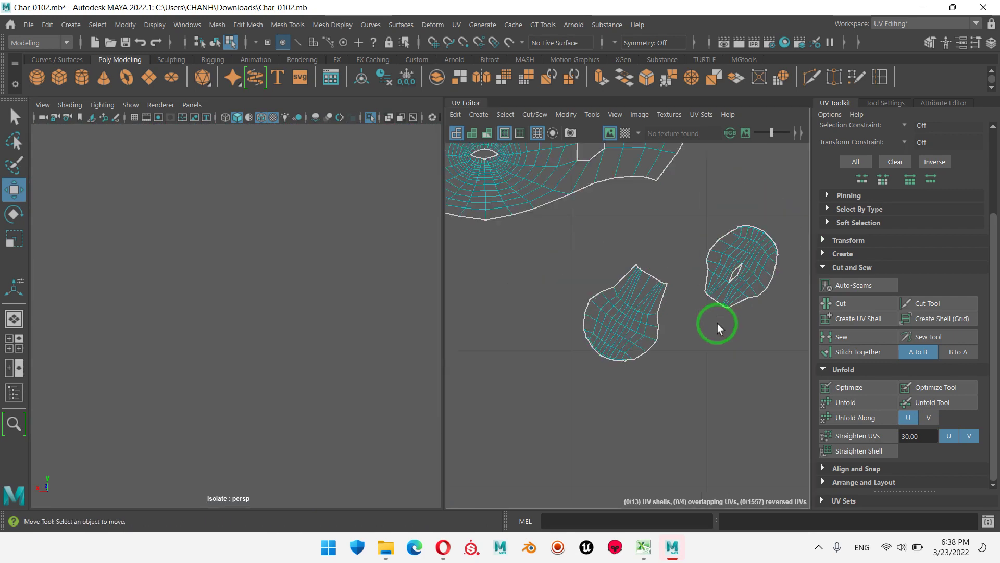
scroll(711, 304, "down", 2)
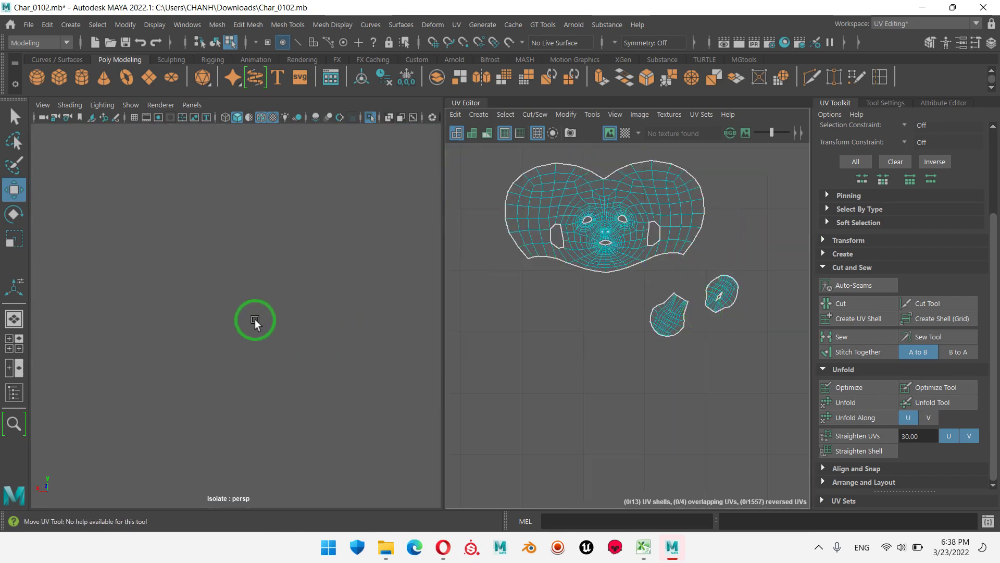
- Frame the whole character and tumble the 3D view in close on the lips
key("f")
left_click_drag(230, 254, 89, 308, "alt")
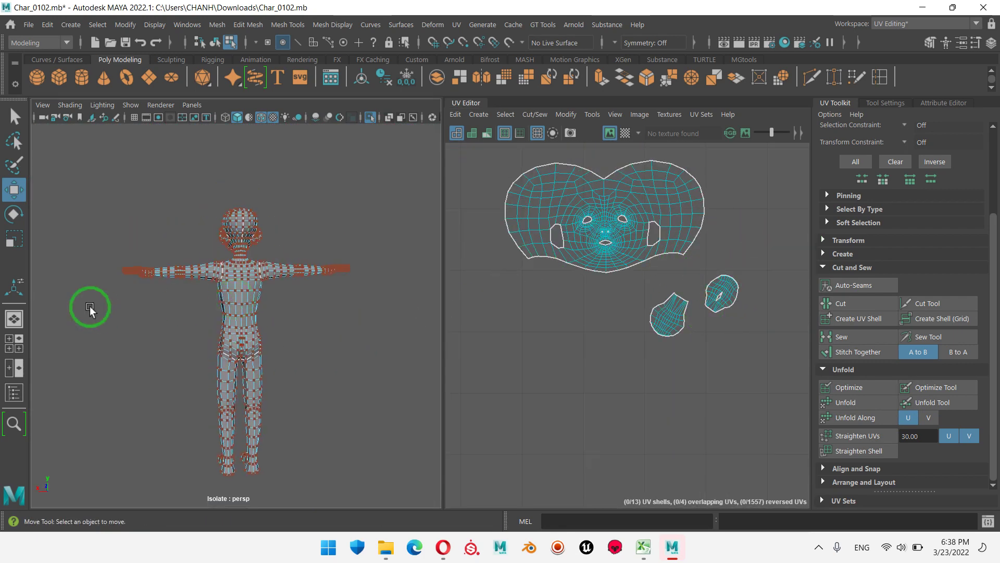
right_click_drag(89, 307, 541, 335, "alt")
mouse_move(540, 335)
left_mouse_down("alt")
mouse_move(239, 272)
mouse_move(179, 186)
left_mouse_up("alt")
middle_click_drag(179, 186, 223, 368, "alt")
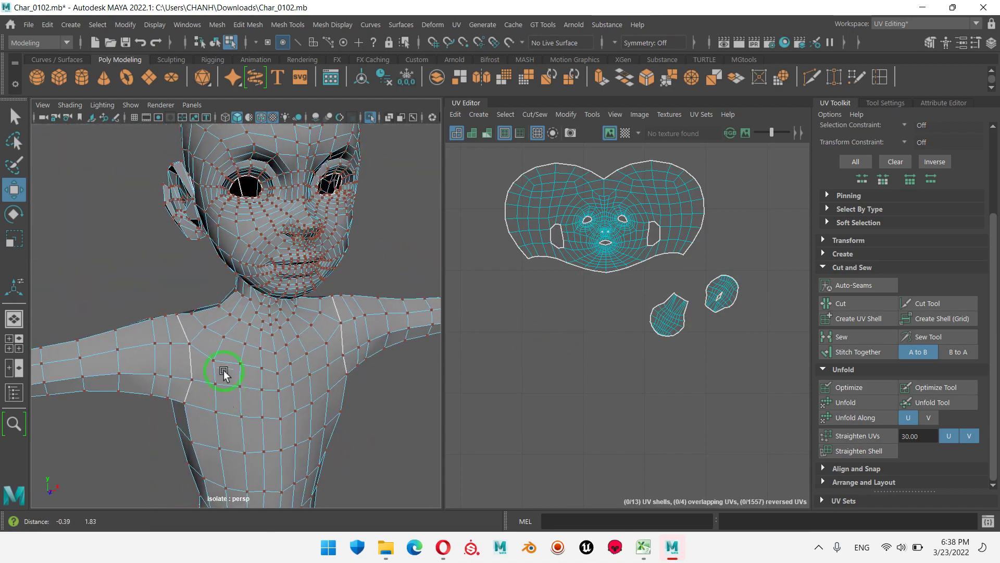
right_click_drag(223, 368, 373, 284, "alt")
middle_click_drag(373, 284, 328, 353, "alt")
right_click_drag(328, 352, 407, 313, "alt")
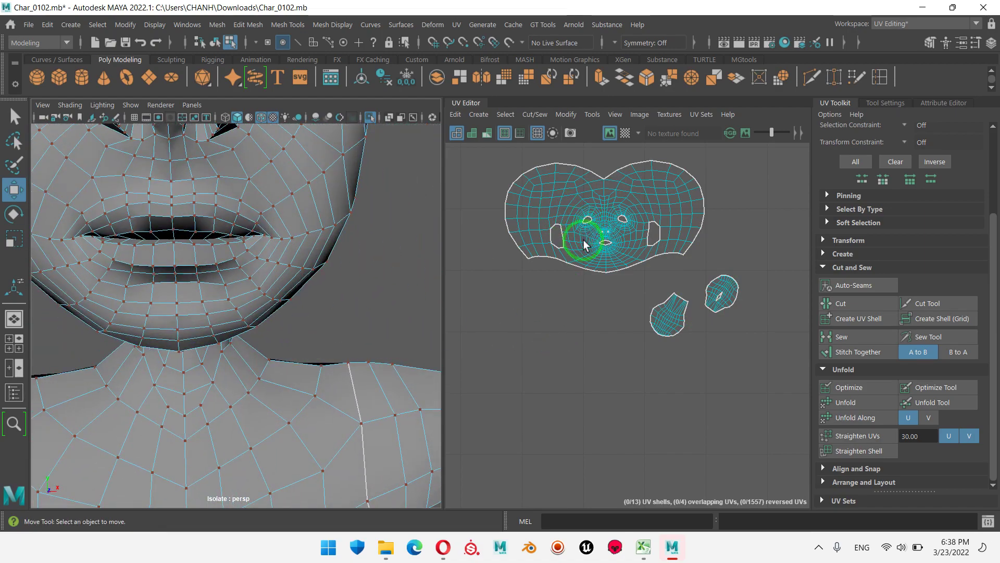
- Zoom the UV Editor in on the face shell's mouth hole
mouse_move(584, 240)
right_mouse_down("alt")
mouse_move(663, 235)
mouse_move(670, 290)
mouse_move(858, 334)
mouse_move(621, 301)
mouse_move(648, 291)
mouse_move(726, 301)
mouse_move(680, 314)
right_mouse_up("alt")
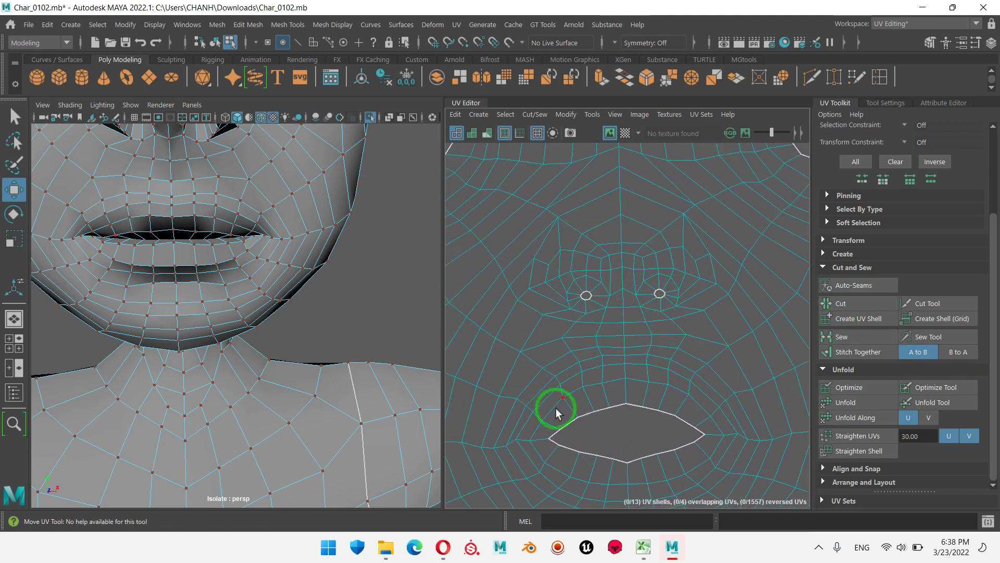
middle_click_drag(630, 347, 661, 276, "alt")
right_click_drag(660, 276, 607, 295, "alt")
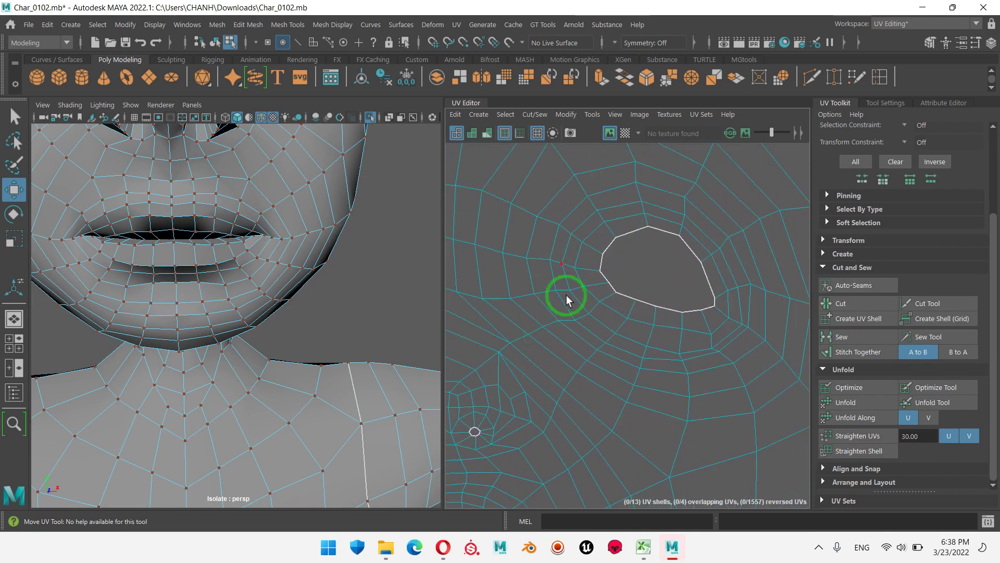
mouse_move(648, 386)
right_mouse_down("alt")
mouse_move(476, 330)
mouse_move(685, 217)
right_mouse_up("alt")
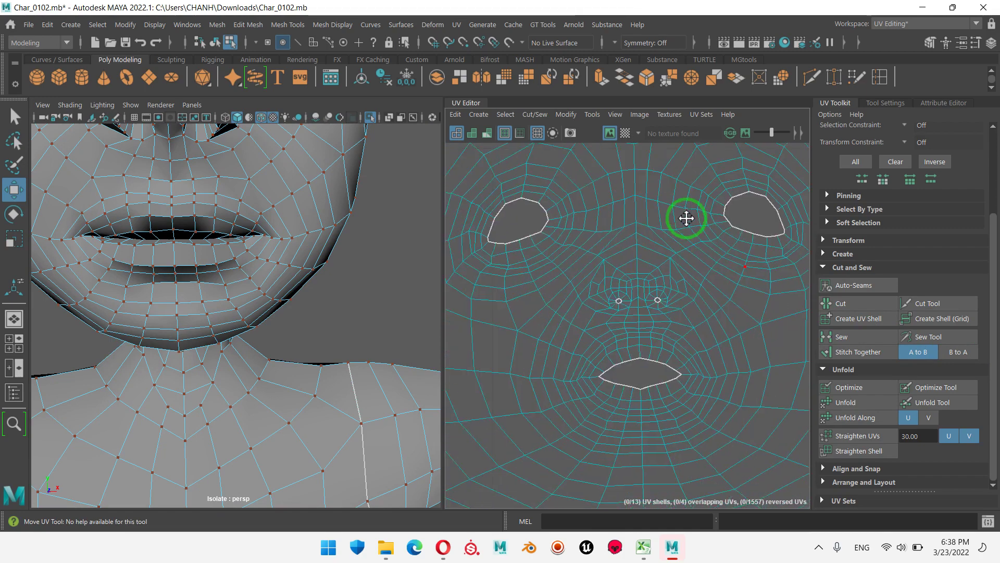
middle_click_drag(685, 217, 667, 268, "alt")
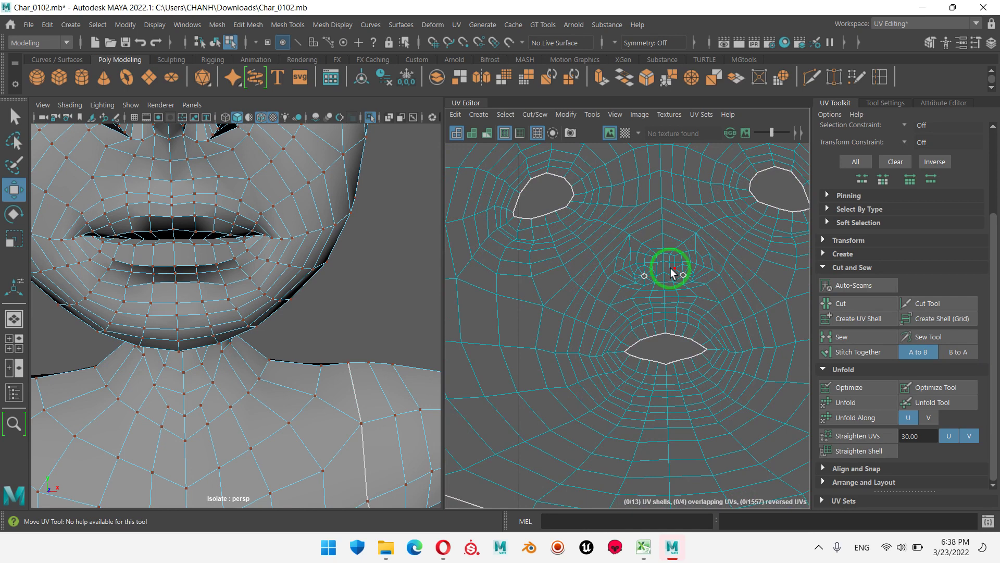
left_click(854, 368)
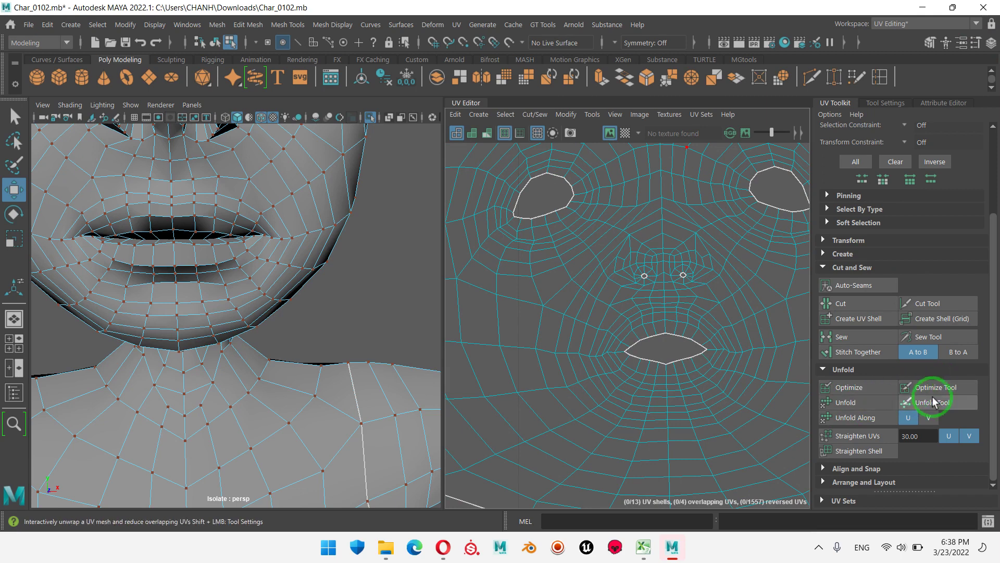
left_click(628, 286)
left_click(601, 321)
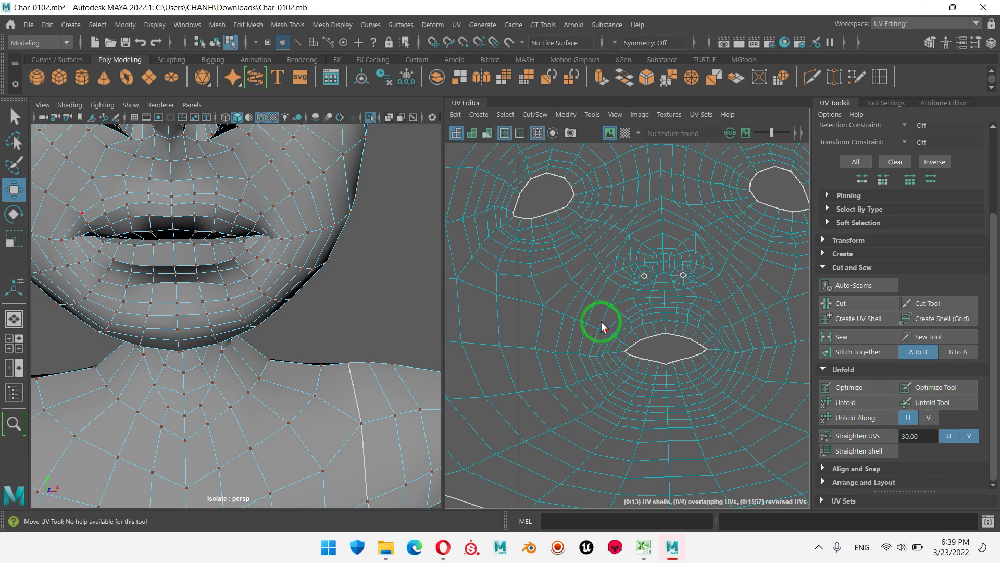
left_click(921, 380)
left_click(666, 306)
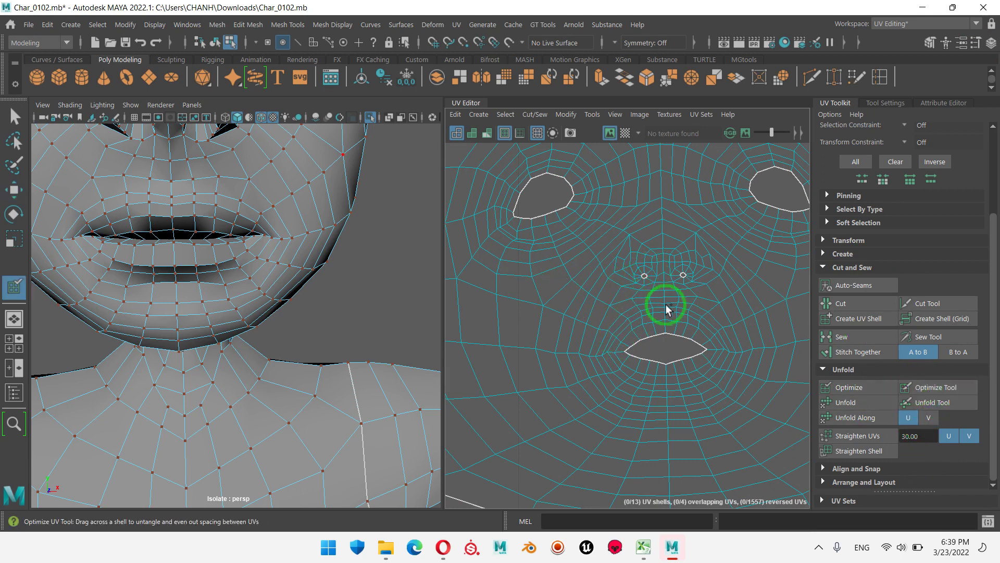
left_click_drag(643, 273, 643, 275)
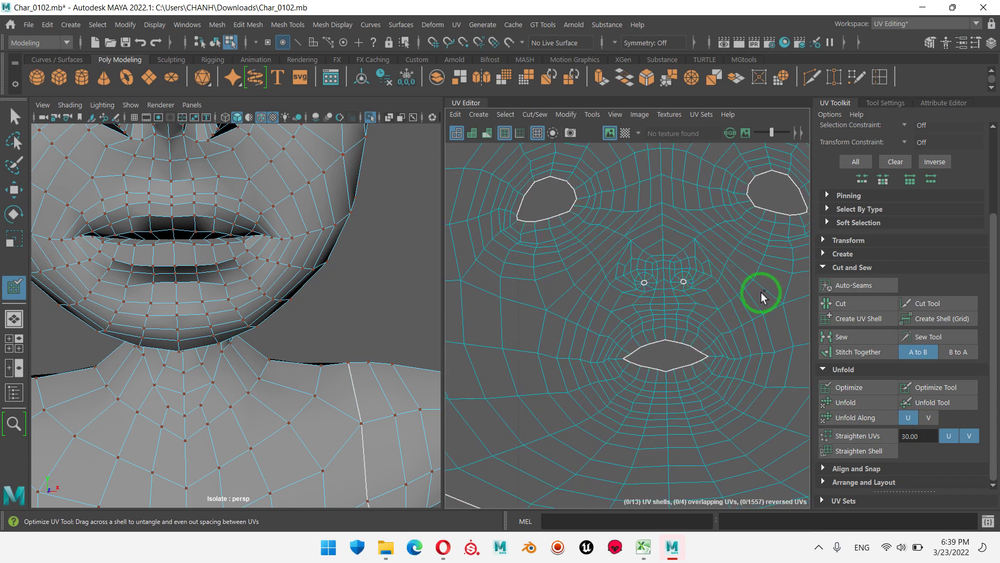
key("ctrl+z")
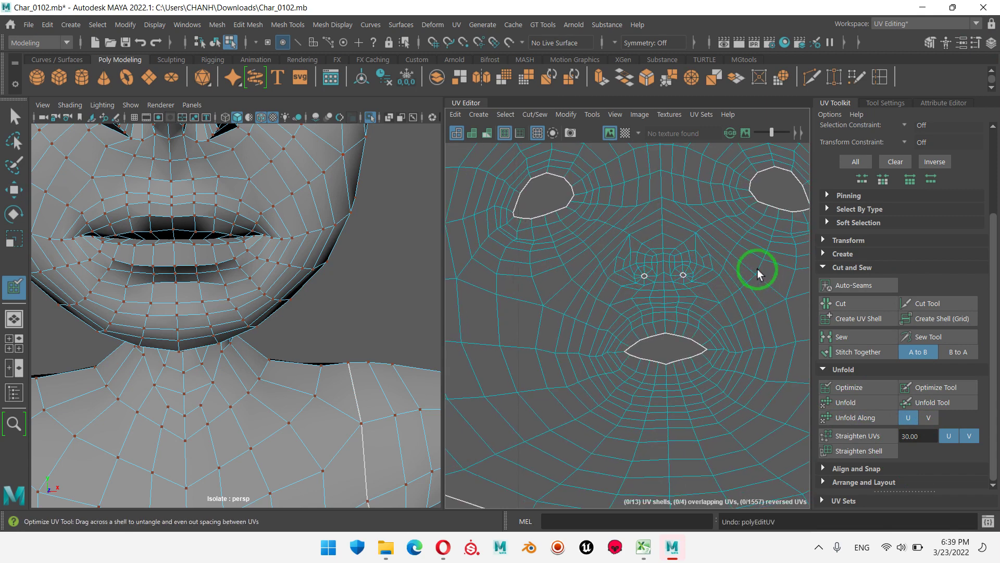
scroll(711, 324, "up", 2)
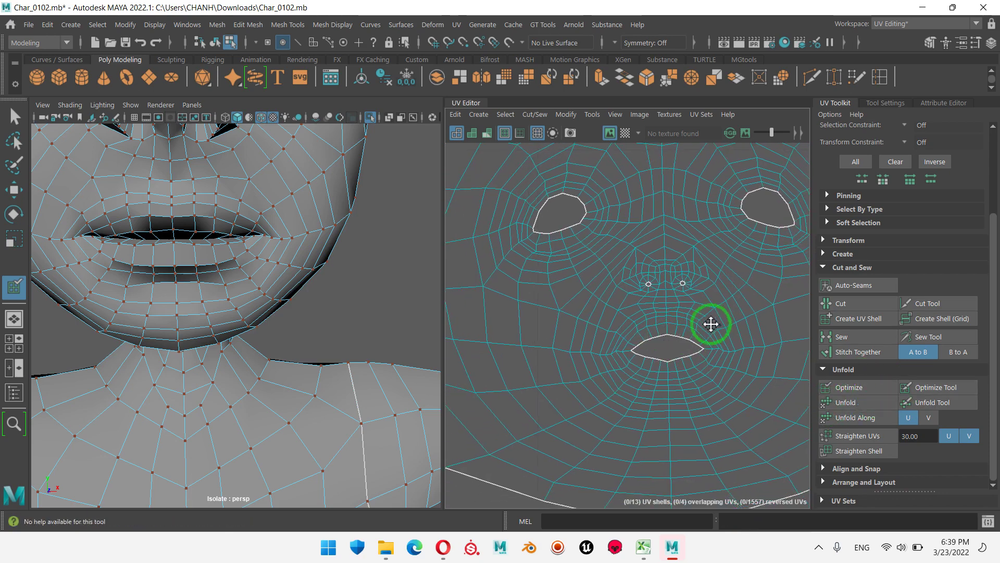
scroll(721, 357, "up", 2)
scroll(722, 357, "up", 3)
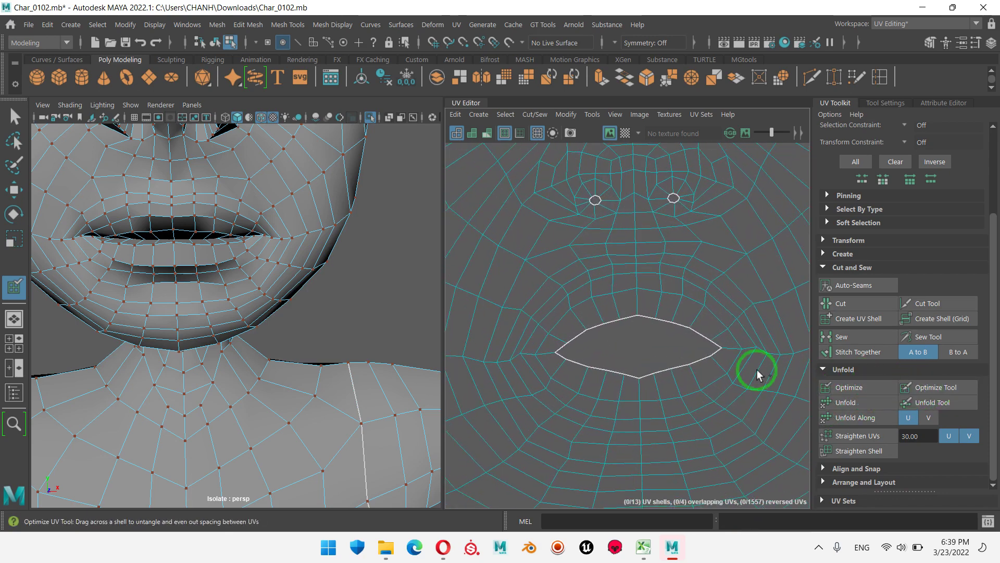
mouse_move(723, 349)
left_mouse_down()
mouse_move(749, 377)
mouse_move(737, 363)
left_mouse_up()
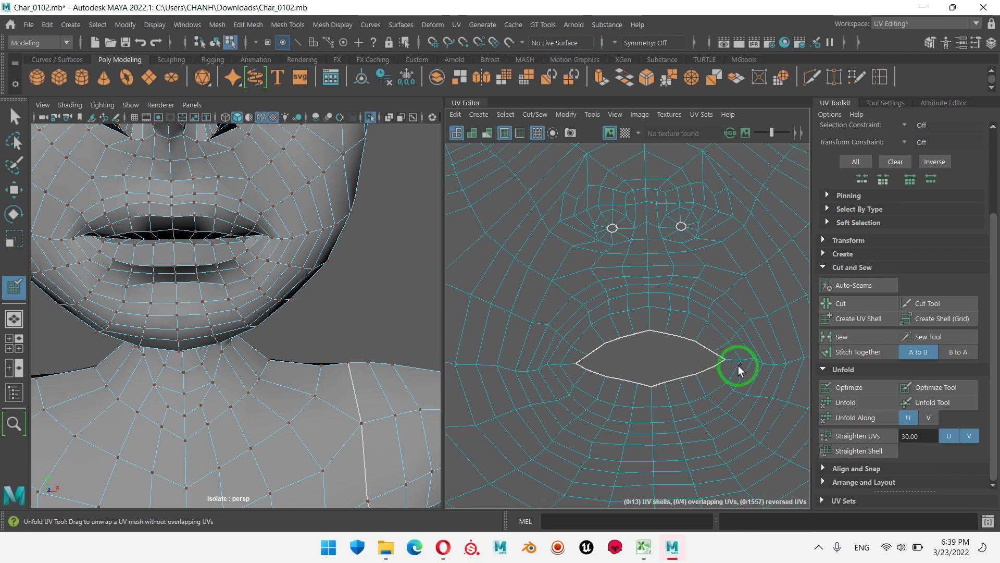
key("ctrl+z")
scroll(731, 364, "down", 3)
scroll(771, 353, "down", 3)
mouse_move(607, 331)
middle_mouse_down("alt")
mouse_move(659, 375)
mouse_move(637, 359)
middle_mouse_up("alt")
scroll(638, 358, "down", 2)
scroll(660, 339, "down", 2)
scroll(660, 343, "down", 1)
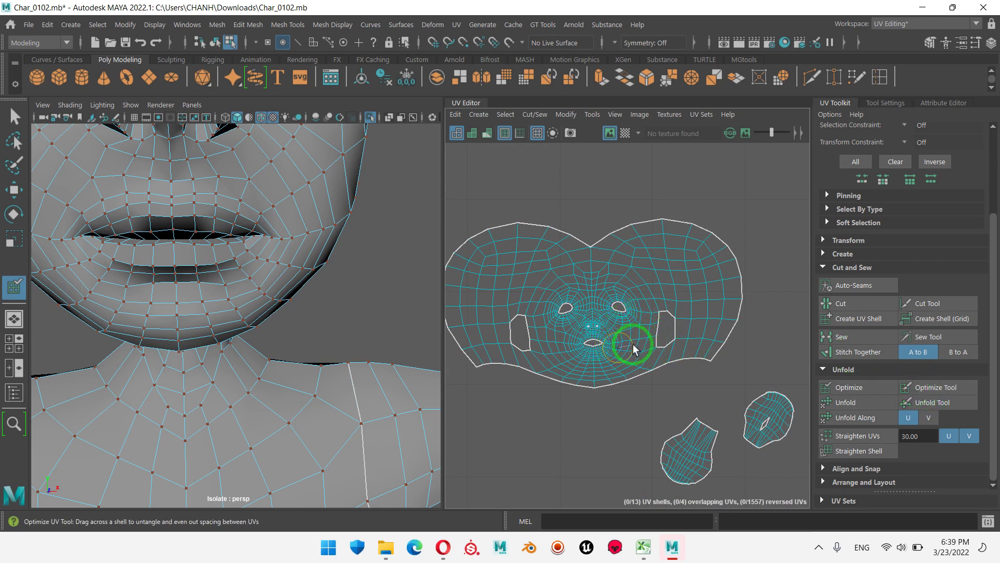
- Zoom in on the nose and relax the UVs around the nostrils with one stroke
scroll(623, 341, "up", 3)
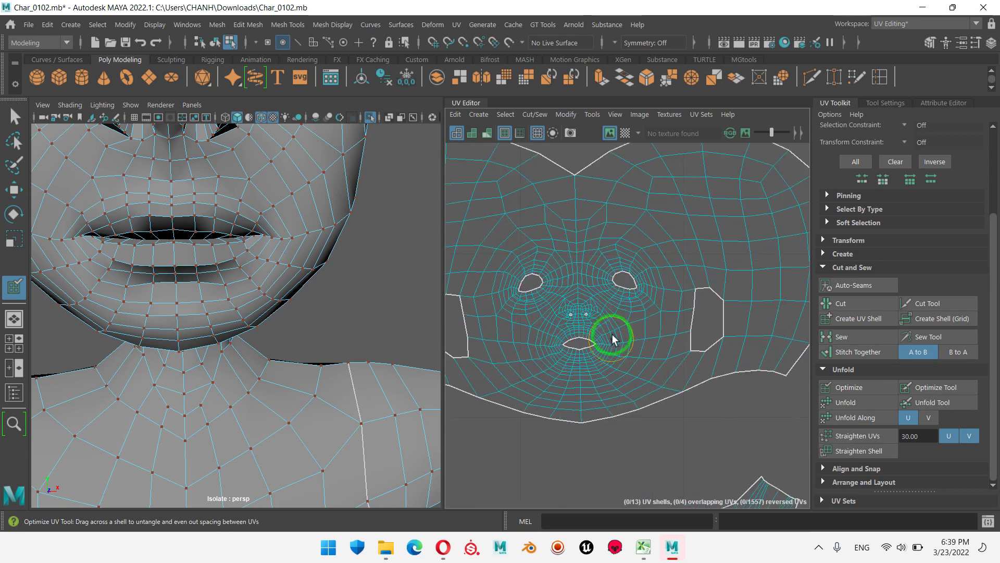
scroll(611, 333, "up", 2)
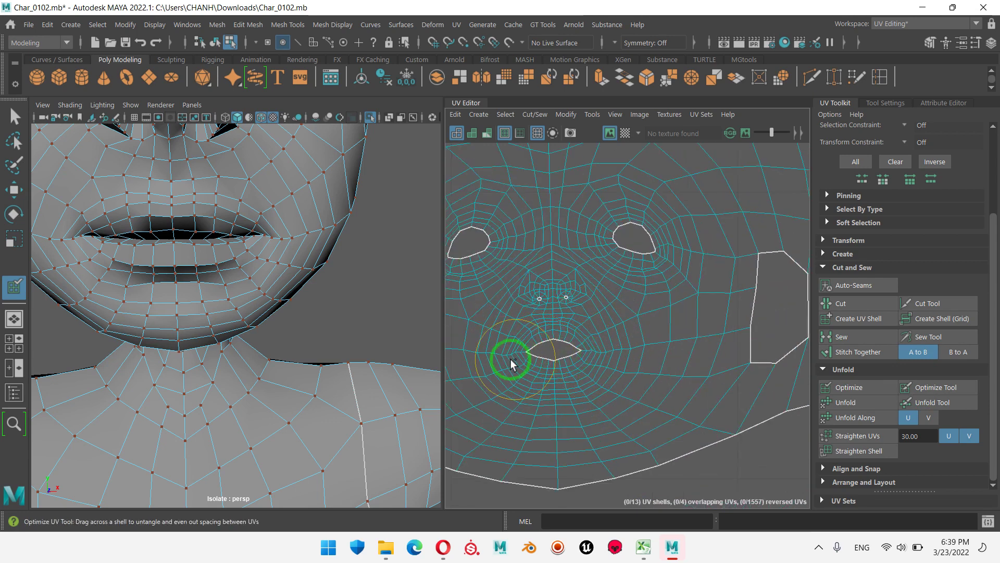
scroll(576, 308, "up", 2)
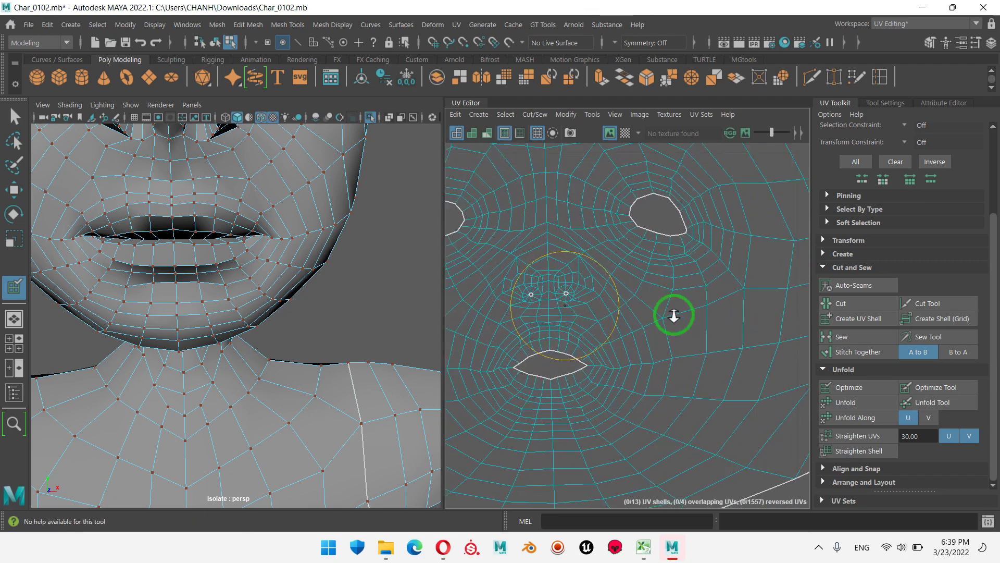
scroll(607, 339, "up", 2)
scroll(599, 309, "up", 1)
mouse_move(604, 311)
left_mouse_down()
mouse_move(655, 245)
mouse_move(593, 205)
mouse_move(565, 202)
mouse_move(568, 270)
mouse_move(525, 336)
left_mouse_up()
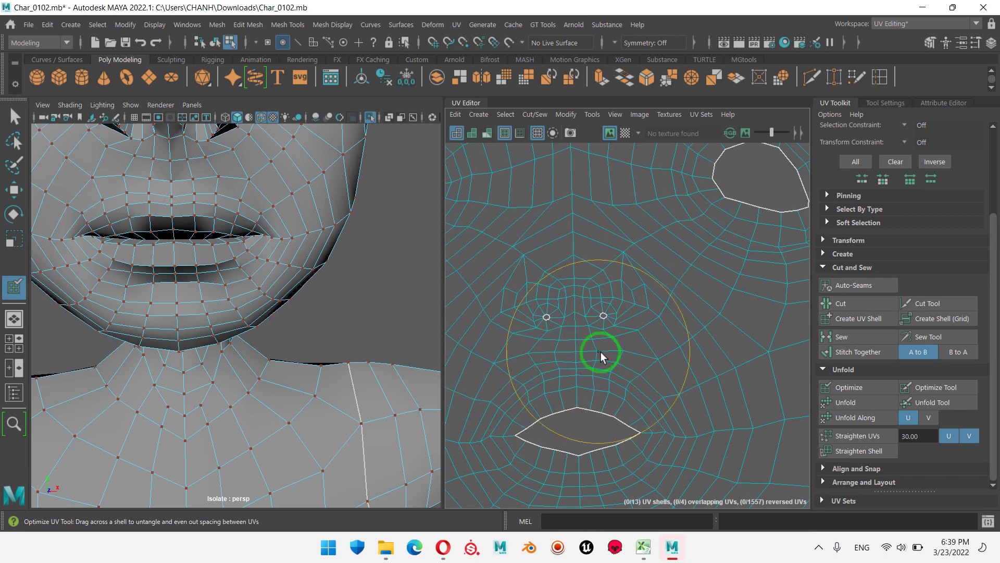
scroll(647, 341, "down", 1)
scroll(661, 370, "down", 1)
- Undo four UV relaxing strokes and zoom out to view the whole face shell
key("ctrl+z")
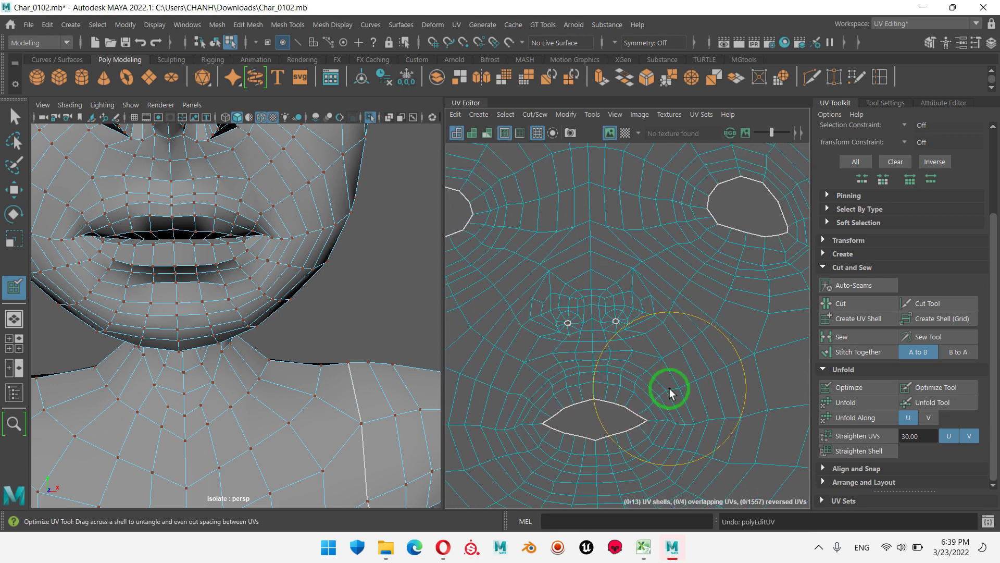
key("ctrl+z")
key("ctrl+z")
key("ctrl+z")
key("ctrl+z")
key("ctrl+z")
key("ctrl+z")
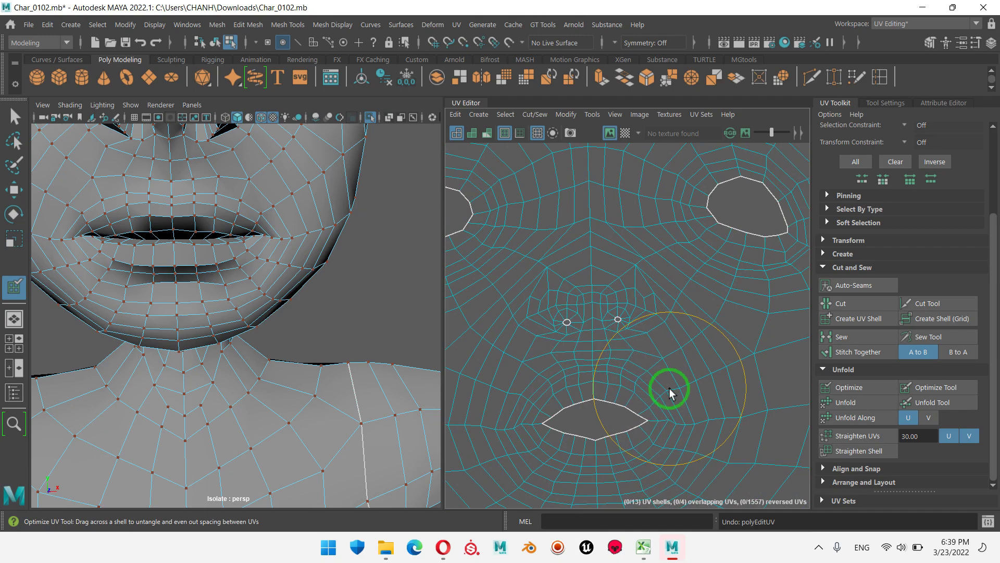
key("ctrl+z")
key("ctrl+z")
key("ctrl+z")
key("ctrl+z")
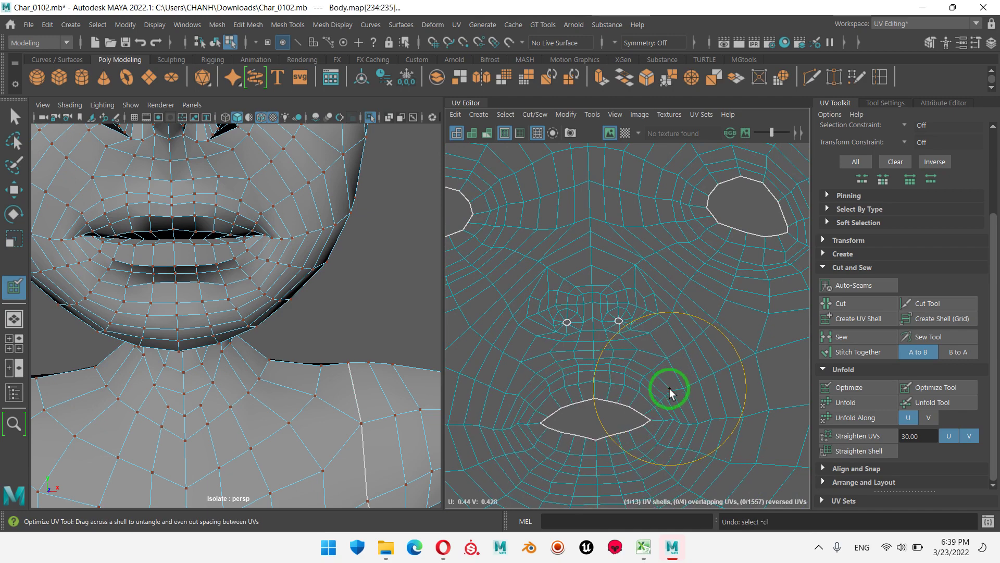
key("ctrl+z")
key("ctrl+z")
key("ctrl+z")
key("ctrl+z")
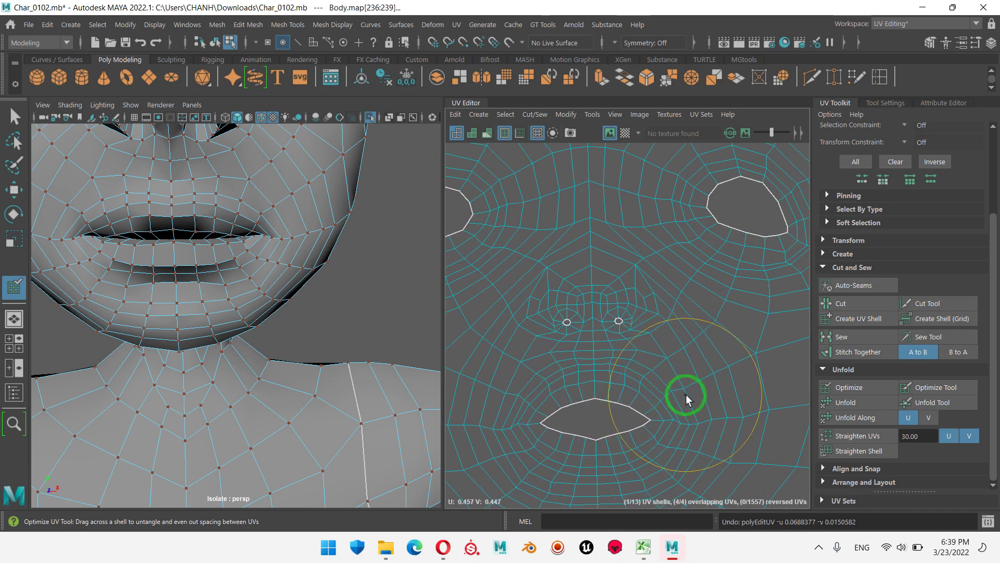
scroll(686, 395, "down", 3)
scroll(632, 355, "down", 2)
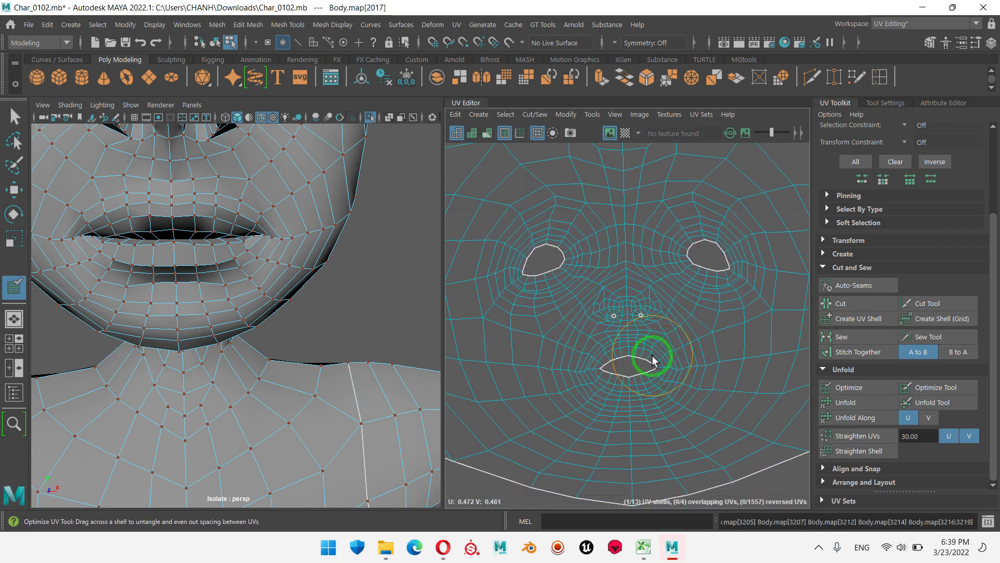
scroll(652, 355, "down", 5)
scroll(592, 257, "down", 2)
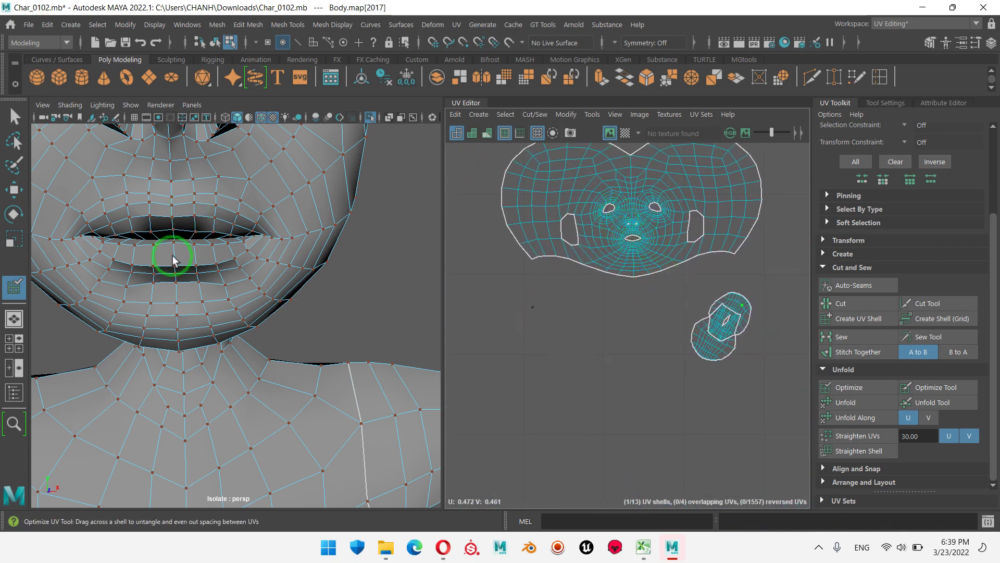
scroll(187, 274, "down", 5)
- Orbit around the body to inspect its existing seams from the front and sides
scroll(224, 318, "down", 4)
mouse_move(249, 345)
left_mouse_down("alt")
mouse_move(358, 299)
mouse_move(236, 302)
mouse_move(201, 290)
mouse_move(208, 315)
mouse_move(301, 297)
left_mouse_up("alt")
middle_click_drag(301, 297, 271, 298, "alt")
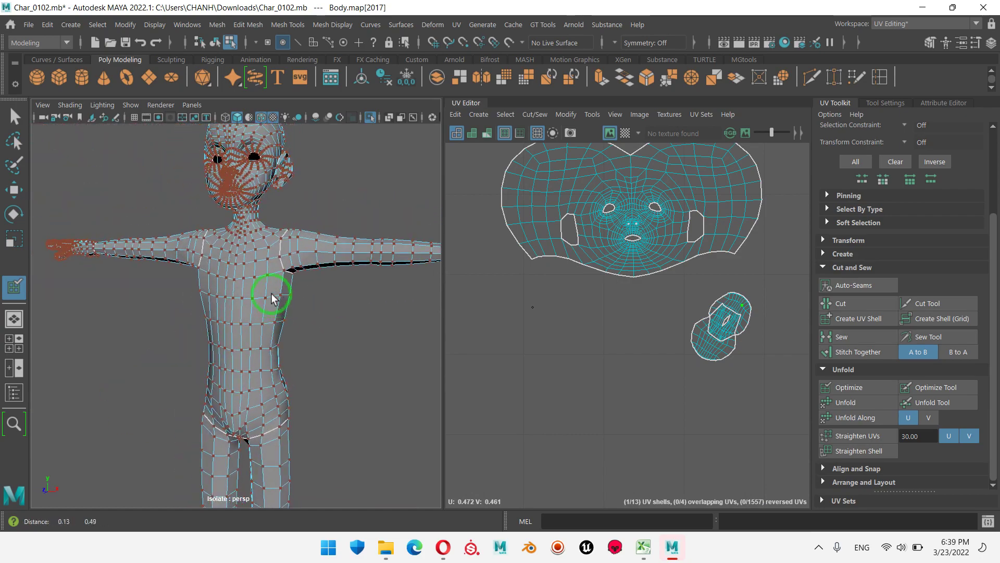
scroll(339, 301, "up", 3)
scroll(424, 309, "up", 2)
scroll(305, 323, "down", 5)
mouse_move(306, 324)
left_mouse_down("alt")
mouse_move(251, 341)
mouse_move(270, 324)
mouse_move(237, 314)
mouse_move(180, 334)
mouse_move(321, 317)
mouse_move(240, 322)
mouse_move(252, 312)
mouse_move(261, 250)
mouse_move(254, 281)
left_mouse_up("alt")
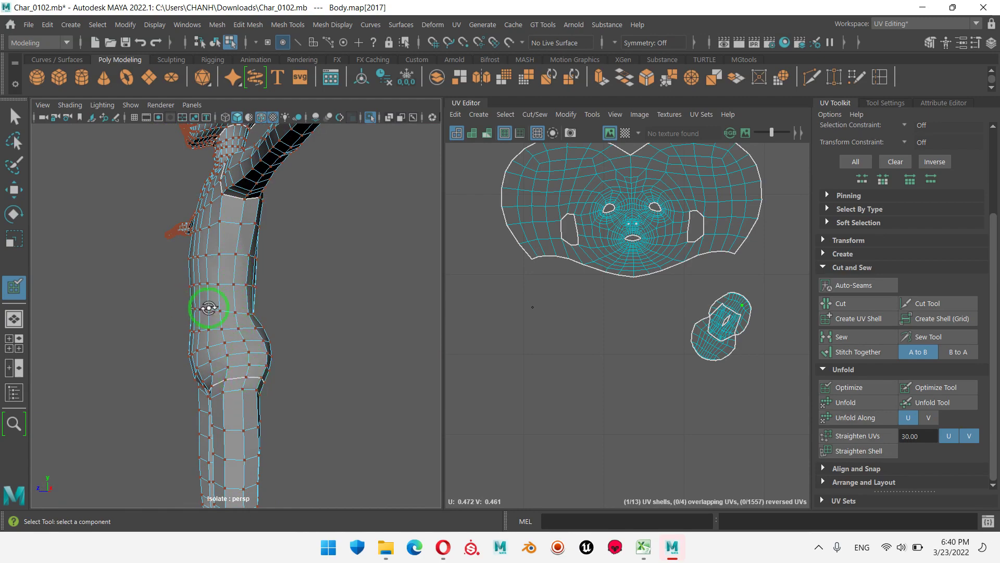
left_click_drag(208, 308, 243, 251, "alt")
mouse_move(262, 370)
left_mouse_down("alt")
mouse_move(331, 313)
mouse_move(263, 308)
mouse_move(282, 261)
mouse_move(258, 228)
left_mouse_up("alt")
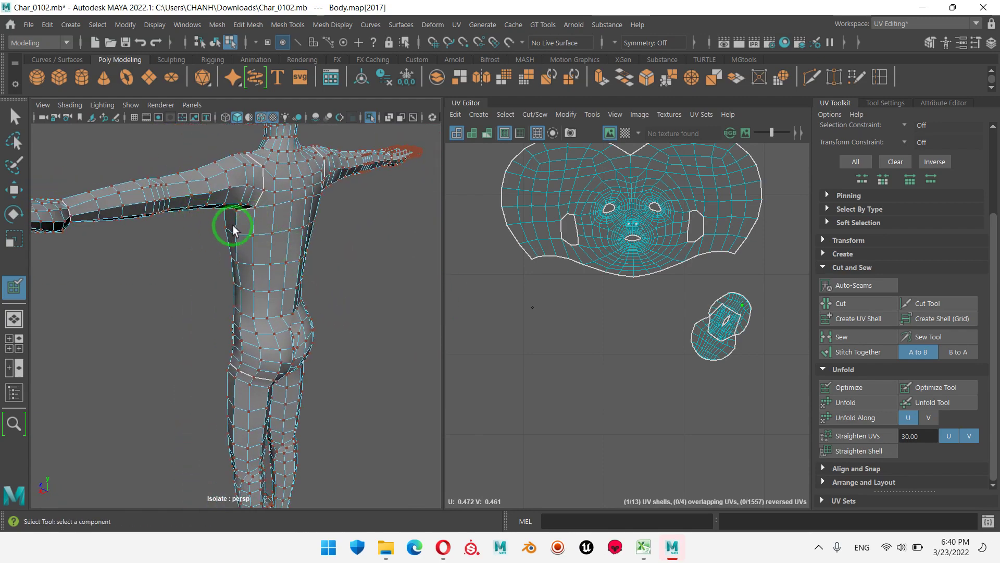
left_click_drag(233, 267, 322, 252, "alt")
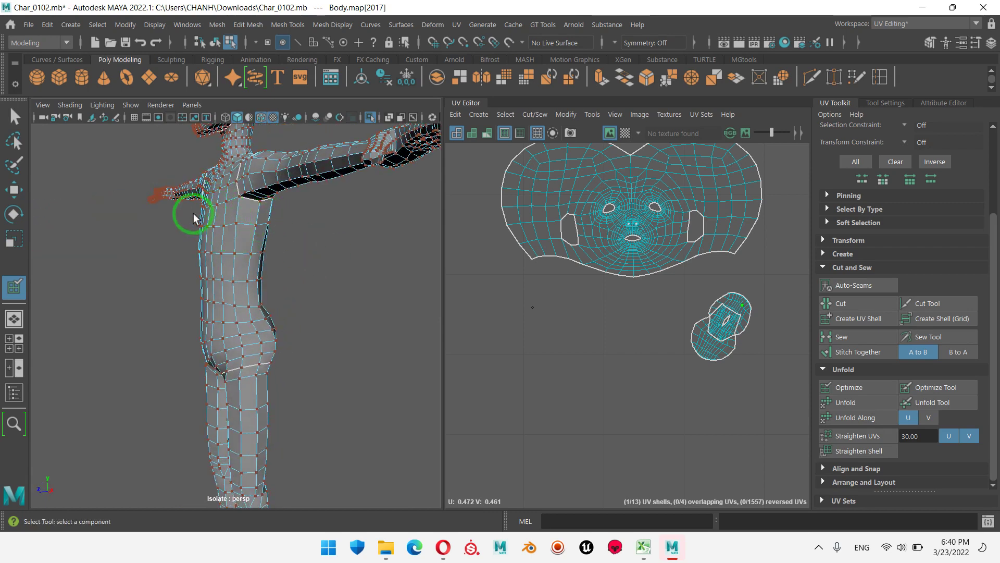
mouse_move(293, 258)
left_mouse_down("alt")
mouse_move(286, 286)
mouse_move(281, 276)
mouse_move(312, 245)
mouse_move(270, 282)
left_mouse_up("alt")
mouse_move(270, 281)
right_mouse_down("alt")
mouse_move(353, 264)
mouse_move(301, 267)
right_mouse_up("alt")
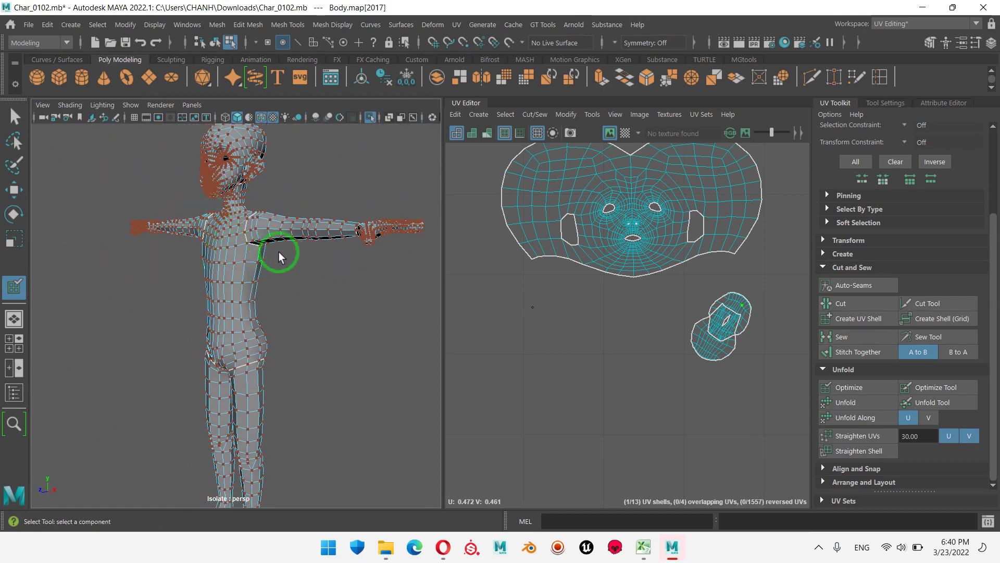
- Inspect the back, hip and torso seams, then switch the body to Edge selection
mouse_move(279, 252)
left_mouse_down("alt")
mouse_move(250, 313)
mouse_move(133, 289)
left_mouse_up("alt")
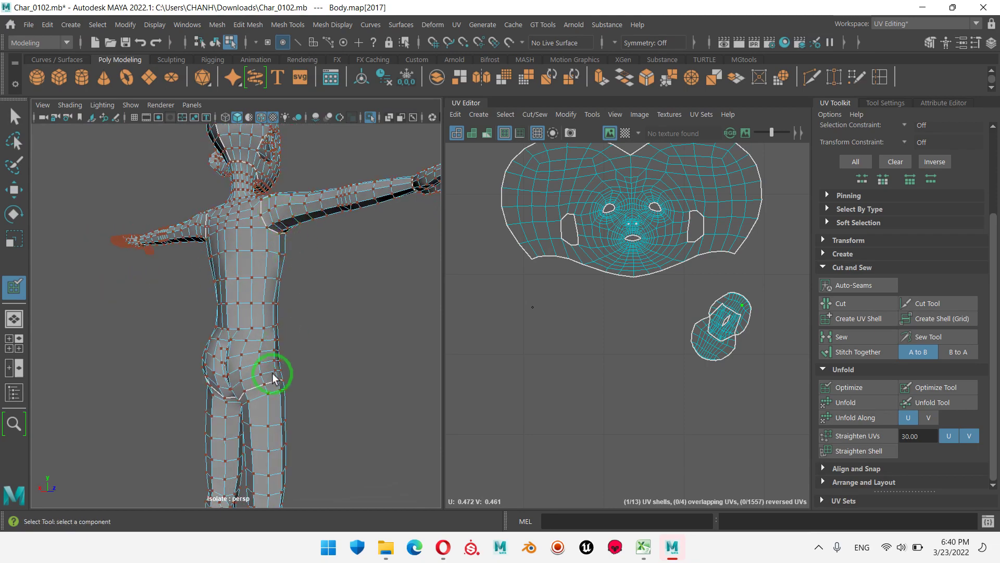
mouse_move(272, 376)
left_mouse_down("alt")
mouse_move(351, 286)
mouse_move(476, 290)
left_mouse_up("alt")
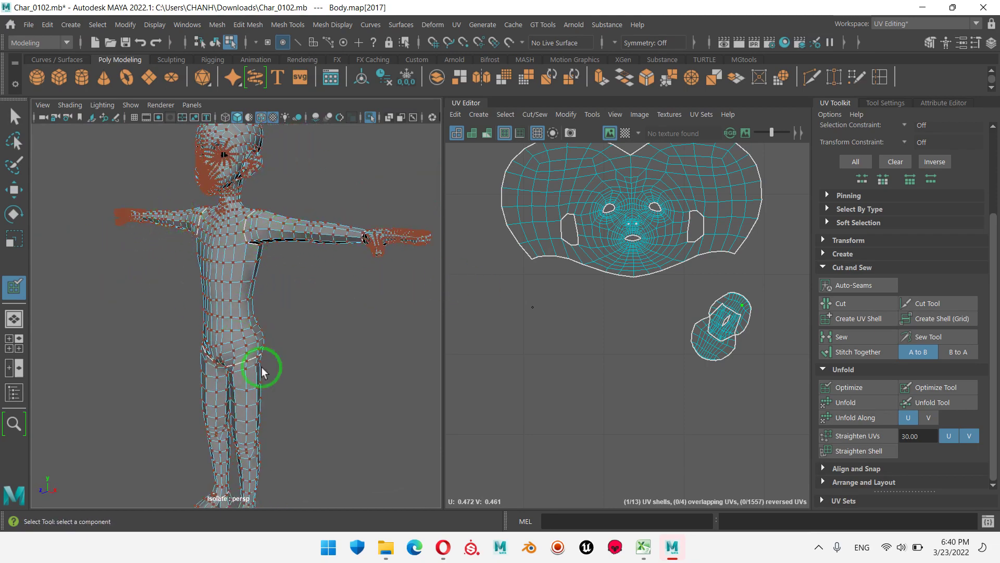
left_click_drag(259, 286, 196, 291, "alt")
mouse_move(196, 291)
right_mouse_down("alt")
mouse_move(395, 323)
mouse_move(332, 309)
mouse_move(250, 245)
right_mouse_up("alt")
left_click_drag(251, 245, 197, 250, "alt")
right_click_drag(196, 250, 276, 211, "alt")
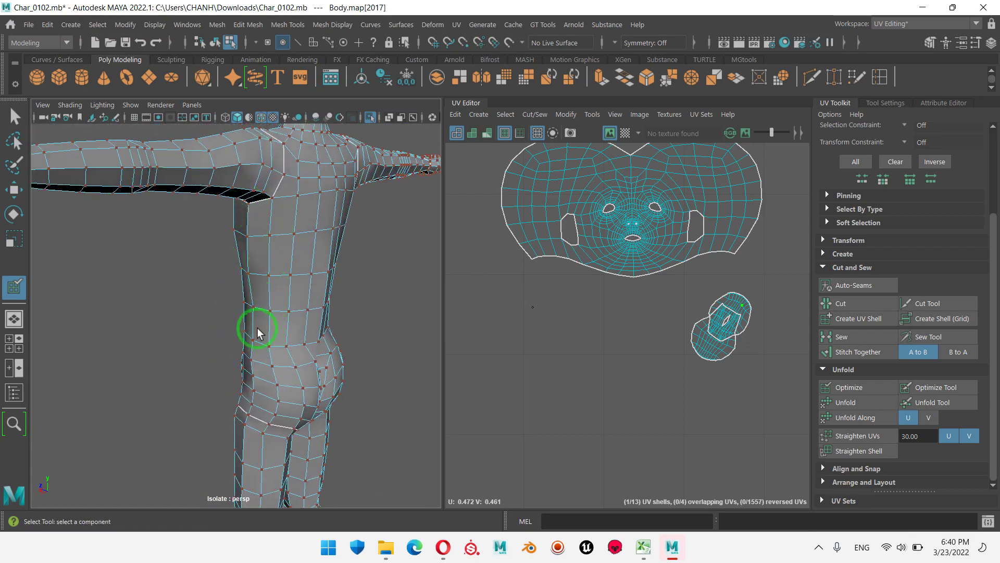
left_click_drag(249, 406, 173, 137, "alt")
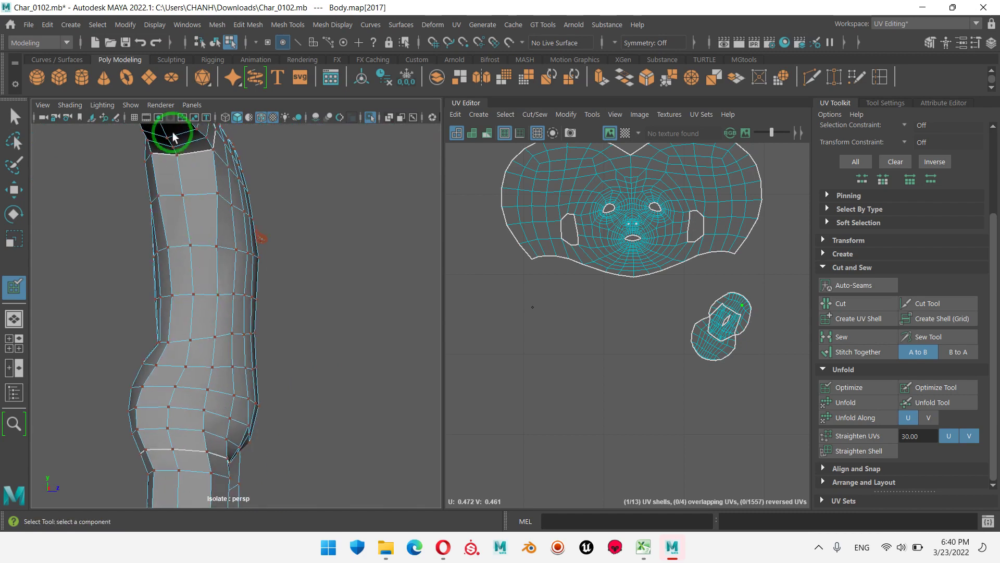
mouse_move(187, 454)
left_mouse_down("alt")
mouse_move(261, 232)
mouse_move(266, 246)
mouse_move(233, 263)
left_mouse_up("alt")
mouse_move(224, 178)
right_mouse_down()
mouse_move(224, 246)
mouse_move(233, 139)
right_mouse_up()
mouse_move(233, 139)
left_mouse_down("alt")
mouse_move(223, 216)
mouse_move(217, 184)
left_mouse_up("alt")
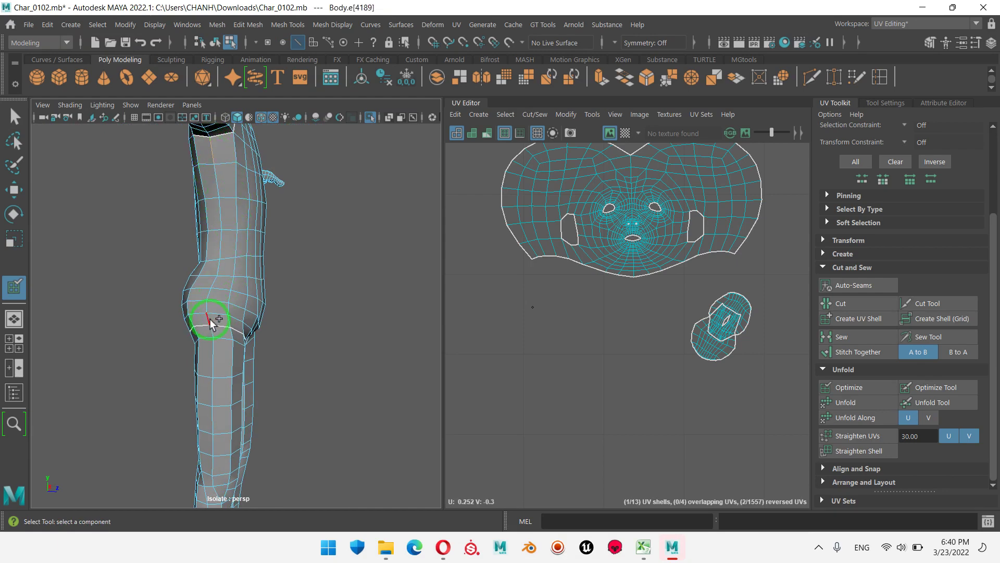
- Select an edge on the side of the body and orbit in on the side of the neck
mouse_move(265, 312)
left_mouse_down("alt")
mouse_move(313, 283)
mouse_move(493, 279)
left_mouse_up("alt")
left_click(237, 170)
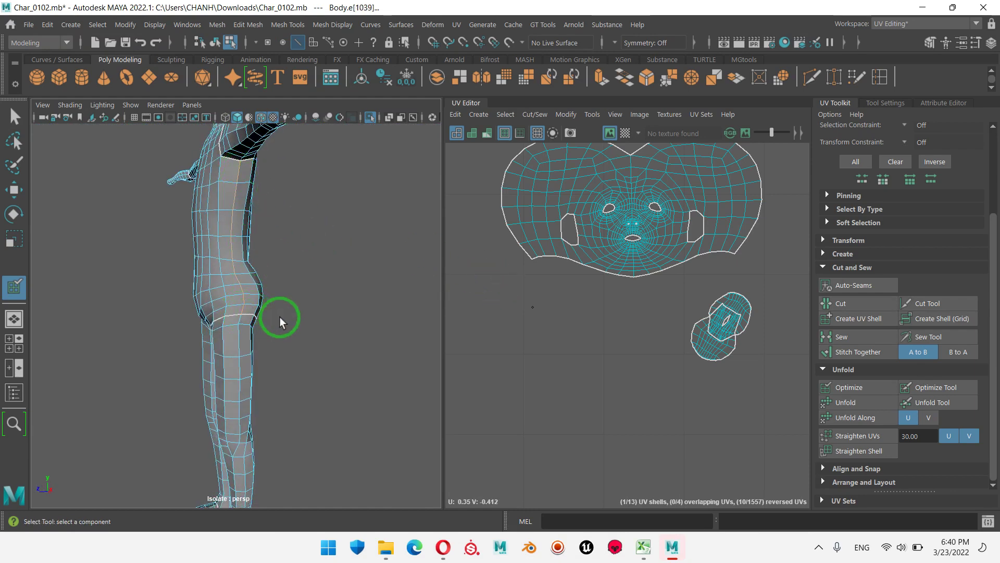
right_click_drag(362, 311, 311, 295, "alt")
mouse_move(322, 290)
left_mouse_down("alt")
mouse_move(255, 268)
mouse_move(175, 300)
mouse_move(179, 256)
left_mouse_up("alt")
right_click_drag(178, 257, 346, 308, "alt")
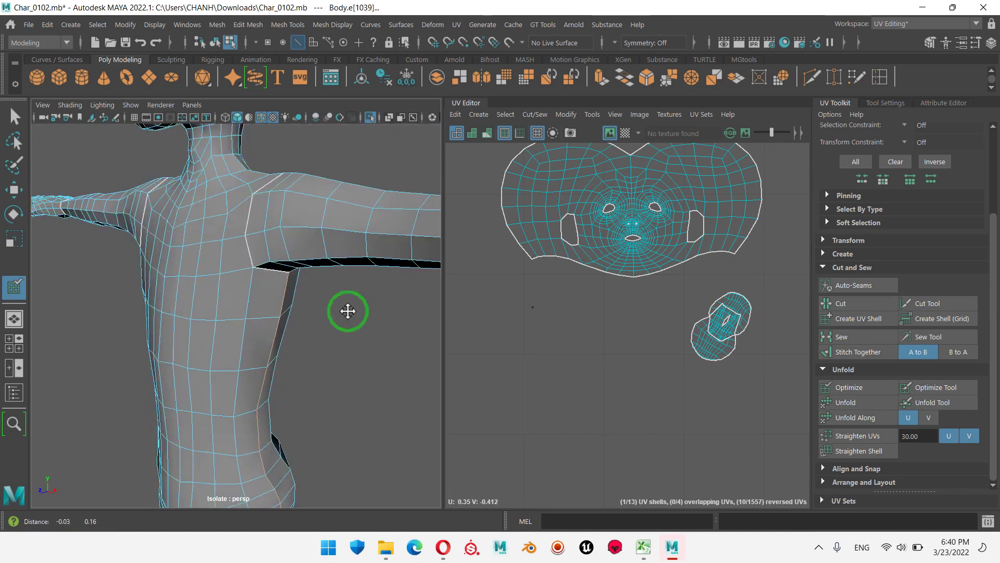
mouse_move(346, 308)
left_mouse_down("alt")
mouse_move(312, 357)
mouse_move(207, 308)
left_mouse_up("alt")
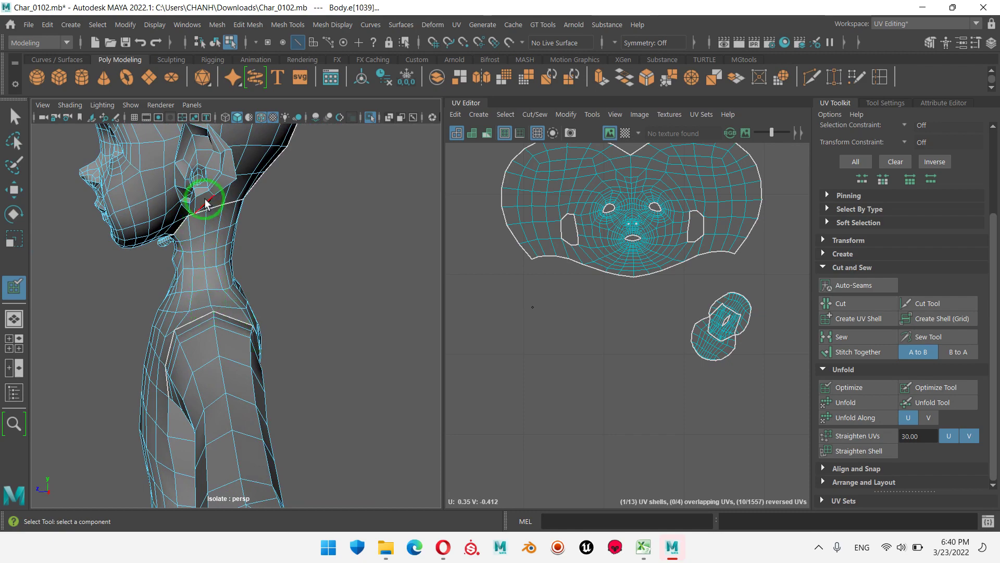
right_click_drag(232, 323, 268, 308, "alt")
mouse_move(267, 308)
left_mouse_down("alt")
mouse_move(191, 308)
mouse_move(252, 284)
mouse_move(308, 278)
left_mouse_up("alt")
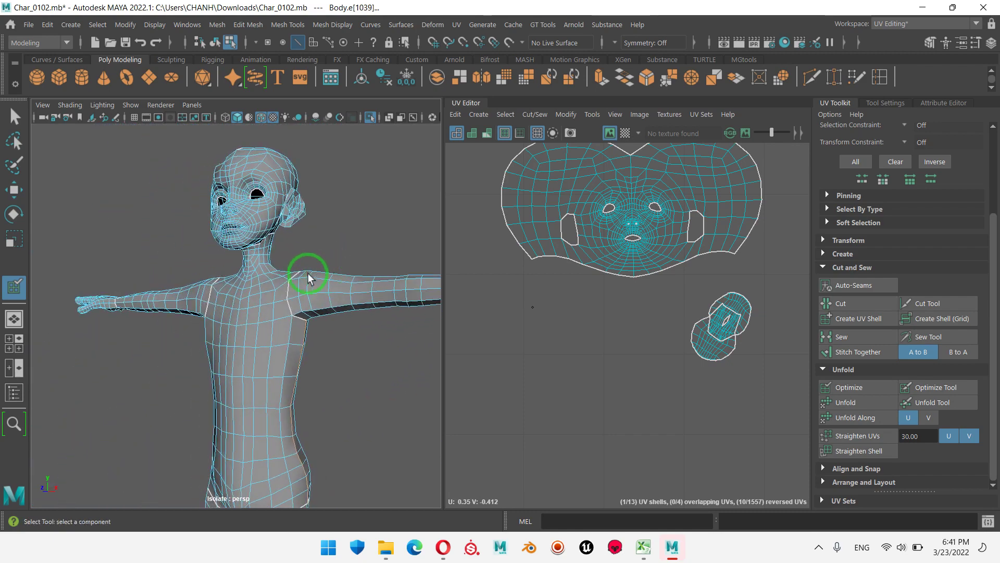
right_click_drag(278, 303, 358, 280, "alt")
mouse_move(358, 279)
left_mouse_down("alt")
mouse_move(279, 342)
mouse_move(172, 256)
mouse_move(218, 308)
mouse_move(166, 254)
mouse_move(218, 328)
left_mouse_up("alt")
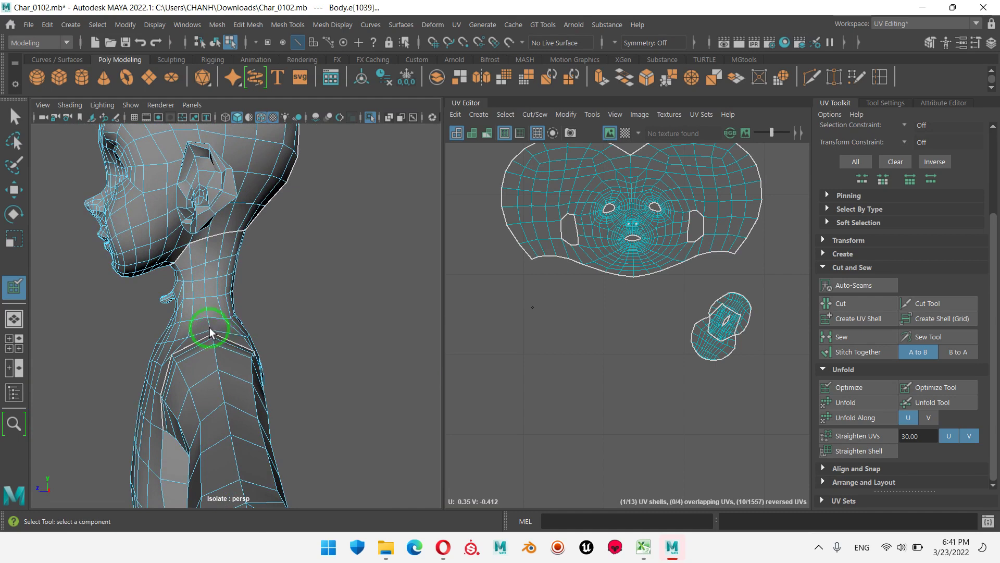
- Select edges running up the side of the neck and cut them into a UV seam
left_click(208, 243)
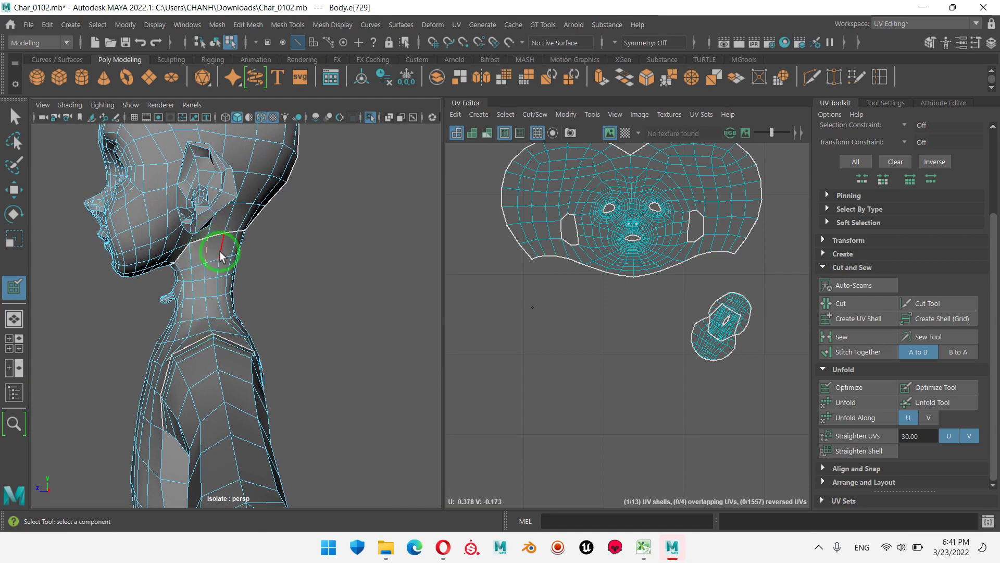
left_click(207, 251)
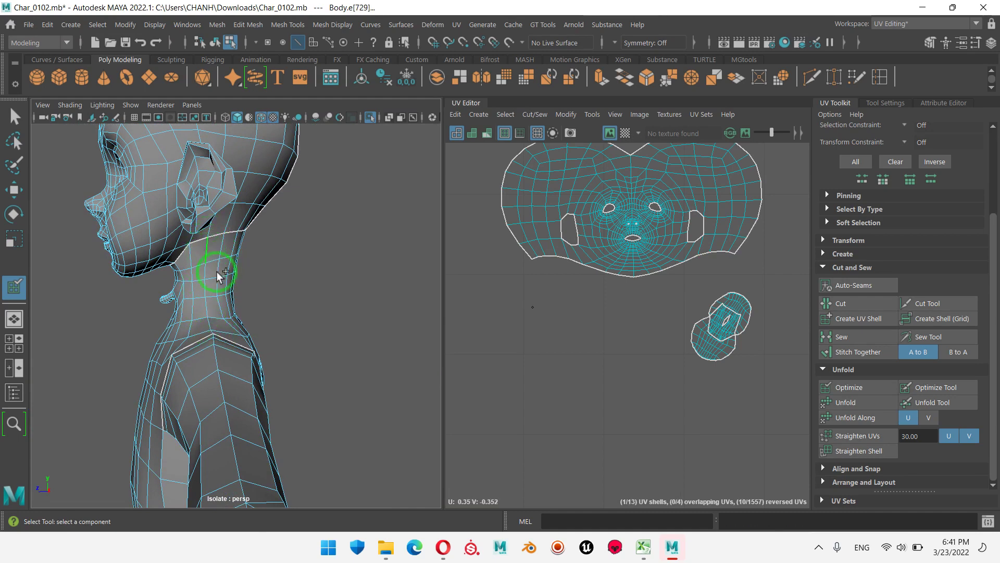
mouse_move(257, 369)
left_mouse_down("alt")
mouse_move(257, 390)
mouse_move(264, 330)
mouse_move(358, 324)
mouse_move(384, 335)
left_mouse_up("alt")
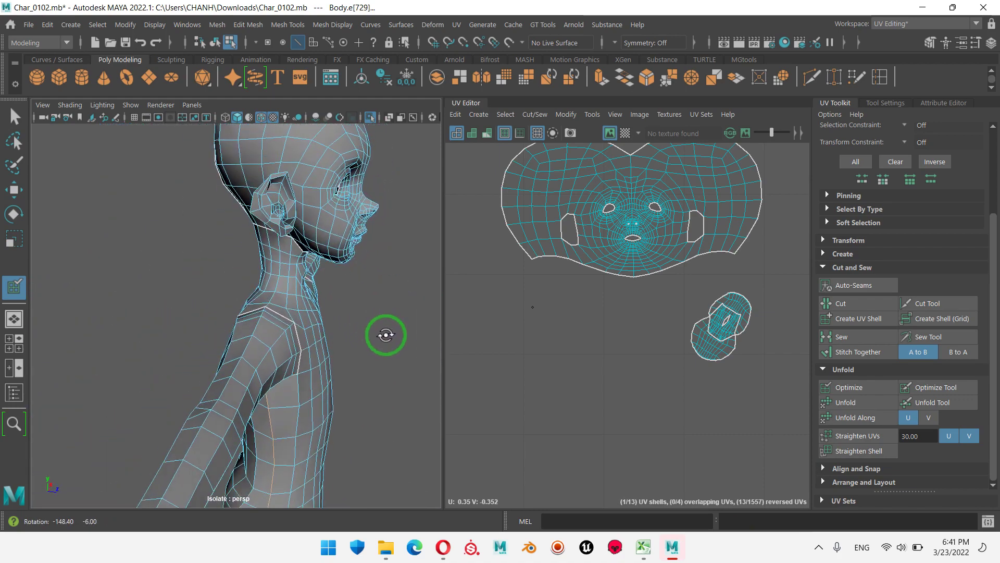
left_click(278, 243)
mouse_move(278, 243)
left_mouse_down("alt")
mouse_move(297, 339)
mouse_move(266, 317)
left_mouse_up("alt")
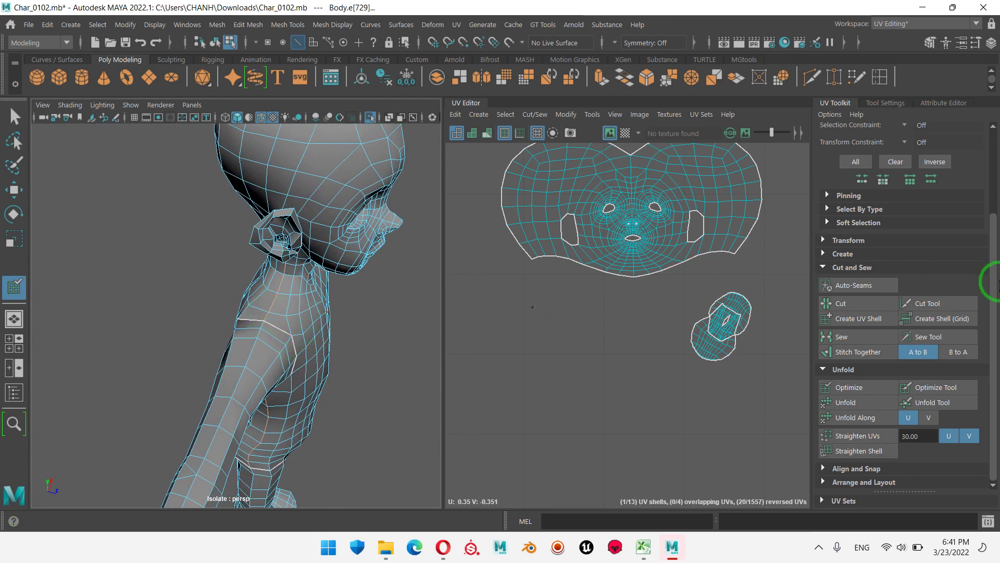
left_click(864, 304)
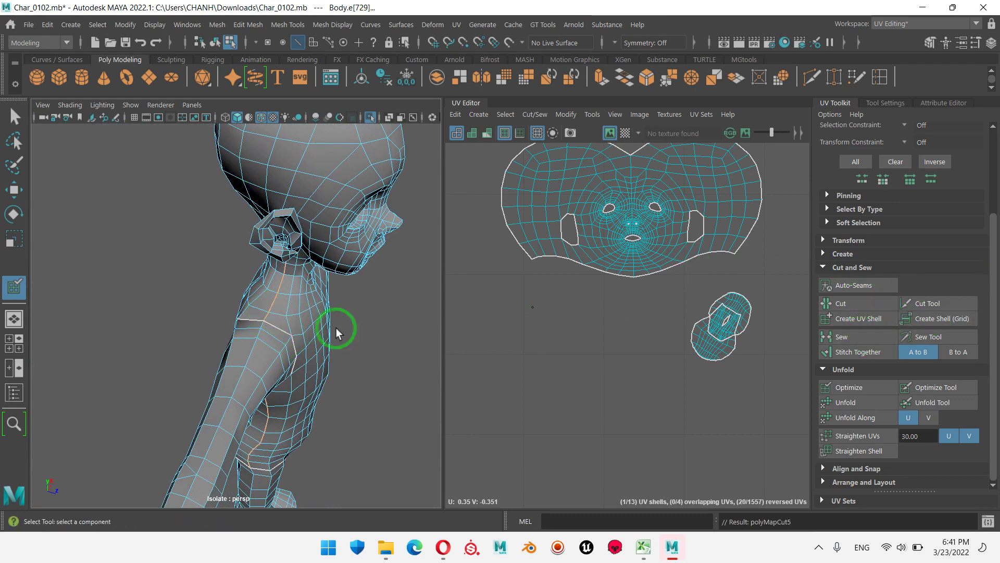
mouse_move(338, 331)
left_mouse_down("alt")
mouse_move(336, 362)
mouse_move(197, 336)
mouse_move(116, 336)
mouse_move(357, 335)
mouse_move(216, 306)
left_mouse_up("alt")
- Return to whole-object selection and bring the torso UV shell into view
right_click(221, 308)
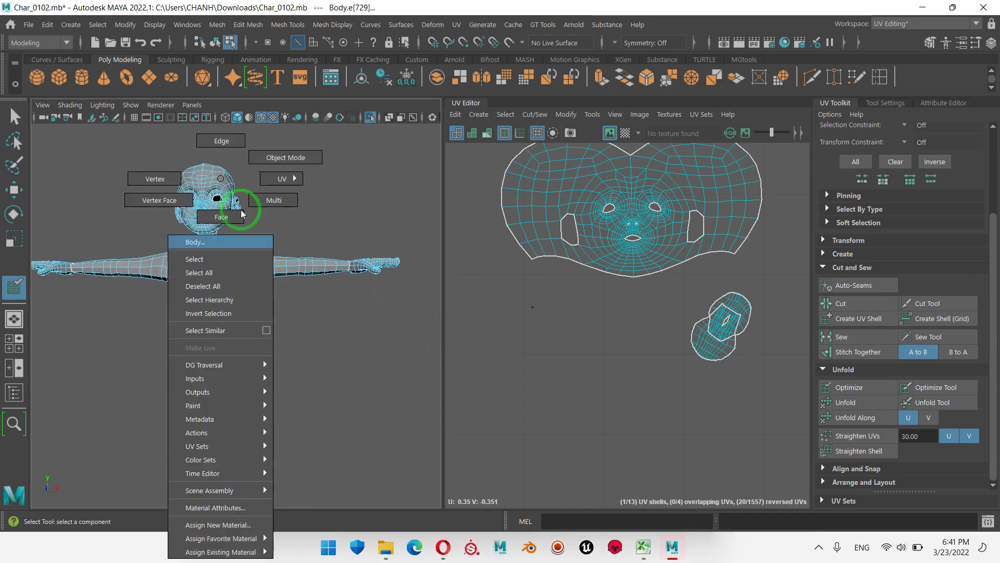
left_click(285, 157)
scroll(797, 425, "down", 5)
middle_click_drag(648, 318, 605, 161, "alt")
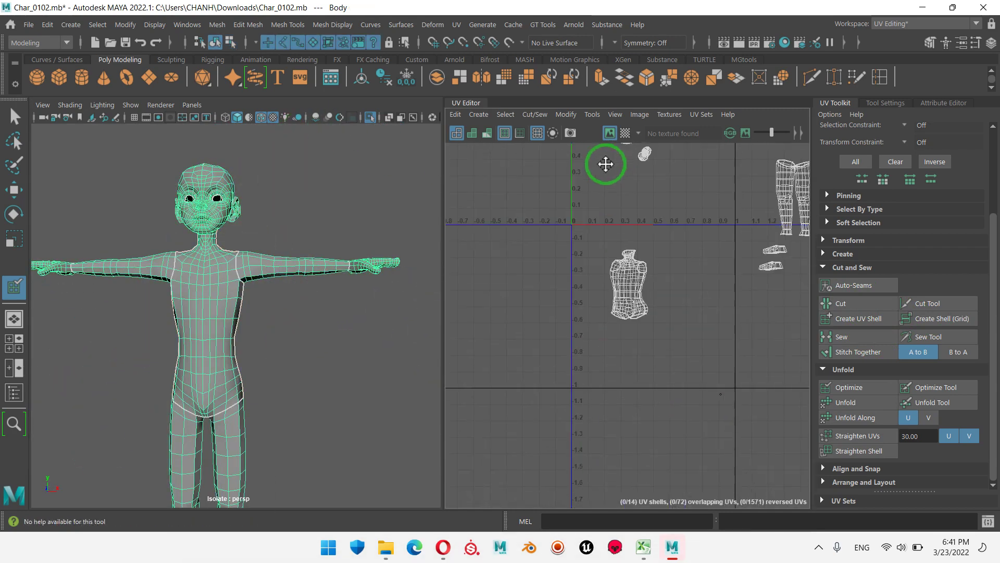
right_click_drag(605, 161, 760, 302, "alt")
right_click(646, 304)
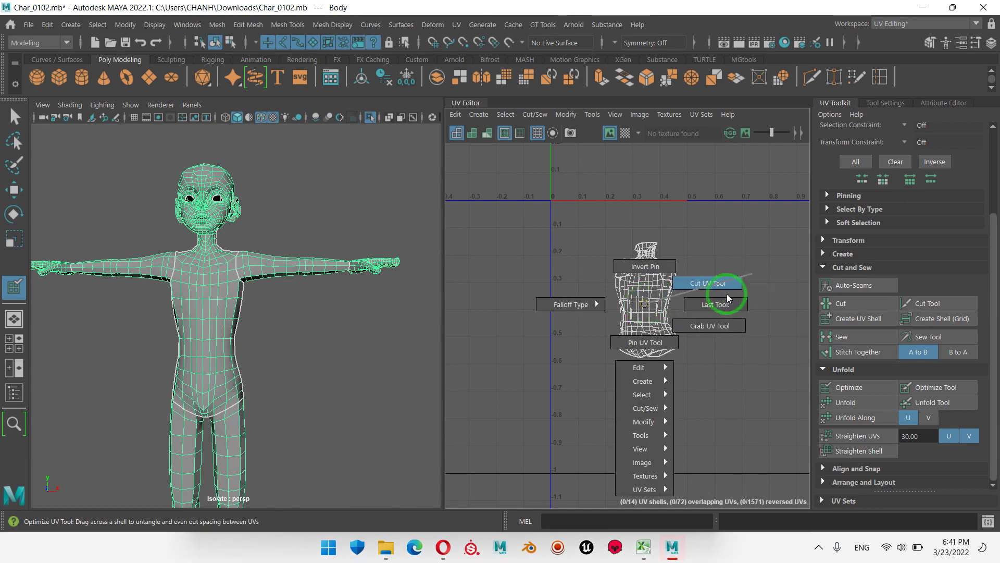
right_click_drag(649, 307, 638, 298)
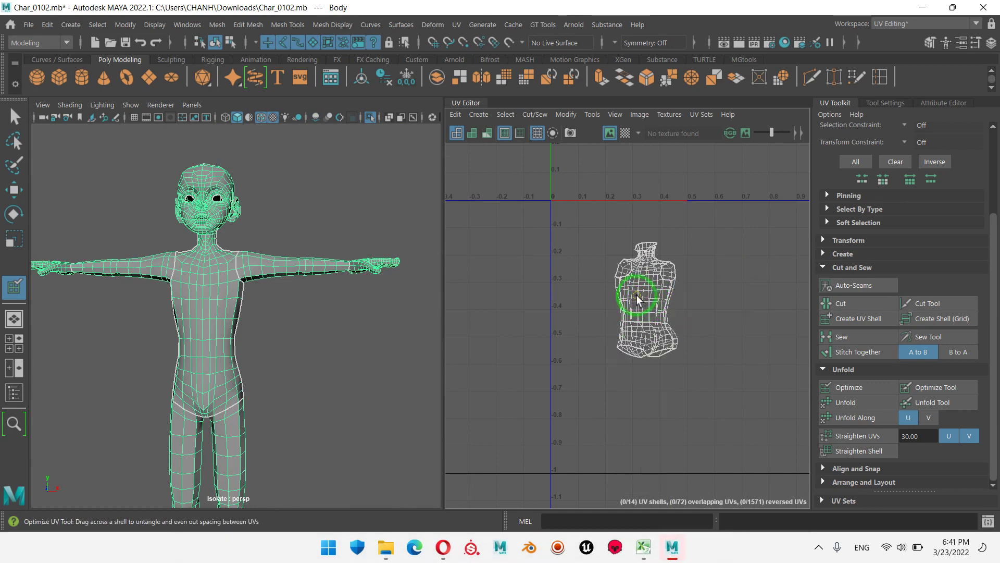
- Select the whole torso UV shell and unfold it
key("w")
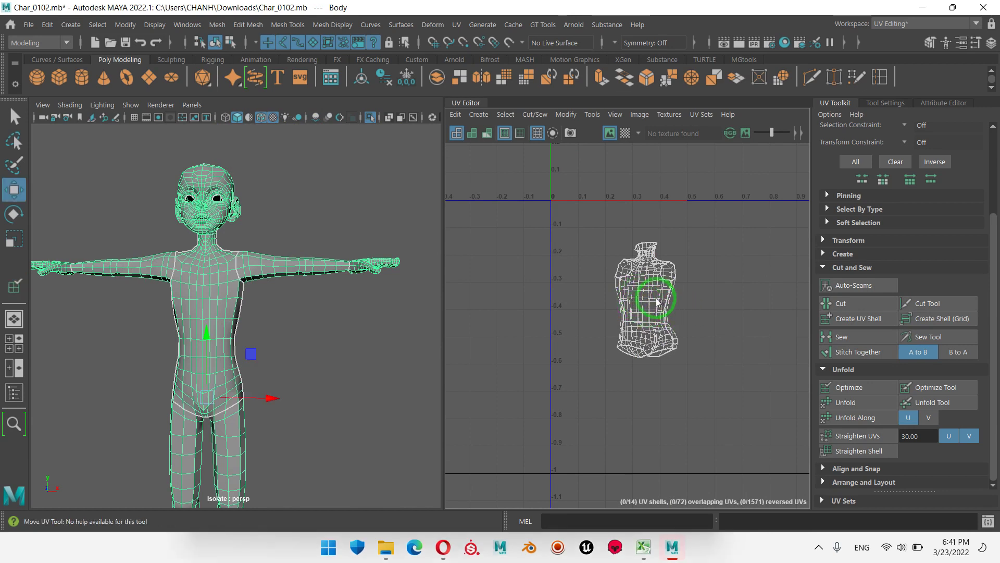
right_click_drag(644, 300, 755, 293)
left_click(639, 304)
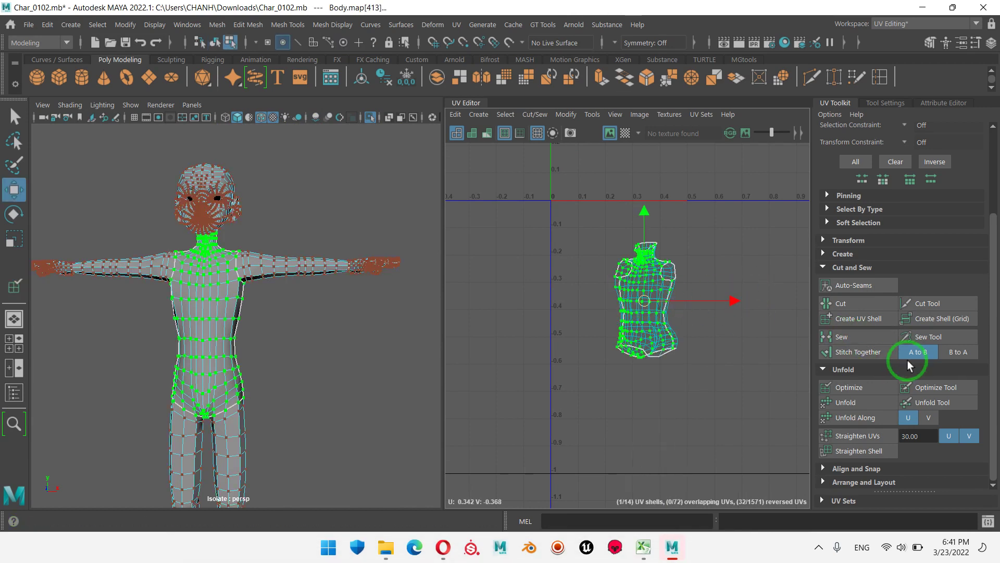
left_click(853, 402)
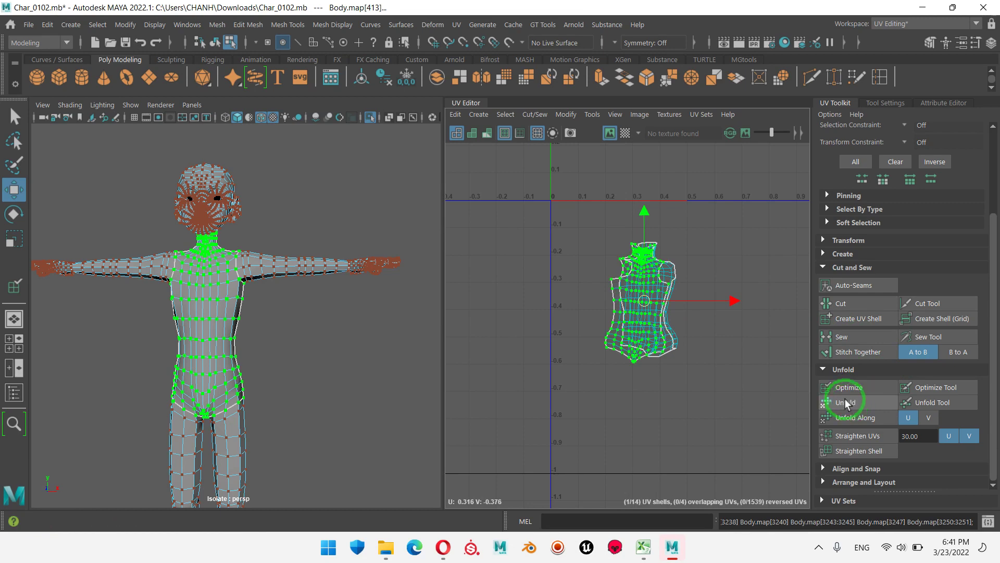
left_click(692, 312)
- Move the two overlapping torso shells apart and unfold the left shell near U 0.1
left_click(632, 302)
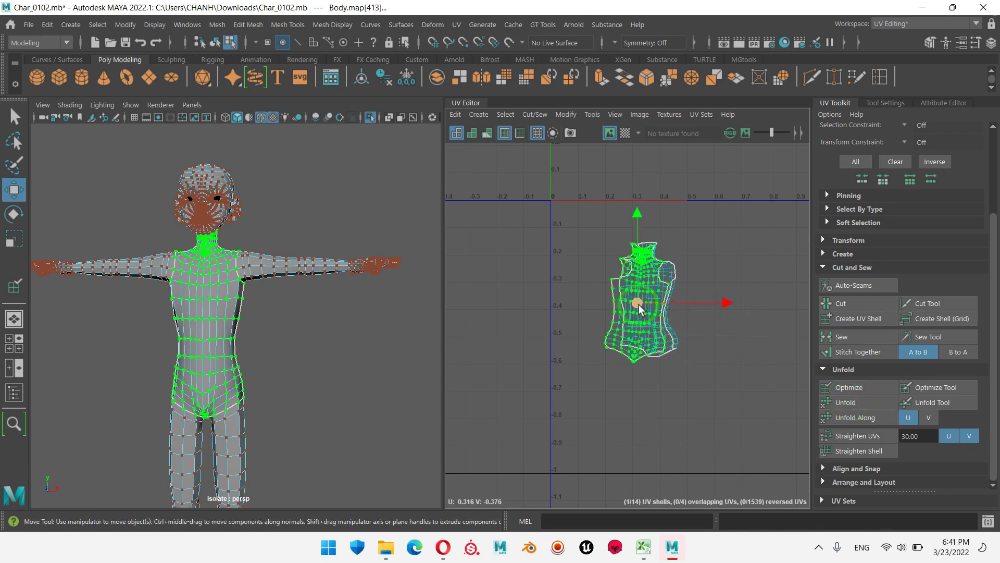
left_click_drag(632, 308, 716, 284)
left_click(665, 319)
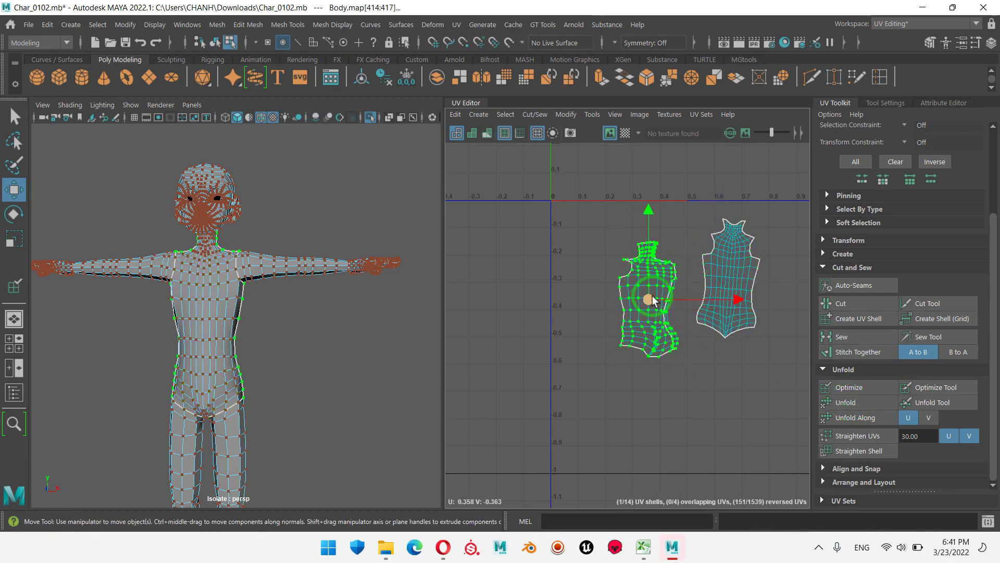
left_click_drag(651, 294, 591, 285)
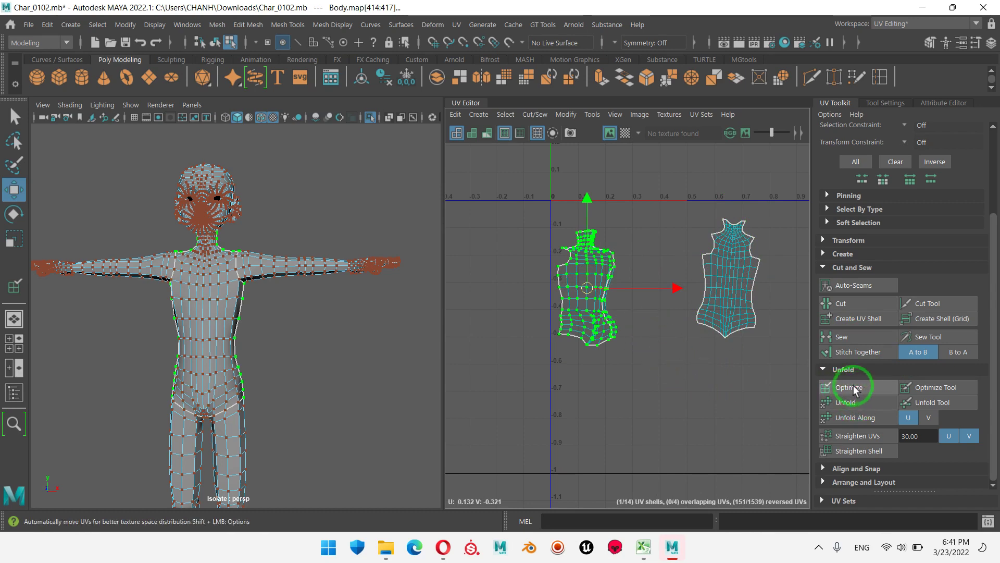
left_click(858, 402)
- Clear the UV selection and orbit to an angled view of the shoulder
left_click(650, 358)
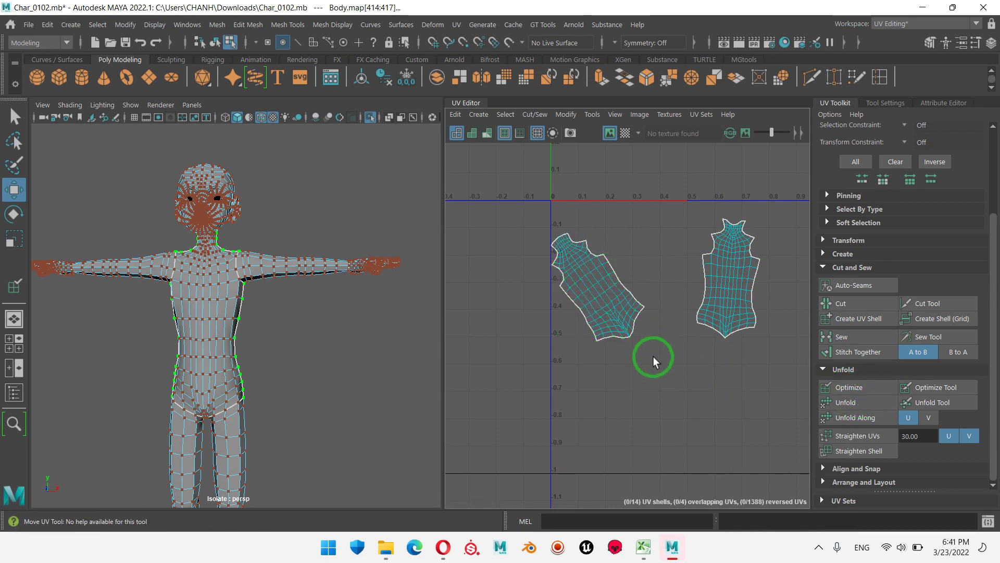
left_click(211, 333)
scroll(211, 333, "down", 2)
scroll(210, 333, "down", 2)
scroll(270, 339, "down", 1)
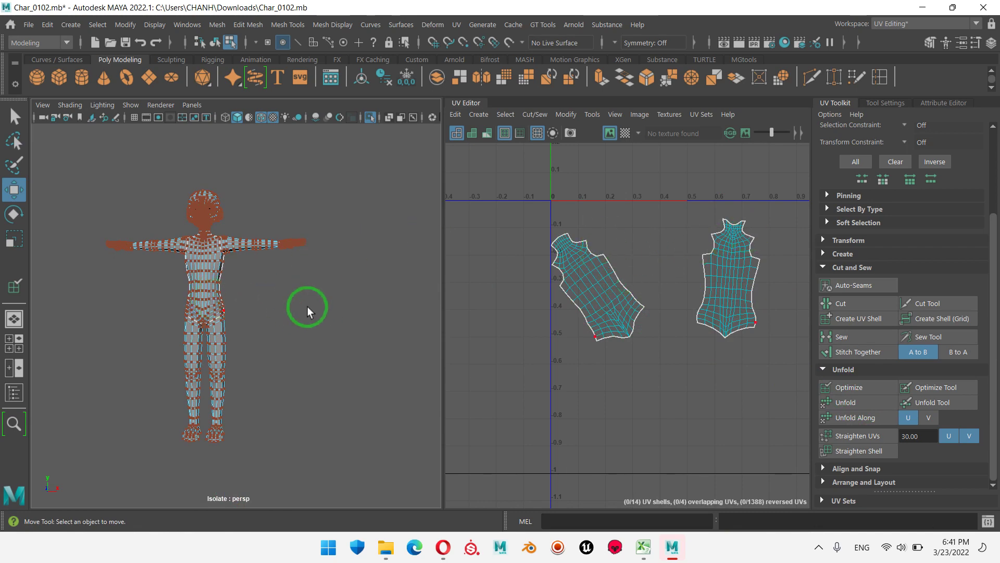
mouse_move(349, 302)
left_mouse_down("alt")
mouse_move(174, 341)
mouse_move(280, 329)
left_mouse_up("alt")
scroll(304, 324, "up", 2)
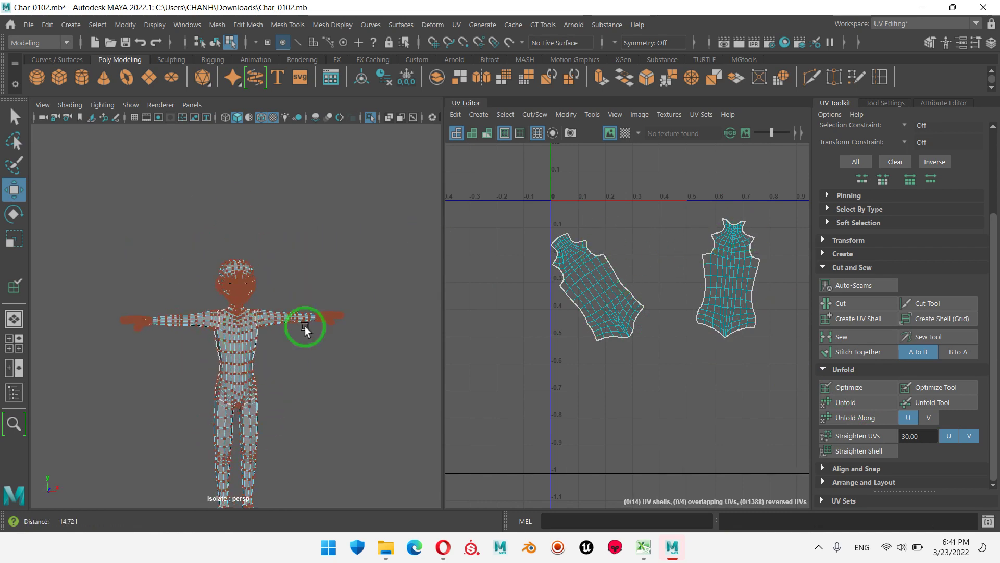
scroll(304, 328, "up", 3)
scroll(139, 305, "up", 2)
scroll(353, 346, "down", 1)
mouse_move(352, 345)
left_mouse_down("alt")
mouse_move(334, 311)
mouse_move(271, 330)
mouse_move(255, 297)
mouse_move(79, 318)
left_mouse_up("alt")
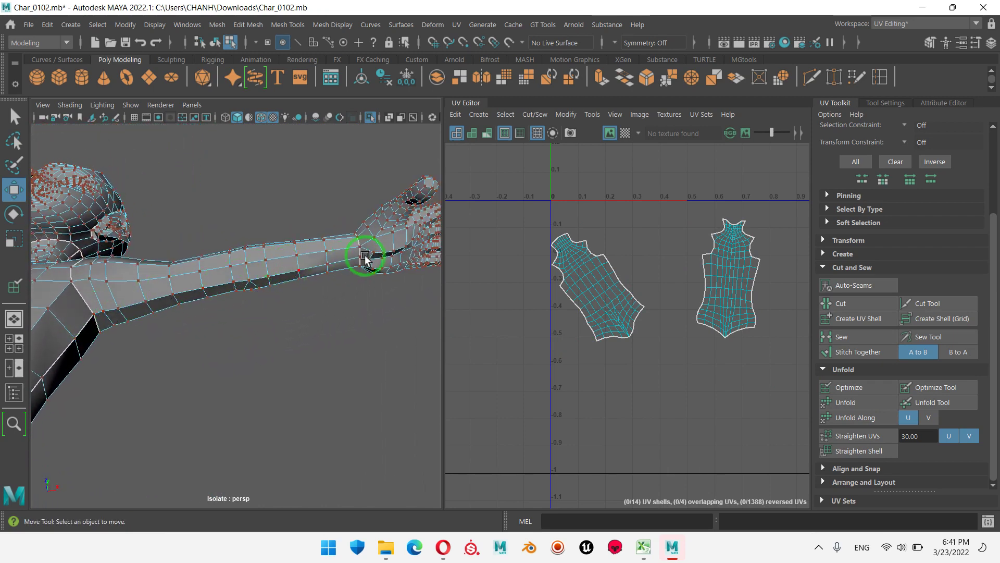
- In edge mode, select edge loops from the shoulder along the arm underside
right_click_drag(312, 219, 313, 128)
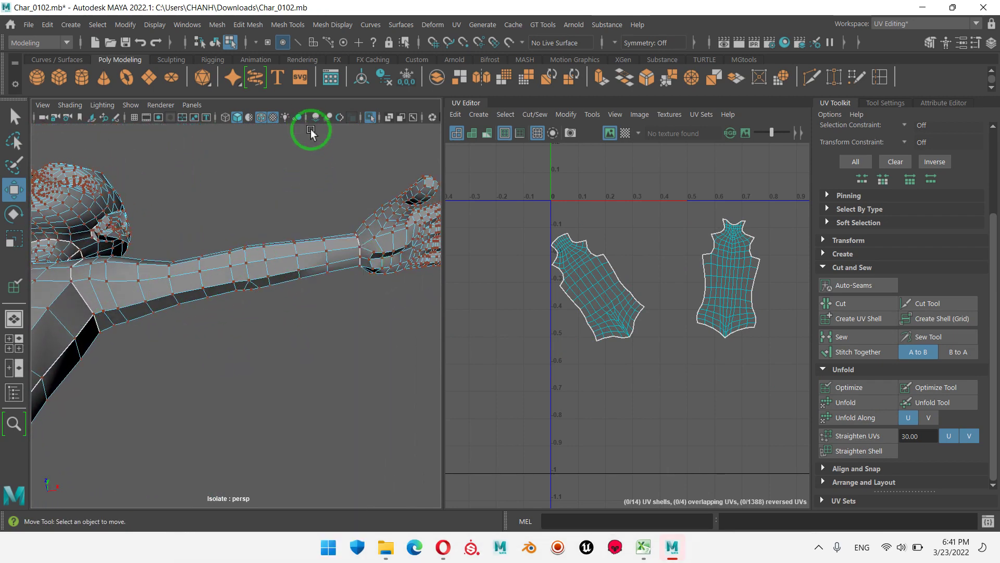
double_click(100, 312)
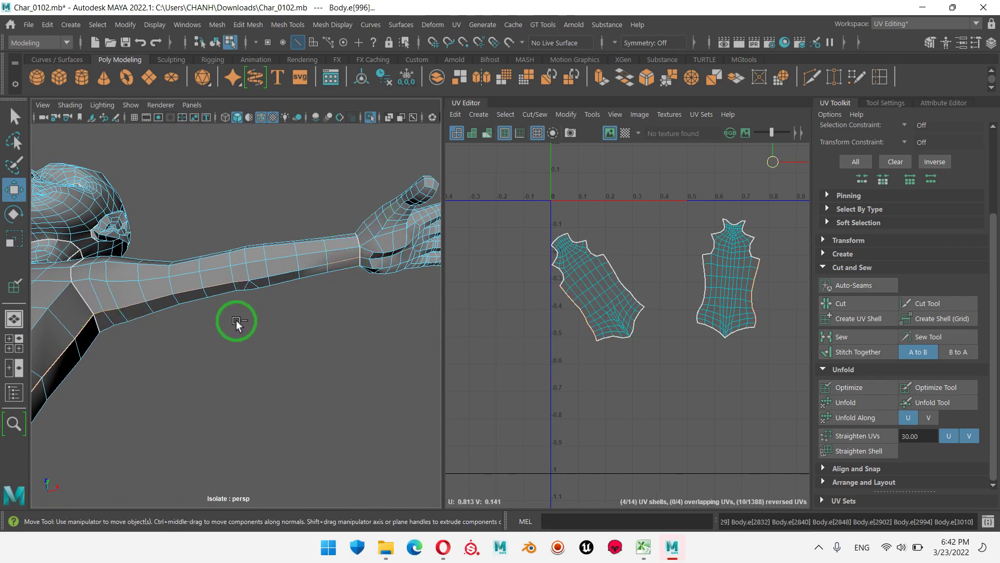
left_click(99, 312)
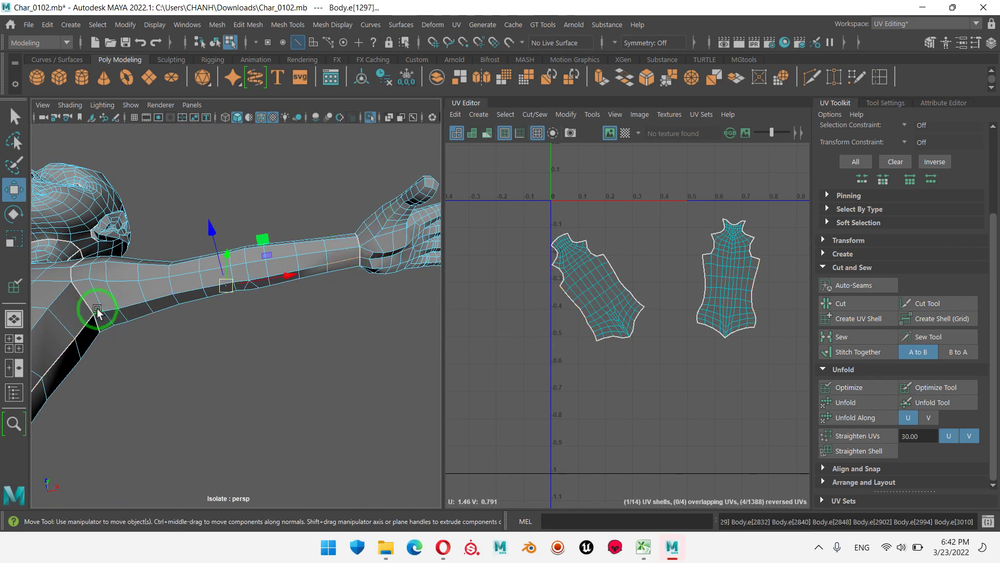
double_click(341, 258, "shift")
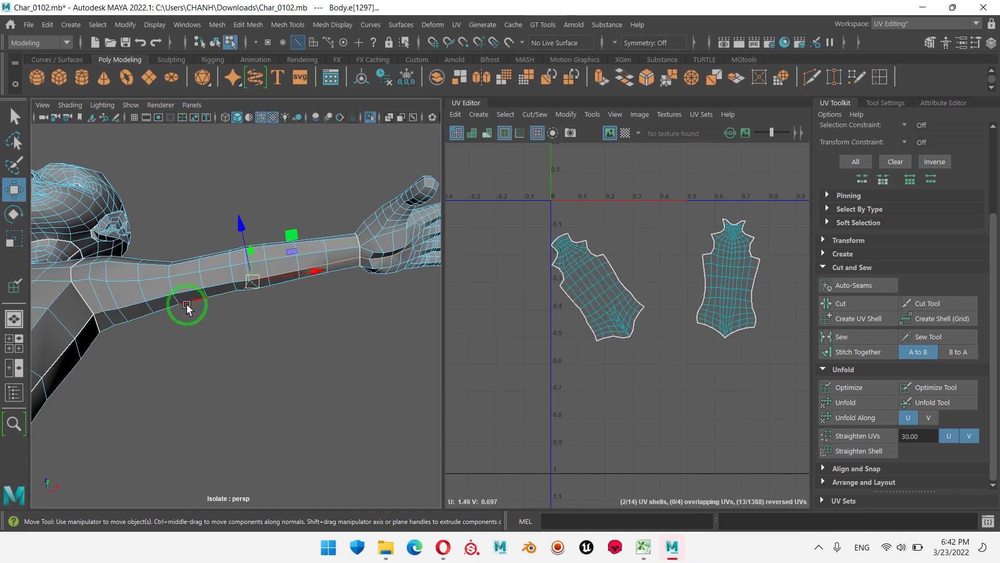
left_click_drag(187, 307, 394, 287, "alt")
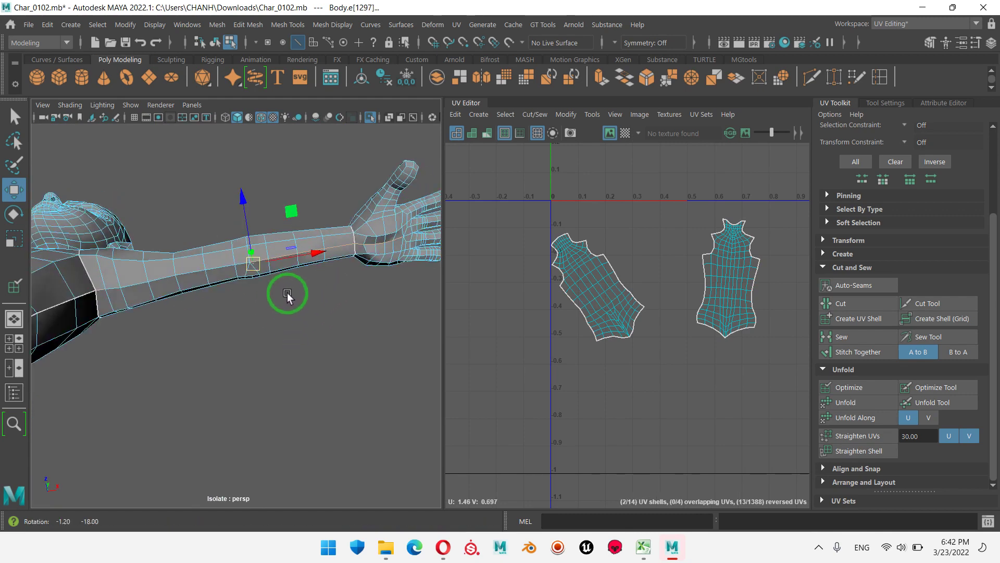
left_click(394, 287)
left_click(79, 287)
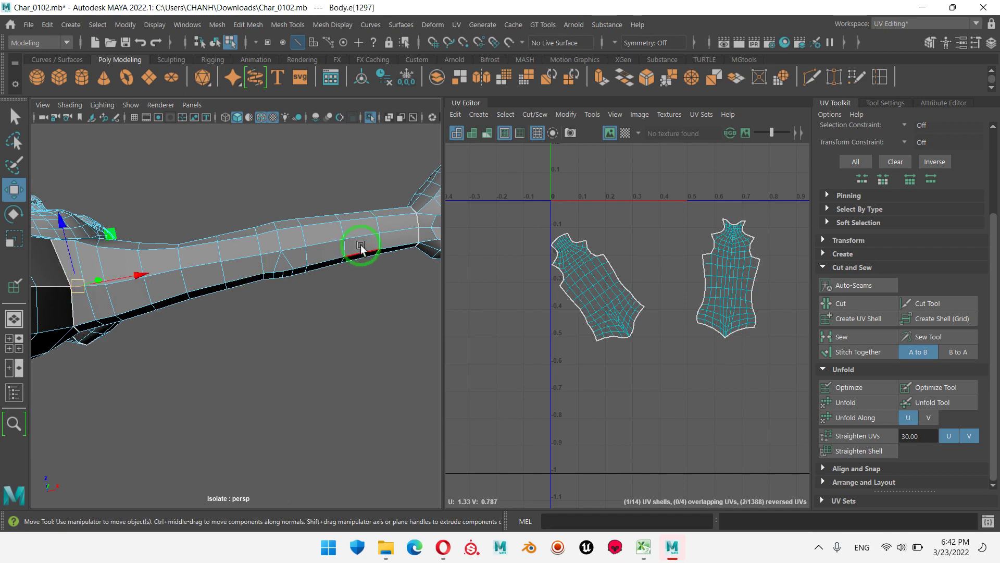
double_click(270, 253, "shift")
left_click_drag(362, 297, 330, 292, "alt")
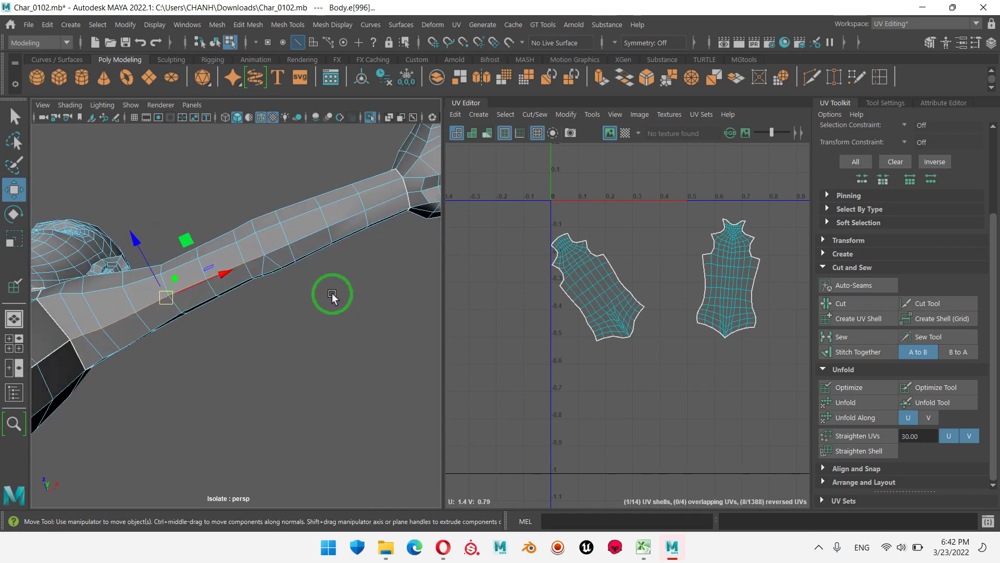
double_click(380, 209, "shift")
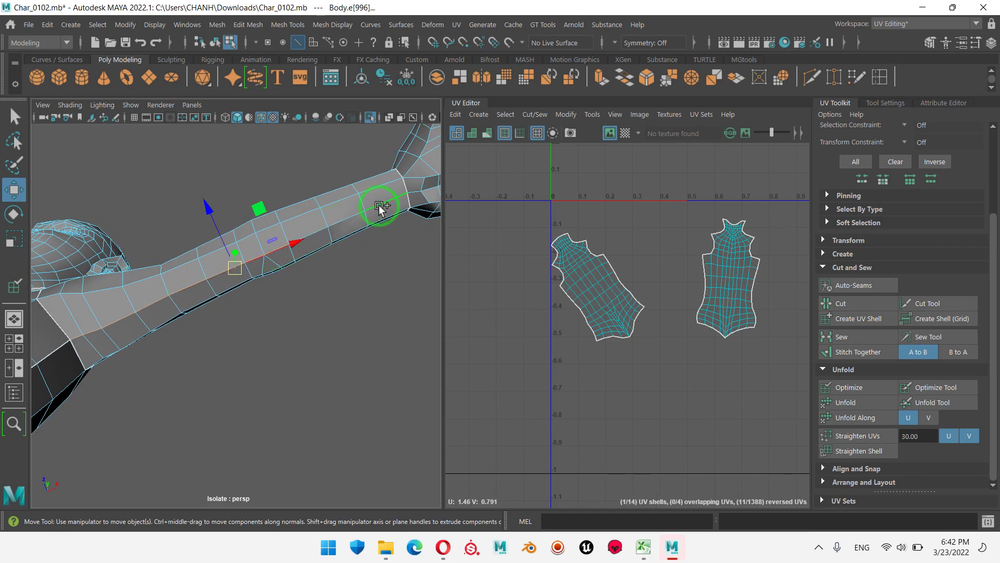
- Add the armpit and upper-arm underside edges to the seam selection
right_click_drag(384, 308, 100, 339, "alt")
left_click_drag(101, 339, 245, 384, "alt")
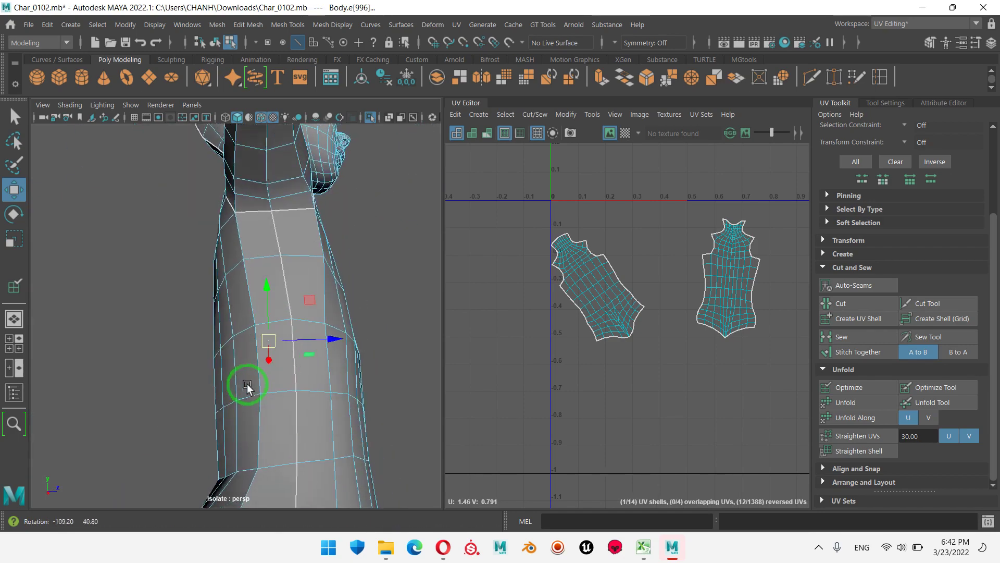
right_click_drag(245, 384, 267, 454, "alt")
mouse_move(267, 454)
left_mouse_down("alt")
mouse_move(306, 368)
mouse_move(267, 319)
mouse_move(326, 380)
mouse_move(315, 405)
left_mouse_up("alt")
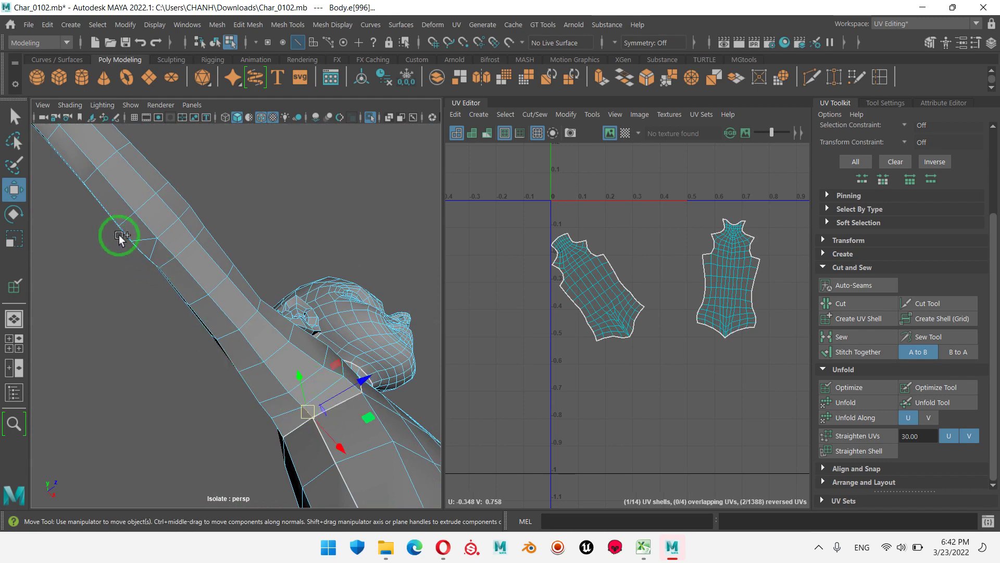
left_click(145, 224, "shift")
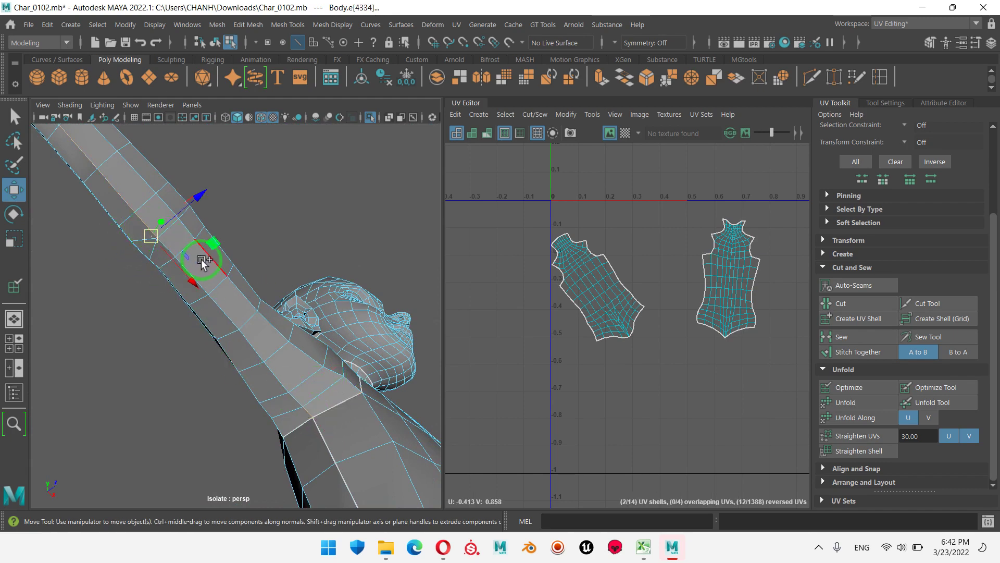
left_click_drag(191, 270, 201, 282)
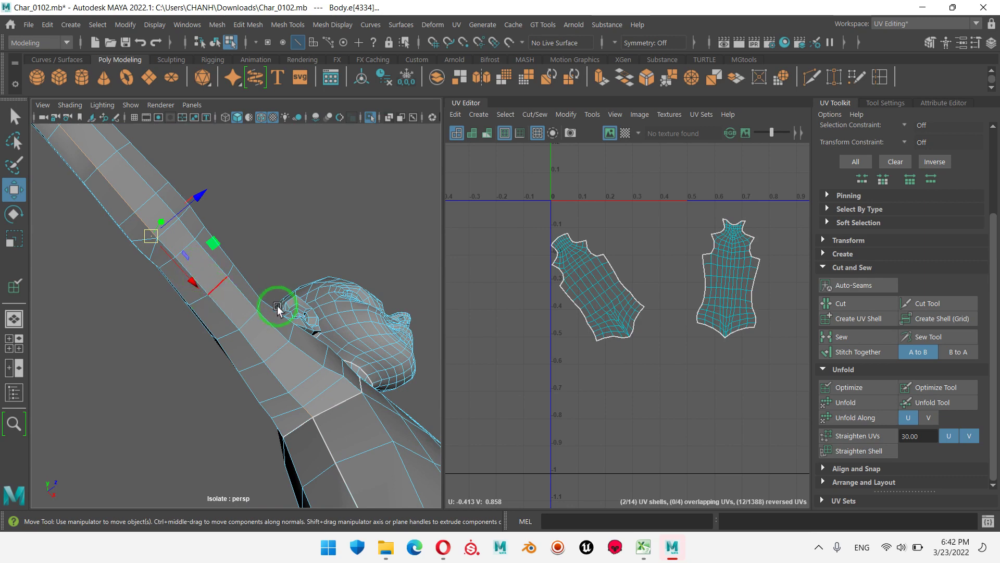
mouse_move(278, 309)
left_mouse_down("alt")
mouse_move(253, 329)
mouse_move(307, 338)
left_mouse_up("alt")
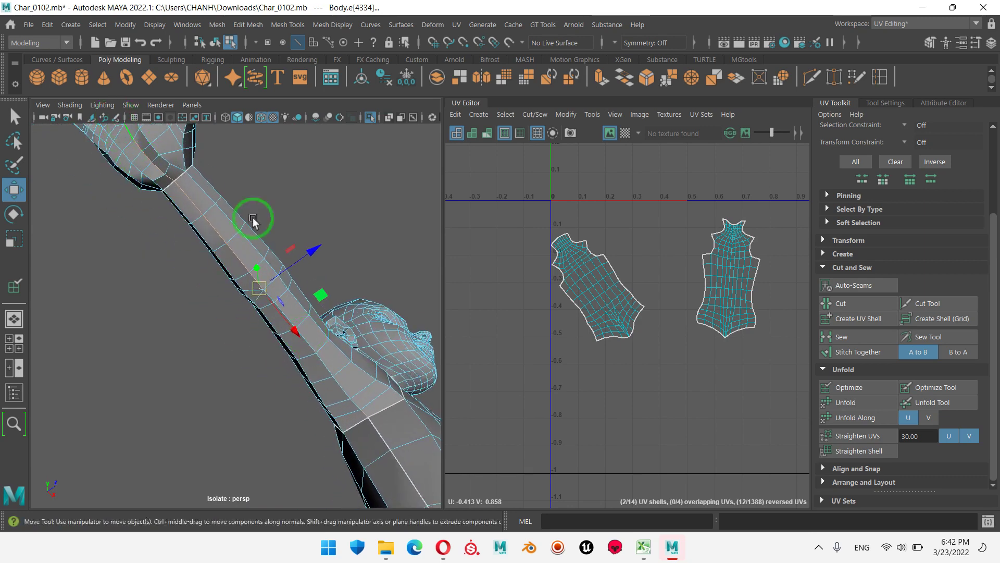
double_click(275, 255)
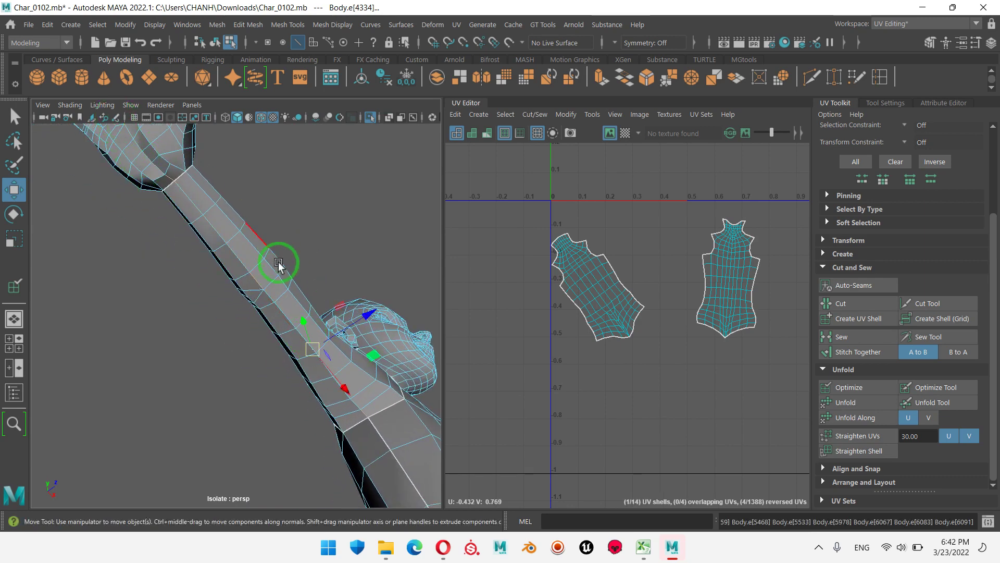
left_click(267, 298, "shift")
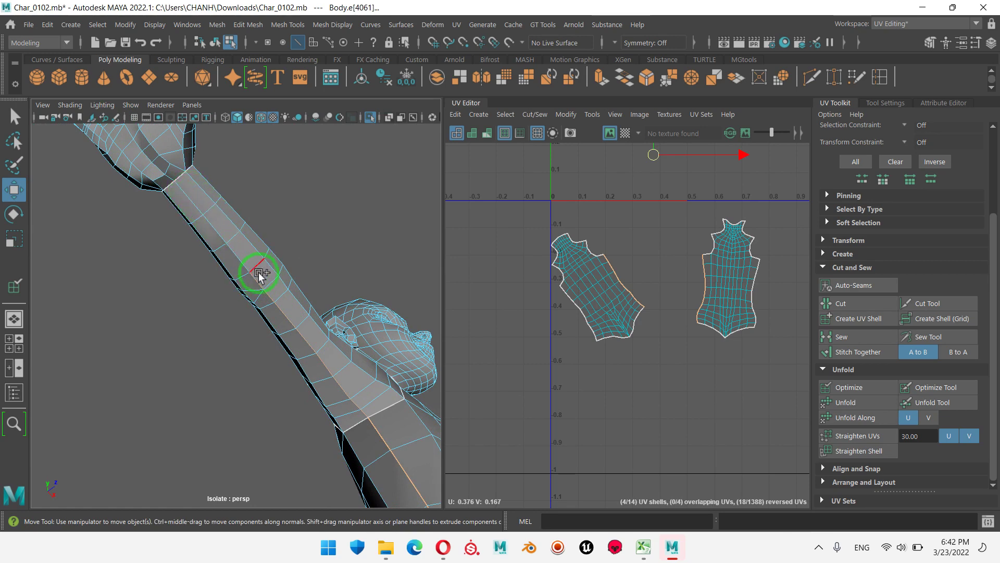
left_click(199, 202, "shift")
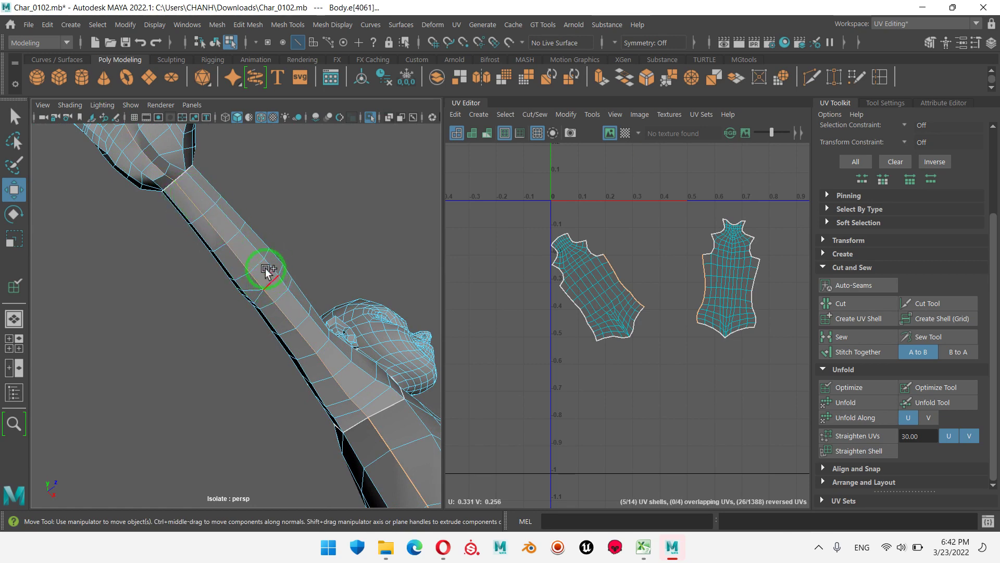
- Remove the unwanted hand edges from the seam selection
scroll(292, 230, "down", 5)
mouse_move(308, 230)
left_mouse_down("alt")
mouse_move(254, 273)
mouse_move(283, 260)
left_mouse_up("alt")
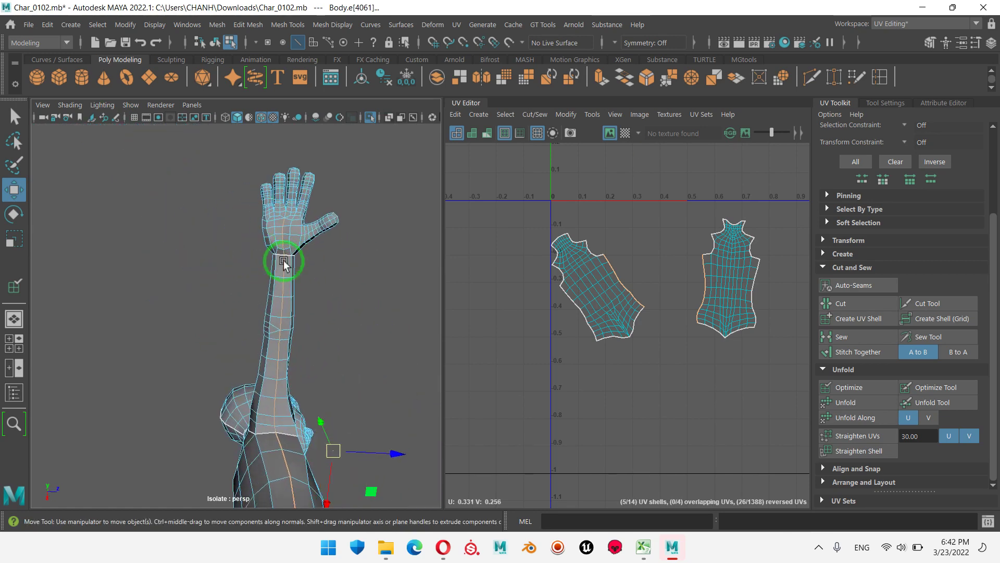
scroll(284, 261, "up", 5)
scroll(301, 306, "down", 2)
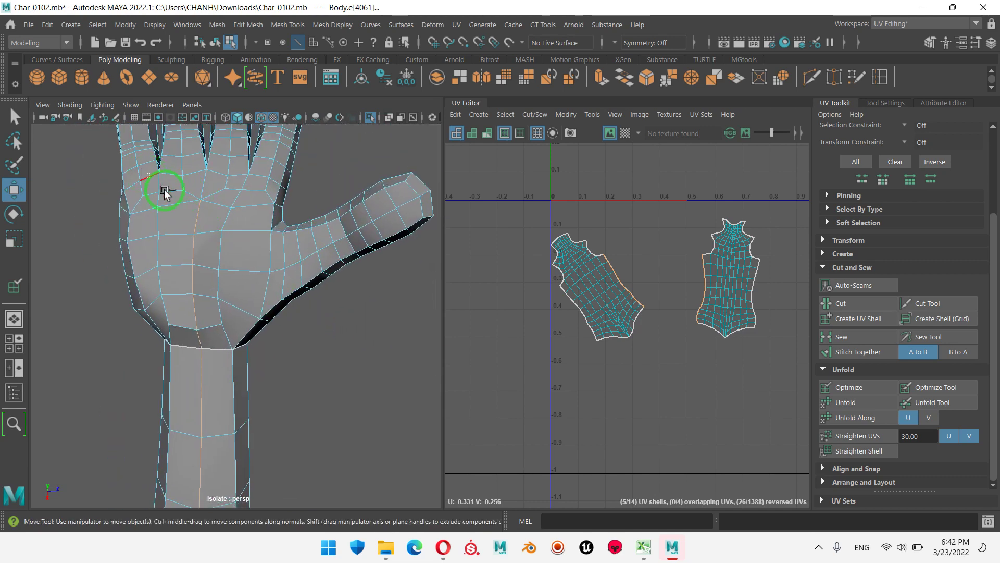
left_click_drag(291, 335, 292, 336, "ctrl")
scroll(374, 405, "down", 8)
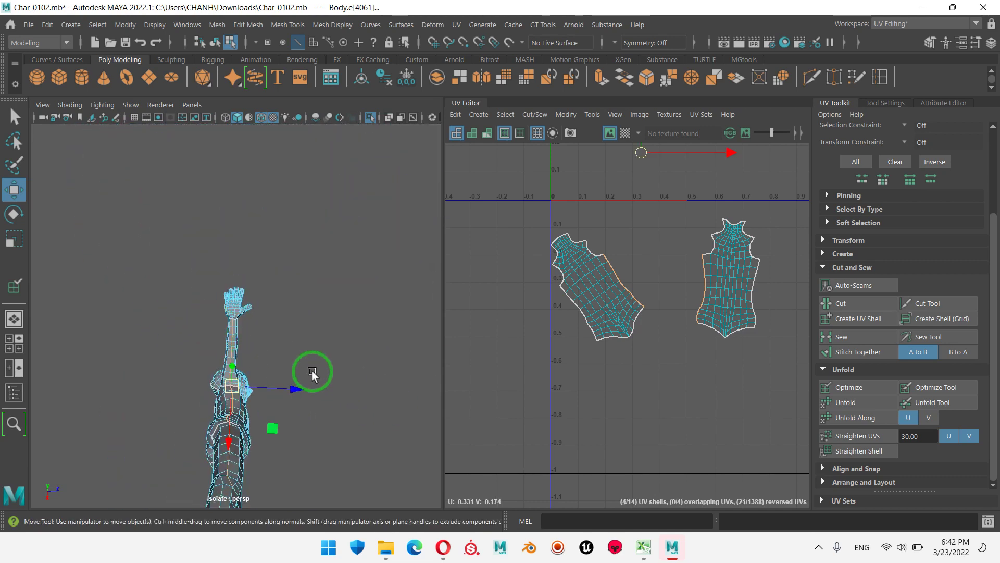
left_click_drag(313, 373, 150, 377, "alt")
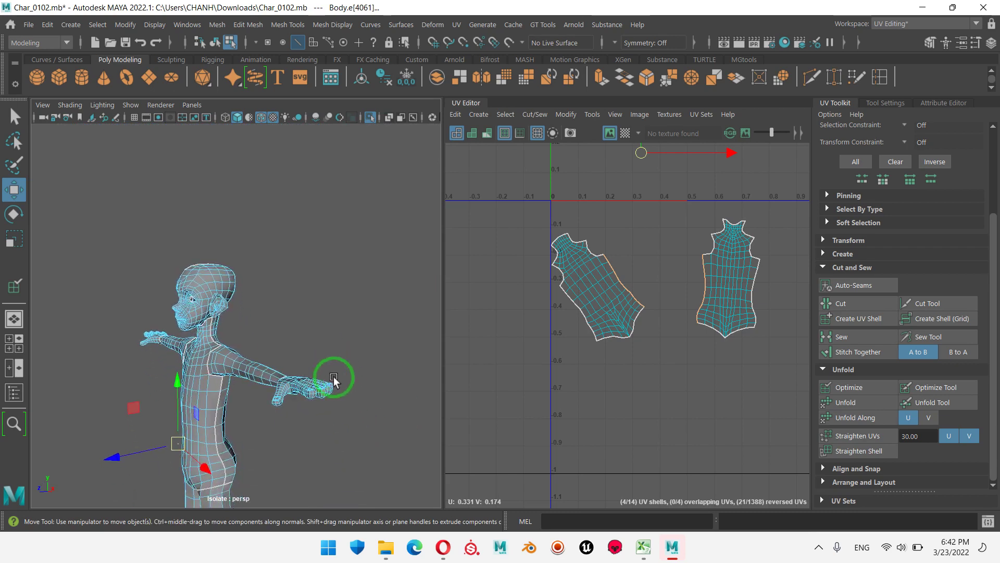
left_click_drag(398, 403, 320, 329, "alt")
mouse_move(319, 328)
right_mouse_down("alt")
mouse_move(373, 320)
mouse_move(348, 320)
right_mouse_up("alt")
- Extend the seam along the forearm to the wrist
left_click_drag(206, 459, 225, 410)
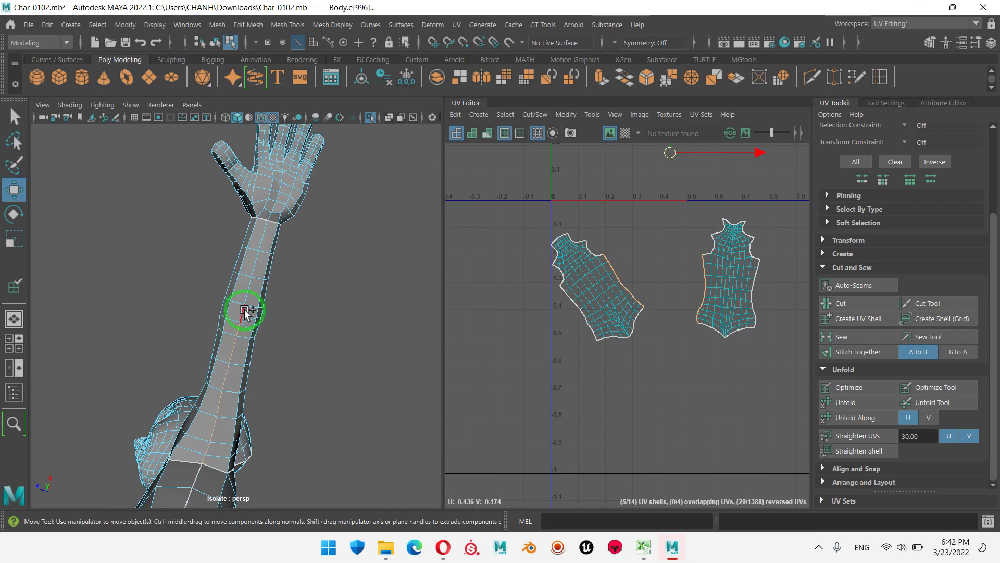
left_click_drag(243, 311, 272, 221)
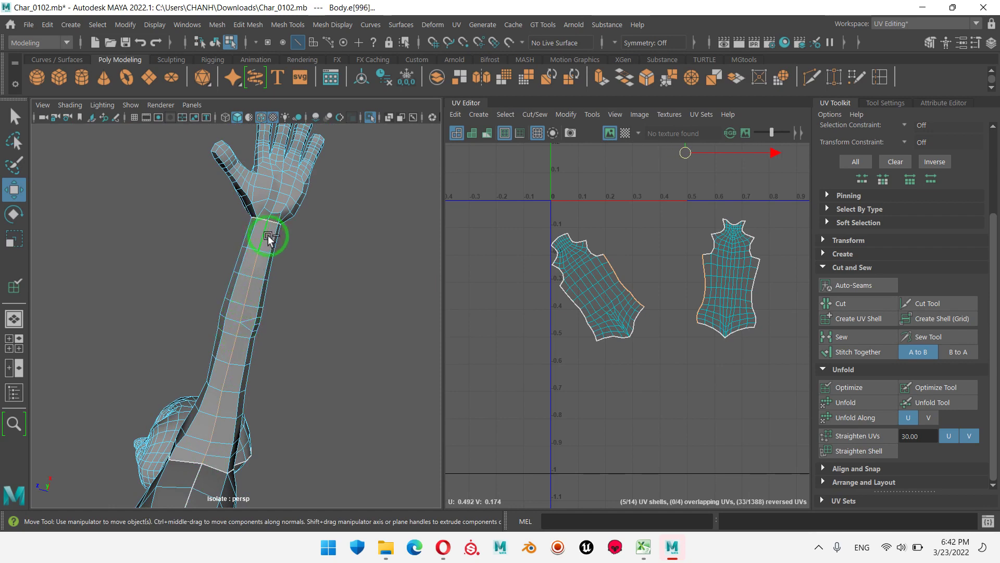
right_click_drag(386, 407, 205, 357, "alt")
mouse_move(206, 357)
left_mouse_down("alt")
mouse_move(368, 375)
mouse_move(256, 336)
left_mouse_up("alt")
right_click_drag(257, 336, 317, 312, "alt")
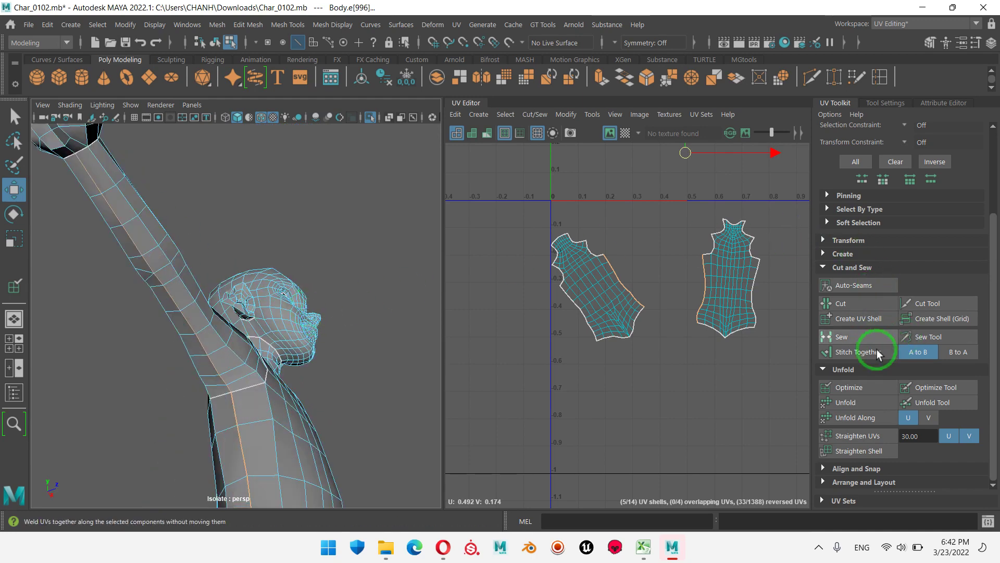
- Cut the UVs along the selected arm-underside seam edges
left_click(848, 302)
mouse_move(223, 397)
left_mouse_down("alt")
mouse_move(313, 381)
mouse_move(283, 426)
left_mouse_up("alt")
scroll(698, 326, "down", 5)
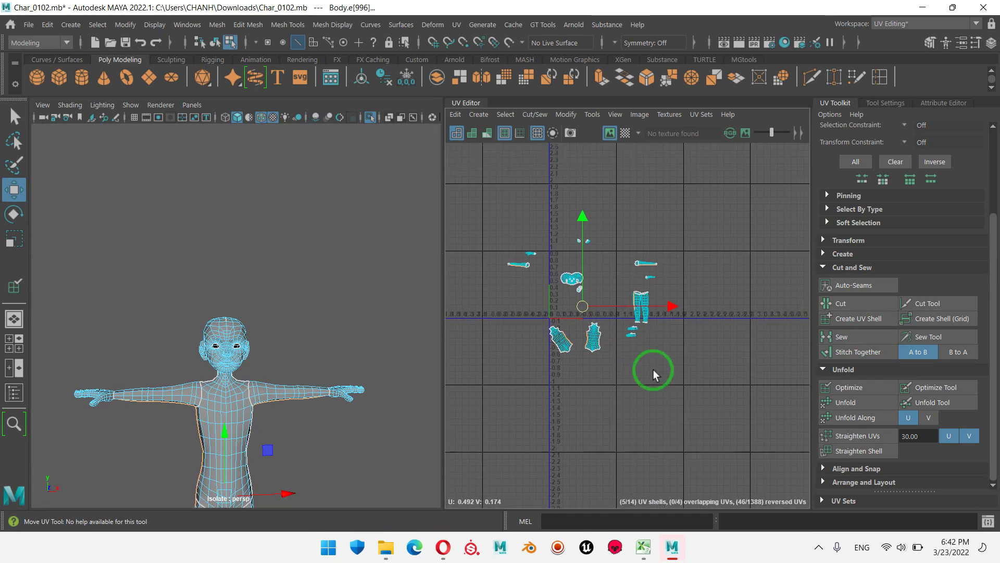
scroll(599, 260, "up", 5)
- Select each thin arm UV shell and optimize both into even wedge shapes
right_click_drag(708, 280, 667, 252)
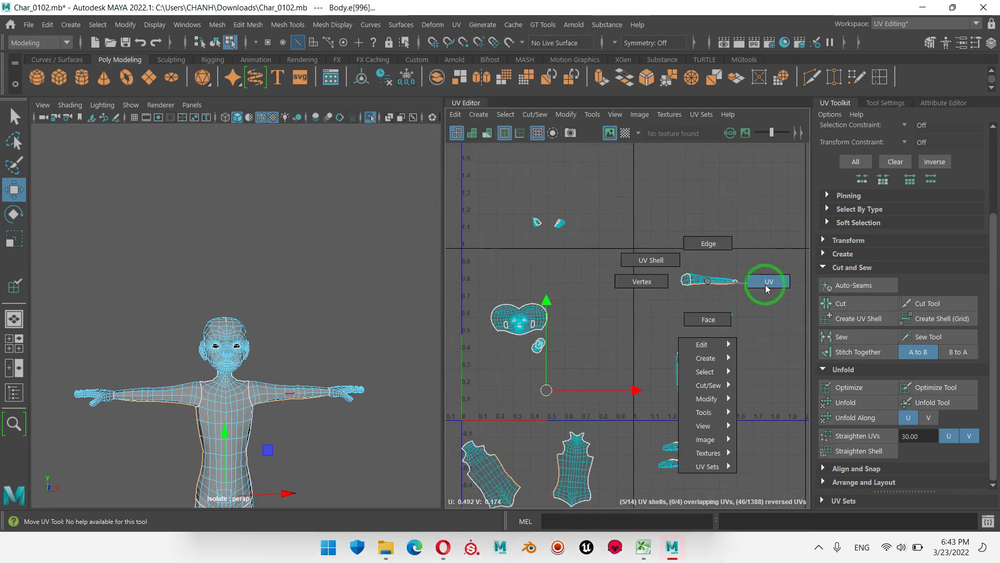
left_click_drag(653, 243, 795, 295)
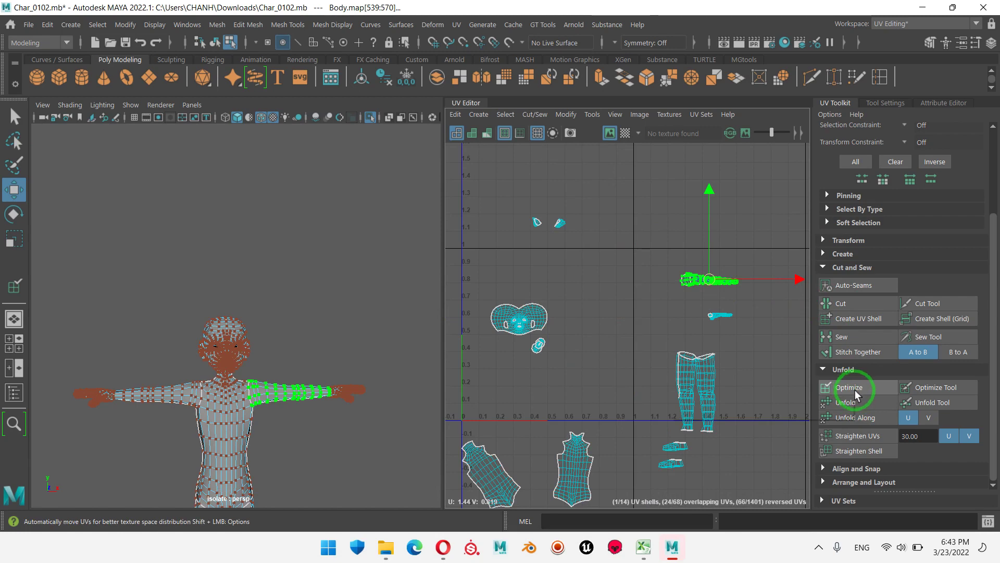
left_click(852, 405)
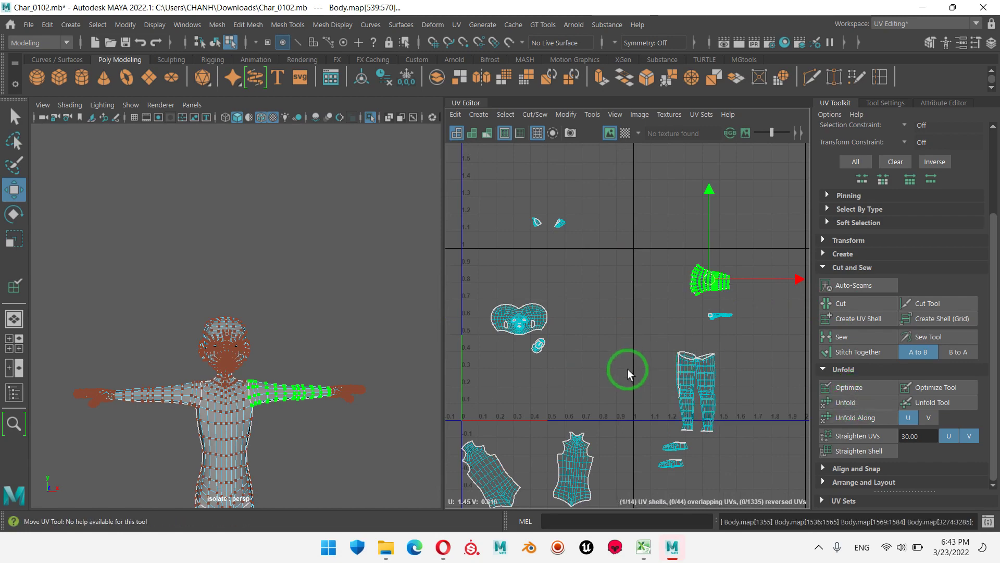
middle_click_drag(625, 368, 631, 291, "alt")
left_click(587, 290)
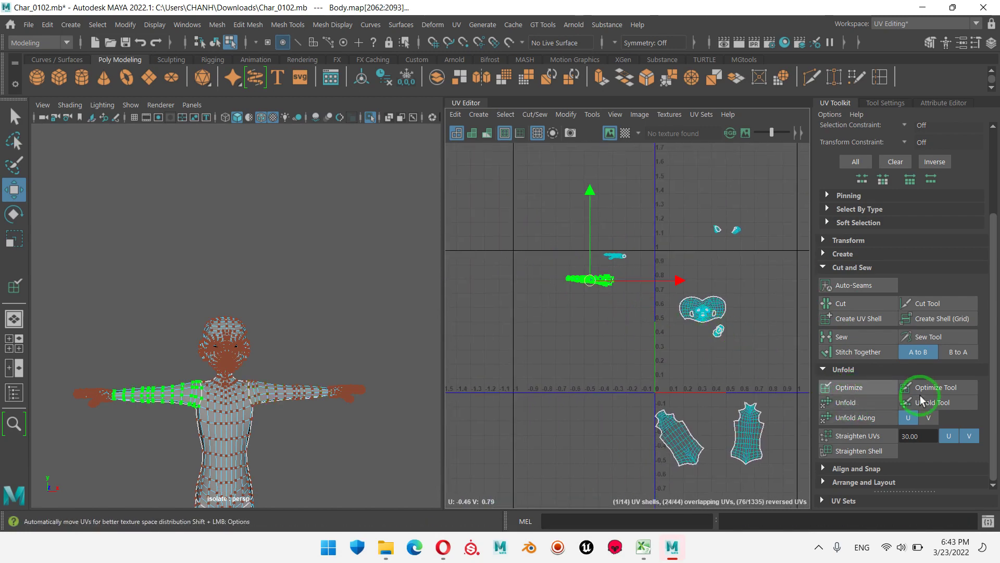
left_click(856, 402)
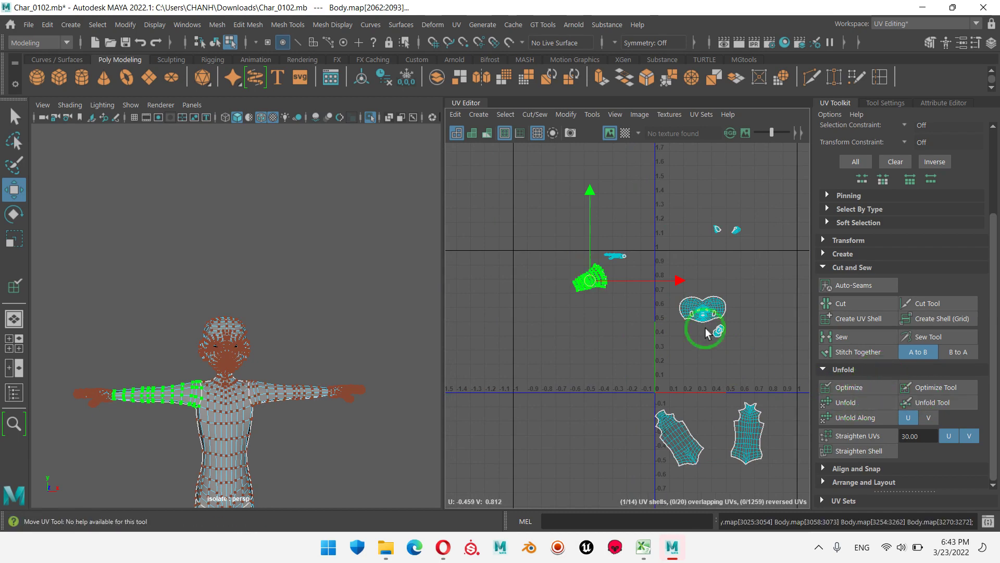
- Reframe the 3D view close in on the arm and hand
scroll(522, 274, "down", 2)
middle_click_drag(190, 404, 179, 284, "alt")
mouse_move(178, 284)
left_mouse_down("alt")
mouse_move(256, 317)
mouse_move(306, 312)
mouse_move(190, 286)
left_mouse_up("alt")
right_click_drag(190, 286, 349, 261, "alt")
- Orbit to the arm and select the full edge loop around the wrist
mouse_move(349, 261)
left_mouse_down("alt")
mouse_move(313, 368)
mouse_move(297, 286)
mouse_move(306, 286)
left_mouse_up("alt")
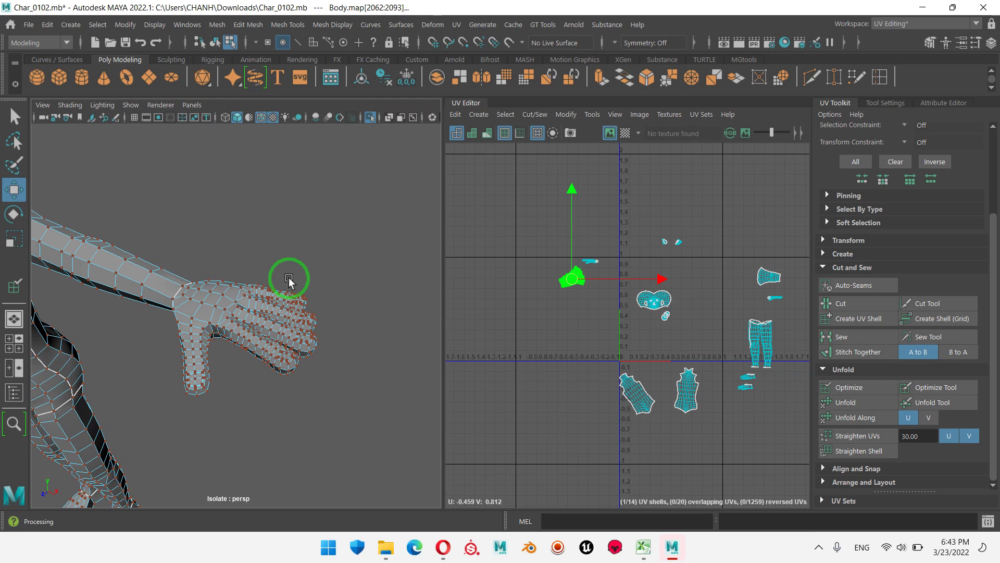
left_click_drag(201, 340, 268, 331, "alt")
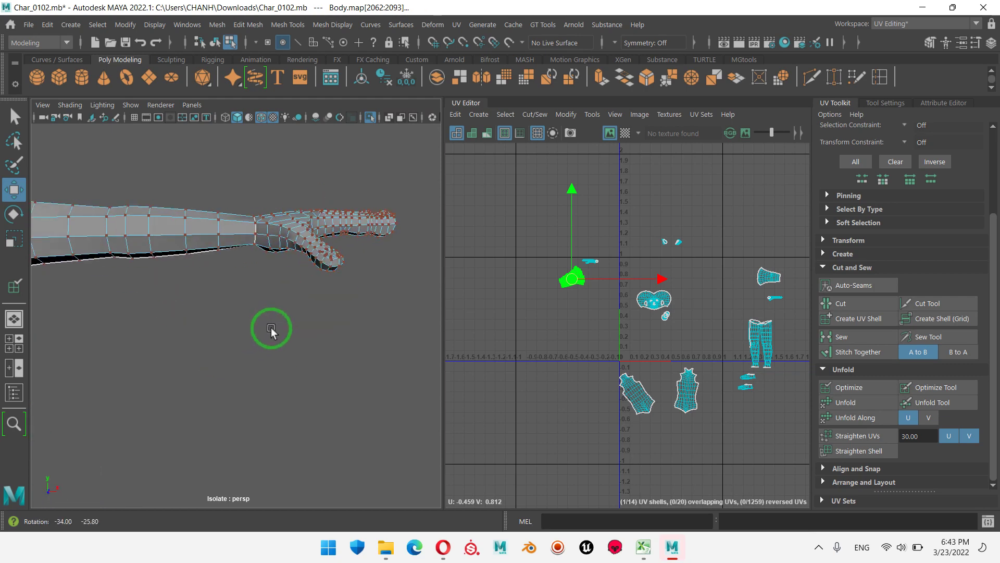
mouse_move(268, 331)
right_mouse_down("alt")
mouse_move(313, 284)
mouse_move(375, 289)
mouse_move(339, 304)
right_mouse_up("alt")
mouse_move(339, 304)
left_mouse_down("alt")
mouse_move(353, 295)
mouse_move(350, 313)
mouse_move(316, 277)
left_mouse_up("alt")
right_click_drag(317, 277, 331, 142)
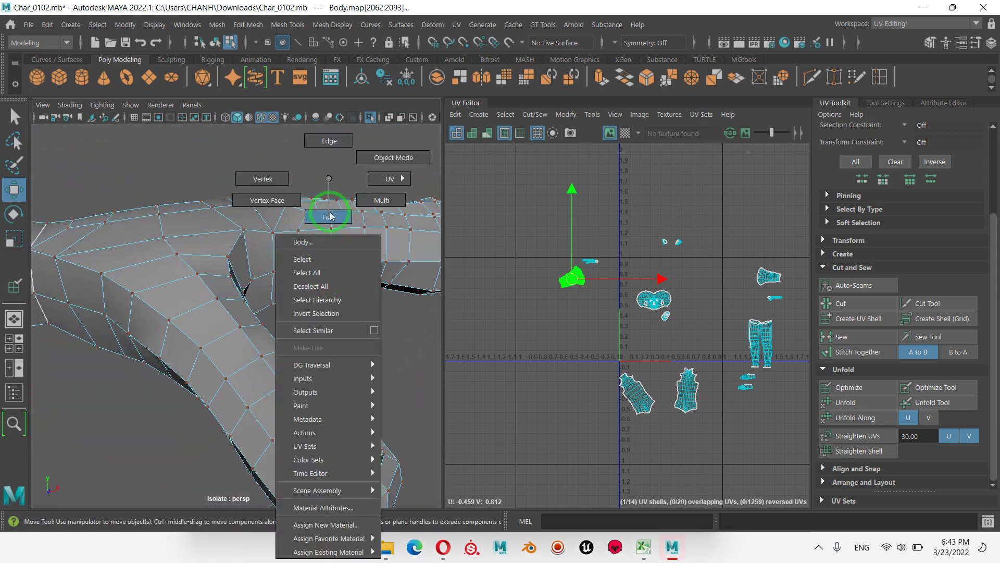
right_click_drag(191, 261, 149, 299, "alt")
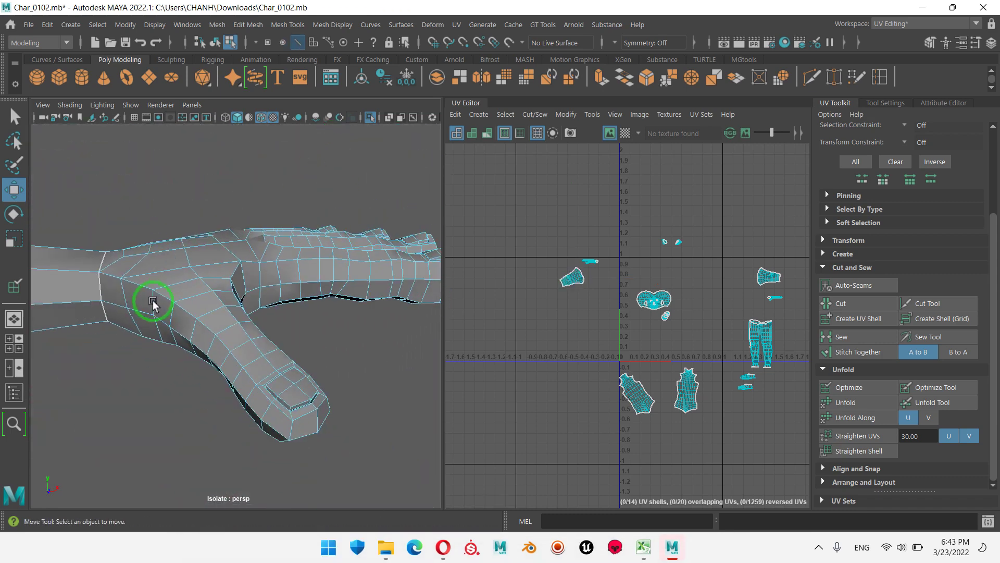
left_click(115, 307)
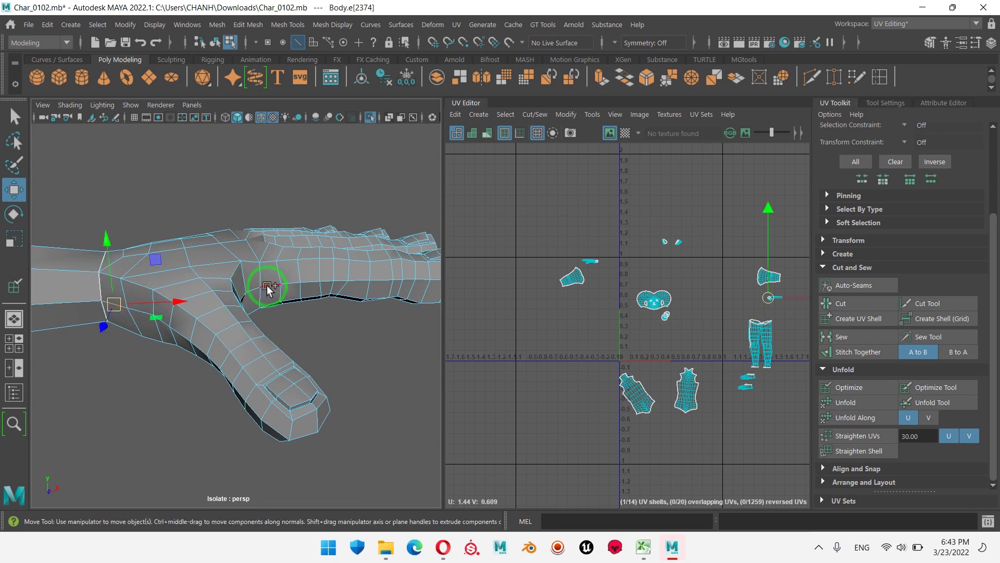
double_click(267, 288)
- Cut the UVs along the wrist loop and bring the hand shell into view
mouse_move(307, 301)
left_mouse_down("alt")
mouse_move(53, 338)
mouse_move(297, 232)
left_mouse_up("alt")
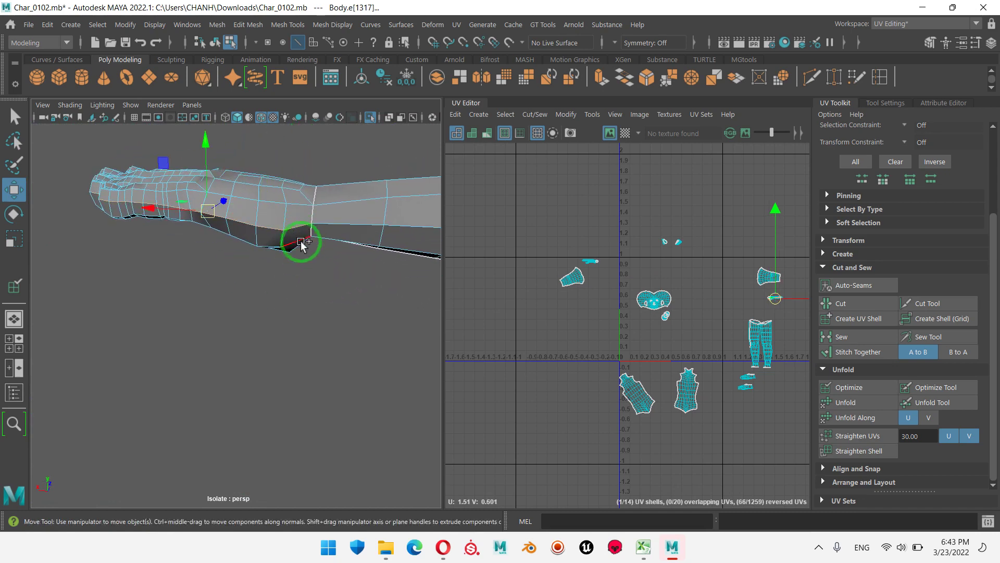
left_click_drag(345, 306, 465, 309, "alt")
key("f")
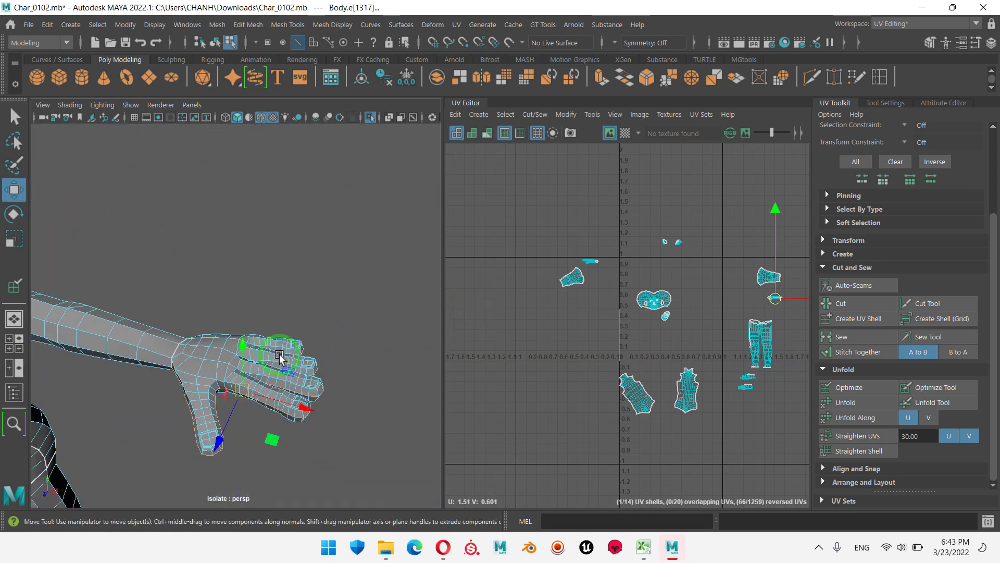
left_click(865, 305)
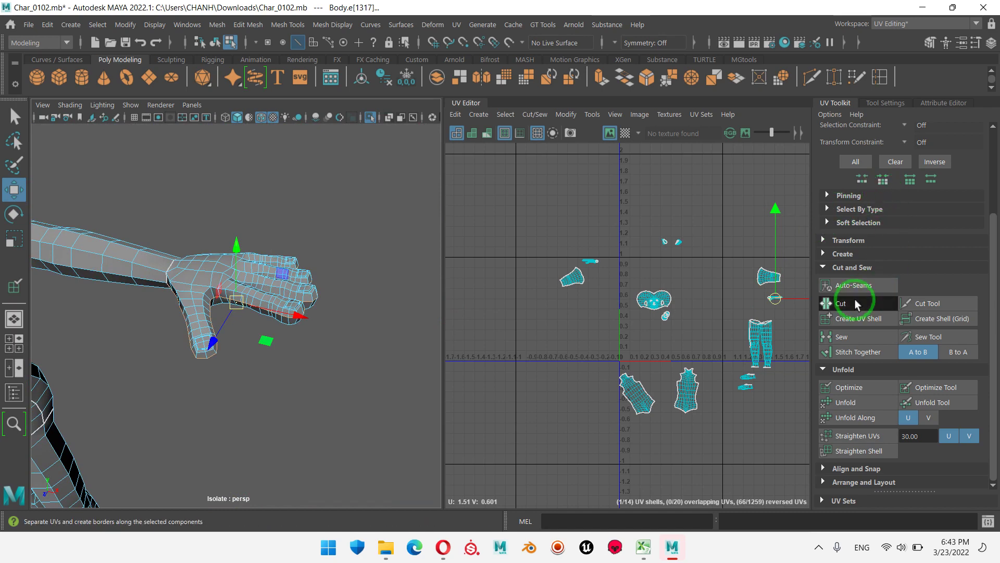
middle_click_drag(761, 335, 581, 305, "alt")
scroll(561, 290, "up", 2)
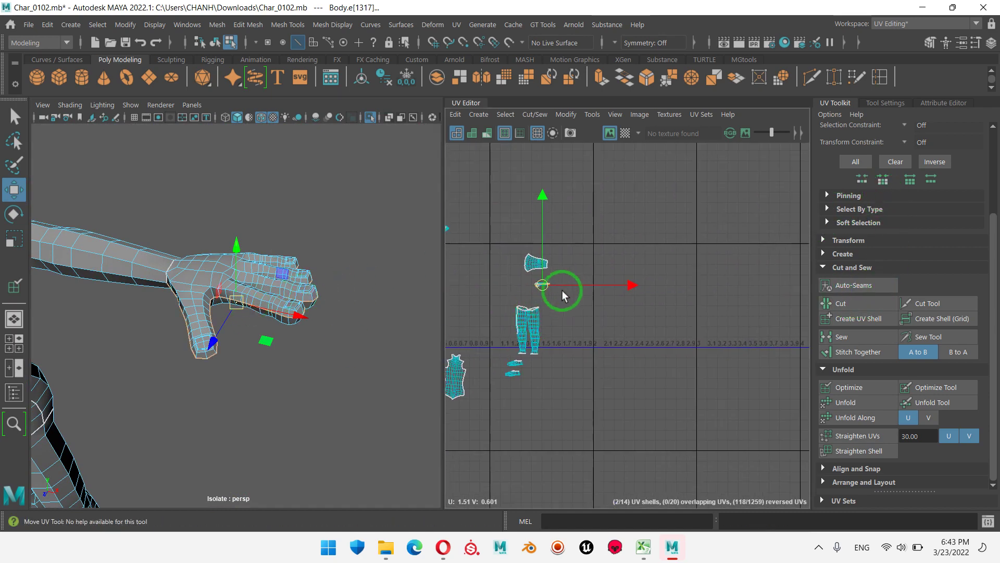
scroll(529, 276, "up", 2)
scroll(530, 272, "up", 2)
- Unfold the hand shell, then undo back to the hand-shaped layout
right_click(638, 340)
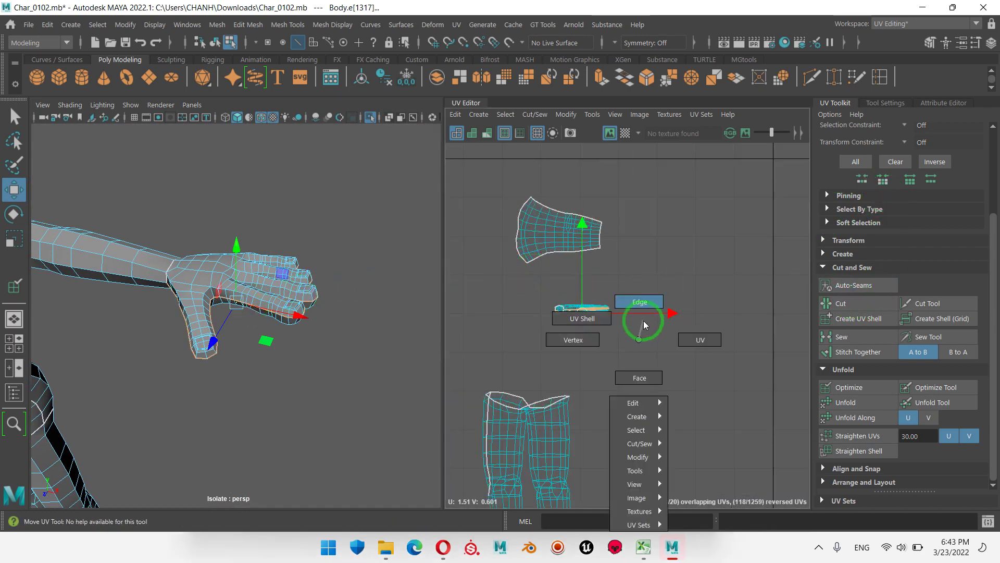
right_click_drag(644, 324, 652, 314)
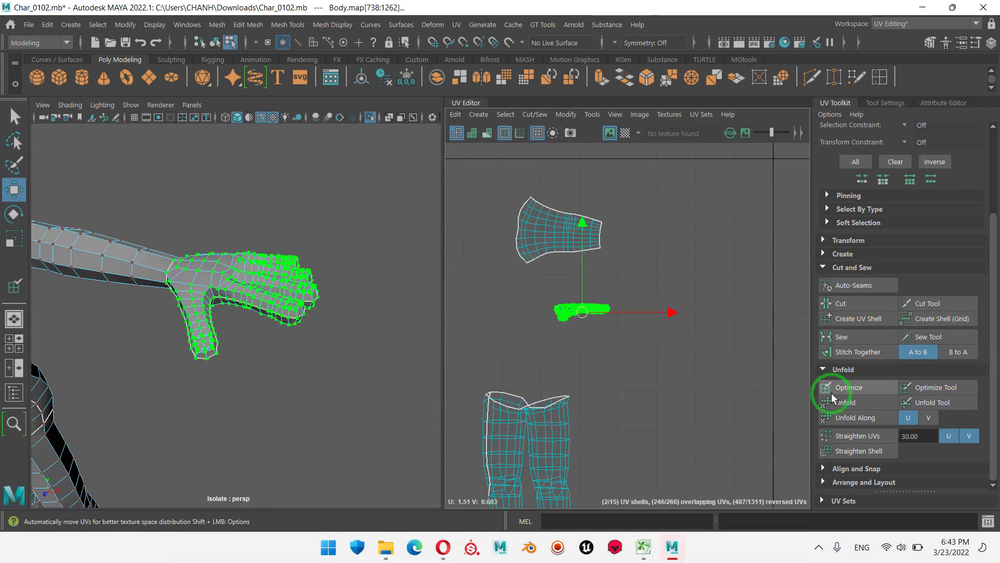
left_click(860, 402)
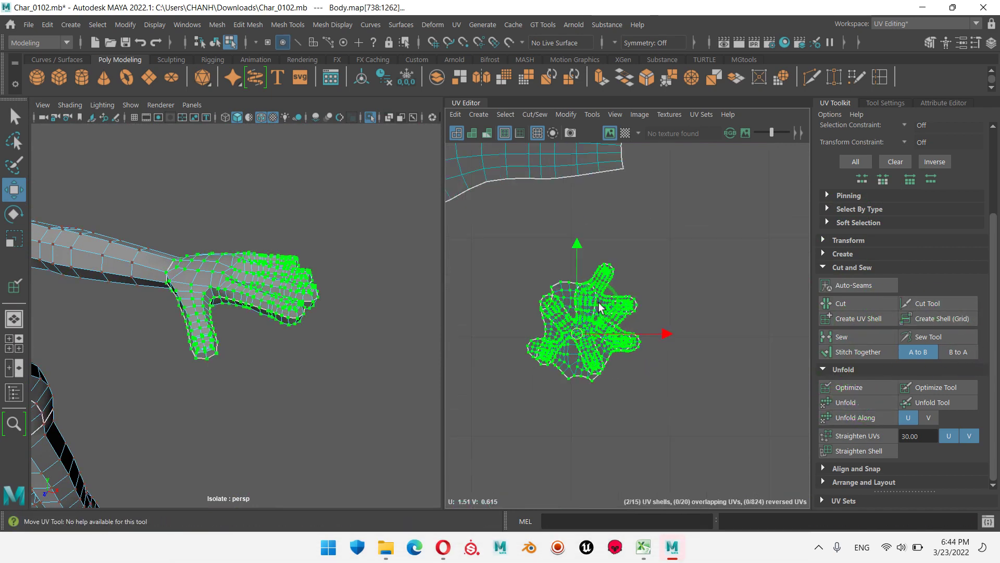
scroll(676, 338, "up", 5)
scroll(688, 264, "down", 3)
scroll(705, 364, "down", 2)
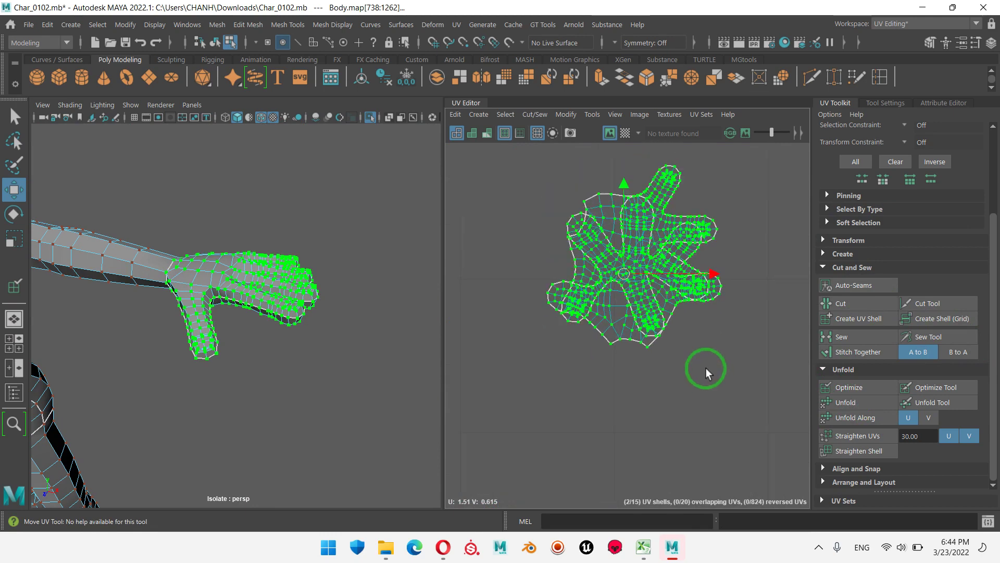
left_click(705, 364)
left_click(653, 305)
key("ctrl+z")
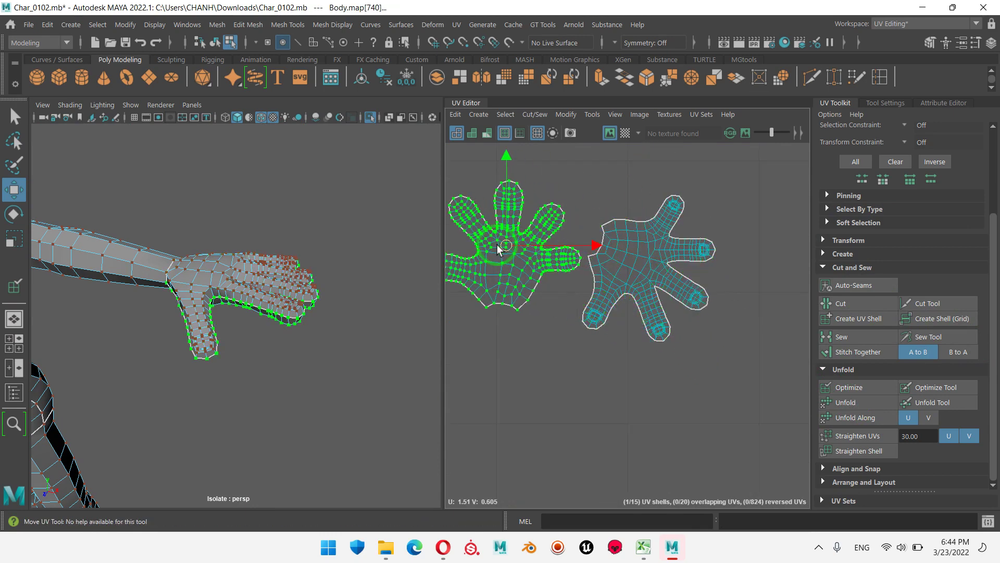
left_click(649, 259)
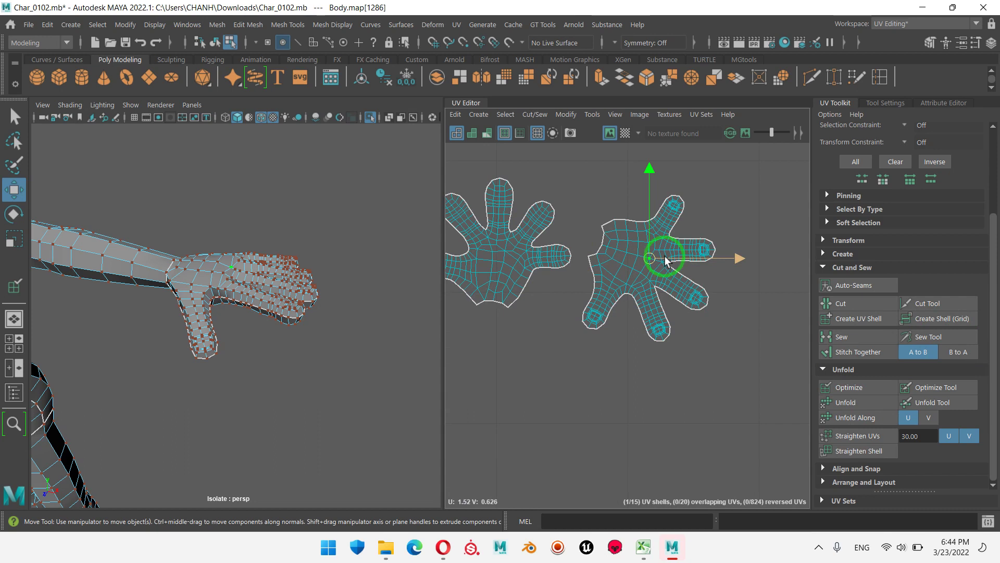
mouse_move(331, 274)
left_mouse_down("alt")
mouse_move(135, 266)
mouse_move(252, 239)
mouse_move(326, 272)
left_mouse_up("alt")
- Select the hand seam edge loop and stitch the two hand shells together
right_click(331, 224)
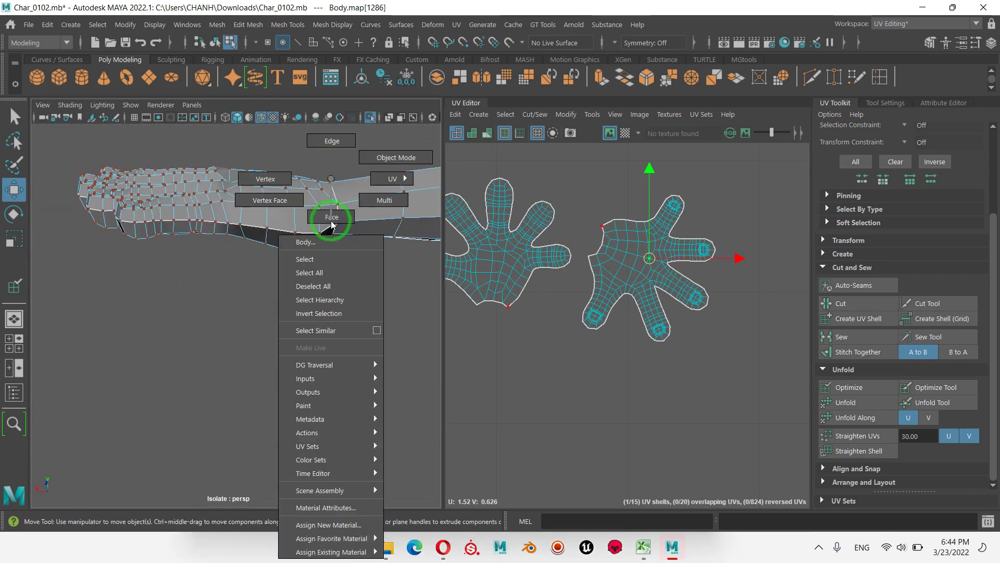
right_click_drag(332, 224, 334, 140)
left_click(330, 232)
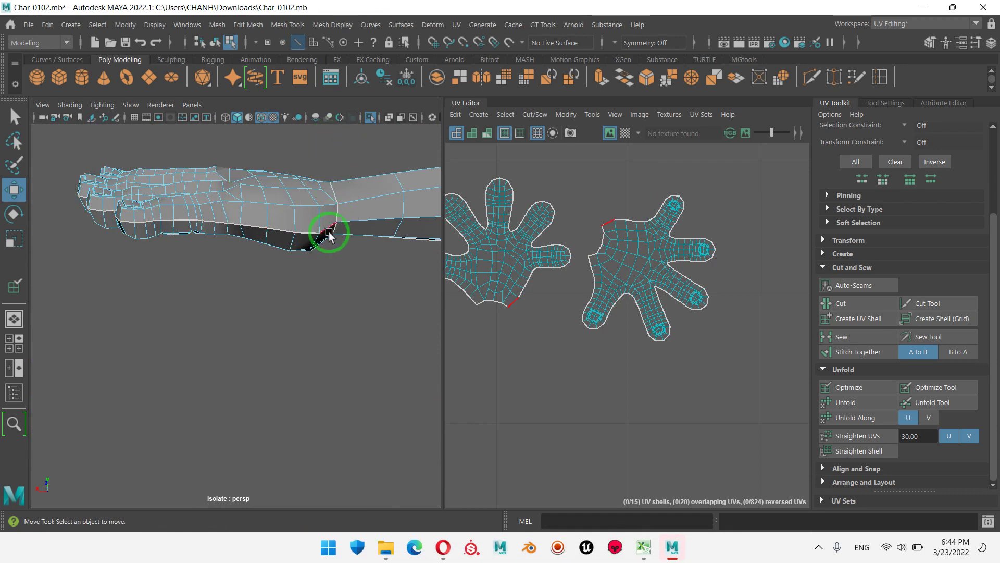
left_click(329, 232)
mouse_move(272, 256)
left_mouse_down("alt")
mouse_move(324, 259)
mouse_move(297, 262)
left_mouse_up("alt")
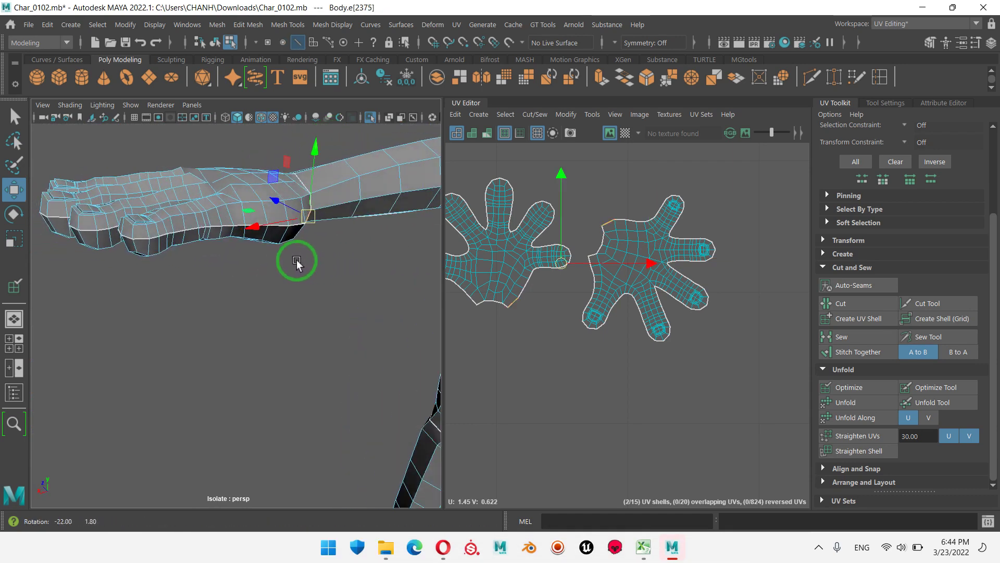
double_click(156, 241)
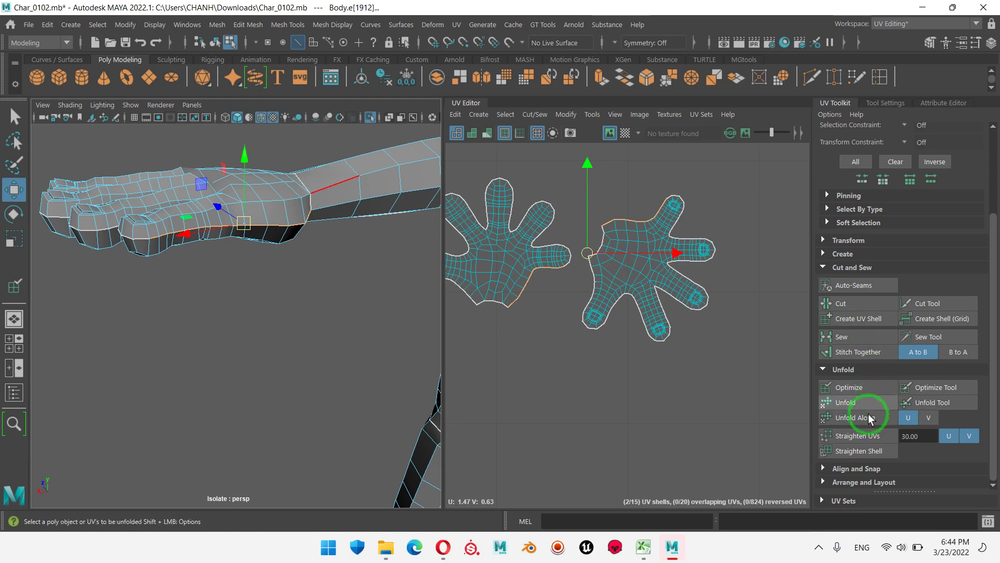
left_click(855, 354)
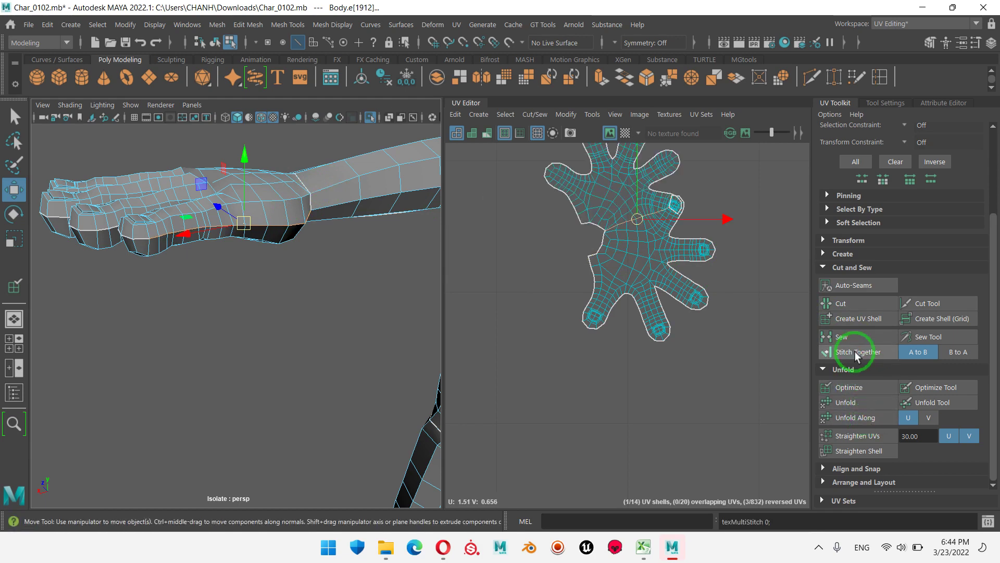
- Select the whole hand UV shell and optimize its UV spacing
middle_click_drag(688, 248, 676, 331, "alt")
right_click_drag(648, 329, 749, 332)
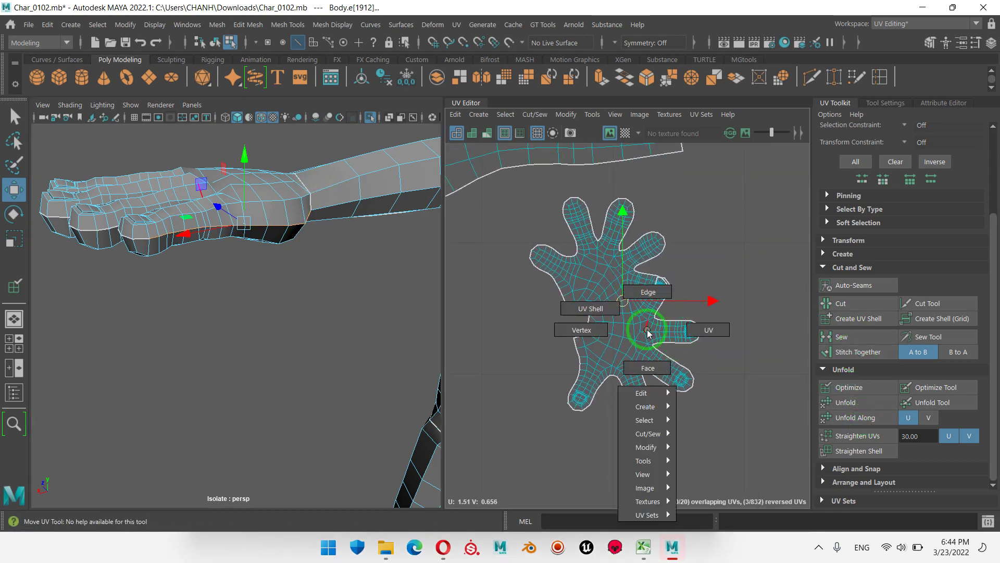
double_click(639, 326)
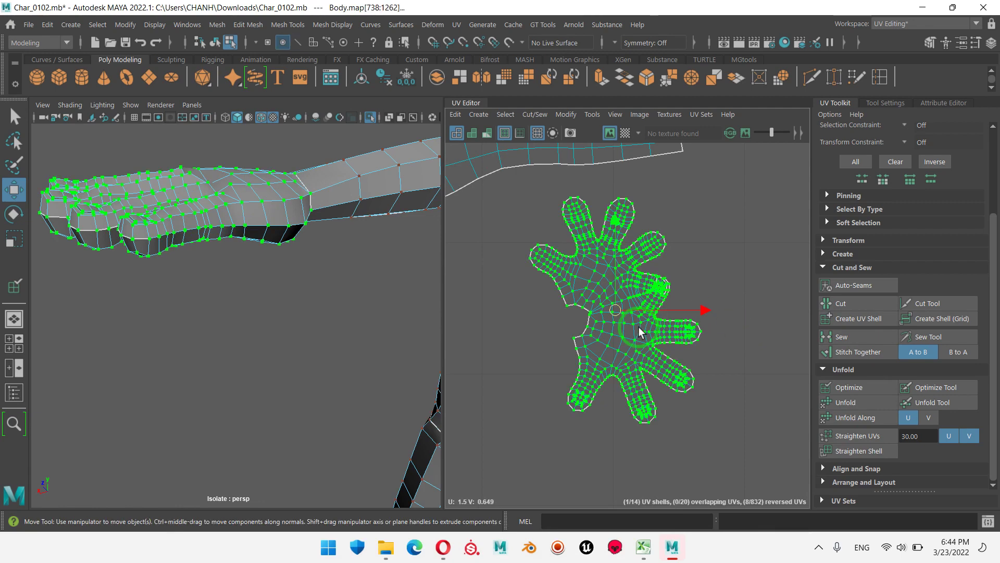
left_click(863, 396)
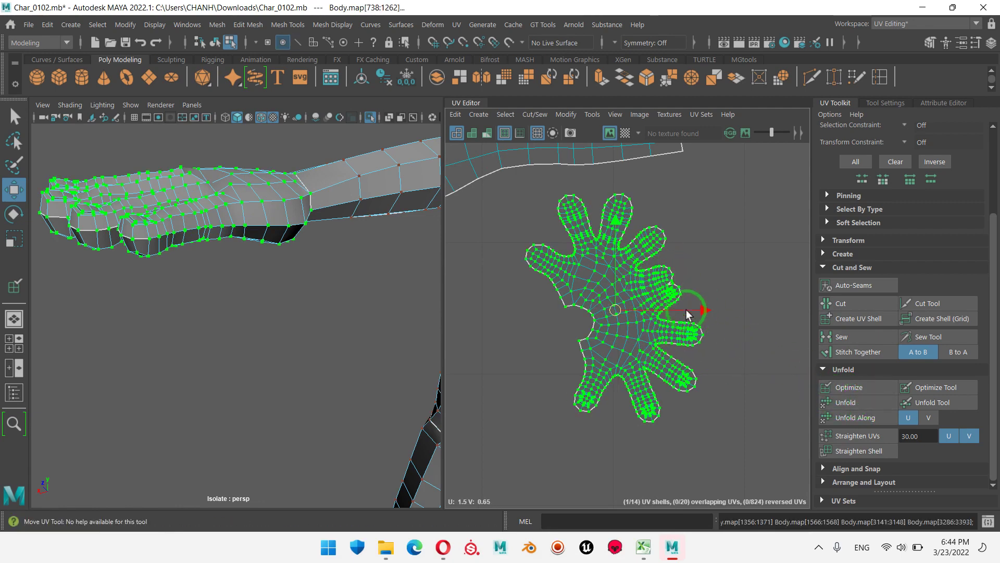
scroll(677, 282, "up", 2)
scroll(682, 281, "up", 2)
scroll(672, 283, "up", 2)
scroll(654, 294, "down", 2)
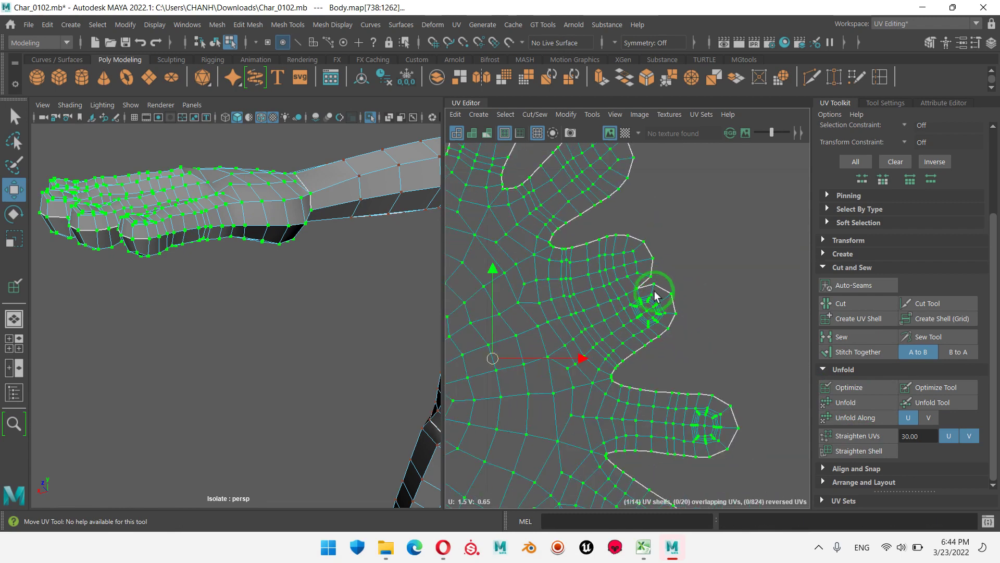
scroll(646, 286, "up", 2)
right_click_drag(642, 278, 643, 246)
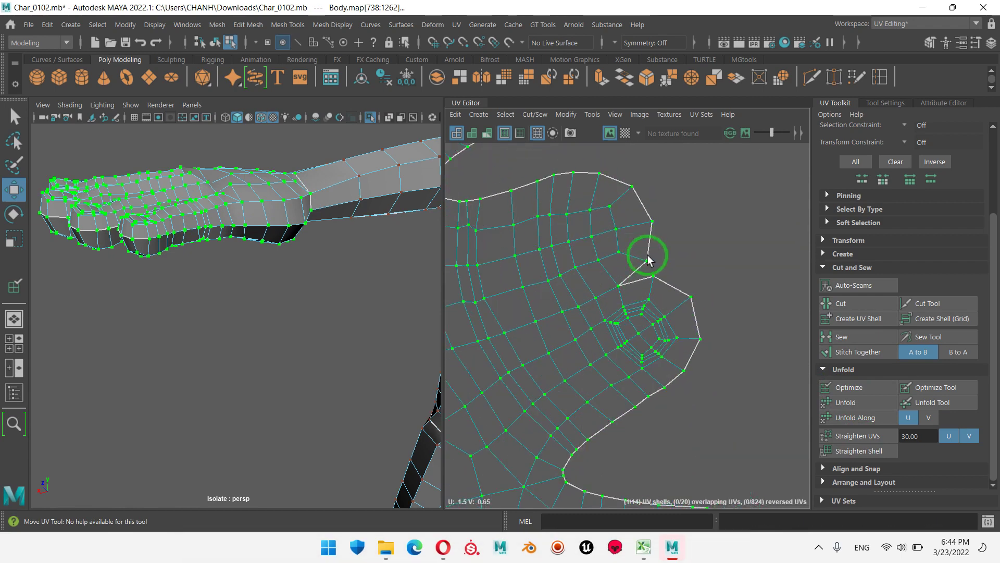
left_click(640, 276)
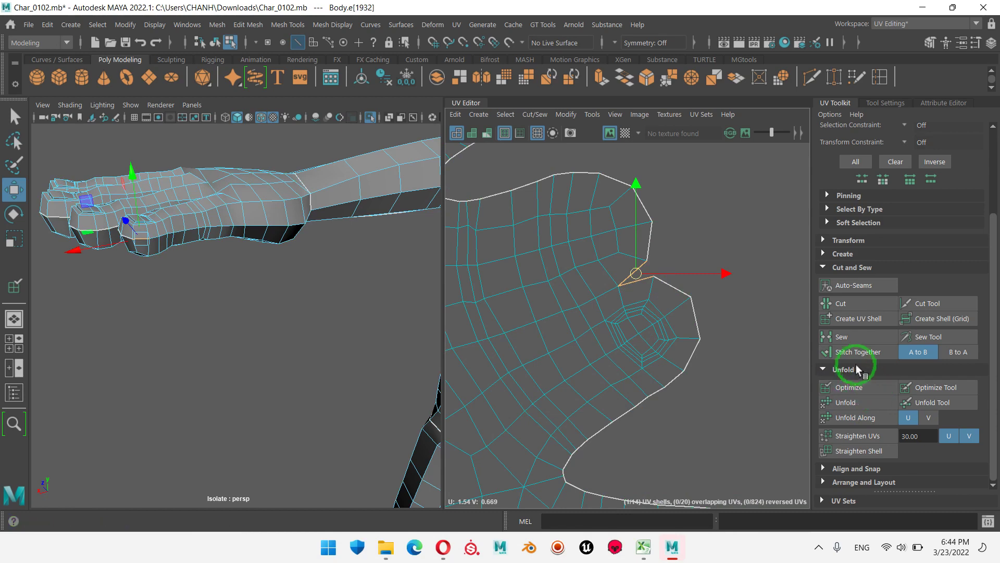
left_click(841, 337)
scroll(623, 310, "down", 2)
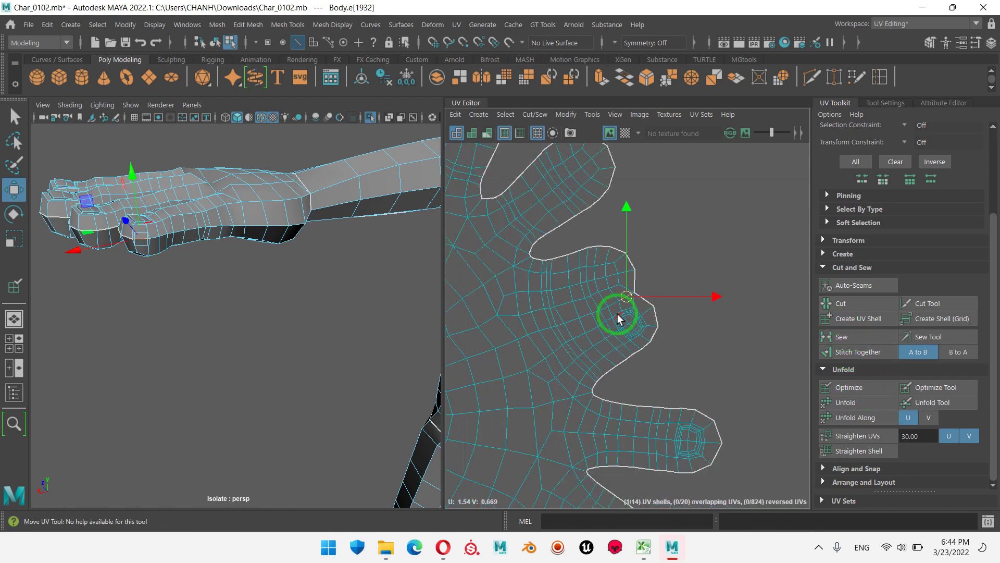
scroll(617, 315, "down", 1)
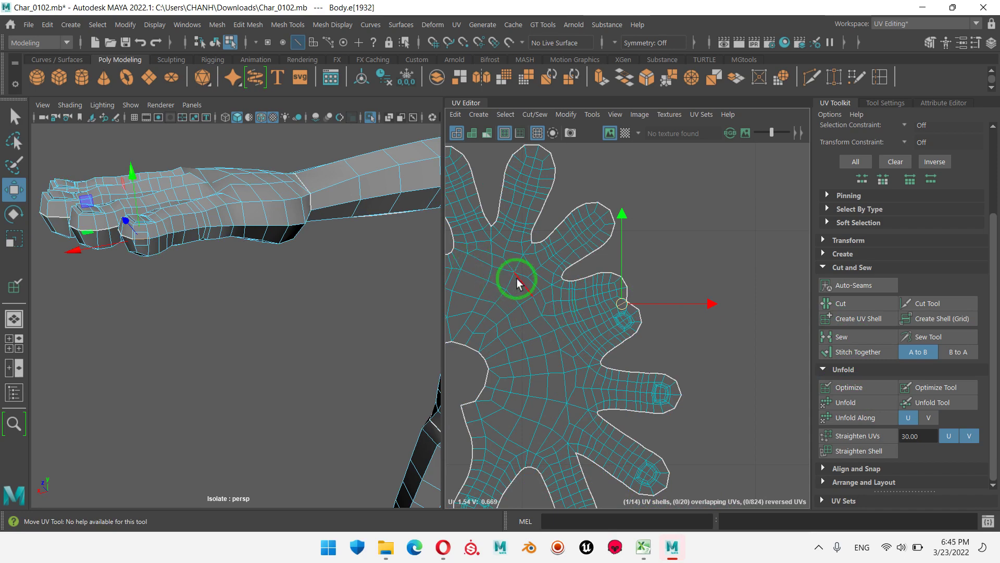
scroll(540, 297, "down", 3)
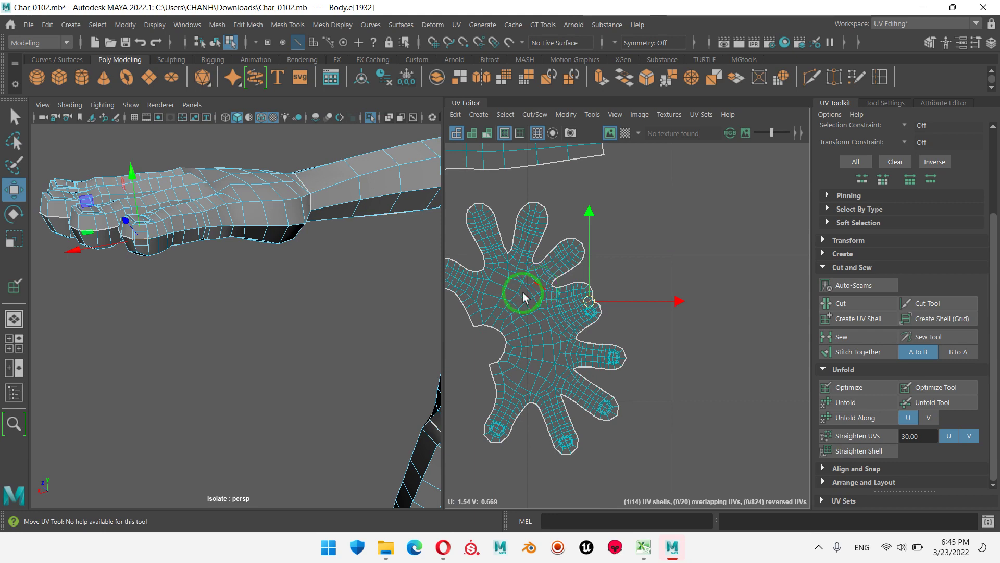
scroll(578, 276, "down", 3)
scroll(586, 283, "down", 4)
- Select the hand UV shell and frame the hand in the 3D view
middle_click_drag(504, 285, 655, 289, "alt")
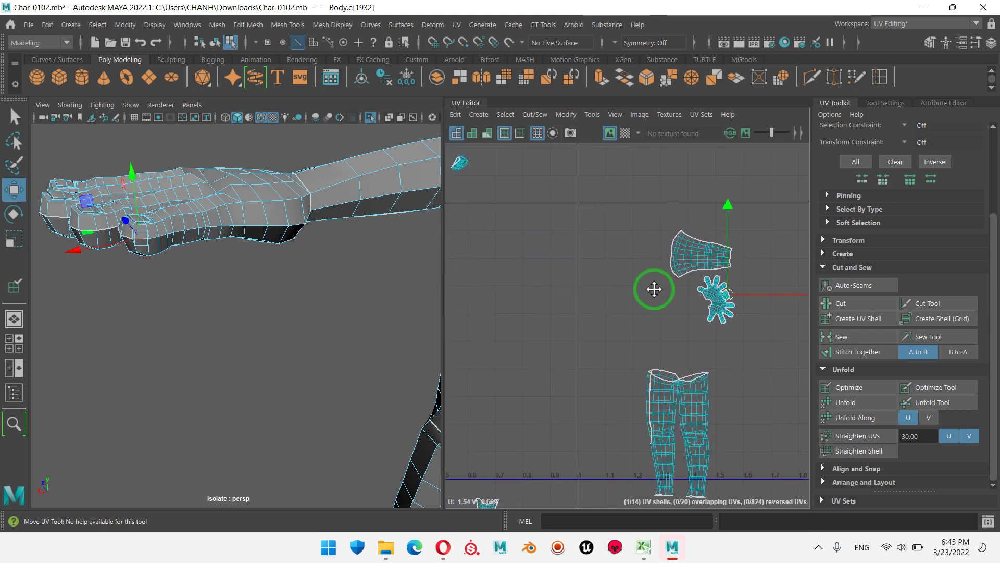
middle_click_drag(493, 241, 690, 290, "alt")
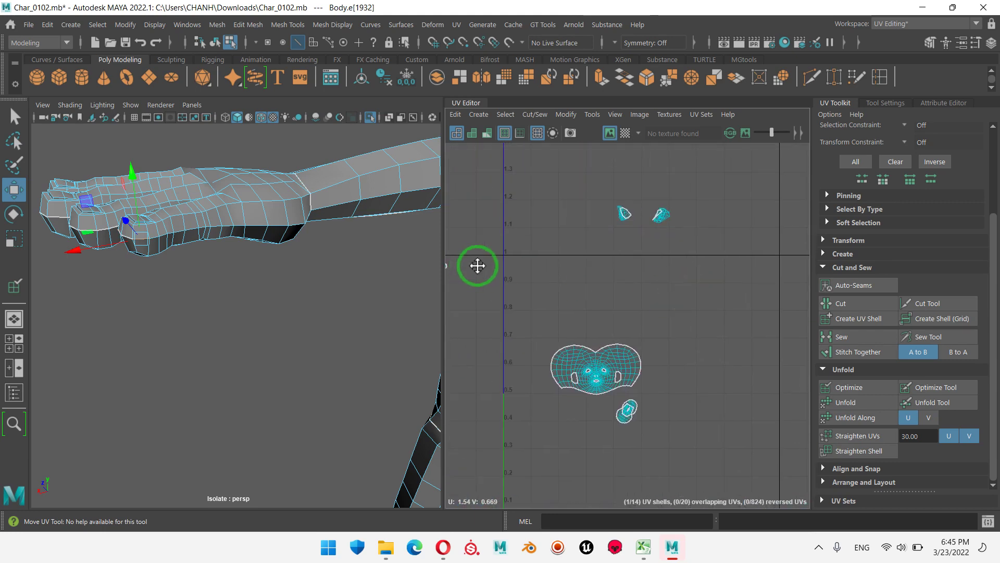
scroll(632, 255, "up", 3)
scroll(632, 254, "up", 2)
scroll(710, 226, "up", 2)
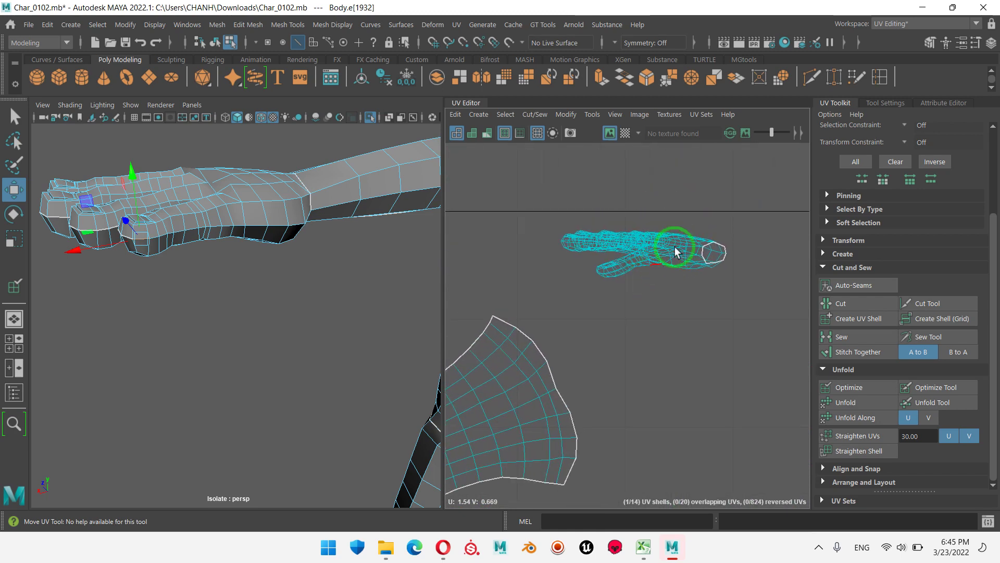
left_click_drag(552, 206, 739, 293)
key("f")
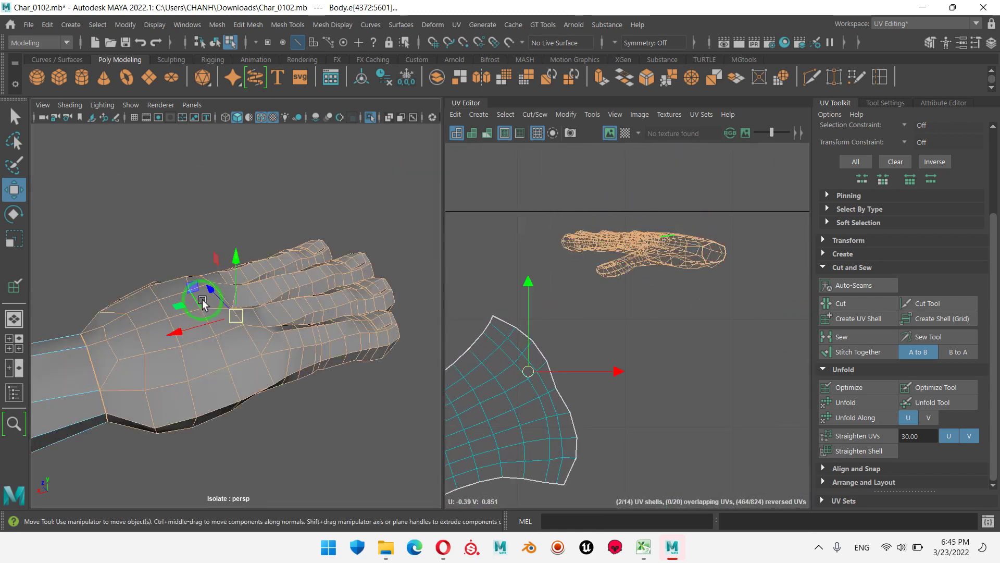
mouse_move(206, 290)
left_mouse_down("alt")
mouse_move(245, 364)
mouse_move(213, 336)
mouse_move(245, 284)
mouse_move(205, 268)
mouse_move(241, 279)
mouse_move(134, 286)
mouse_move(246, 344)
left_mouse_up("alt")
- Select an edge loop on the hand and cut a new UV seam along it
right_click_drag(247, 344, 250, 141)
left_click(223, 335)
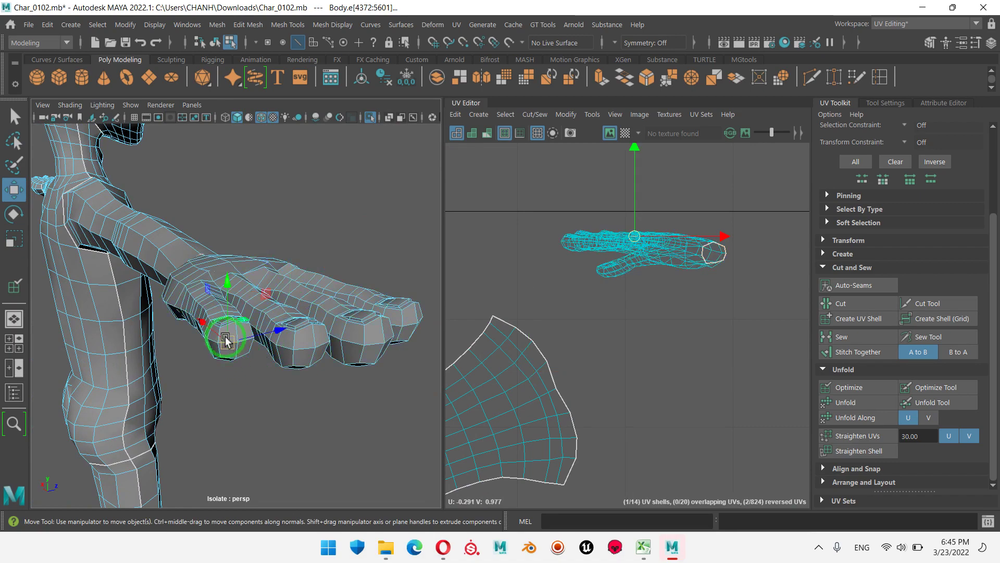
mouse_move(223, 335)
left_mouse_down("alt")
mouse_move(379, 350)
mouse_move(227, 349)
mouse_move(250, 319)
left_mouse_up("alt")
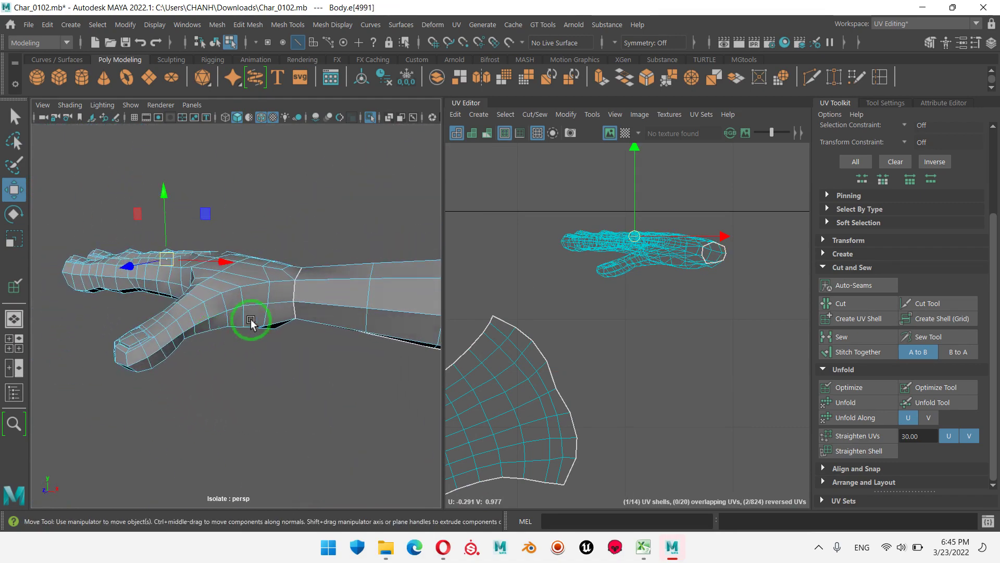
double_click(277, 303)
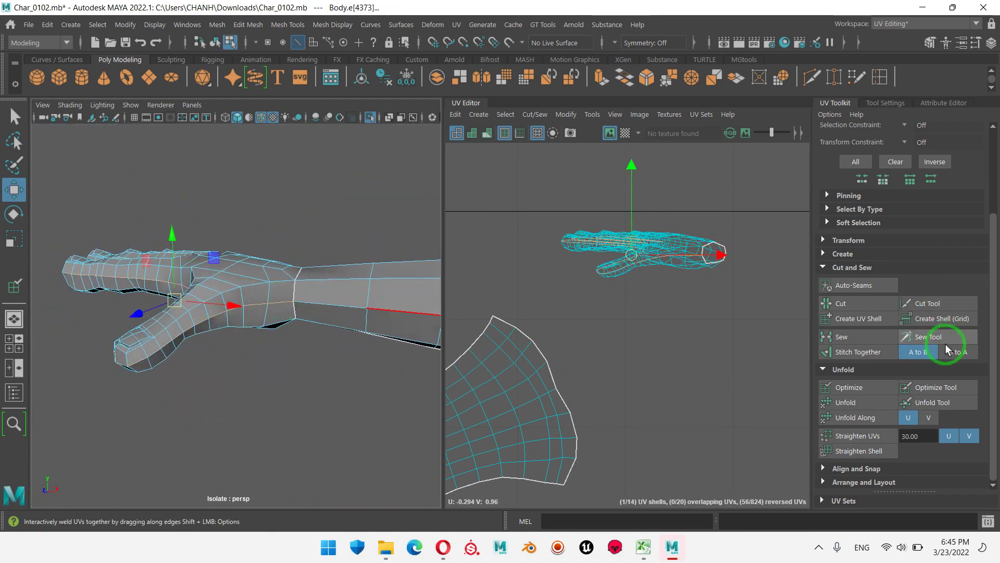
left_click(854, 305)
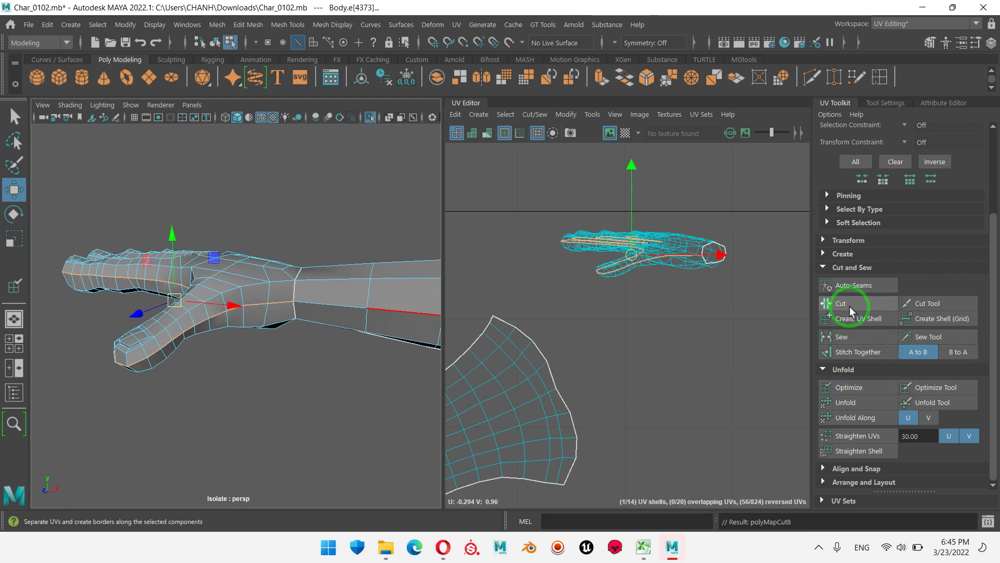
- Unfold all the hand UVs into a flat, spread-fingered layout
right_click_drag(693, 254, 638, 229)
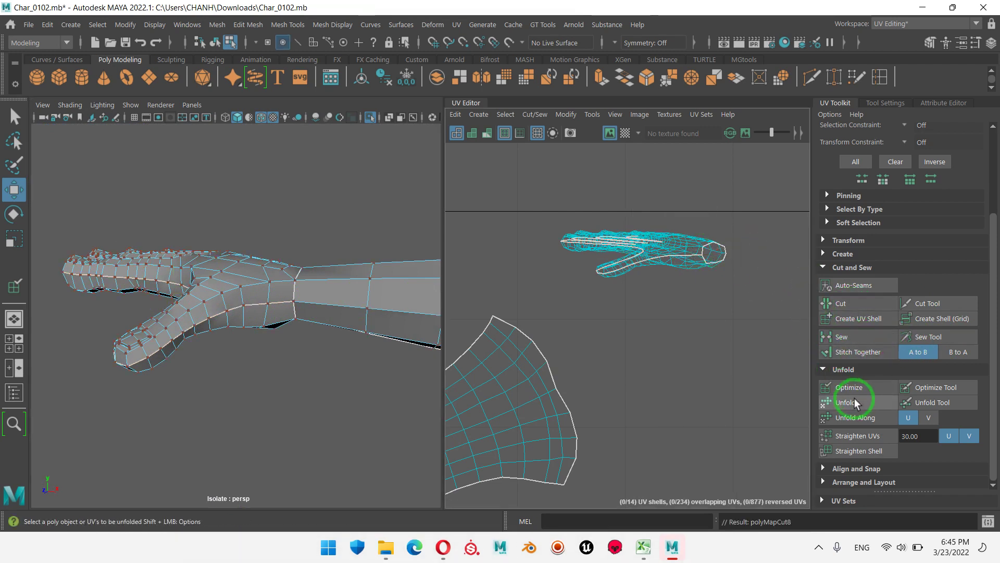
left_click(706, 256)
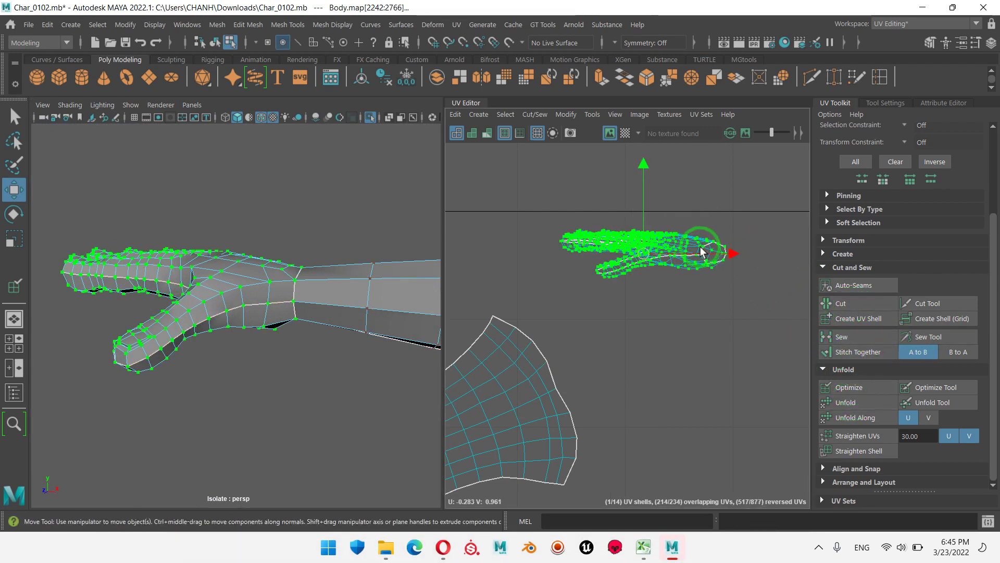
left_click(859, 402)
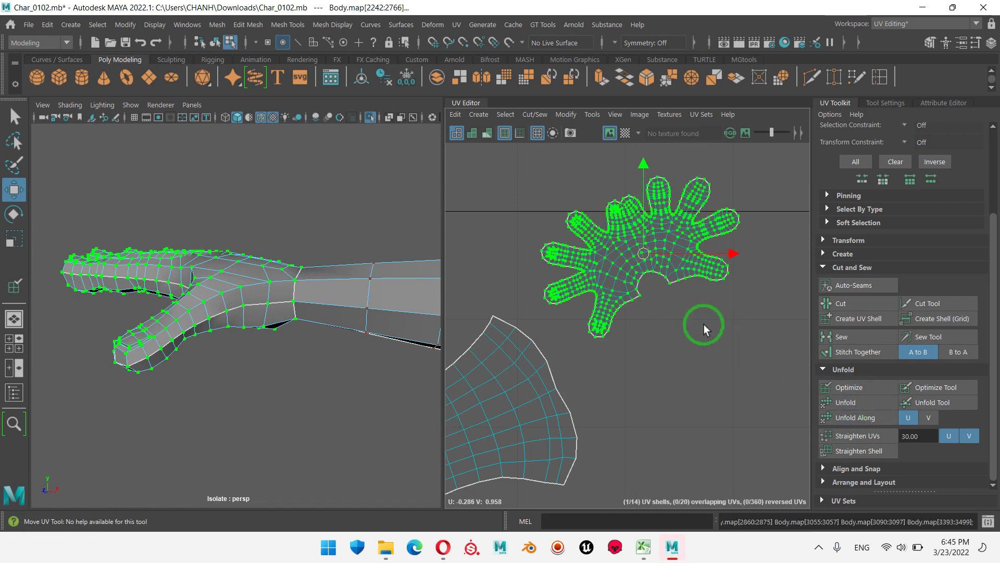
scroll(320, 361, "down", 5)
mouse_move(237, 351)
left_mouse_down("alt")
mouse_move(299, 315)
mouse_move(361, 326)
mouse_move(318, 317)
left_mouse_up("alt")
middle_click_drag(318, 317, 323, 230, "alt")
scroll(261, 313, "up", 2)
- Select all of the mesh's UVs and briefly preview the feet smoothed before returning to low-poly
scroll(407, 341, "up", 3)
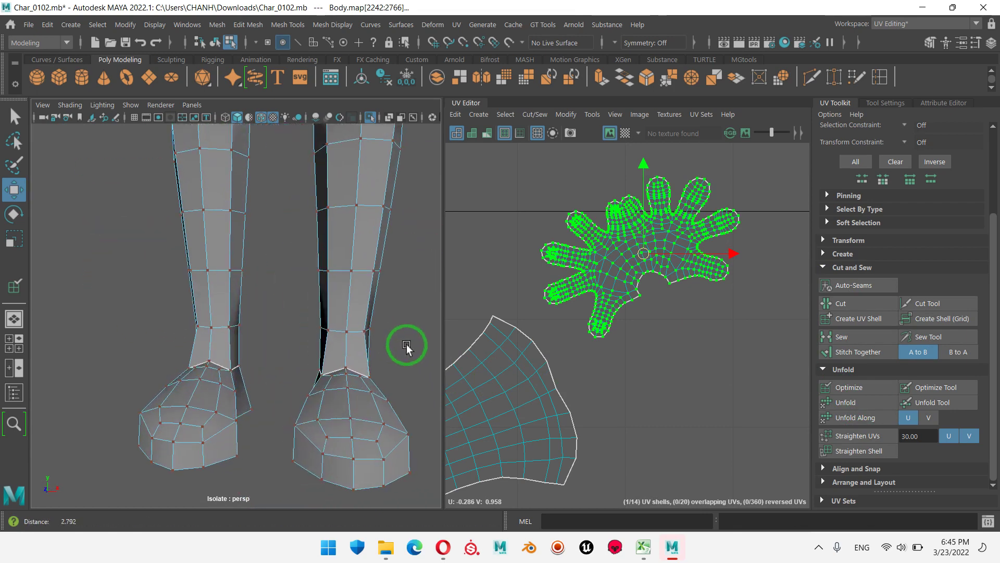
scroll(346, 330, "up", 2)
mouse_move(345, 329)
left_mouse_down("alt")
mouse_move(239, 369)
mouse_move(335, 246)
mouse_move(323, 345)
mouse_move(348, 307)
left_mouse_up("alt")
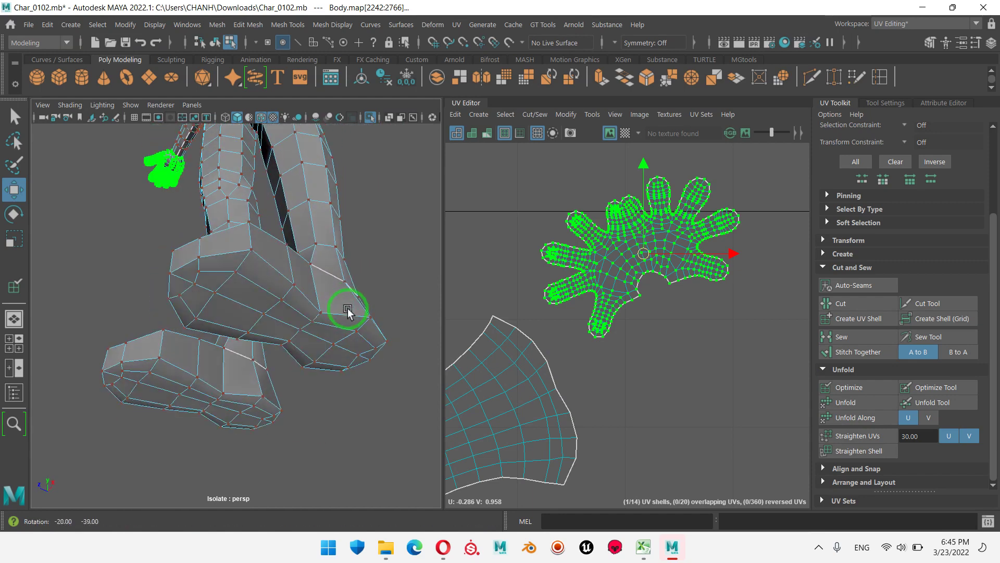
right_click(262, 286)
left_click(258, 273)
mouse_move(258, 273)
left_mouse_down("alt")
mouse_move(290, 313)
mouse_move(264, 398)
left_mouse_up("alt")
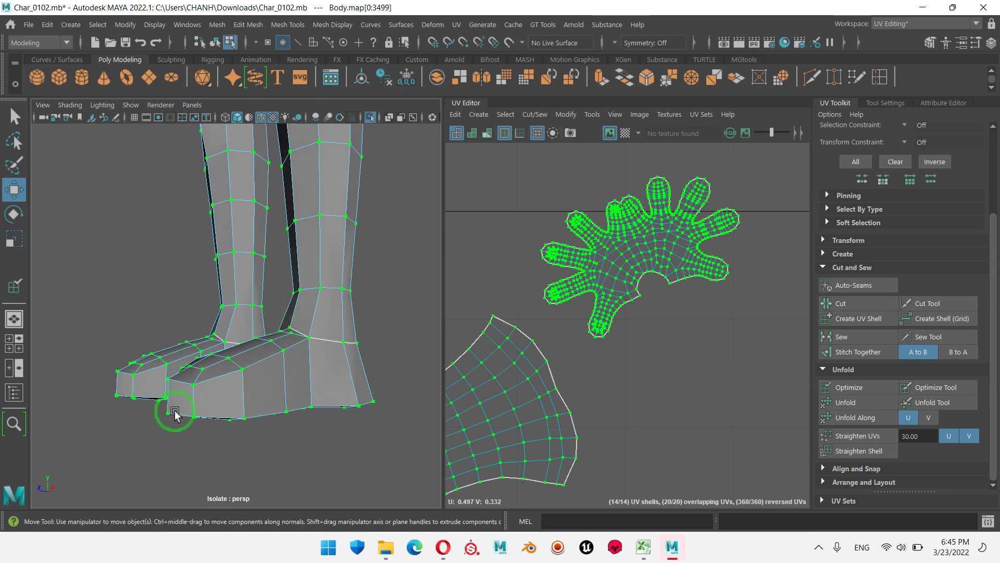
key("3")
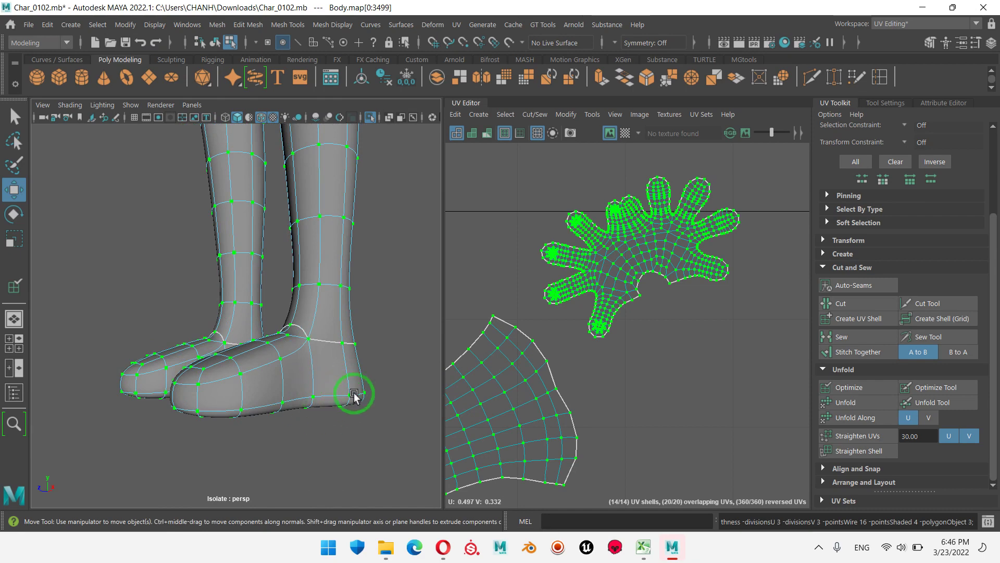
key("1")
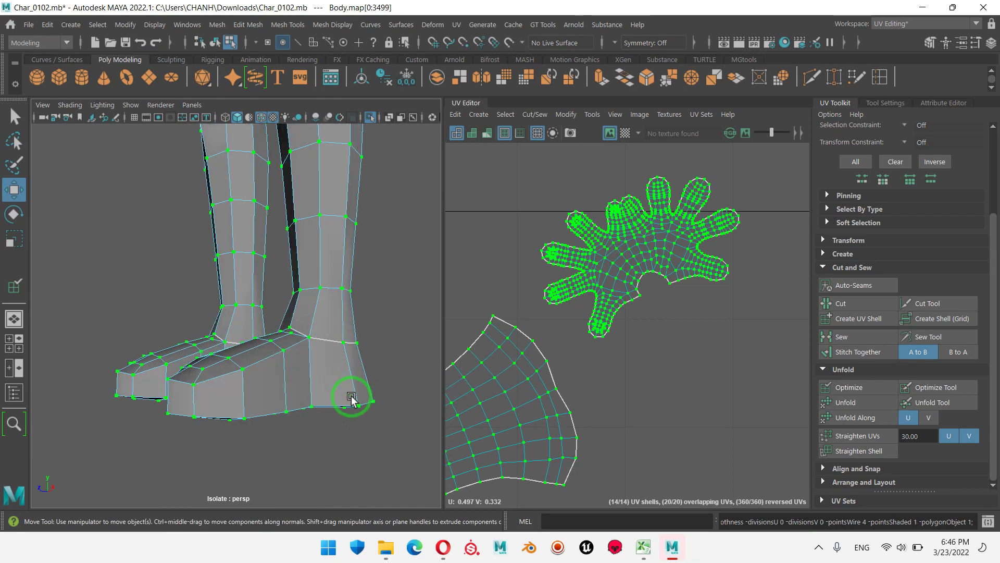
- Pick an edge along the foot's sole and cut a UV seam there to separate the shoes
mouse_move(334, 390)
left_mouse_down("alt")
mouse_move(335, 400)
mouse_move(351, 380)
mouse_move(342, 335)
left_mouse_up("alt")
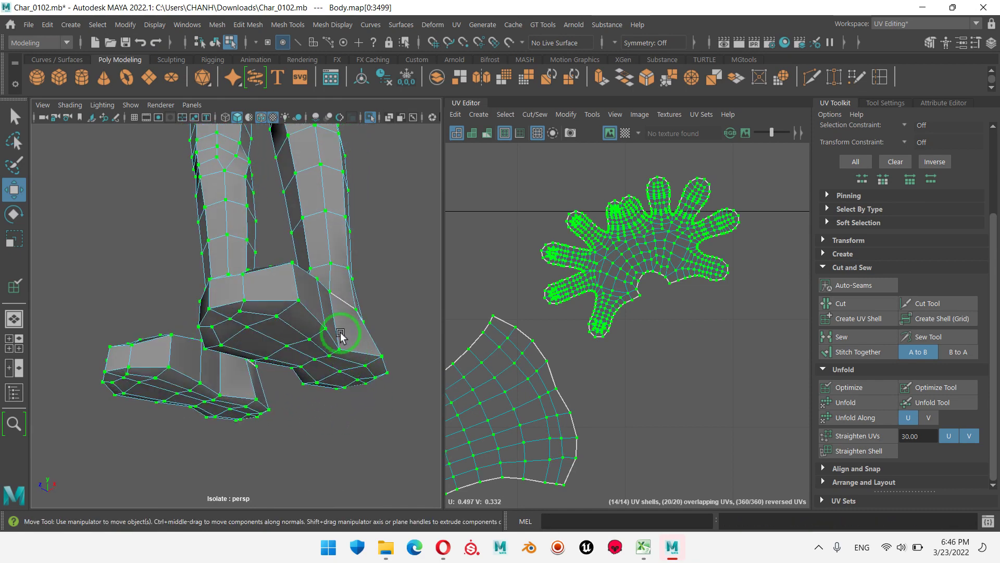
mouse_move(341, 178)
right_mouse_down()
mouse_move(340, 295)
mouse_move(353, 161)
right_mouse_up()
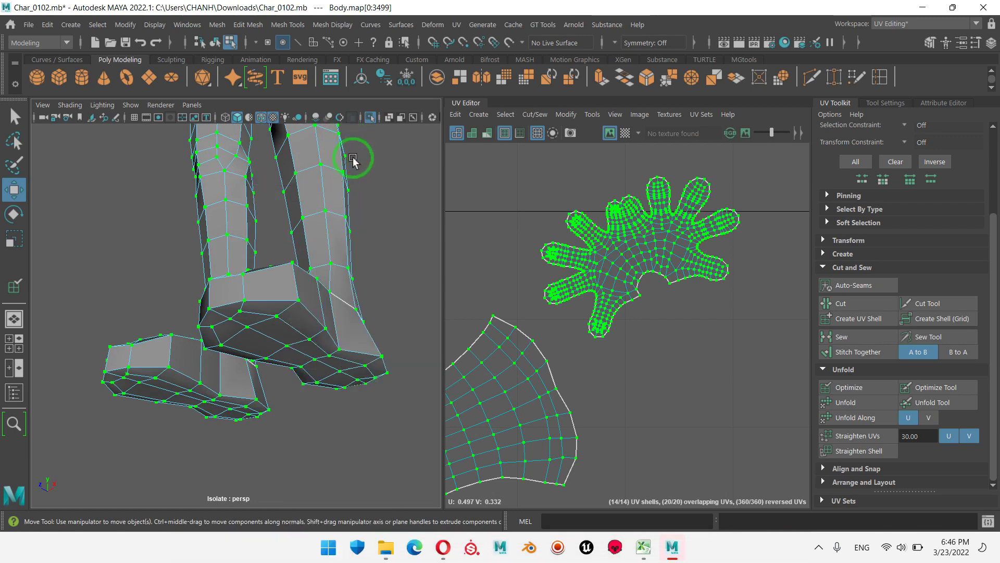
left_click(319, 319)
mouse_move(293, 357)
left_mouse_down("alt")
mouse_move(349, 346)
mouse_move(306, 431)
mouse_move(333, 396)
left_mouse_up("alt")
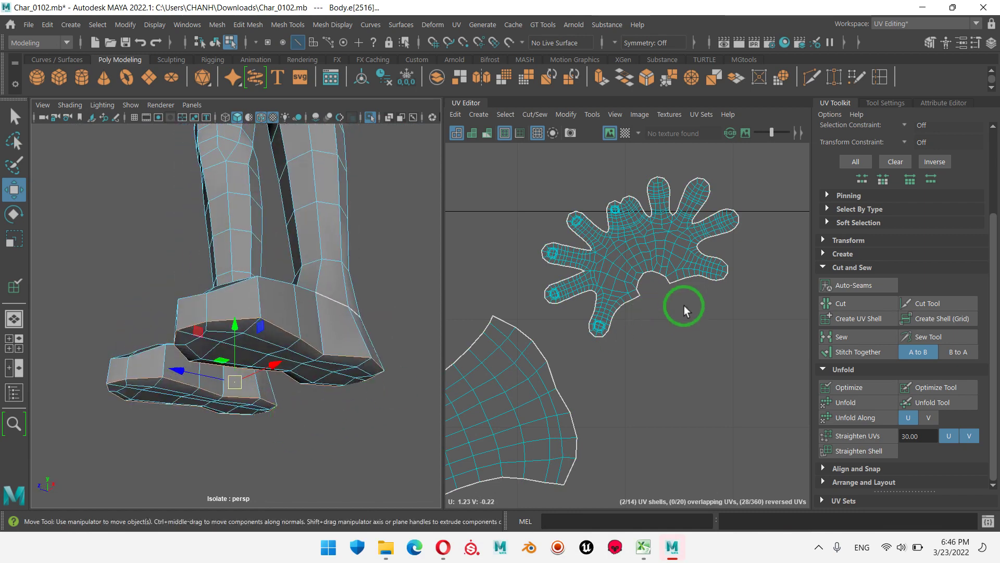
left_click(863, 303)
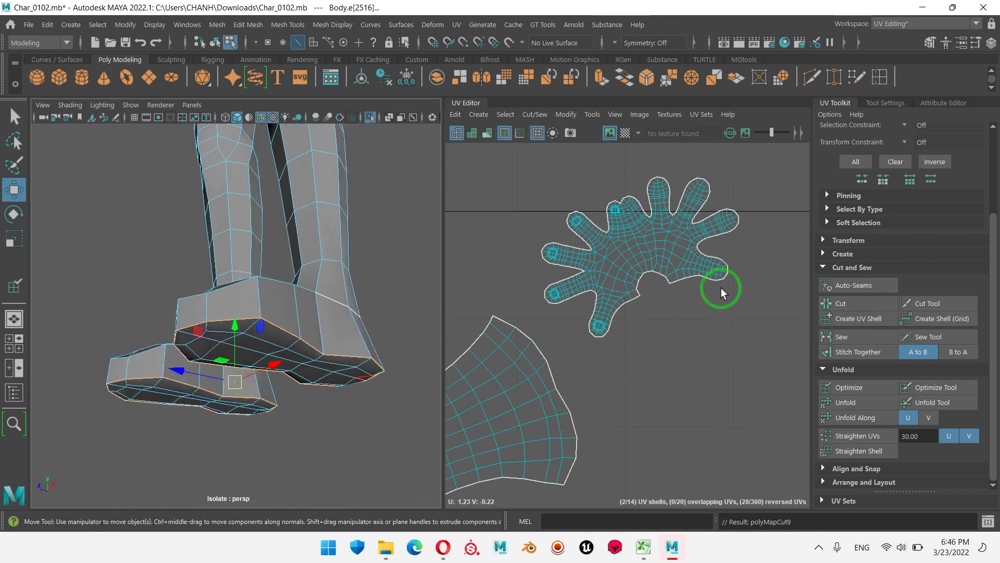
scroll(656, 355, "down", 3)
scroll(661, 351, "down", 3)
- Frame the shoe shells and orbit around the feet and legs to inspect them
key("f")
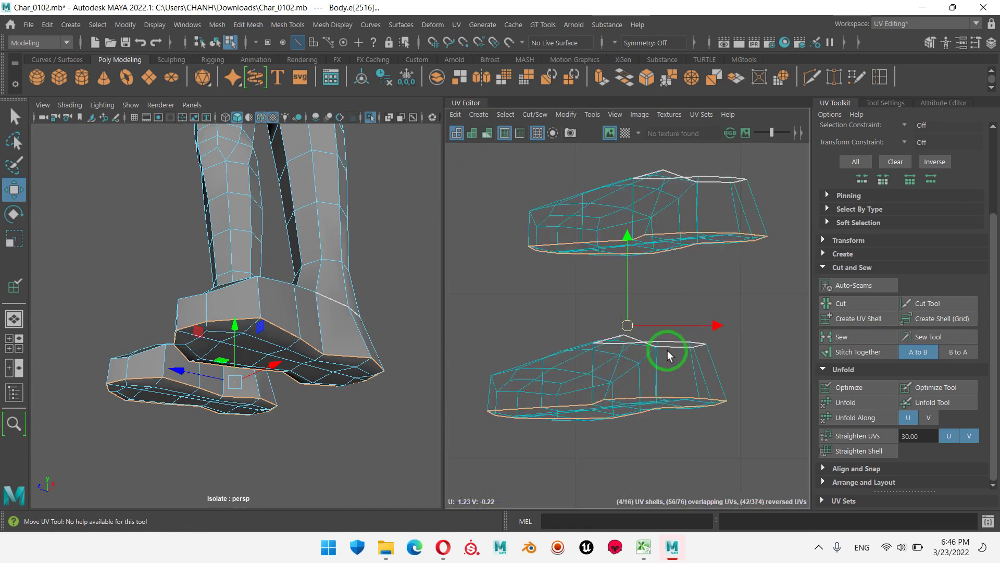
mouse_move(320, 338)
left_mouse_down("alt")
mouse_move(274, 380)
mouse_move(328, 319)
mouse_move(276, 360)
mouse_move(306, 339)
mouse_move(257, 362)
mouse_move(273, 359)
mouse_move(72, 341)
mouse_move(67, 355)
mouse_move(163, 364)
mouse_move(297, 335)
left_mouse_up("alt")
scroll(302, 370, "up", 5)
mouse_move(302, 370)
left_mouse_down("alt")
mouse_move(277, 357)
mouse_move(291, 305)
left_mouse_up("alt")
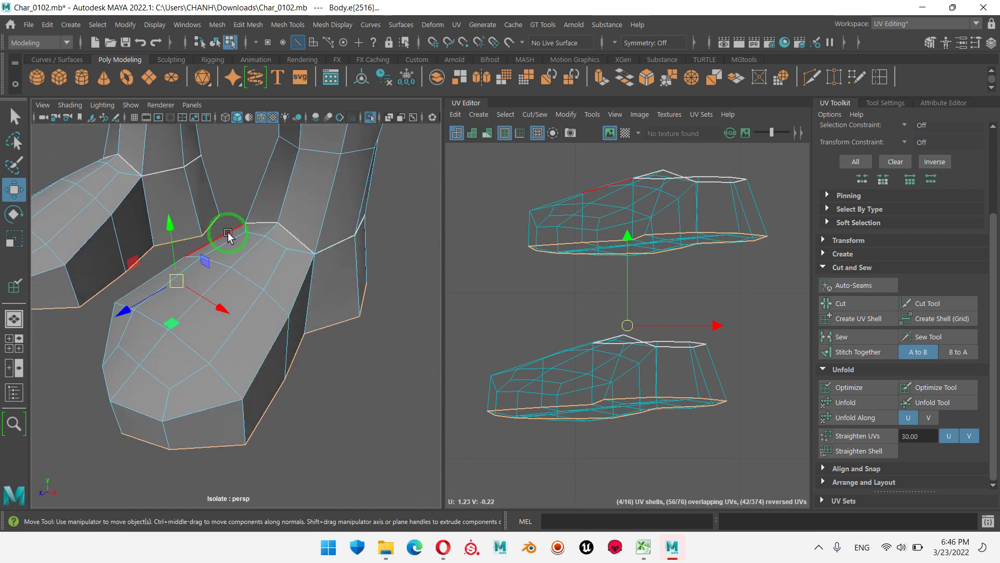
mouse_move(227, 236)
left_mouse_down("alt")
mouse_move(223, 340)
mouse_move(77, 339)
left_mouse_up("alt")
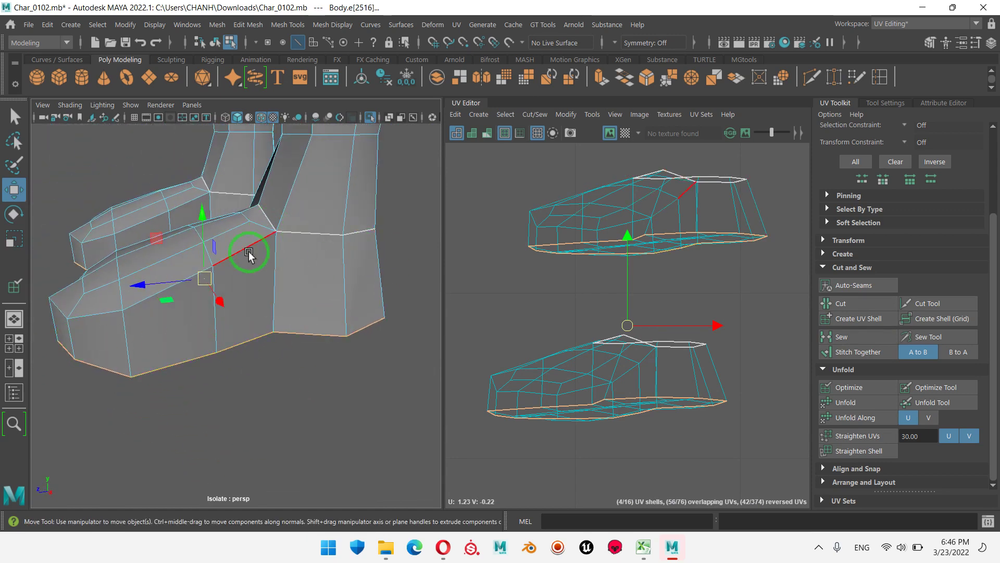
left_click_drag(299, 250, 331, 313, "alt")
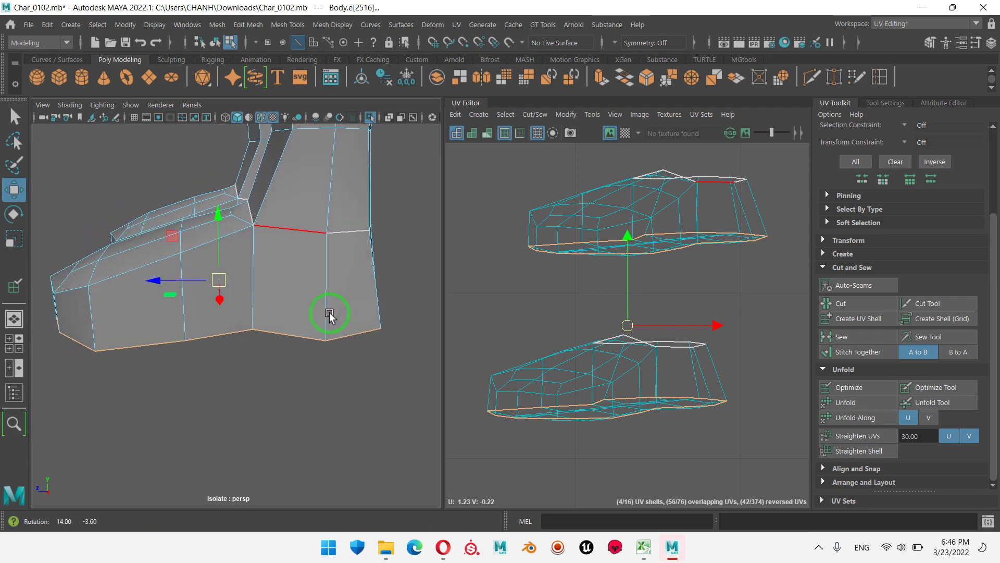
left_click_drag(271, 241, 217, 283, "alt")
mouse_move(347, 312)
left_mouse_down("alt")
mouse_move(286, 342)
mouse_move(121, 197)
left_mouse_up("alt")
mouse_move(310, 331)
left_mouse_down("alt")
mouse_move(252, 388)
mouse_move(233, 352)
left_mouse_up("alt")
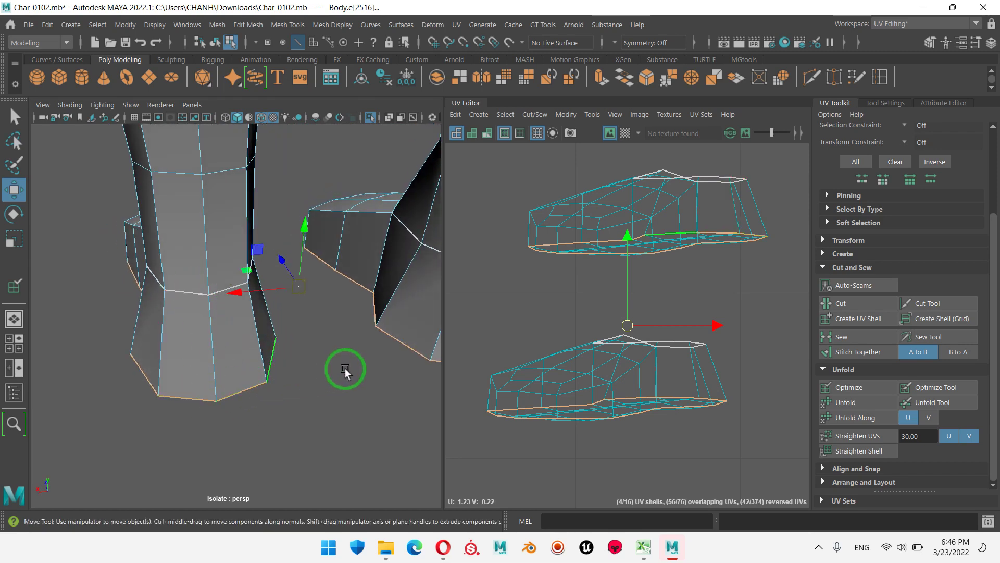
mouse_move(346, 369)
left_mouse_down("alt")
mouse_move(256, 373)
mouse_move(224, 345)
mouse_move(311, 356)
mouse_move(261, 350)
mouse_move(273, 335)
mouse_move(283, 342)
mouse_move(259, 349)
mouse_move(277, 364)
mouse_move(267, 353)
mouse_move(157, 328)
mouse_move(89, 329)
mouse_move(167, 350)
mouse_move(181, 344)
mouse_move(172, 313)
mouse_move(91, 339)
left_mouse_up("alt")
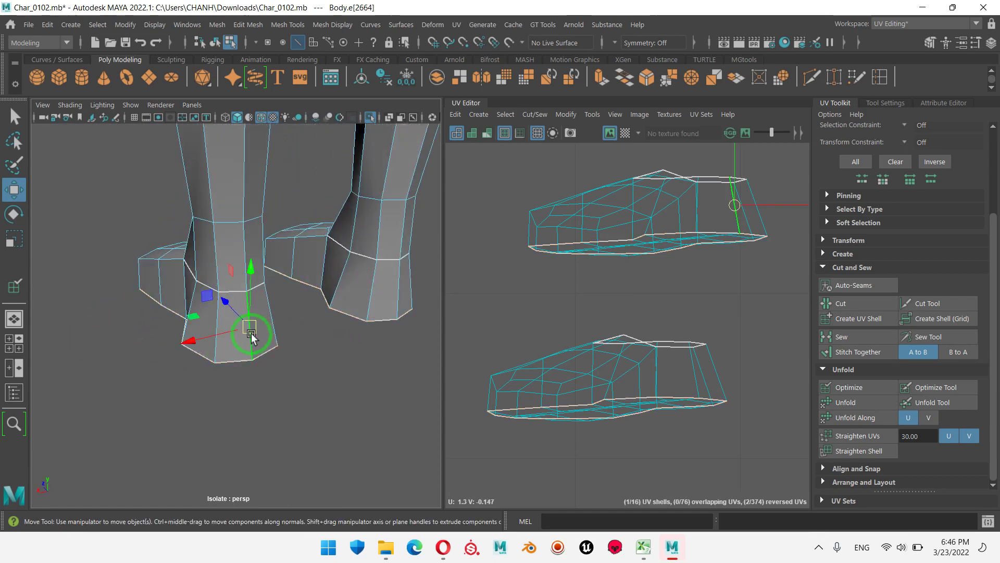
left_click_drag(246, 335, 346, 350, "alt")
- Cut a UV seam along an edge on the right foot, then unfold both foot shells flat
left_click(374, 333)
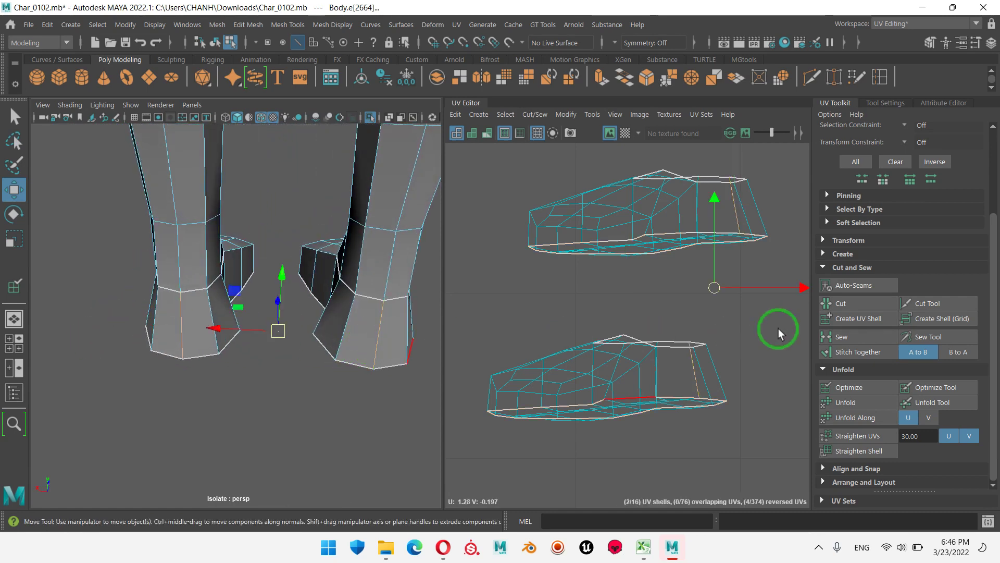
left_click(846, 302)
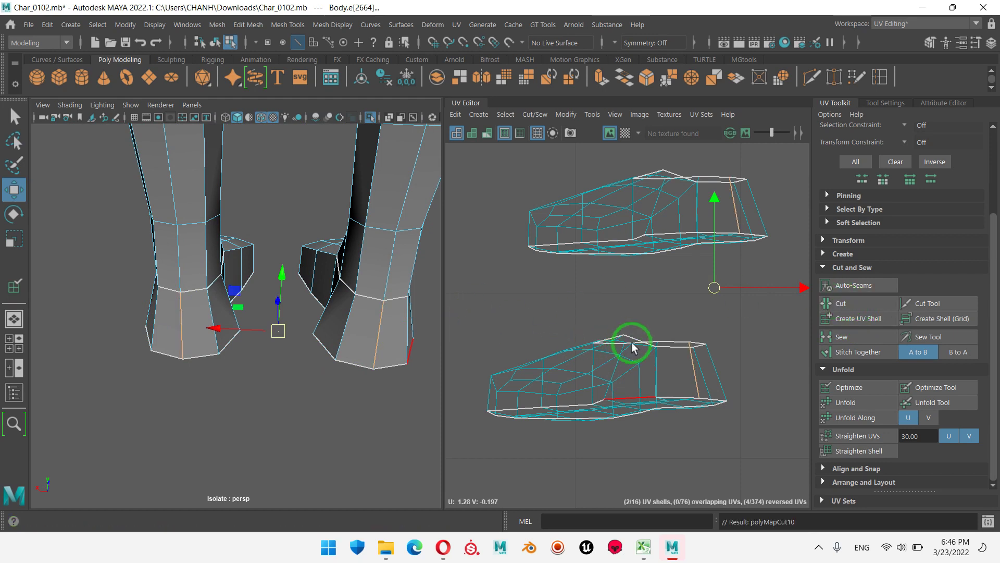
scroll(625, 357, "down", 2)
right_click_drag(625, 358, 710, 352)
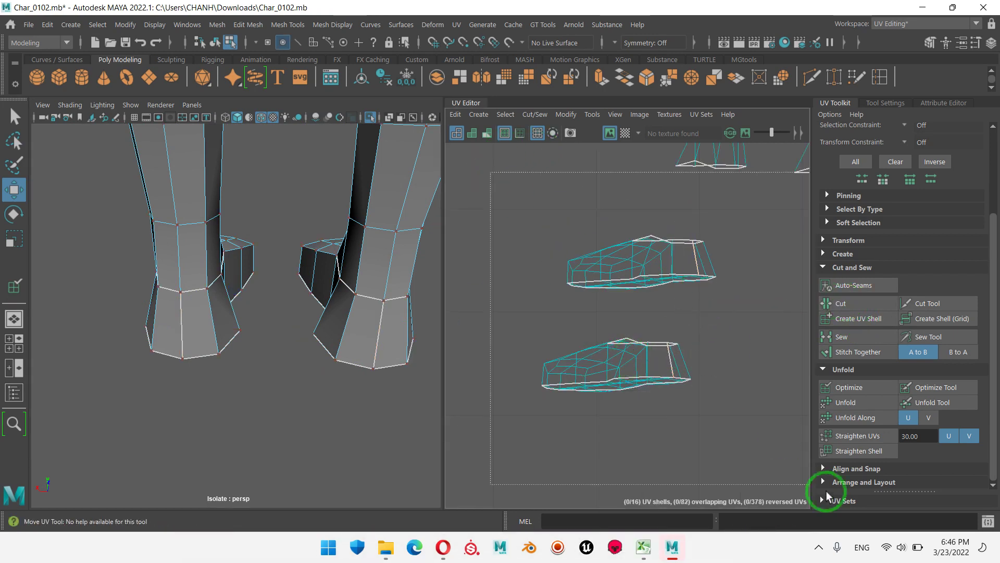
left_click_drag(827, 495, 828, 492)
left_click(850, 402)
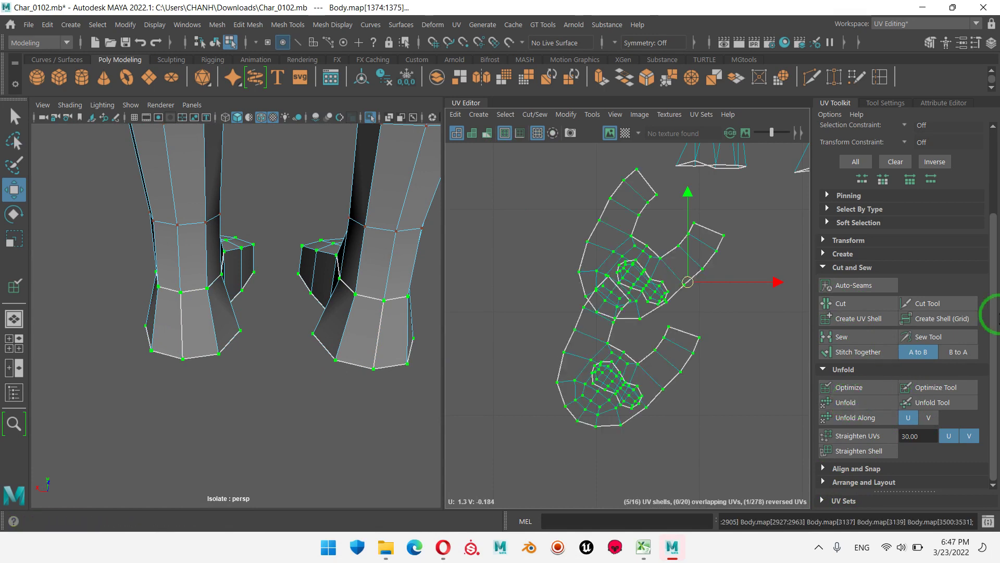
- Move the upper foot shell up-left and the lower foot shell away from its inner piece
left_click(674, 268)
left_click(651, 244)
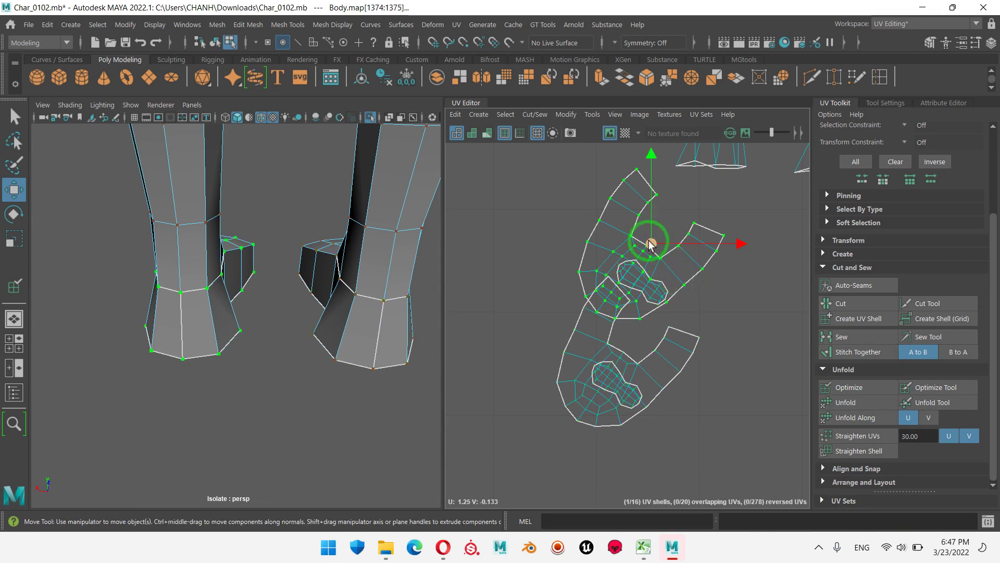
left_click_drag(650, 244, 534, 219)
left_click(647, 369)
left_click(666, 375)
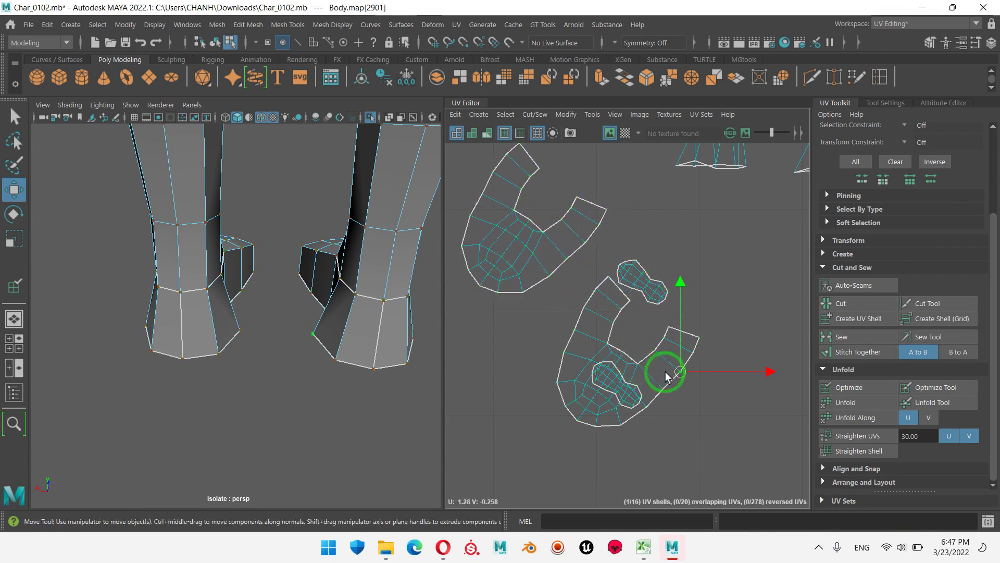
double_click(665, 376)
mouse_move(630, 351)
left_mouse_down()
mouse_move(770, 340)
mouse_move(765, 363)
left_mouse_up()
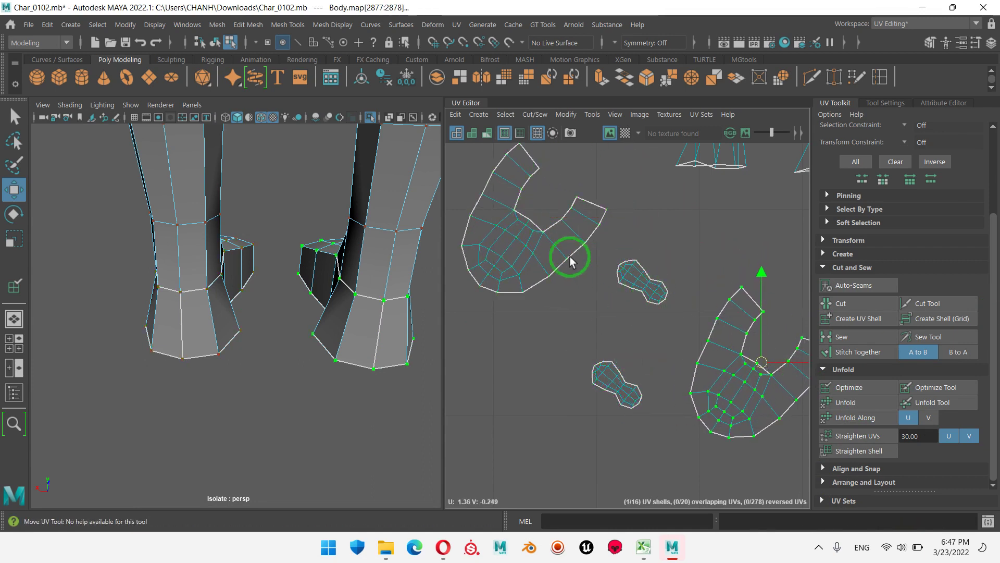
- Zoom out to check the layout, selecting the small inner foot shell and the leg shell
scroll(658, 320, "down", 2)
scroll(605, 324, "down", 1)
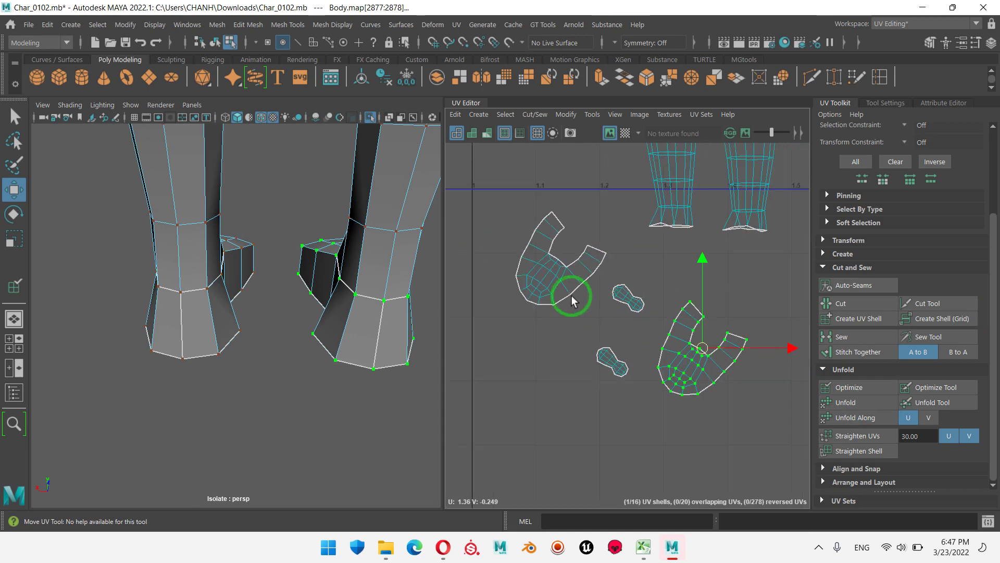
double_click(620, 281)
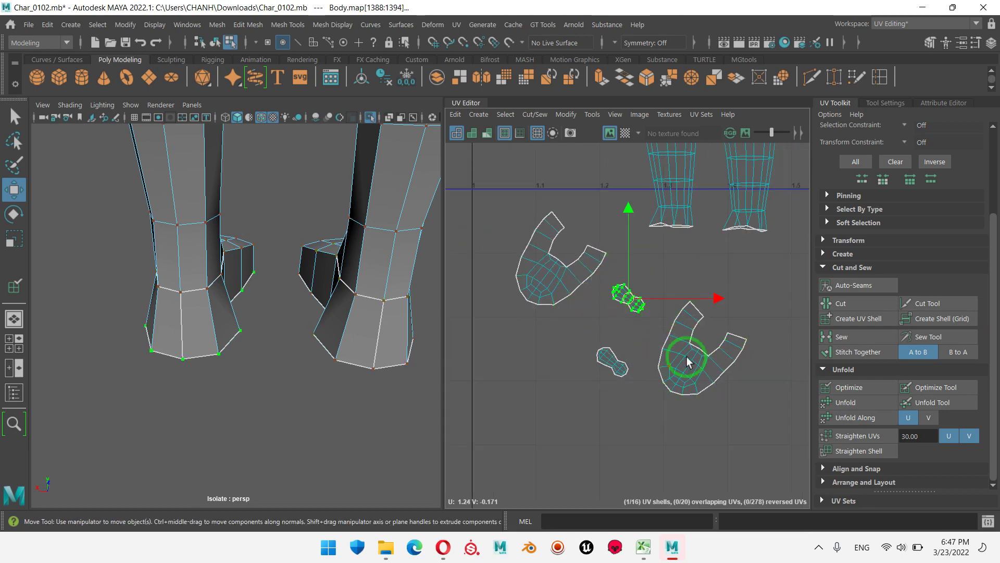
scroll(678, 349, "down", 2)
scroll(585, 335, "down", 2)
scroll(496, 293, "up", 1)
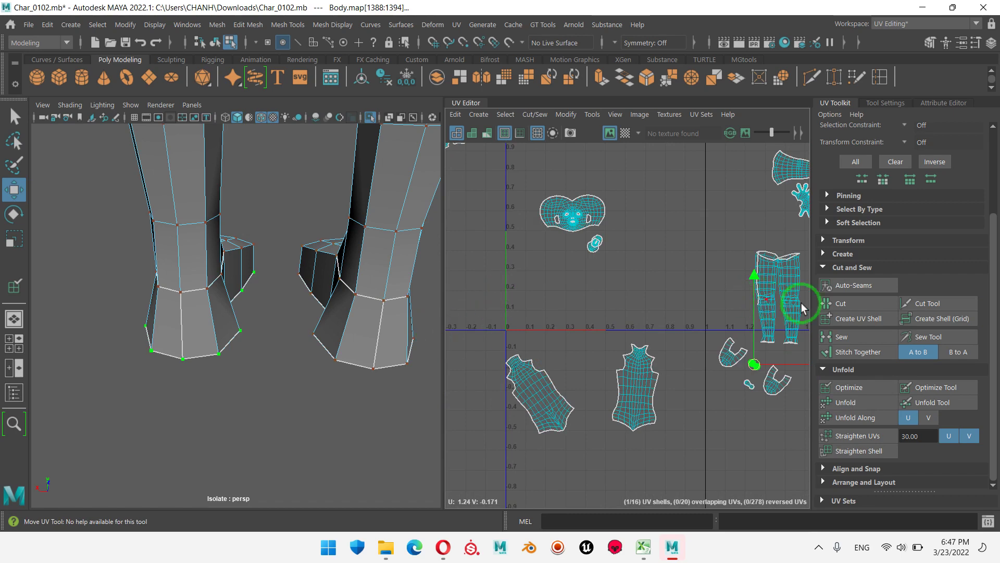
scroll(752, 294, "down", 1)
left_click(785, 289)
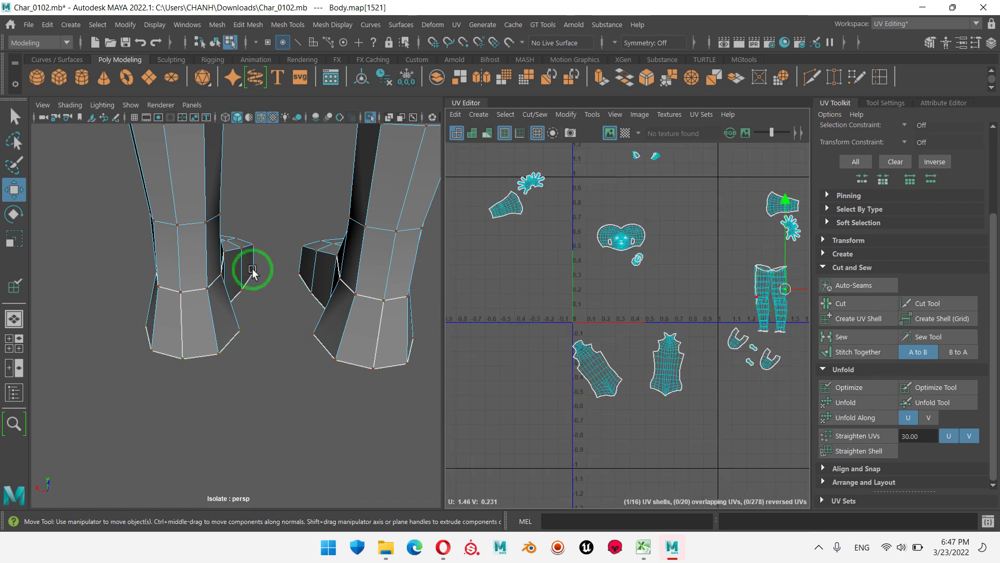
scroll(274, 249, "down", 3)
scroll(275, 249, "up", 2)
scroll(291, 246, "up", 2)
- Switch to edge selection and select the edge loop down the inner leg
mouse_move(286, 290)
left_mouse_down("alt")
mouse_move(376, 284)
mouse_move(286, 338)
mouse_move(314, 312)
mouse_move(424, 312)
mouse_move(339, 254)
left_mouse_up("alt")
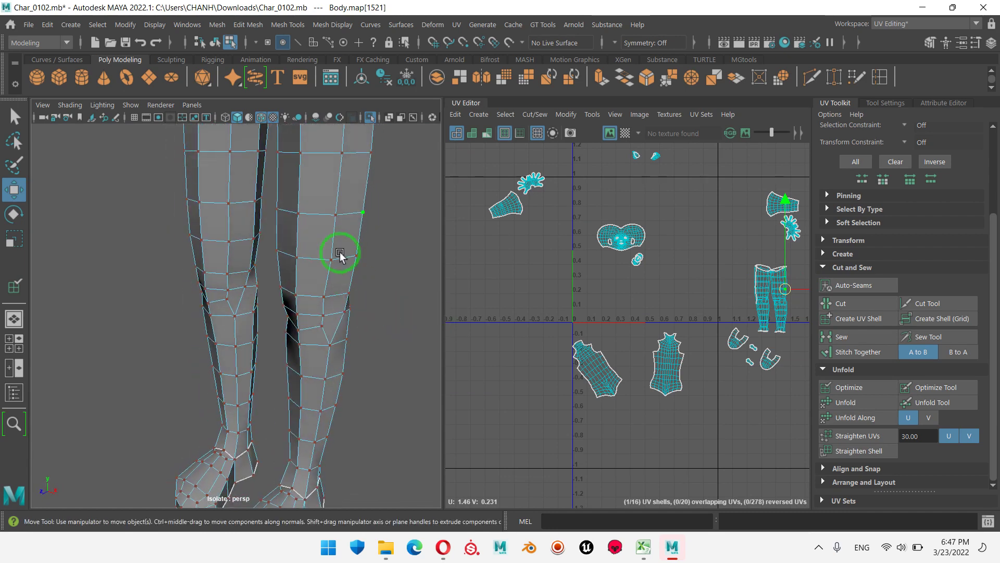
middle_click_drag(352, 255, 342, 344, "alt")
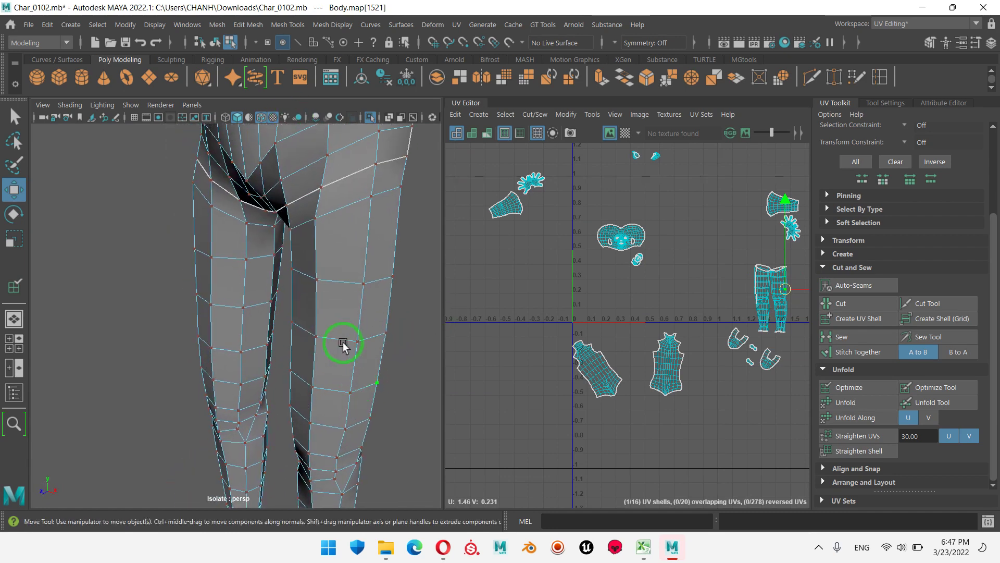
scroll(311, 286, "up", 2)
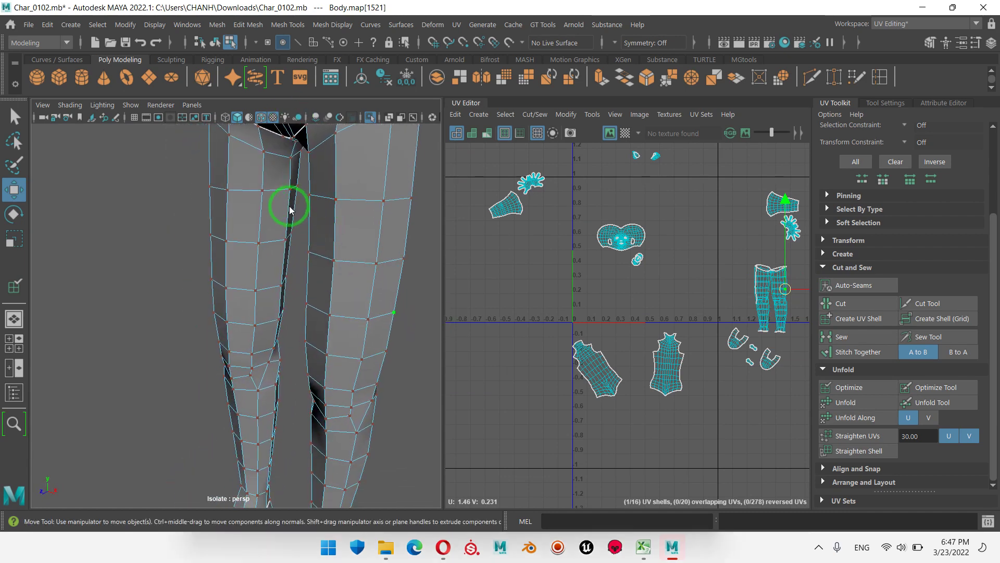
right_click(290, 178)
left_click(291, 142)
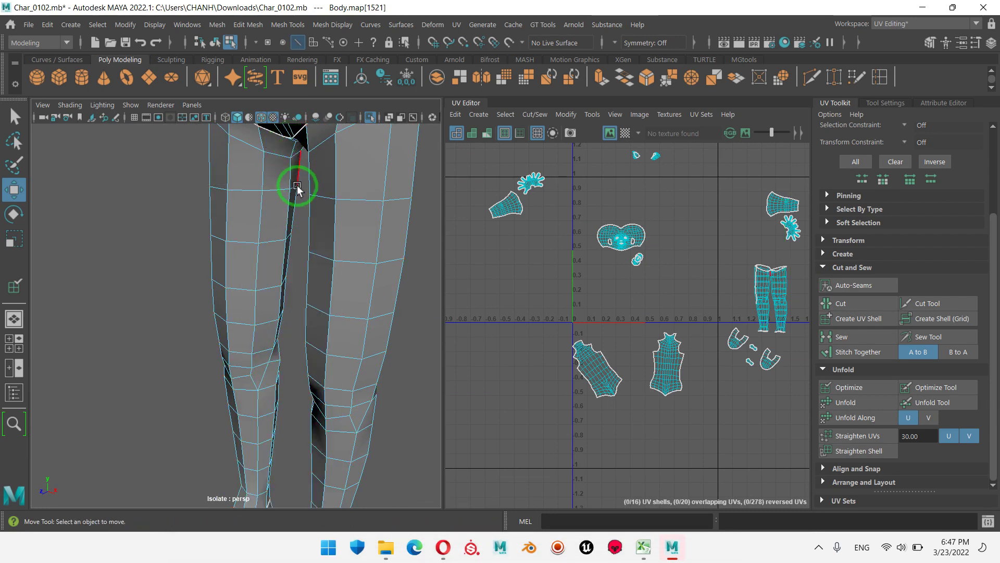
double_click(290, 211)
- Select a higher edge, then the edge loop running down the outer side of the leg
scroll(365, 294, "down", 3)
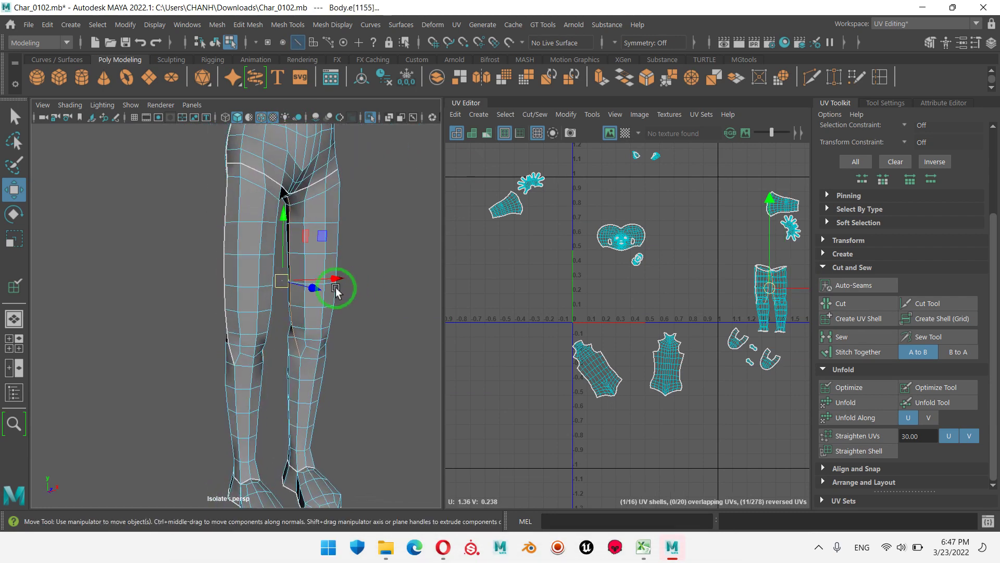
scroll(313, 284, "down", 2)
scroll(328, 278, "up", 5)
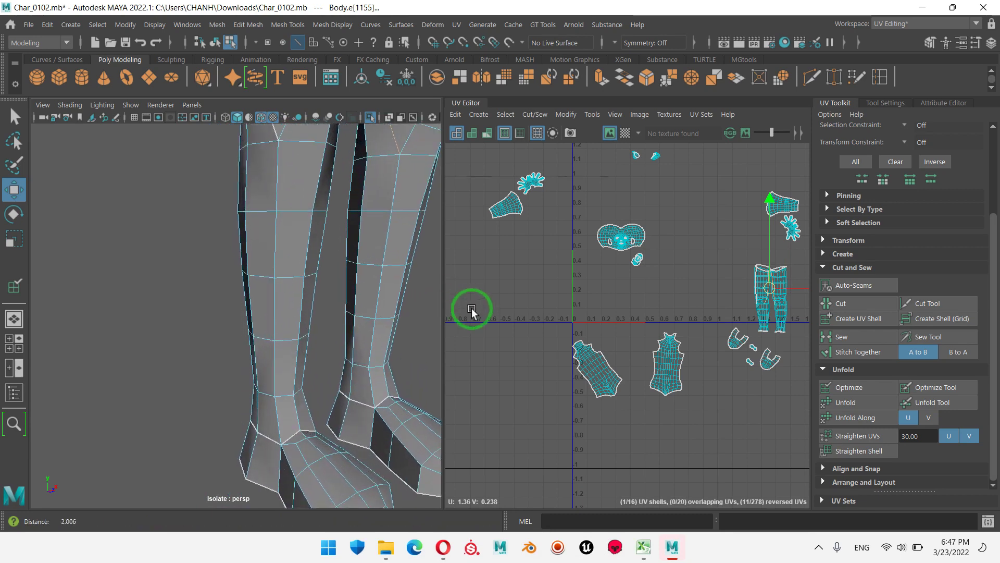
scroll(323, 323, "up", 2)
middle_click_drag(331, 328, 284, 252, "alt")
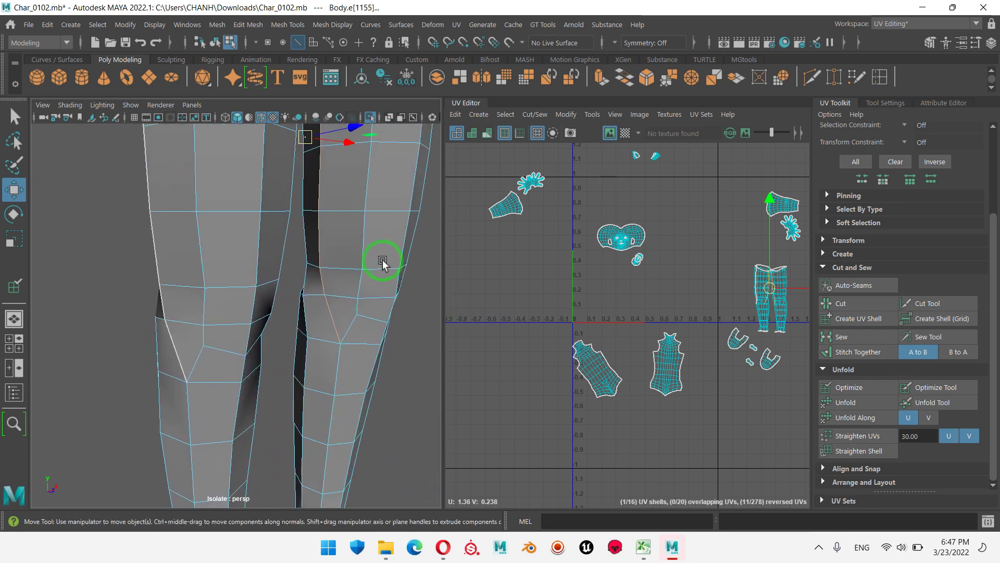
left_click(291, 253)
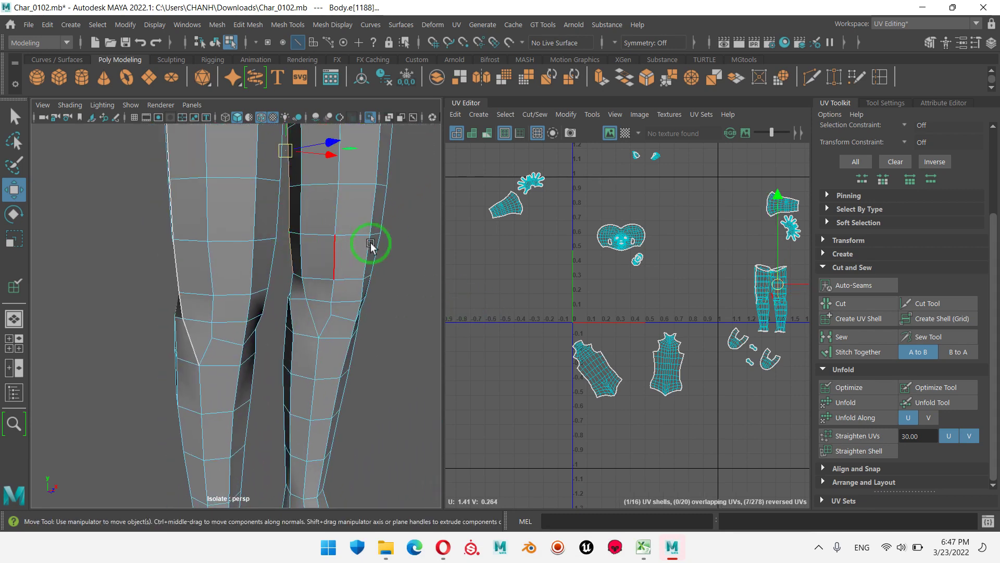
mouse_move(371, 245)
left_mouse_down("alt")
mouse_move(391, 302)
mouse_move(425, 285)
mouse_move(212, 364)
mouse_move(275, 308)
mouse_move(219, 301)
left_mouse_up("alt")
middle_click_drag(219, 302, 192, 346, "alt")
mouse_move(192, 347)
right_mouse_down("alt")
mouse_move(331, 353)
mouse_move(296, 235)
right_mouse_up("alt")
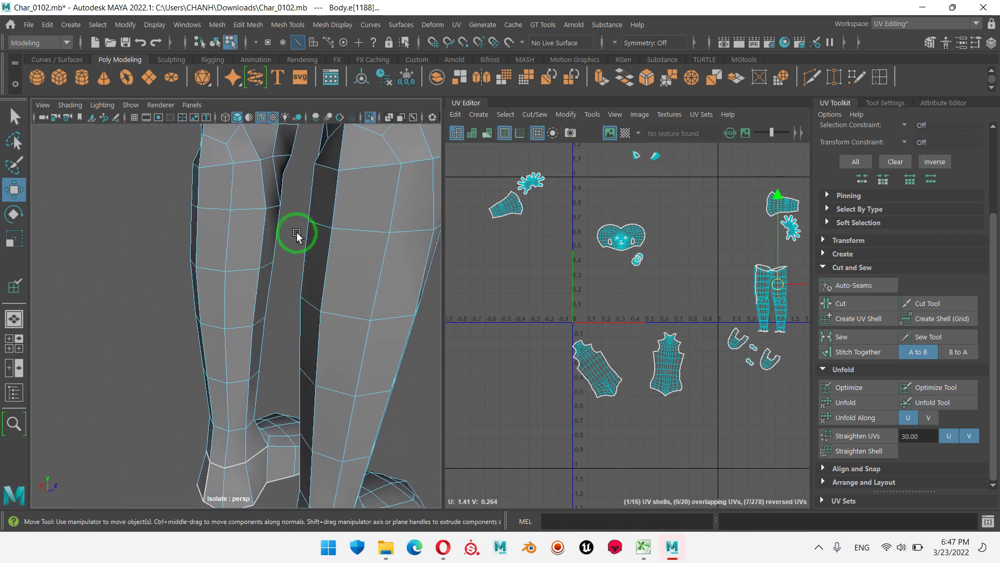
left_click_drag(315, 210, 295, 225, "alt")
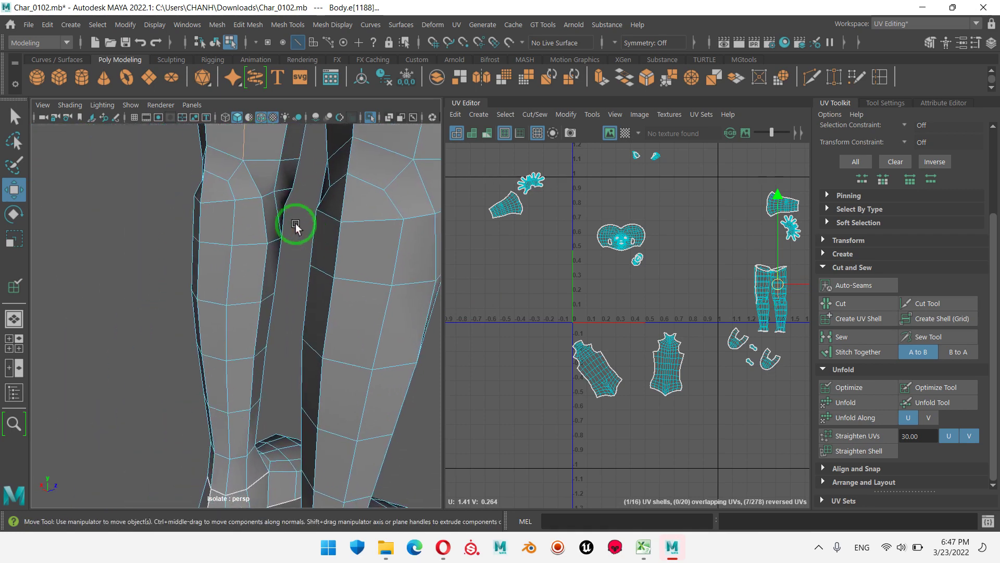
double_click(256, 182)
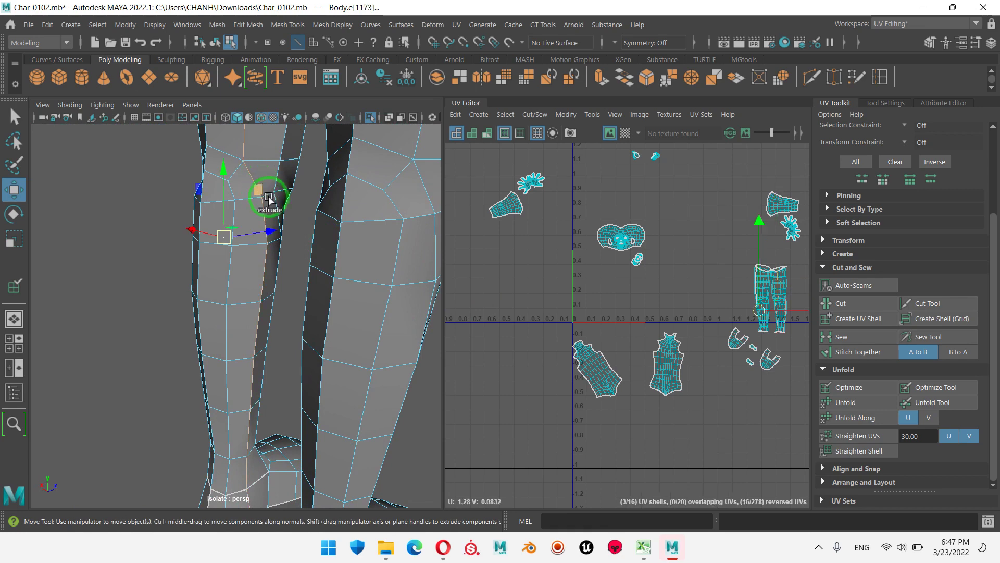
- Refine the selected leg edges while inspecting the lower legs and feet
scroll(269, 200, "down", 3)
scroll(283, 292, "down", 3)
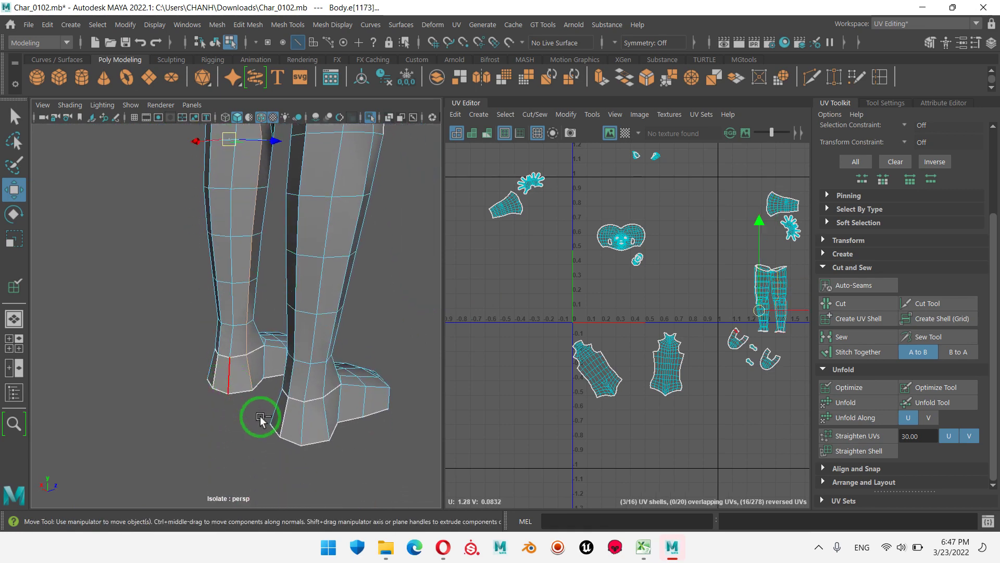
mouse_move(311, 369)
left_mouse_down("alt")
mouse_move(346, 283)
mouse_move(431, 352)
left_mouse_up("alt")
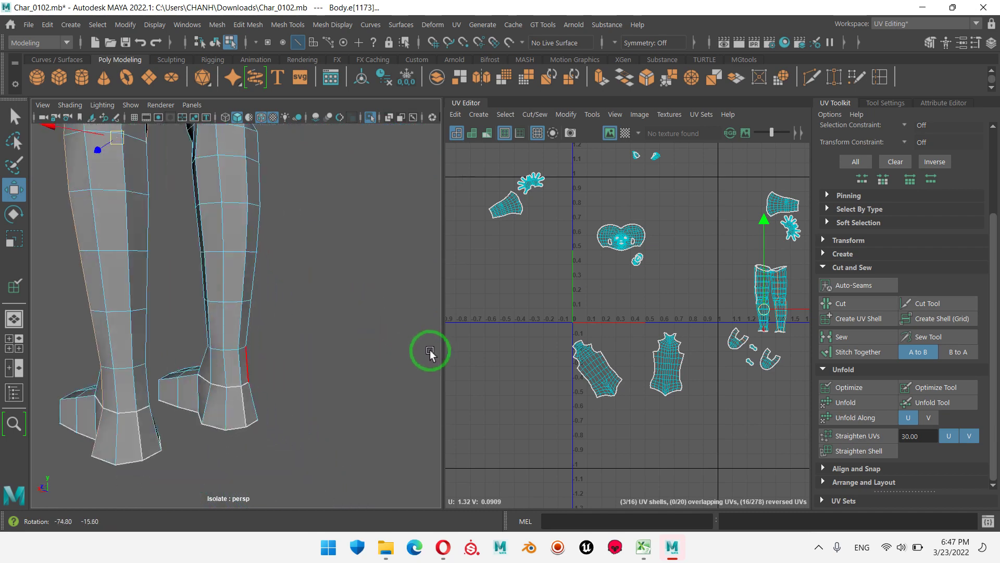
scroll(430, 352, "up", 2)
scroll(351, 462, "up", 3)
scroll(301, 228, "up", 2)
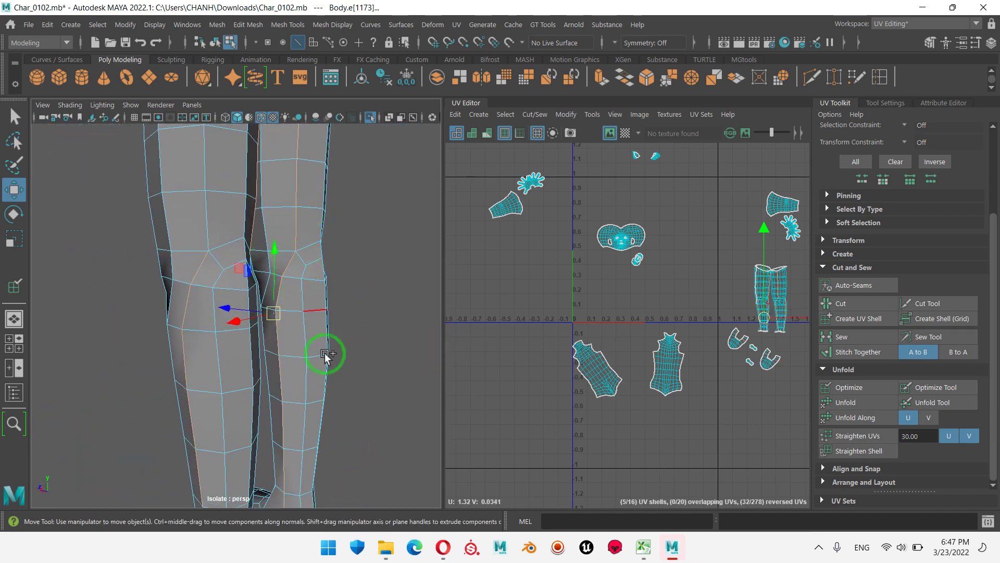
scroll(325, 354, "down", 3)
scroll(324, 409, "down", 2)
scroll(291, 286, "up", 3)
left_click_drag(404, 384, 310, 286, "alt")
scroll(345, 341, "up", 3)
scroll(305, 337, "down", 3)
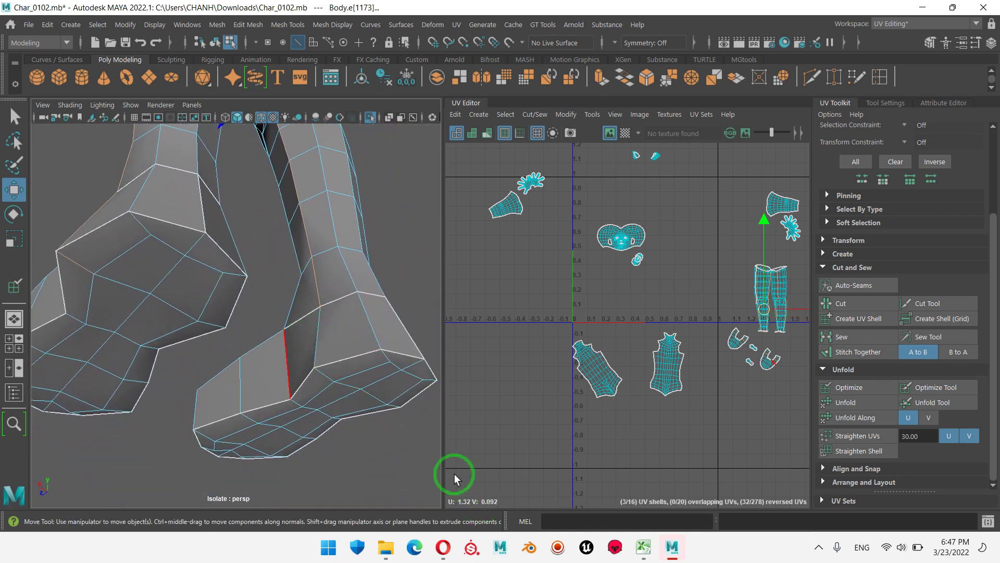
left_click(375, 360)
- Check the leg edge selection from several angles, then cut UVs along it
left_click_drag(375, 360, 292, 411, "alt")
scroll(344, 374, "up", 2)
scroll(347, 380, "down", 3)
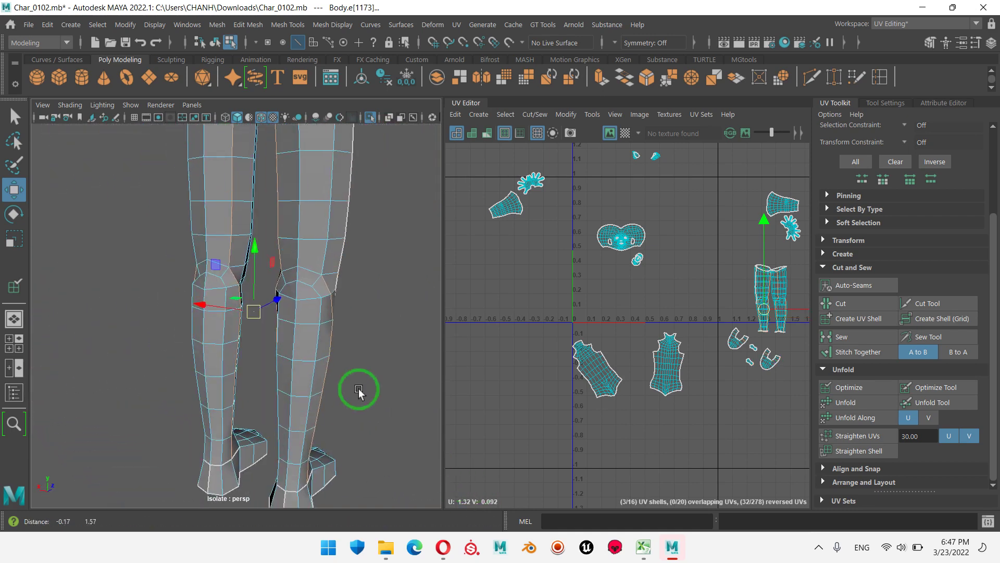
mouse_move(357, 391)
left_mouse_down("alt")
mouse_move(331, 380)
mouse_move(373, 373)
mouse_move(362, 356)
left_mouse_up("alt")
scroll(275, 370, "up", 3)
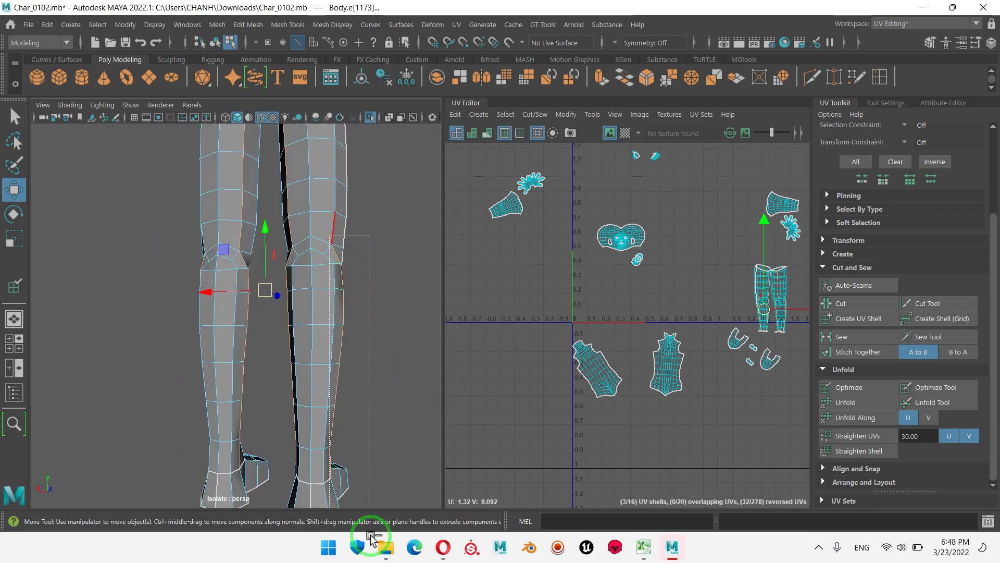
middle_click_drag(379, 340, 364, 305, "alt")
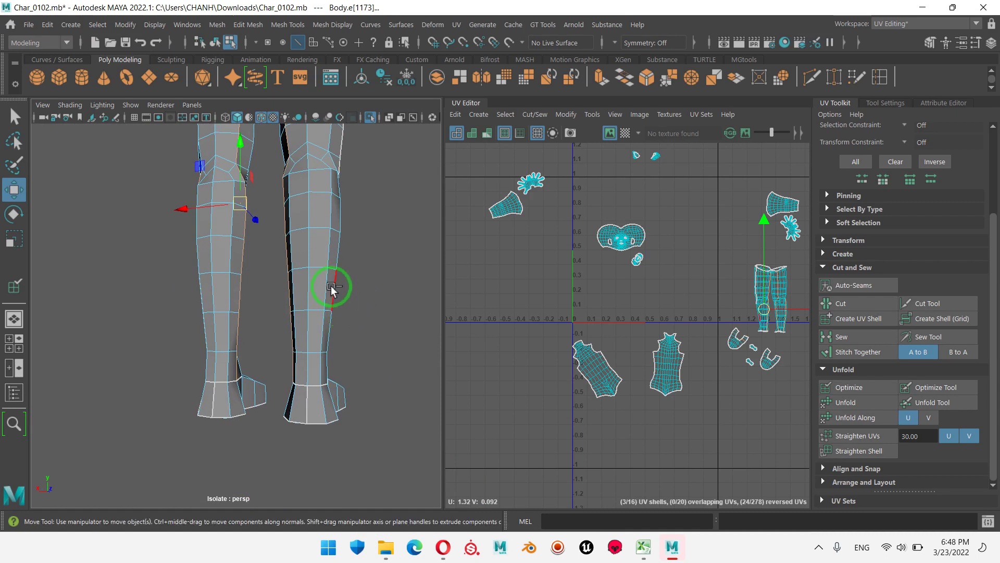
middle_click_drag(398, 174, 381, 397, "alt")
left_click_drag(382, 400, 375, 385, "alt")
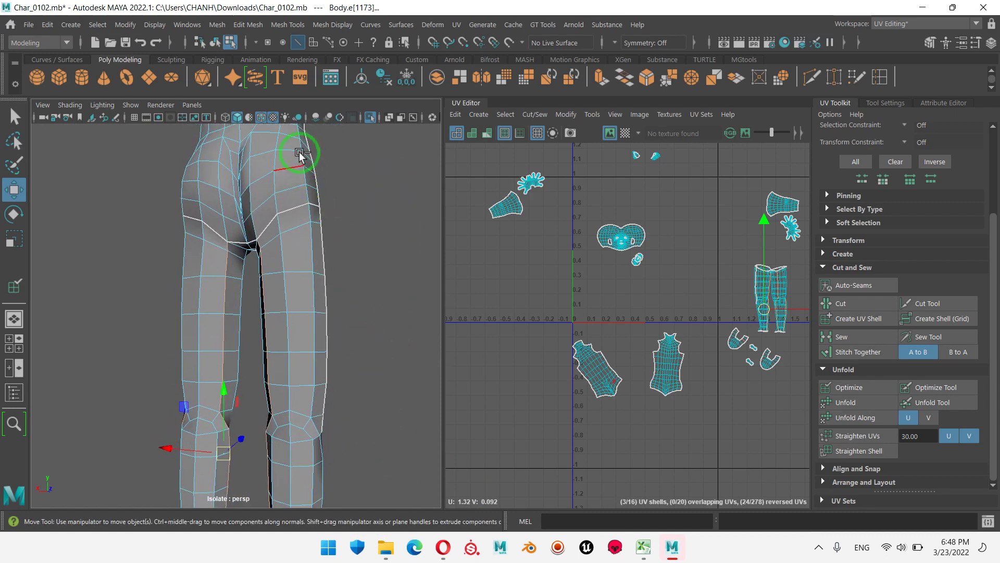
mouse_move(367, 259)
left_mouse_down("alt")
mouse_move(424, 257)
mouse_move(406, 241)
mouse_move(197, 268)
mouse_move(127, 252)
mouse_move(13, 256)
mouse_move(11, 245)
left_mouse_up("alt")
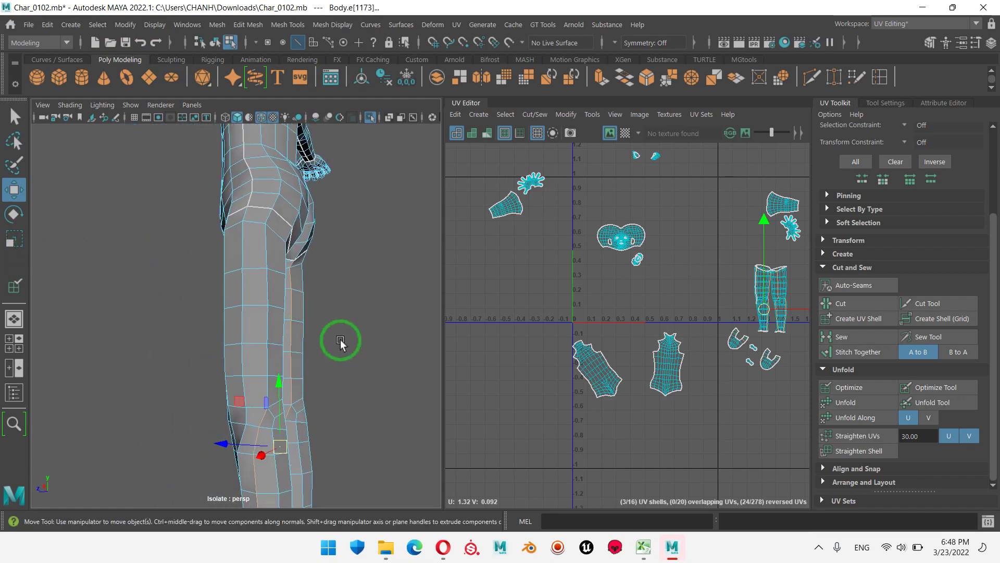
mouse_move(339, 339)
left_mouse_down("alt")
mouse_move(267, 328)
mouse_move(208, 337)
mouse_move(245, 357)
mouse_move(356, 360)
left_mouse_up("alt")
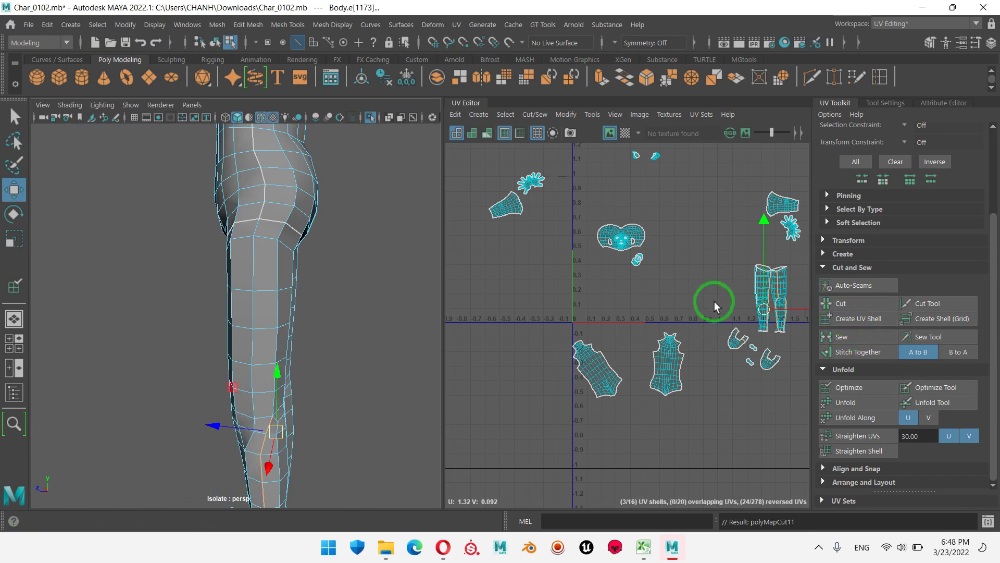
right_click_drag(714, 297, 799, 290)
- Select the whole leg UV shell, unfold it, and zoom in to inspect the result
double_click(786, 285)
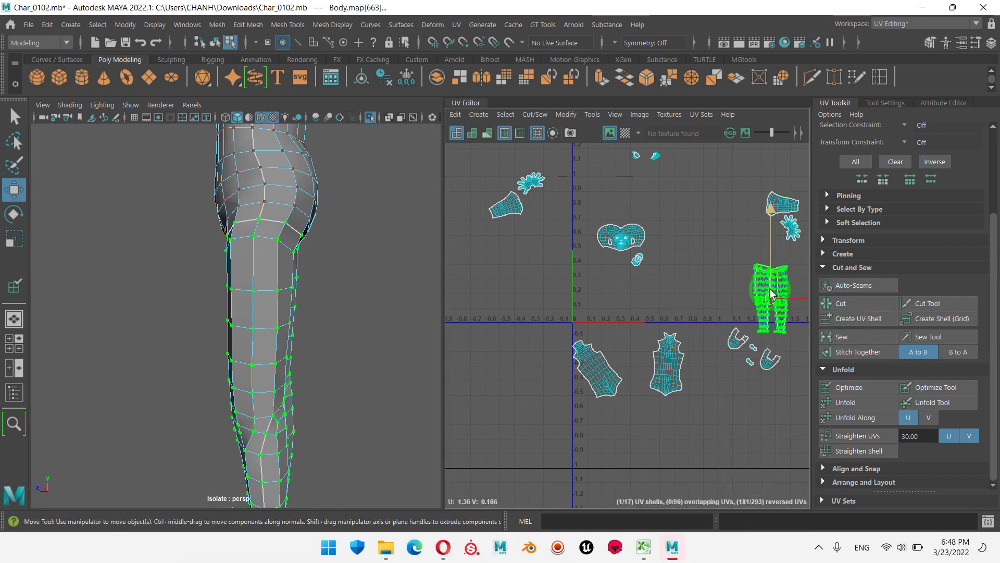
left_click(858, 402)
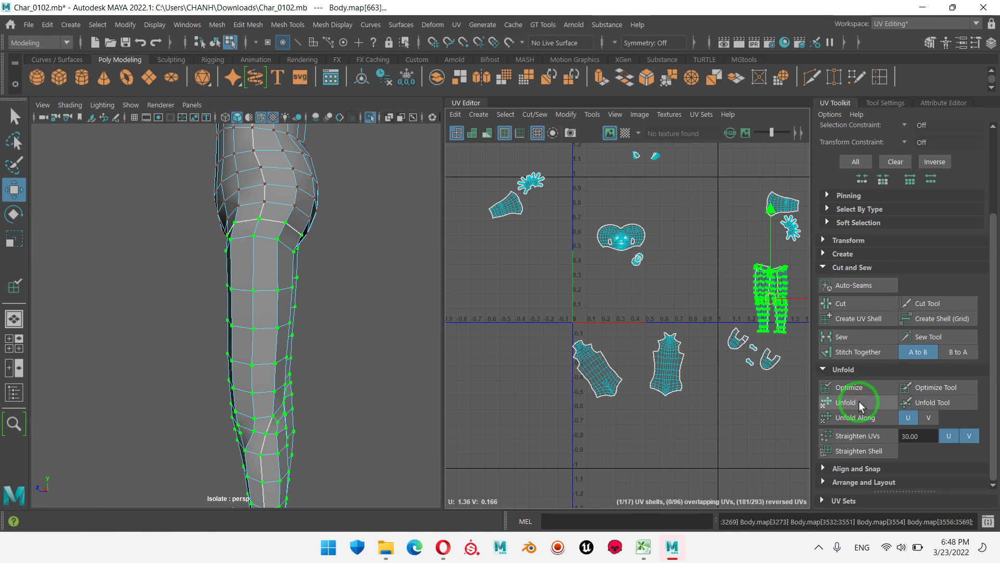
middle_click_drag(648, 305, 438, 290, "alt")
right_click_drag(438, 290, 759, 352, "alt")
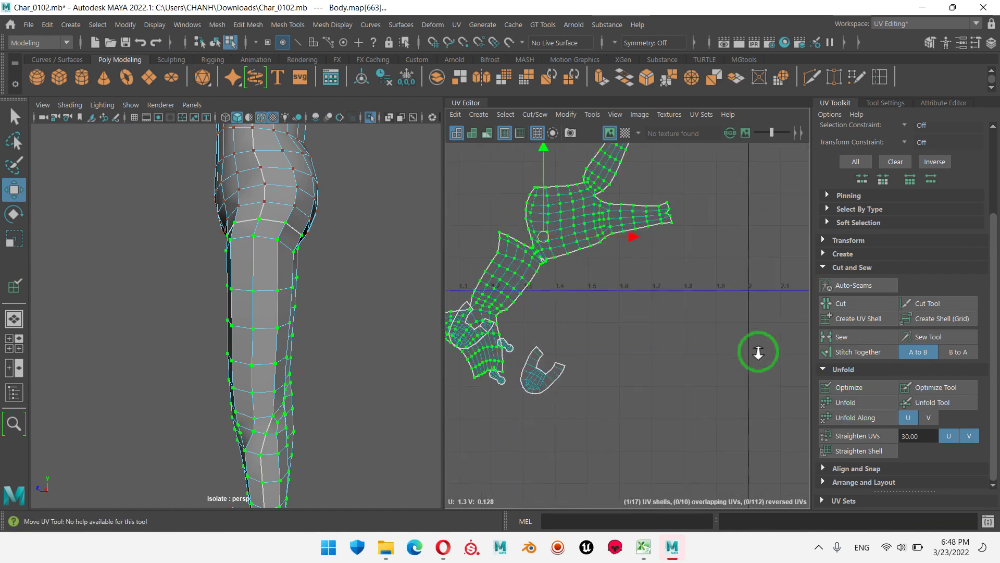
scroll(642, 329, "up", 3)
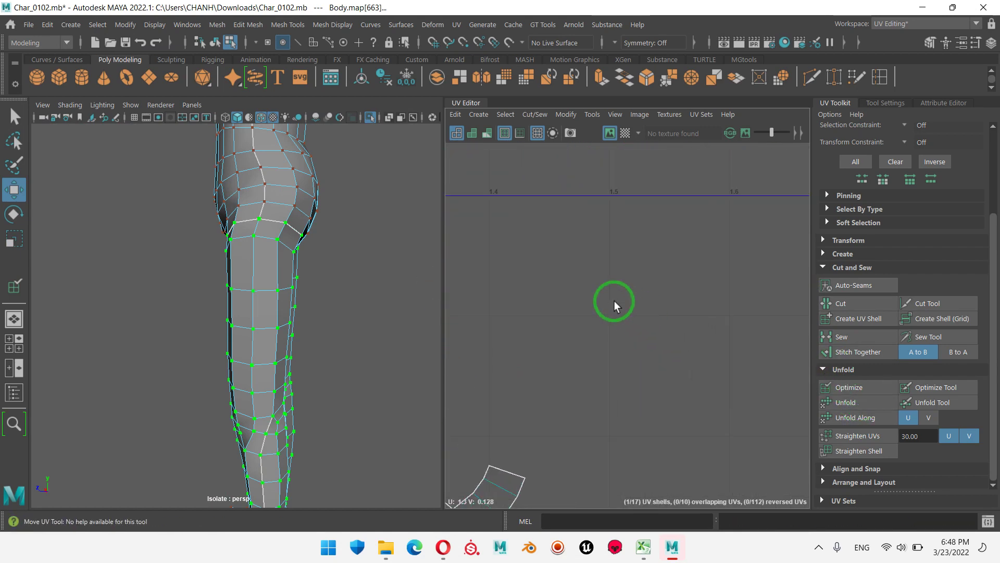
scroll(666, 363, "up", 4)
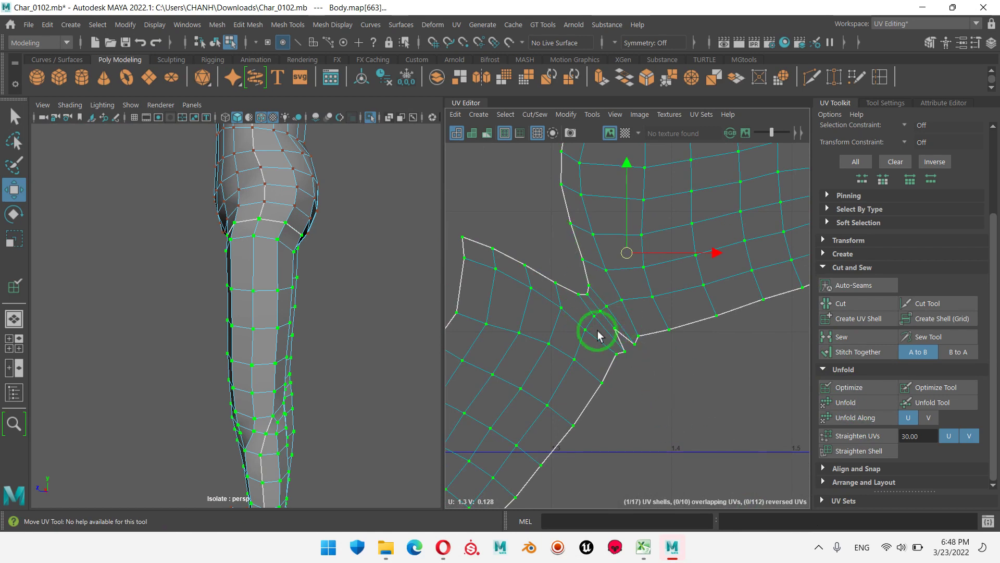
scroll(631, 335, "down", 3)
scroll(648, 313, "down", 3)
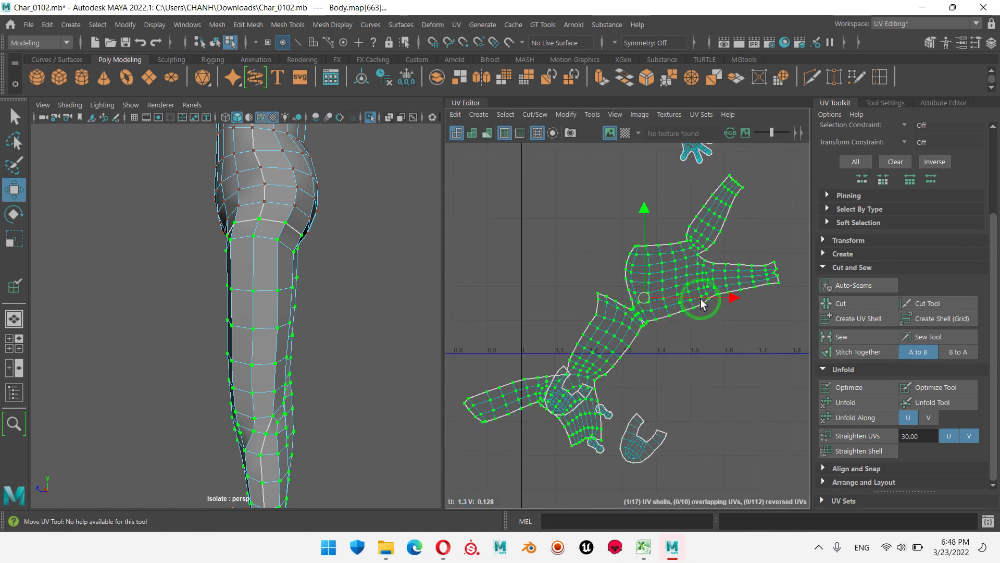
- Undo the pinched shell tip and move the limb shell up and to the left
key("ctrl+z")
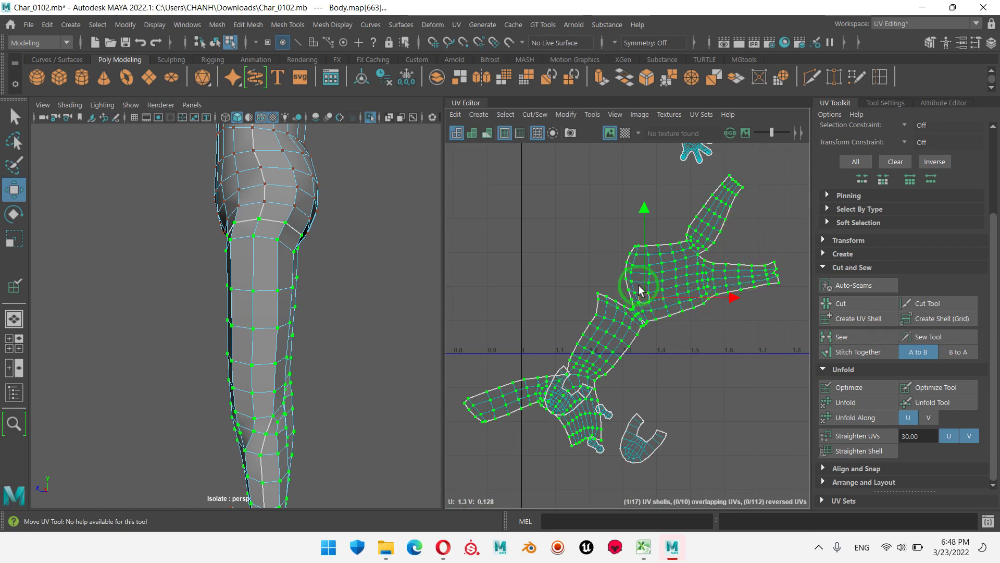
mouse_move(639, 290)
left_mouse_down()
mouse_move(557, 201)
mouse_move(591, 234)
left_mouse_up()
middle_click_drag(591, 234, 698, 297, "alt")
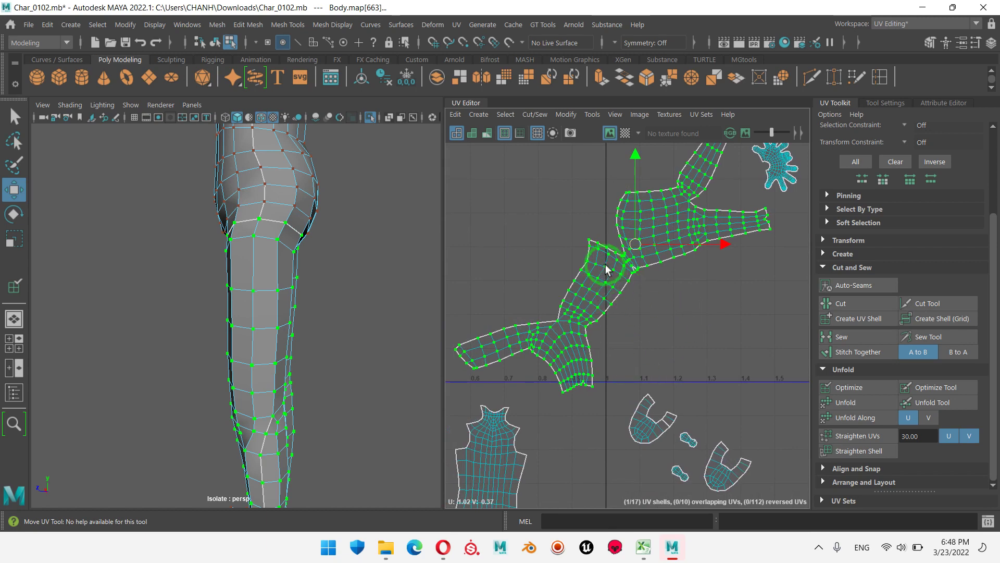
middle_click_drag(684, 241, 676, 299, "alt")
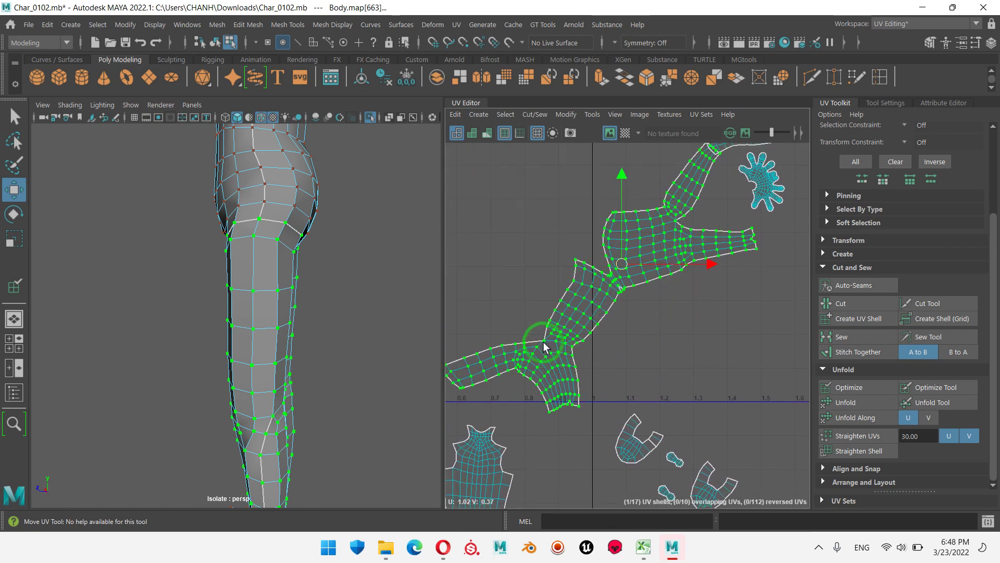
middle_click_drag(536, 341, 686, 311, "alt")
- Switch to edge selection, select the leg shell's seam edge loop, and sew it closed
right_click(718, 312)
left_click(717, 272)
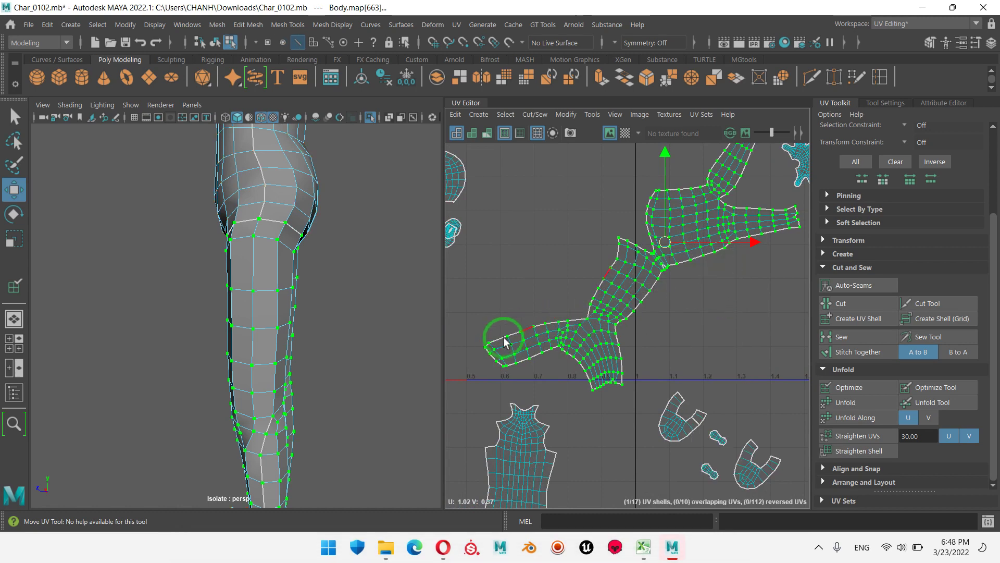
scroll(515, 344, "up", 2)
scroll(536, 335, "up", 2)
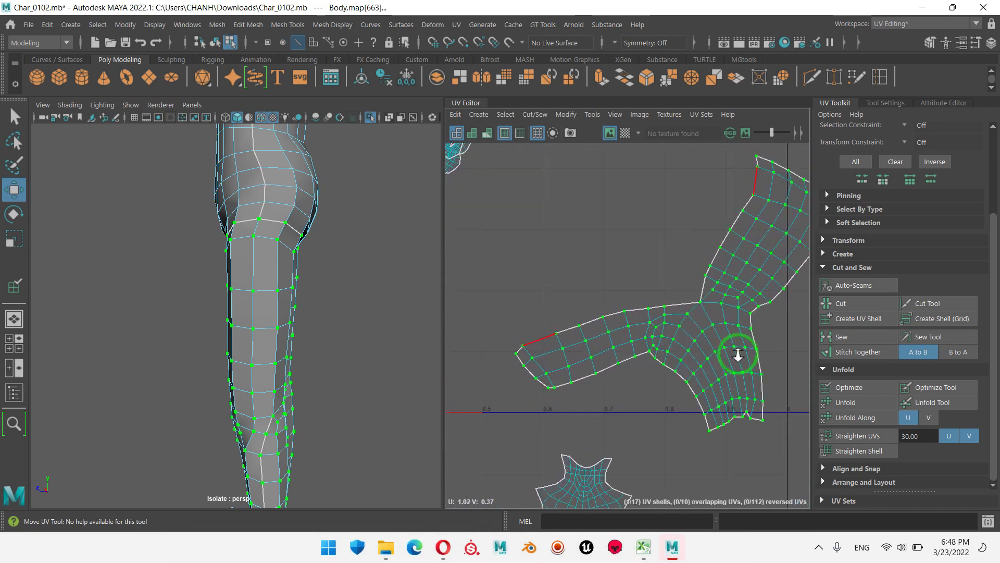
left_click(518, 350)
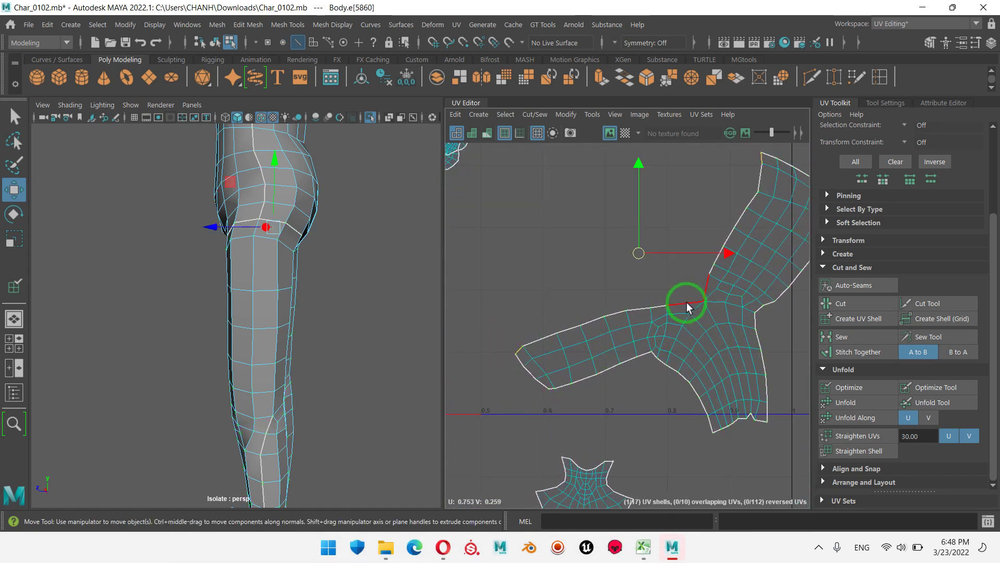
double_click(686, 302)
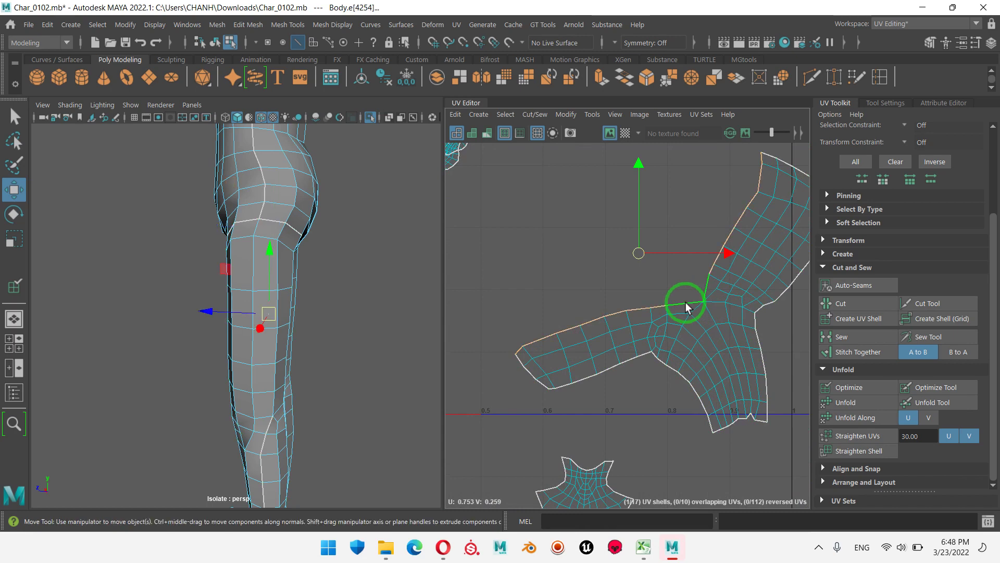
left_click(851, 335)
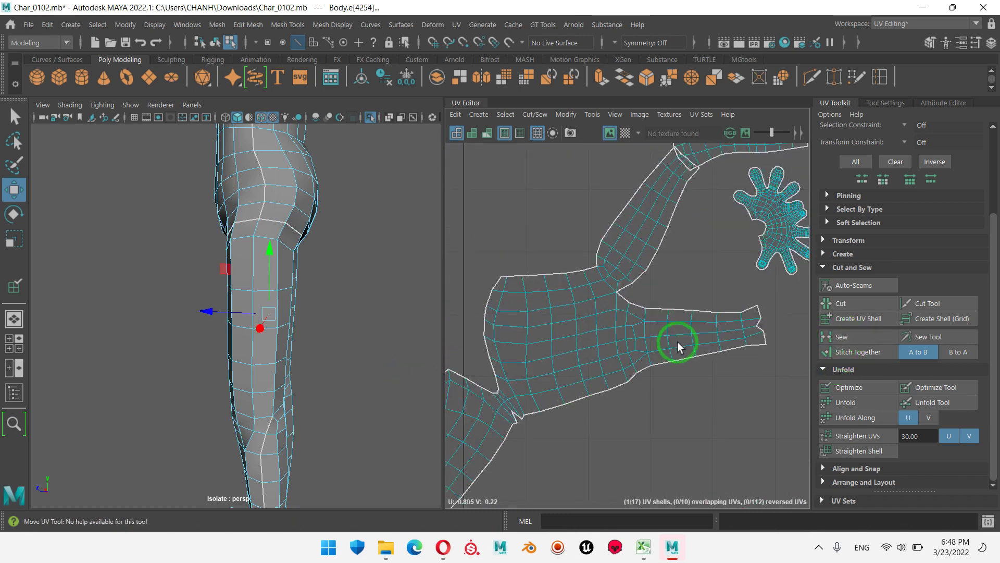
- Select the split edges near the hand shell plus the matching seam edge and sew them
scroll(631, 308, "up", 1)
scroll(670, 277, "up", 1)
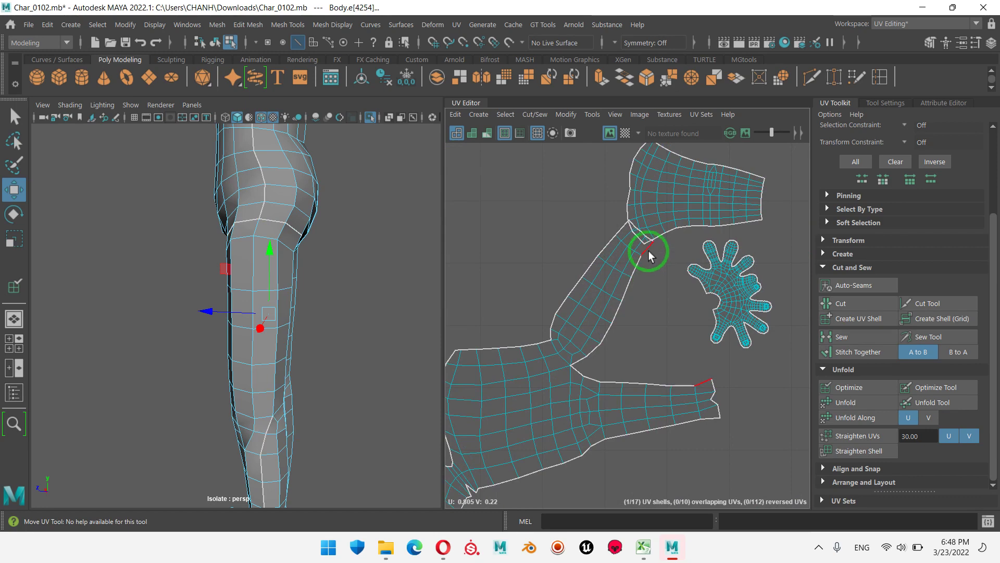
left_click(649, 254)
left_click(580, 368, "shift")
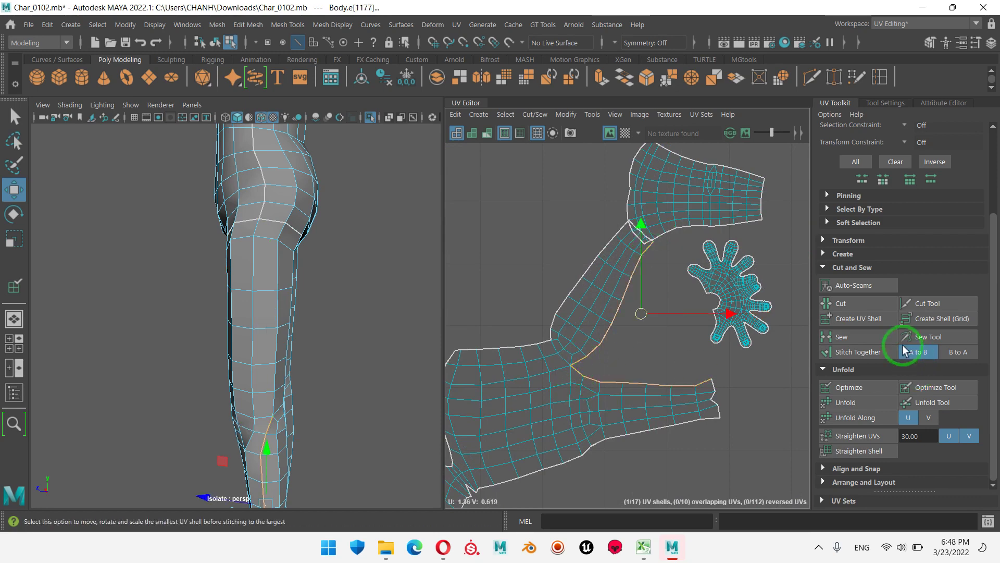
left_click(846, 336)
- Select the leg shell's UVs, unfold it into a straight strip, and clear the selection
scroll(531, 359, "down", 2)
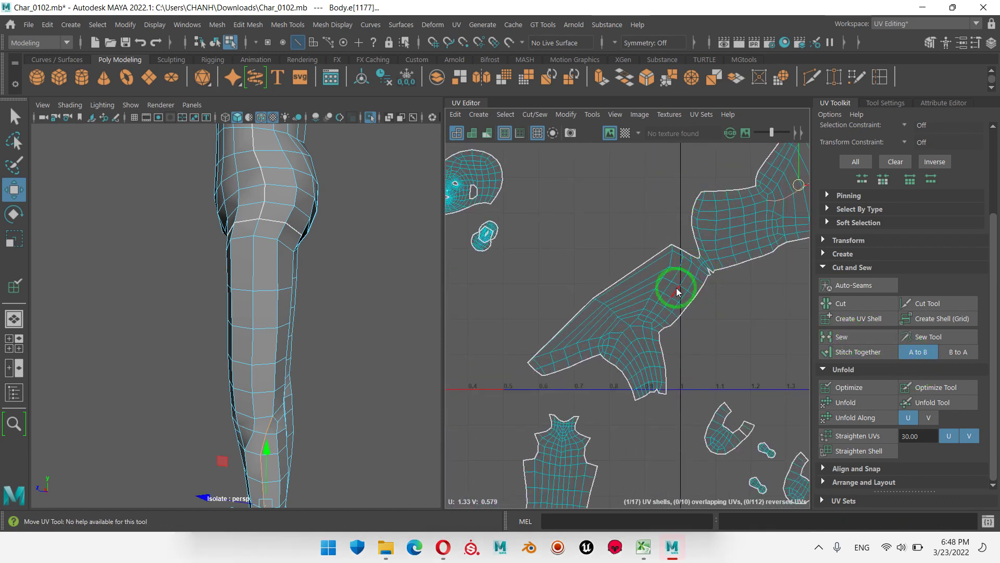
right_click_drag(670, 286, 759, 290)
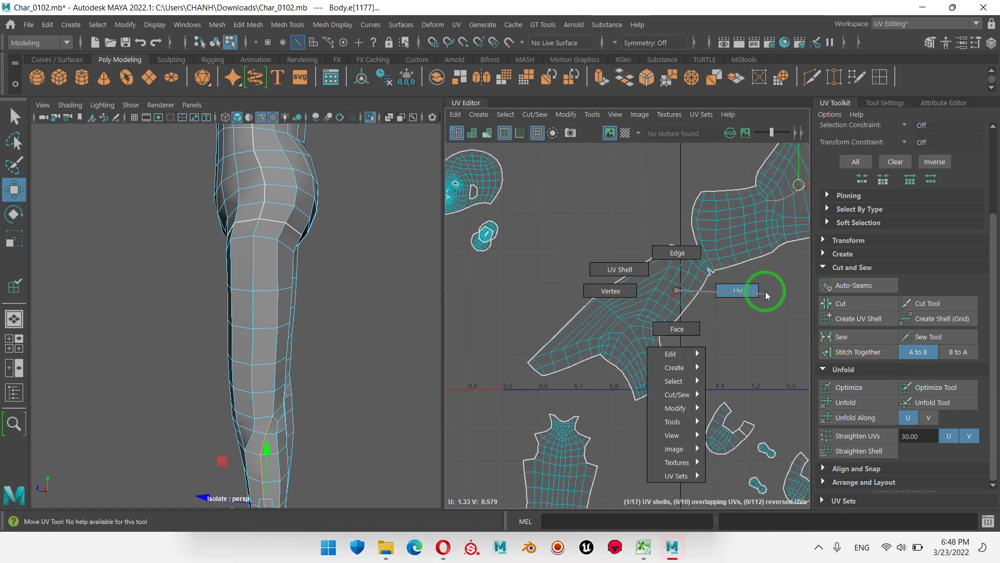
left_click(845, 402)
middle_click_drag(748, 306, 716, 280, "alt")
scroll(670, 292, "down", 3)
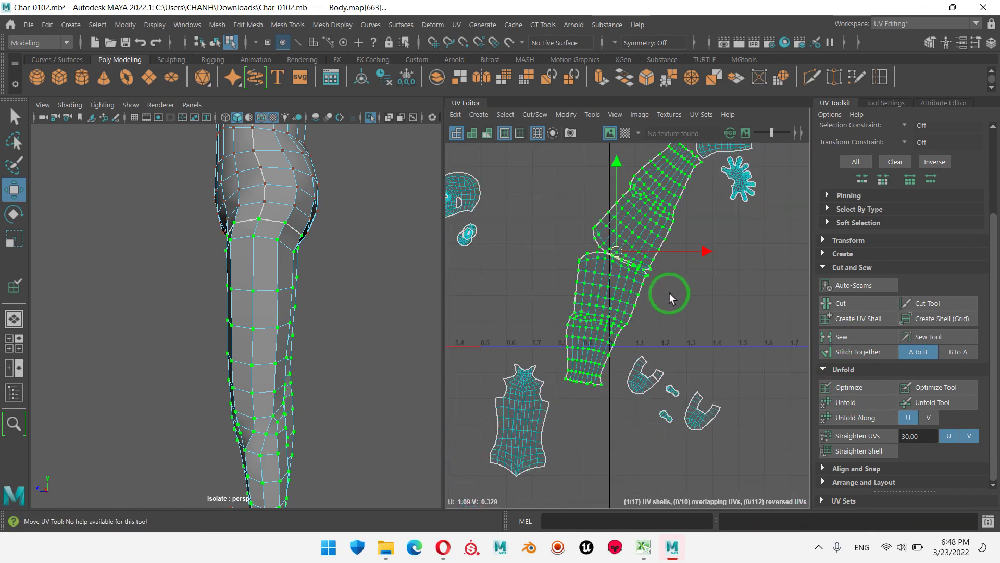
scroll(670, 296, "down", 2)
left_click(708, 314)
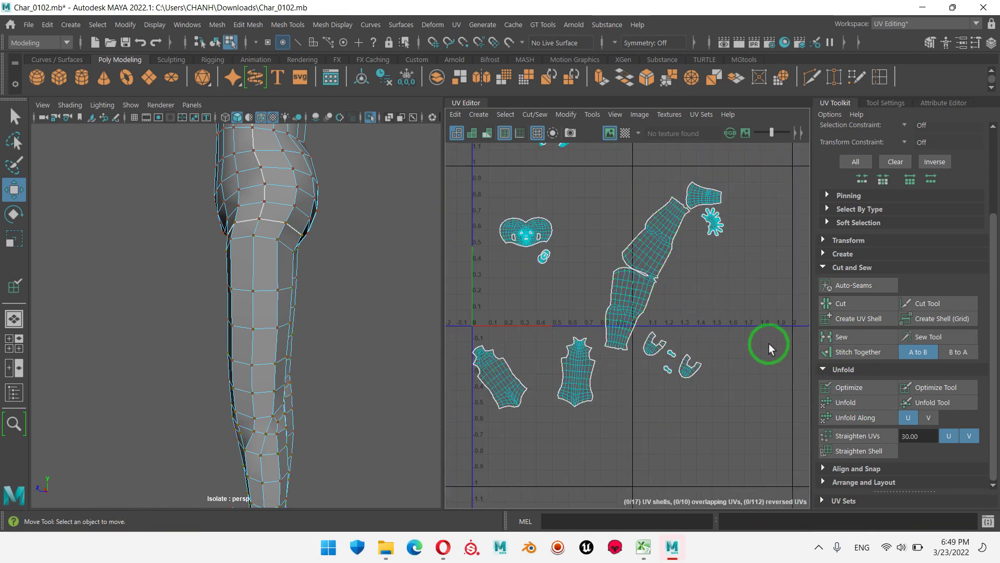
scroll(689, 302, "down", 3)
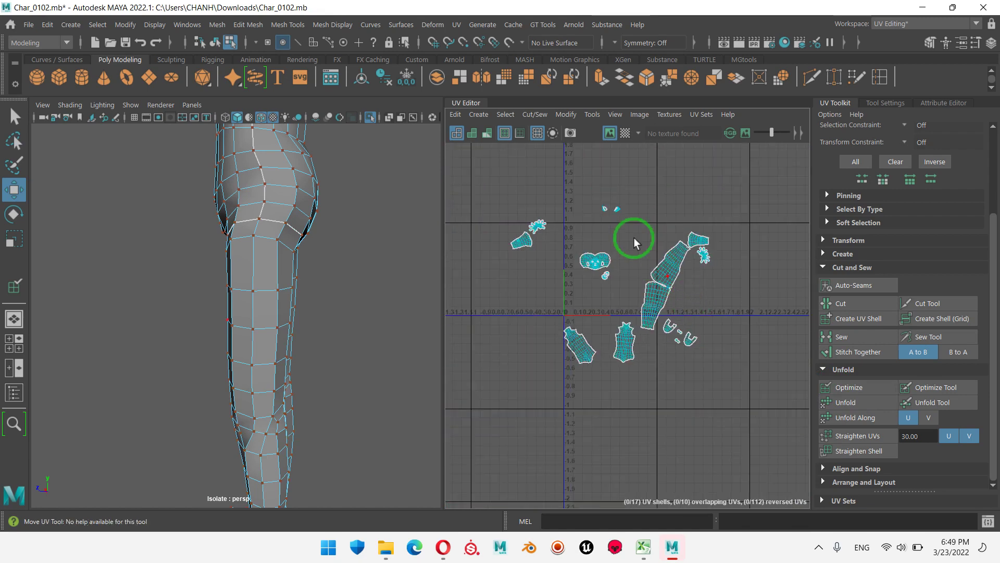
- Marquee-select all 17 shells and run Layout from Arrange and Layout to pack them
left_click_drag(474, 173, 803, 433)
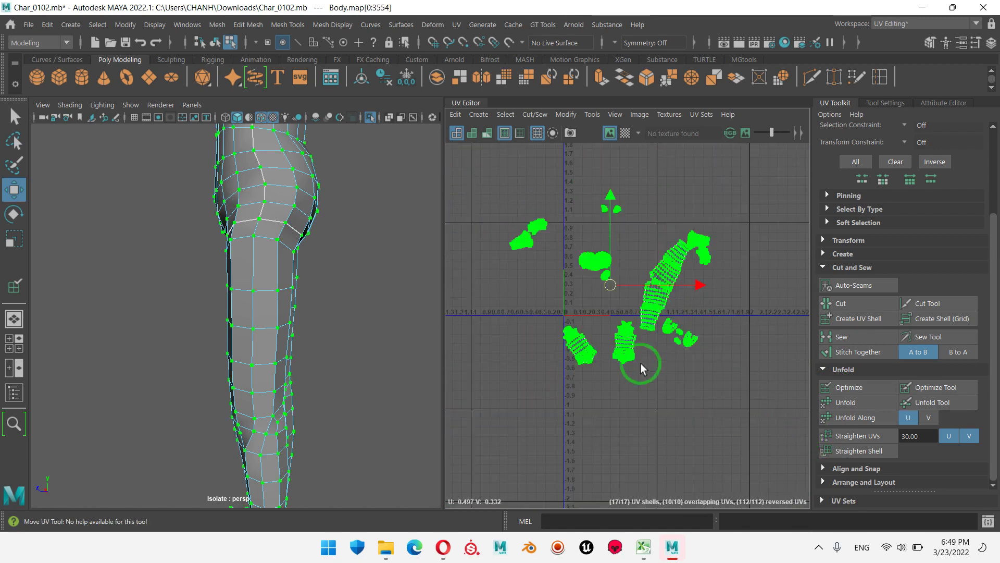
left_click(865, 482)
scroll(873, 411, "down", 4)
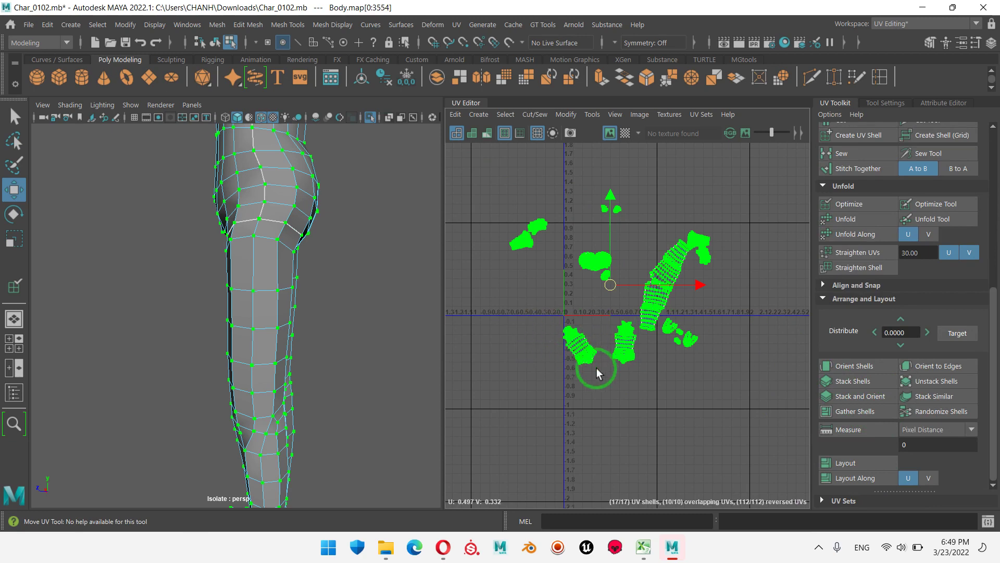
left_click(855, 462)
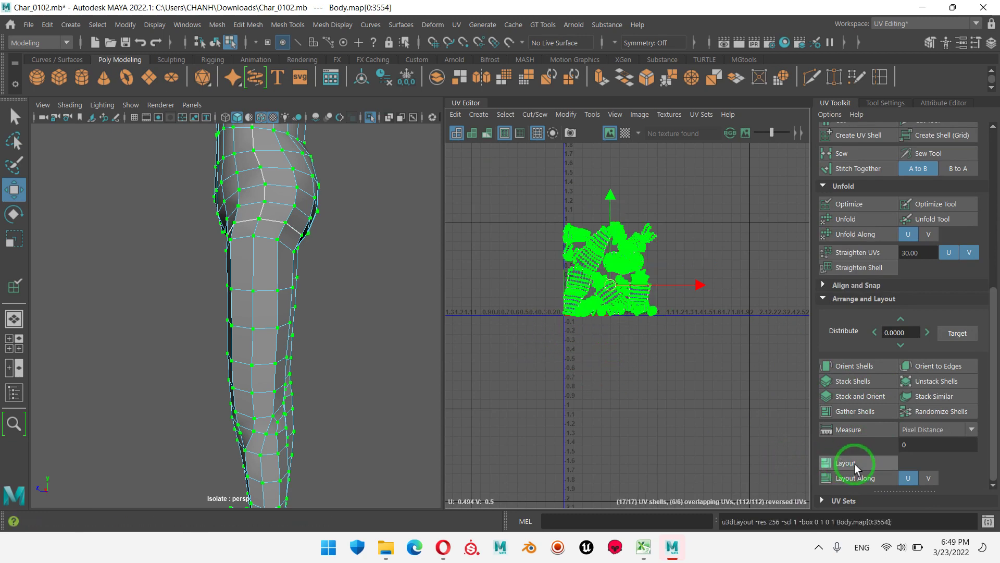
scroll(611, 209, "up", 2)
- Deselect all shells and orbit the body to inspect the legs, back and torso
left_click(748, 307)
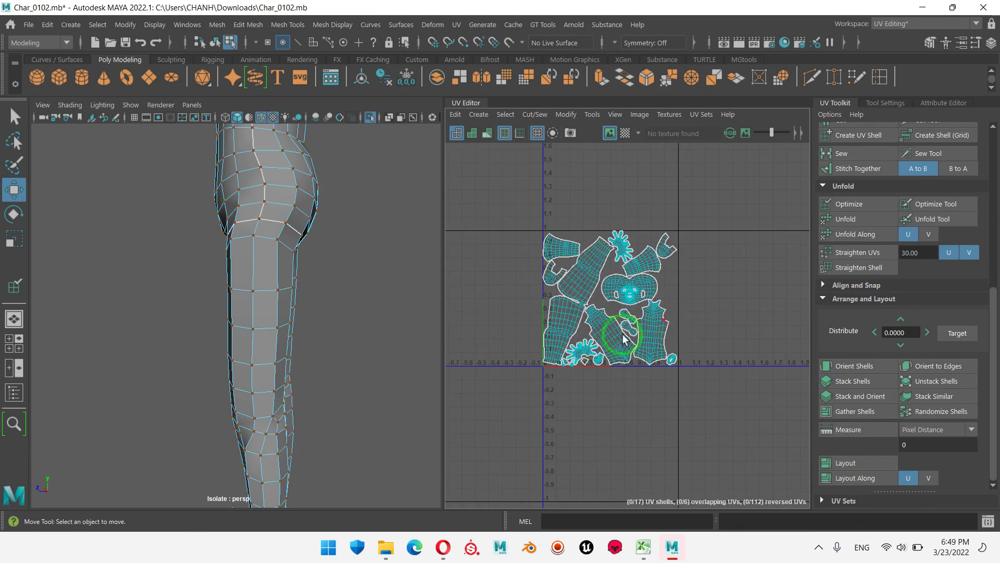
scroll(286, 348, "down", 5)
scroll(284, 336, "down", 3)
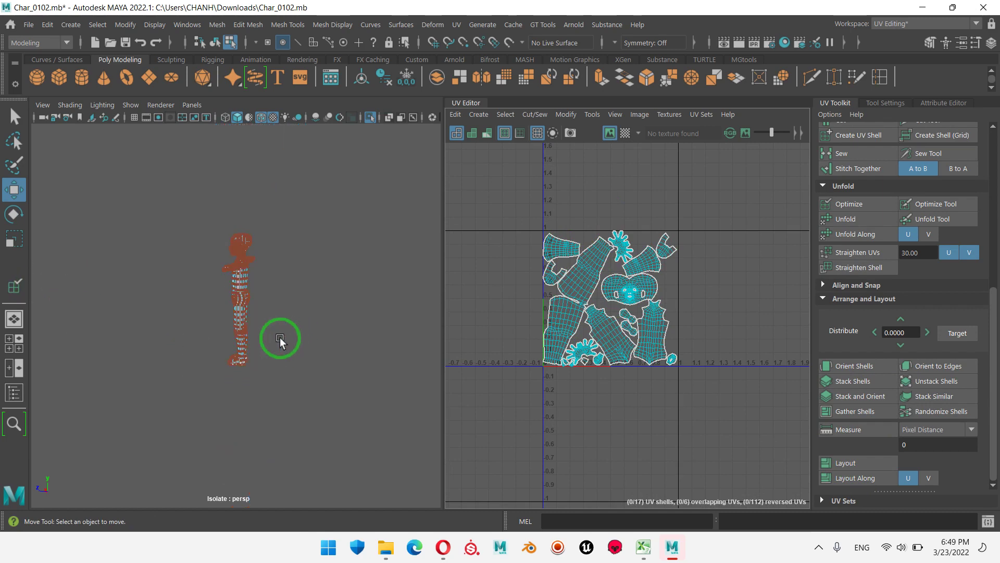
left_click_drag(197, 323, 313, 326, "alt")
scroll(312, 327, "up", 5)
scroll(424, 348, "up", 5)
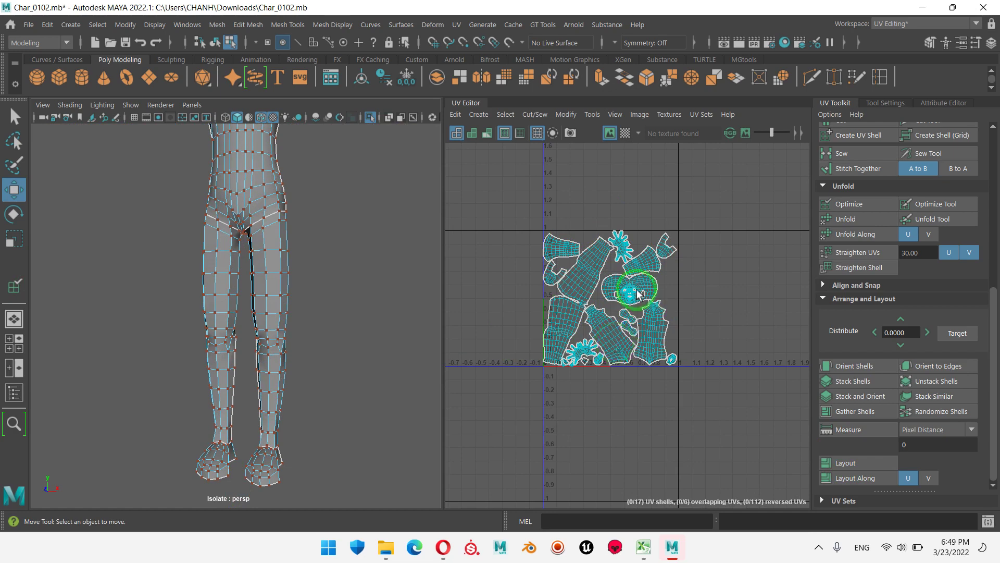
scroll(631, 348, "up", 2)
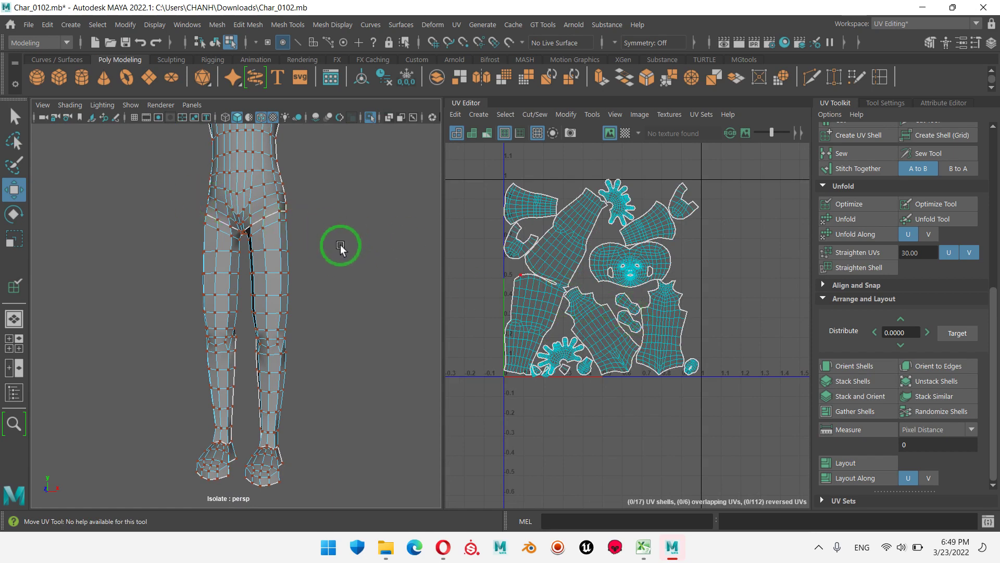
mouse_move(340, 249)
left_mouse_down("alt")
mouse_move(264, 239)
mouse_move(331, 312)
mouse_move(275, 257)
left_mouse_up("alt")
right_click_drag(275, 257, 321, 312, "alt")
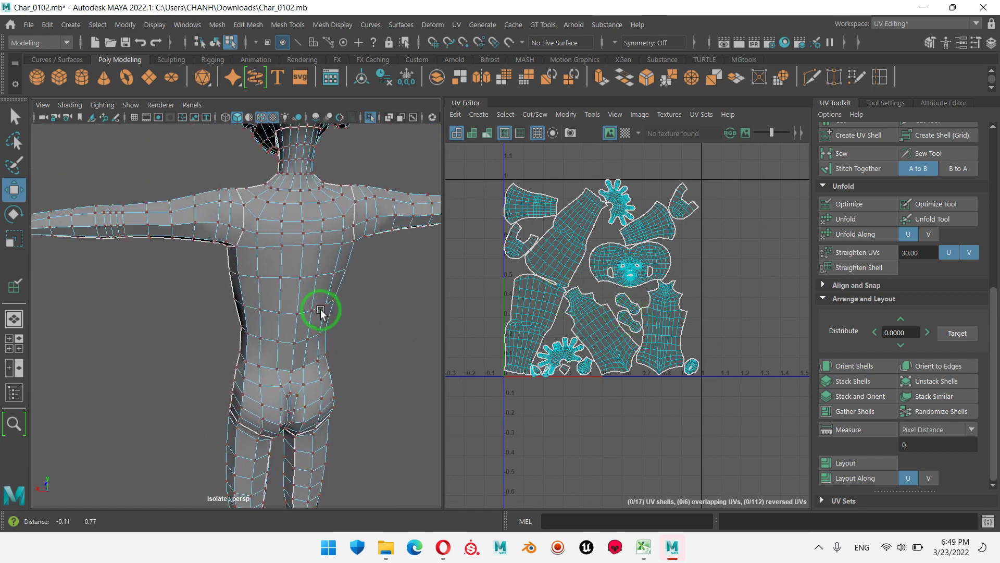
left_click_drag(321, 311, 305, 206, "alt")
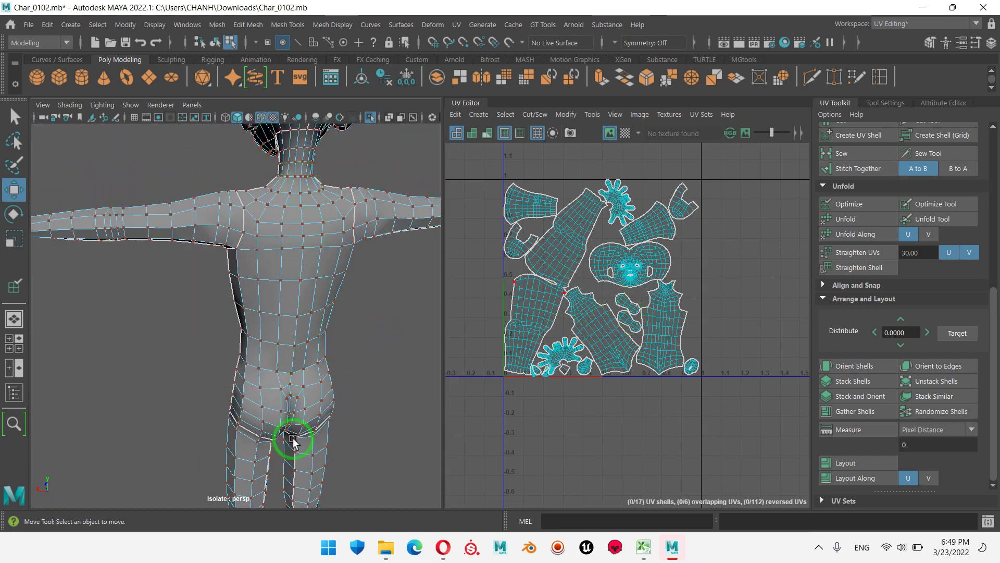
- Select a torso UV to locate its shell and view the model from the side
left_click(227, 250)
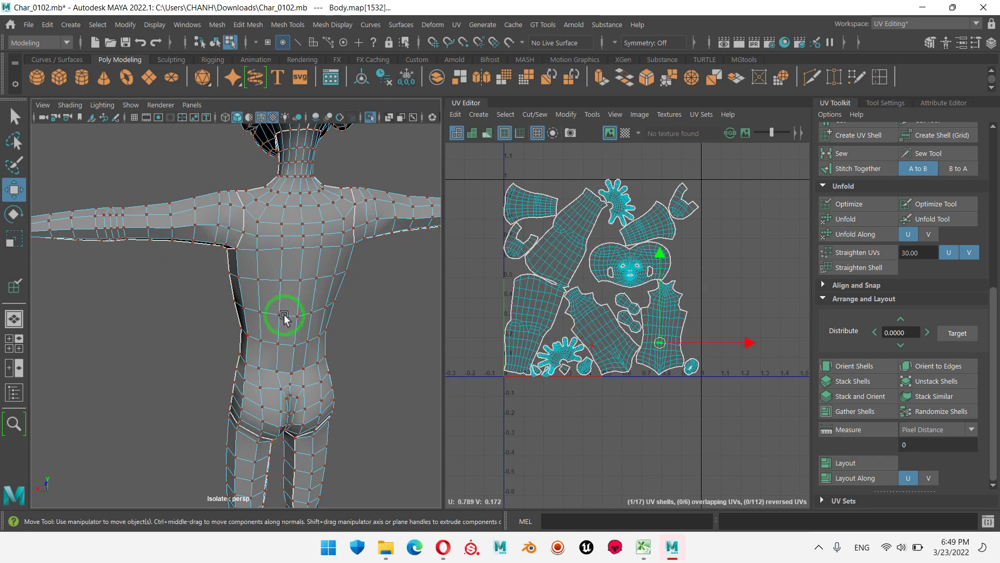
mouse_move(284, 313)
left_mouse_down("alt")
mouse_move(324, 308)
mouse_move(324, 283)
left_mouse_up("alt")
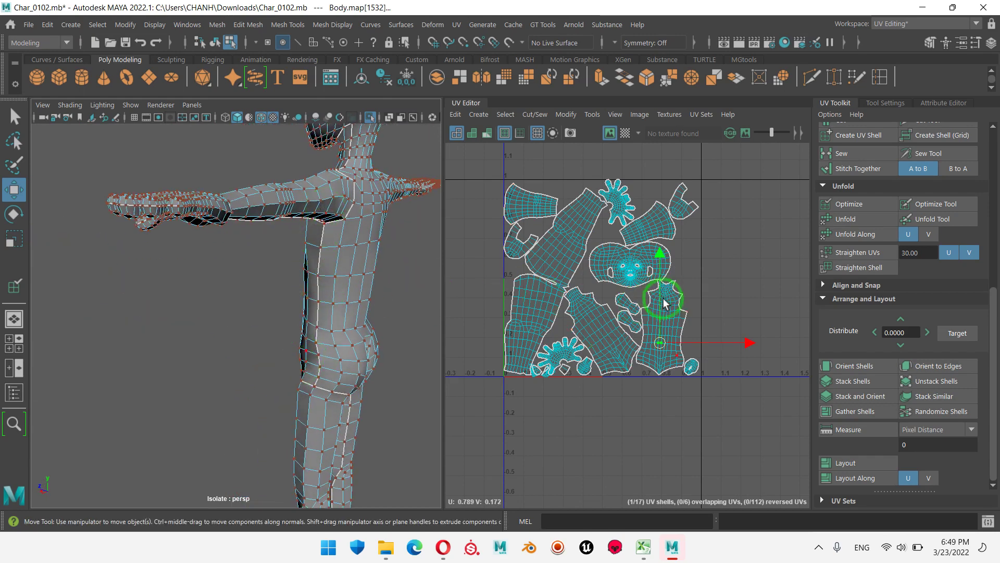
scroll(691, 342, "up", 1)
scroll(691, 342, "up", 1)
scroll(689, 335, "down", 1)
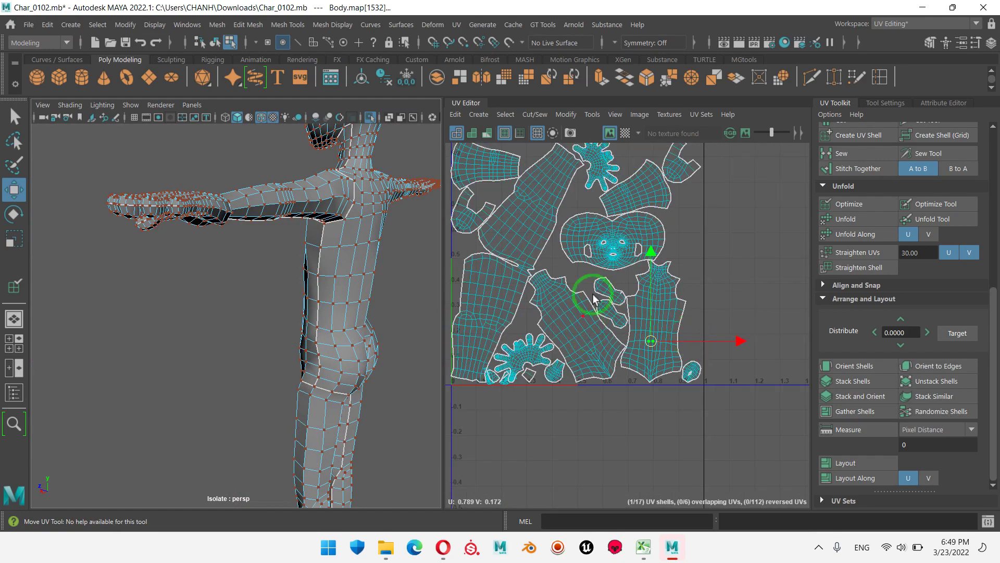
- Turn on the checker map and inspect it across the torso, head and upper back
left_click(626, 133)
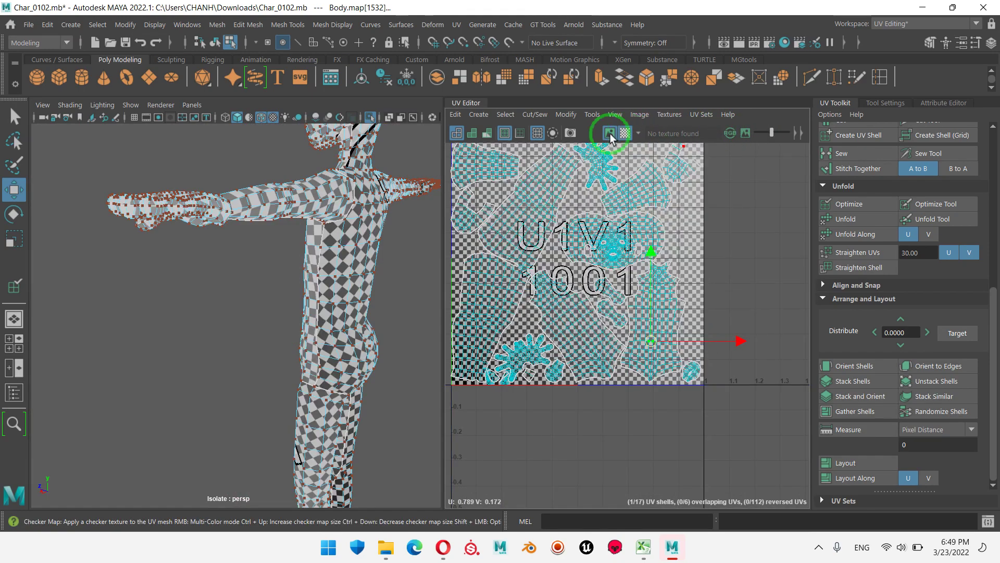
mouse_move(288, 326)
left_mouse_down("alt")
mouse_move(301, 345)
mouse_move(411, 322)
left_mouse_up("alt")
mouse_move(411, 322)
right_mouse_down("alt")
mouse_move(458, 317)
mouse_move(261, 351)
mouse_move(440, 342)
mouse_move(302, 220)
mouse_move(323, 330)
right_mouse_up("alt")
middle_click_drag(323, 330, 330, 273, "alt")
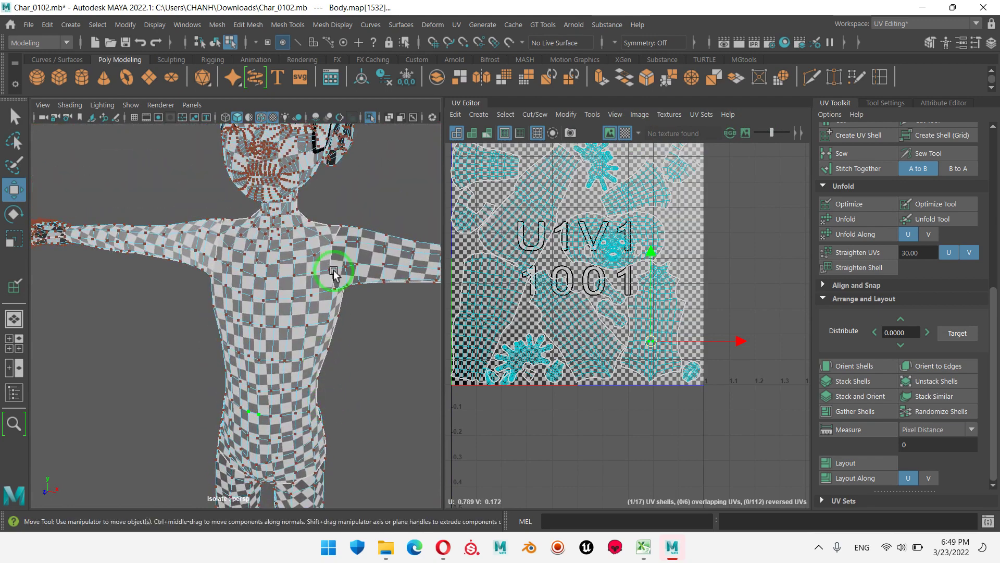
mouse_move(330, 272)
right_mouse_down("alt")
mouse_move(311, 384)
mouse_move(315, 353)
right_mouse_up("alt")
mouse_move(315, 354)
left_mouse_down("alt")
mouse_move(141, 346)
mouse_move(124, 328)
left_mouse_up("alt")
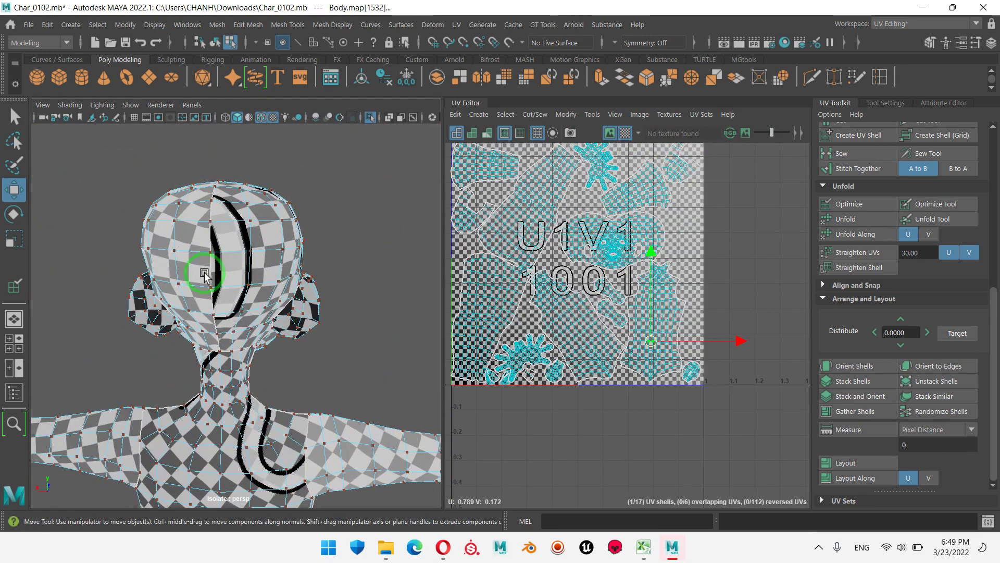
mouse_move(201, 273)
left_mouse_down("alt")
mouse_move(365, 302)
mouse_move(335, 294)
left_mouse_up("alt")
scroll(335, 295, "up", 3)
scroll(297, 288, "up", 2)
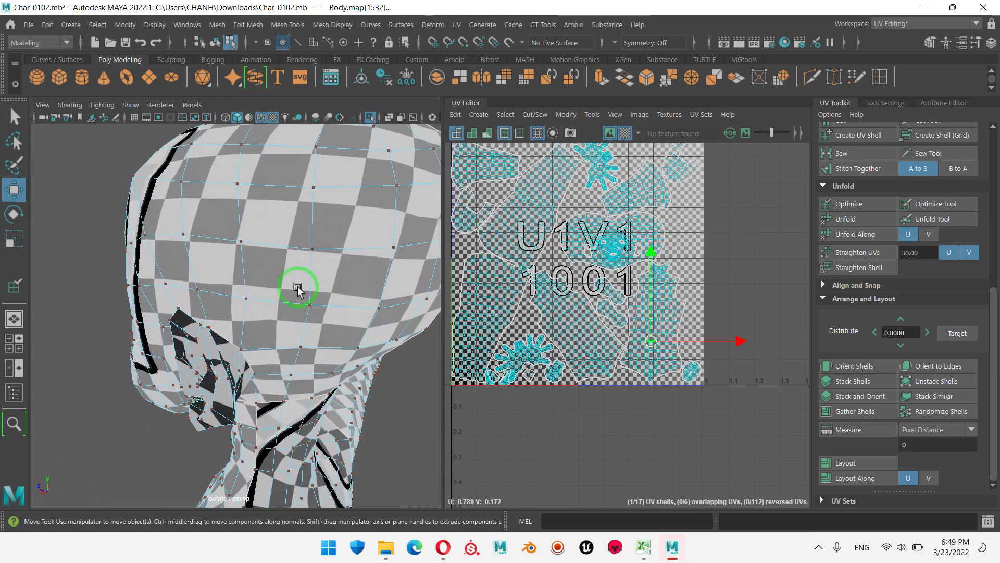
scroll(435, 201, "down", 3)
mouse_move(435, 201)
left_mouse_down("alt")
mouse_move(290, 280)
mouse_move(306, 323)
left_mouse_up("alt")
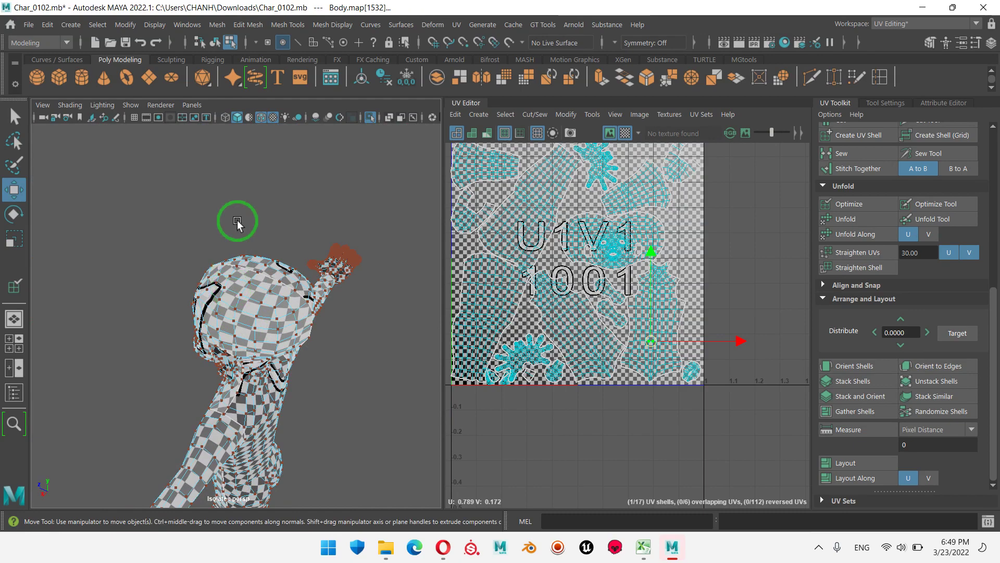
- Turn off the checker preview and return the mesh to Object Mode
left_click(625, 133)
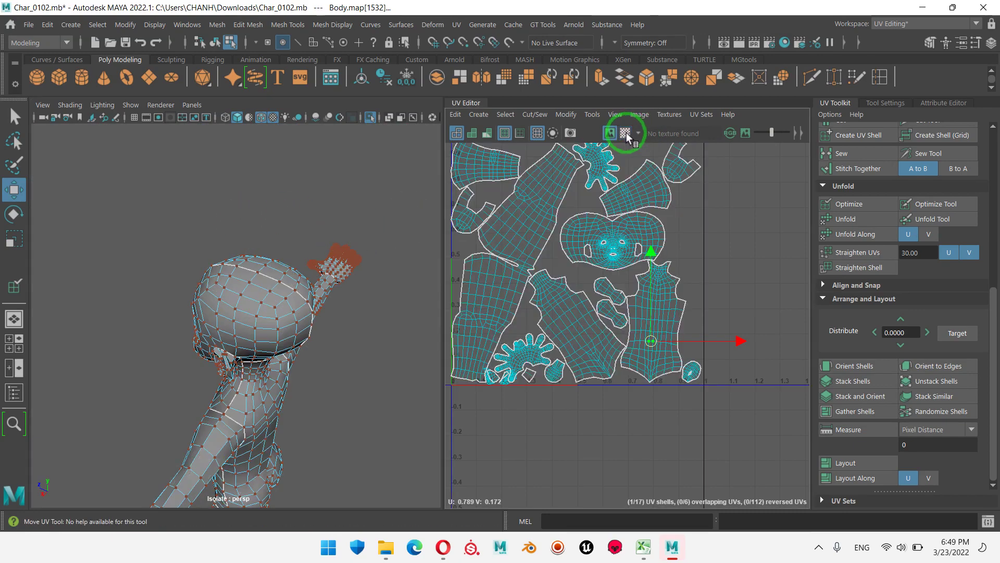
left_click_drag(312, 290, 342, 290, "alt")
scroll(314, 297, "up", 3)
scroll(276, 321, "up", 3)
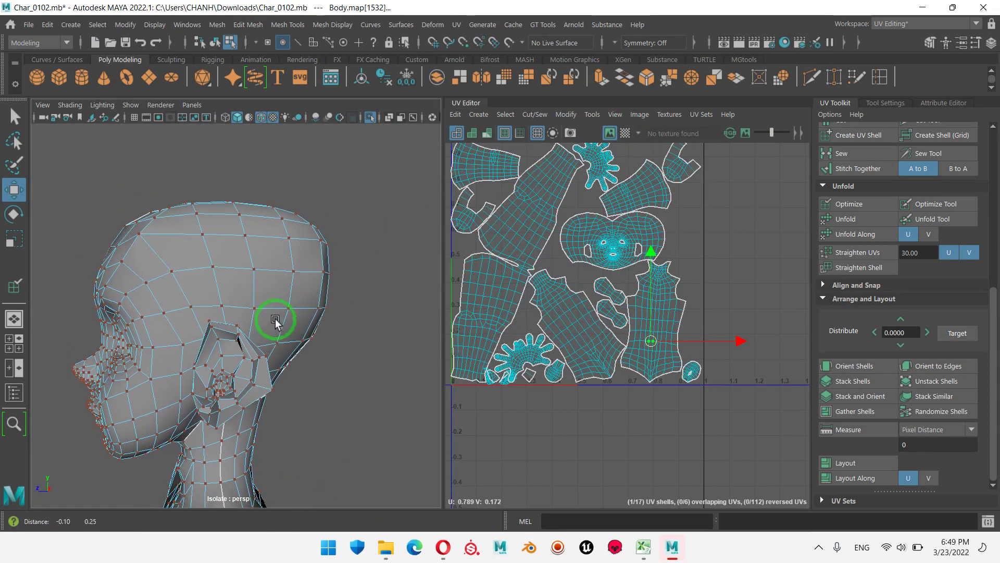
right_click_drag(244, 179, 283, 138)
mouse_move(263, 174)
left_mouse_down("alt")
mouse_move(243, 279)
mouse_move(264, 281)
mouse_move(235, 272)
left_mouse_up("alt")
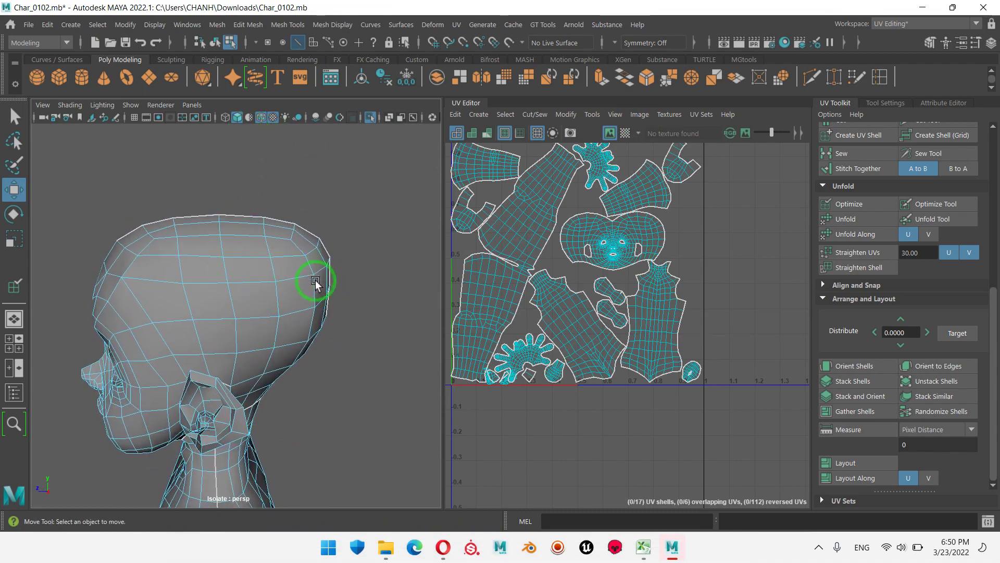
mouse_move(237, 317)
left_mouse_down("alt")
mouse_move(201, 334)
mouse_move(264, 353)
mouse_move(183, 351)
mouse_move(235, 301)
left_mouse_up("alt")
- Cut the head UVs along the crown edge loop
left_click(181, 337)
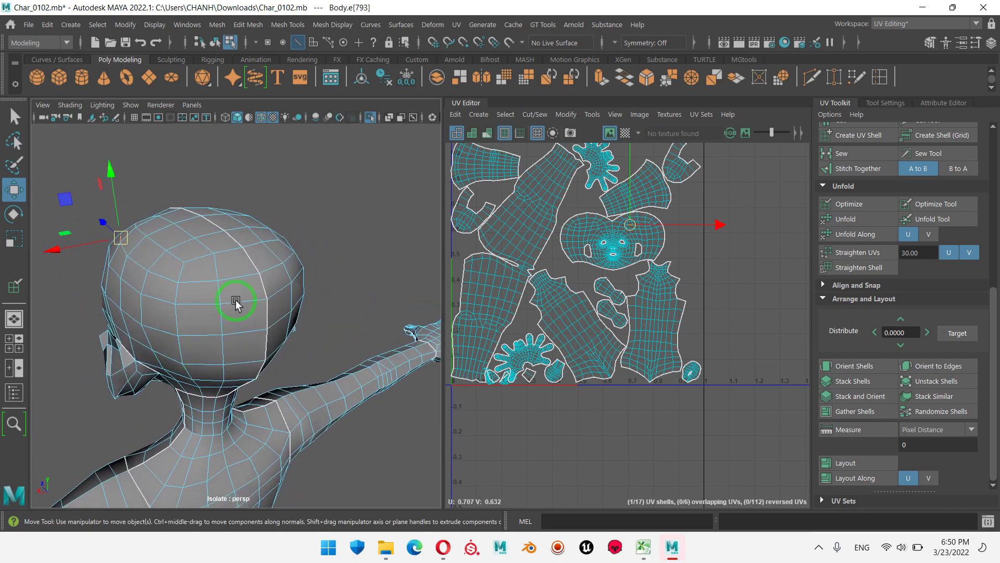
double_click(236, 280)
mouse_move(320, 313)
left_mouse_down("alt")
mouse_move(251, 335)
mouse_move(159, 319)
mouse_move(307, 290)
left_mouse_up("alt")
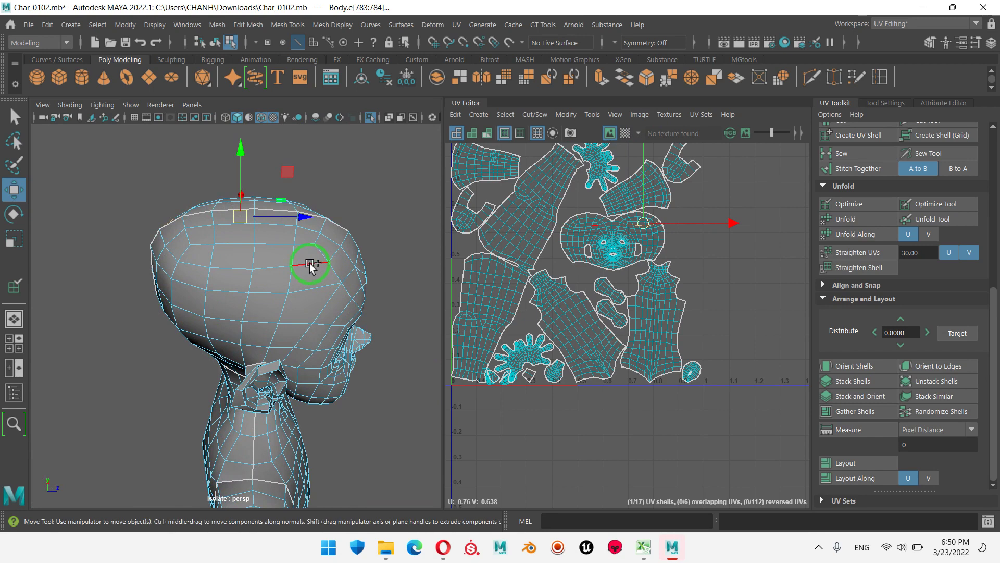
left_click_drag(212, 283, 313, 293, "alt")
double_click(204, 280)
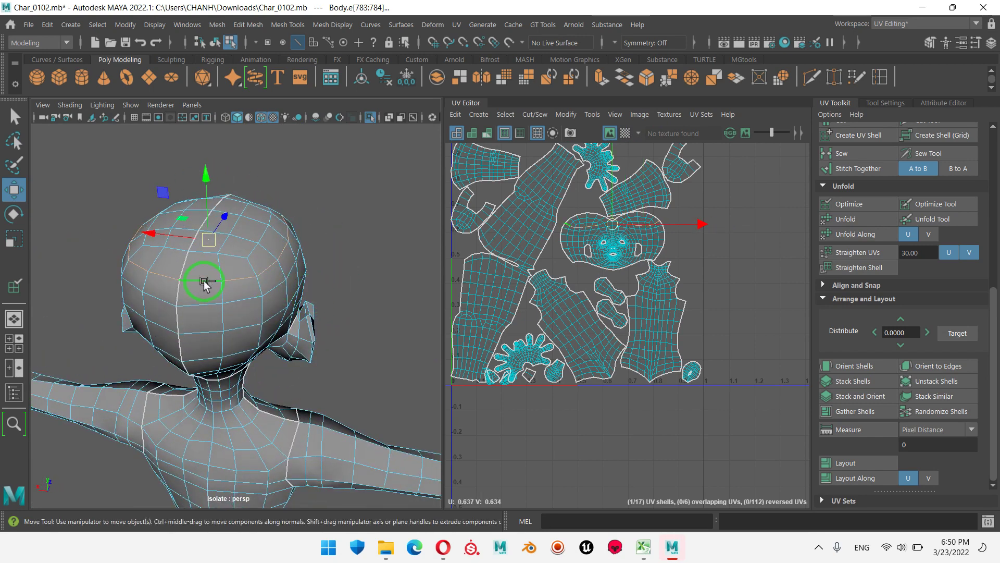
scroll(862, 248, "up", 3)
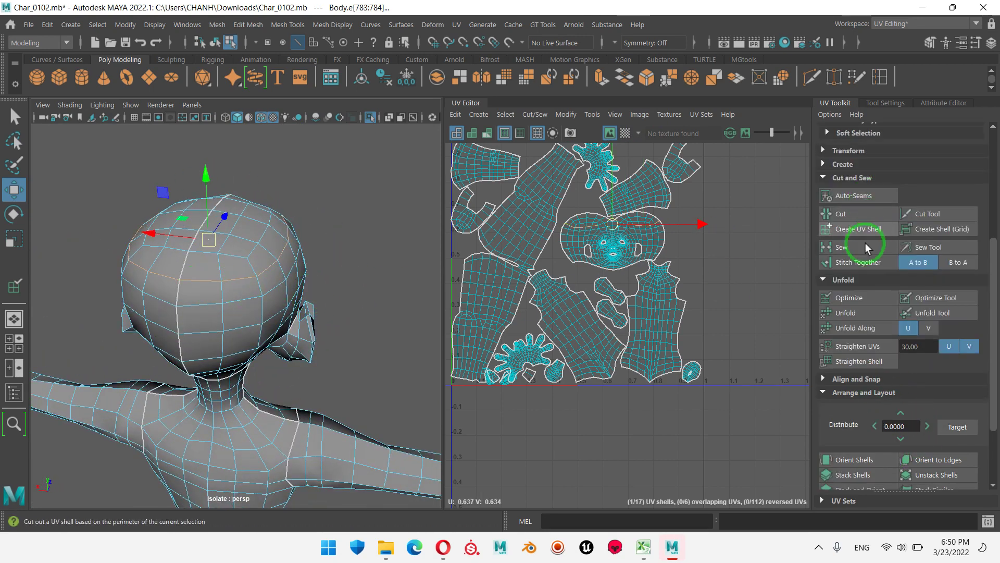
left_click(856, 214)
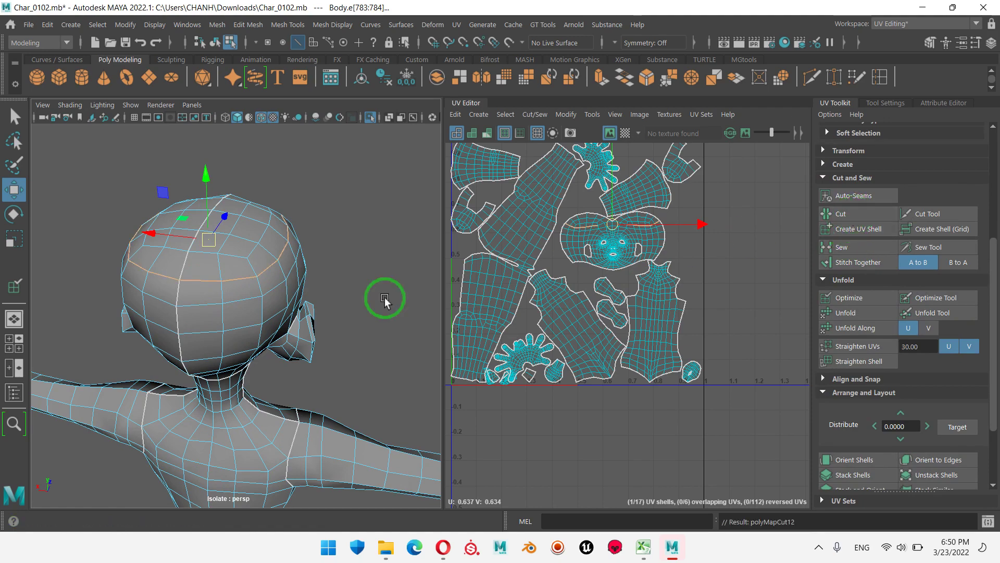
- Select the edge loop along the old head seam and sew it closed
left_click_drag(384, 299, 237, 305, "alt")
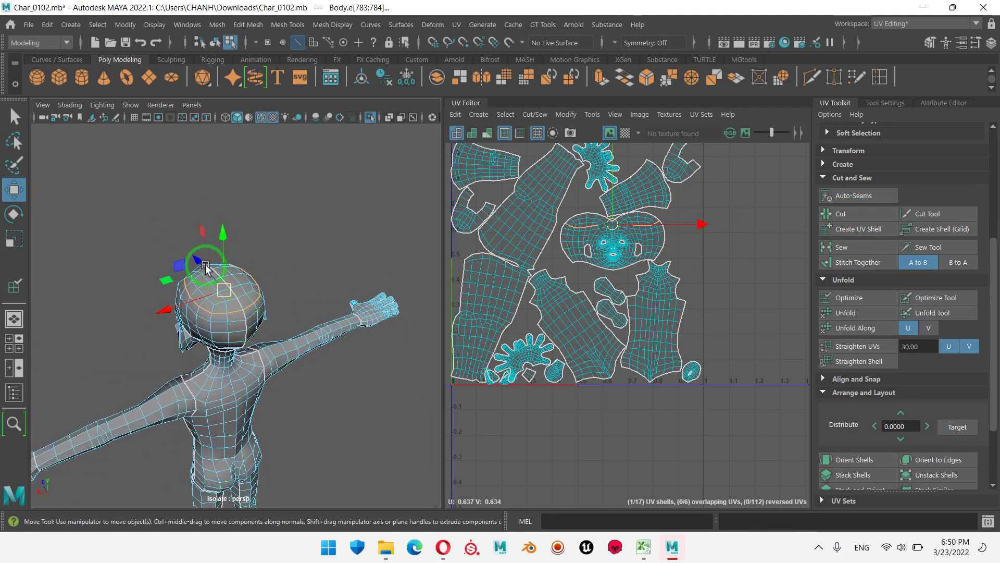
mouse_move(291, 336)
left_mouse_down("alt")
mouse_move(264, 290)
mouse_move(319, 346)
mouse_move(319, 335)
left_mouse_up("alt")
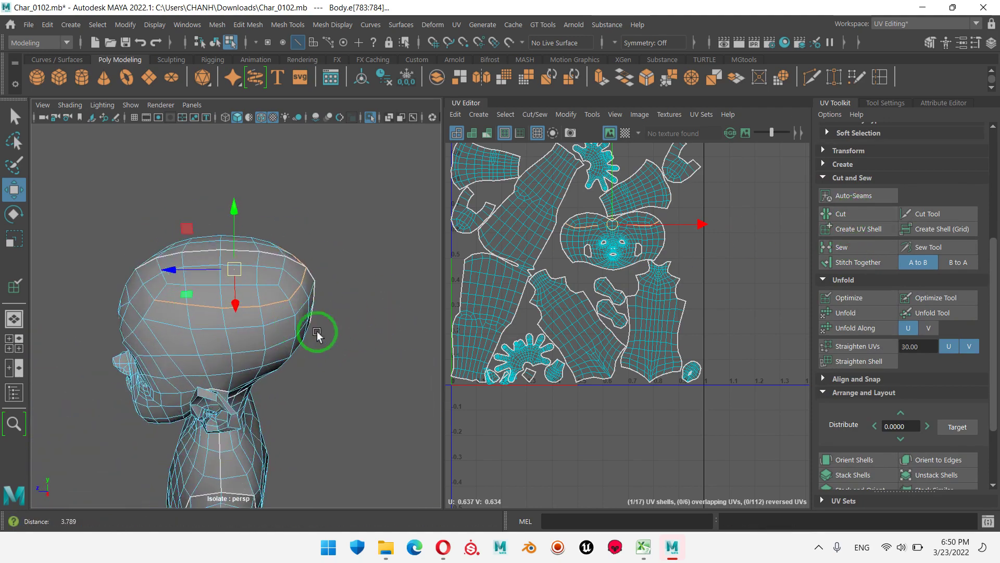
right_click_drag(320, 335, 348, 323, "alt")
left_click_drag(347, 323, 313, 340, "alt")
right_click_drag(389, 178, 390, 141)
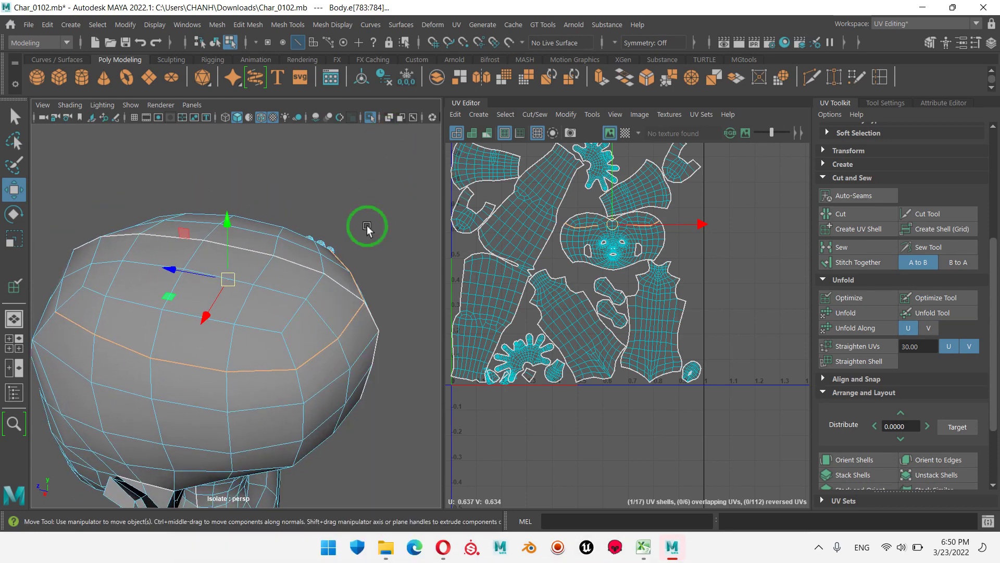
left_click(346, 293)
mouse_move(346, 293)
left_mouse_down("alt")
mouse_move(250, 317)
mouse_move(160, 321)
left_mouse_up("alt")
double_click(129, 312)
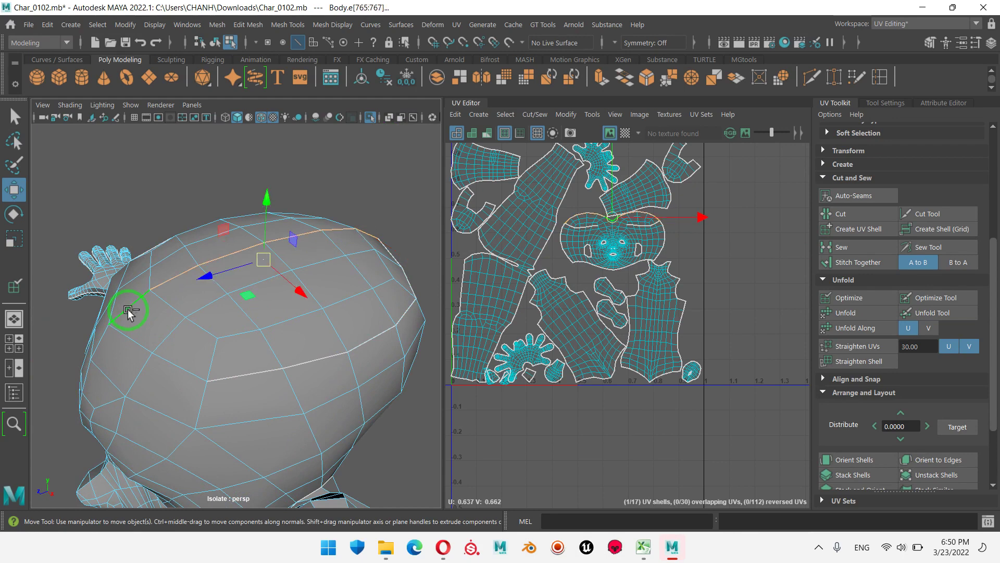
left_click(858, 251)
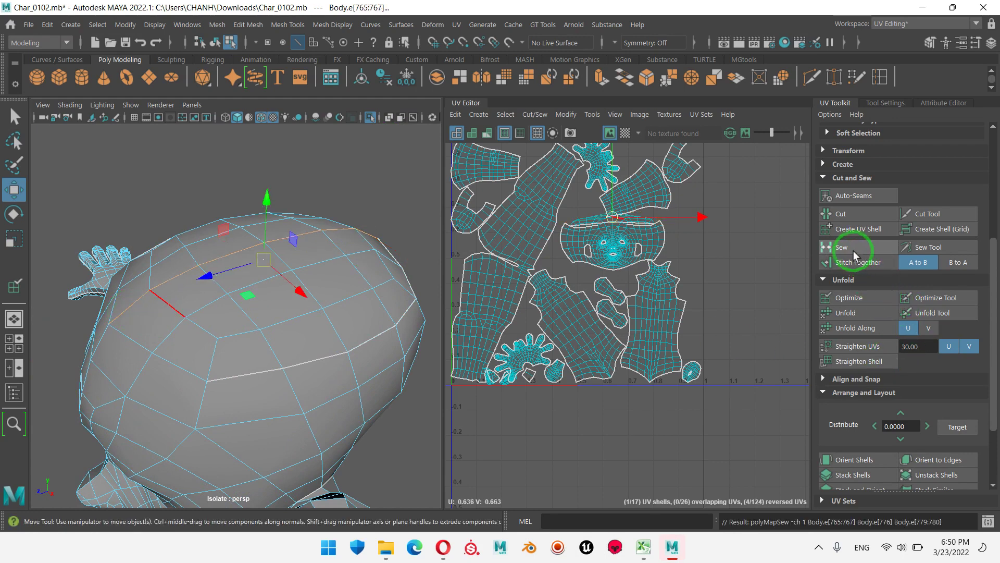
- Move the head UV shell outside the 0–1 tile and unfold it flat
right_click_drag(614, 245, 732, 237)
left_click(641, 246)
double_click(641, 246)
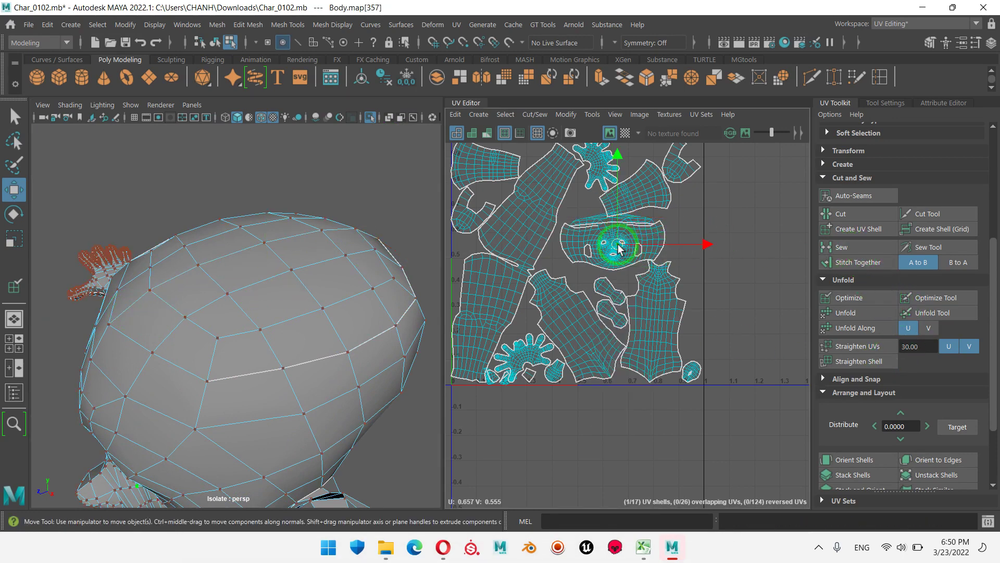
left_click_drag(641, 250, 797, 260)
middle_click_drag(761, 305, 562, 317, "alt")
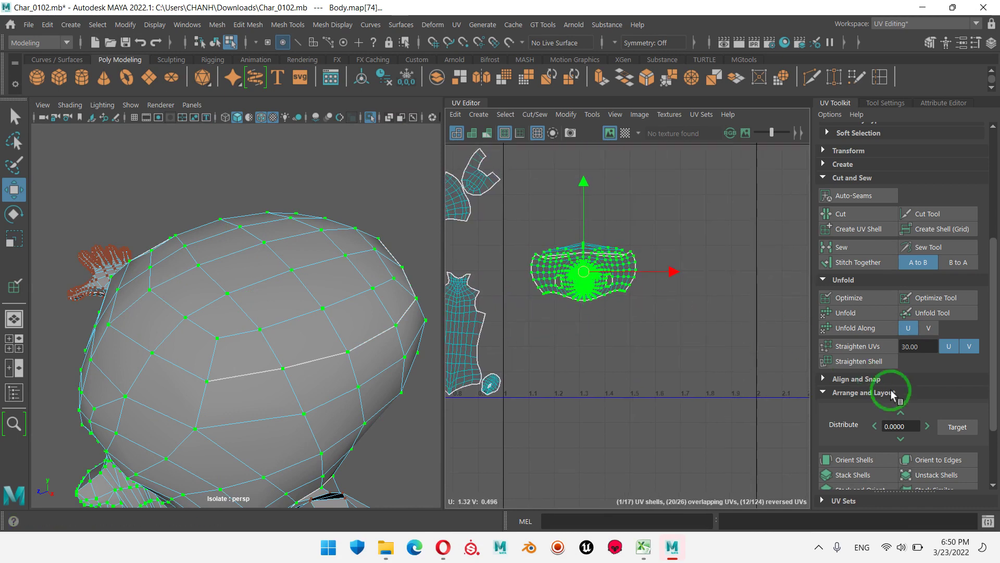
left_click(858, 314)
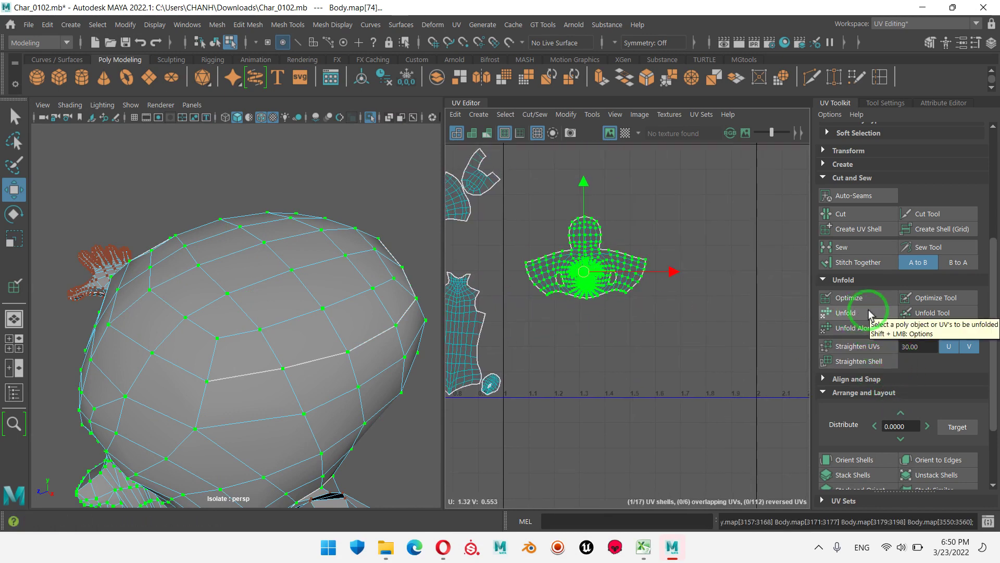
right_click_drag(723, 303, 582, 238, "alt")
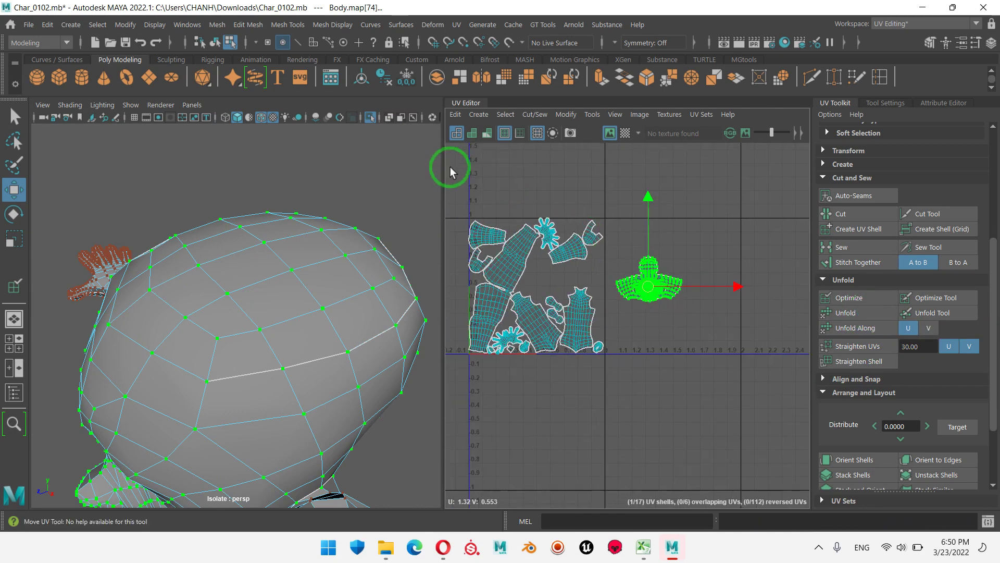
left_click_drag(451, 167, 729, 365)
scroll(851, 463, "down", 3)
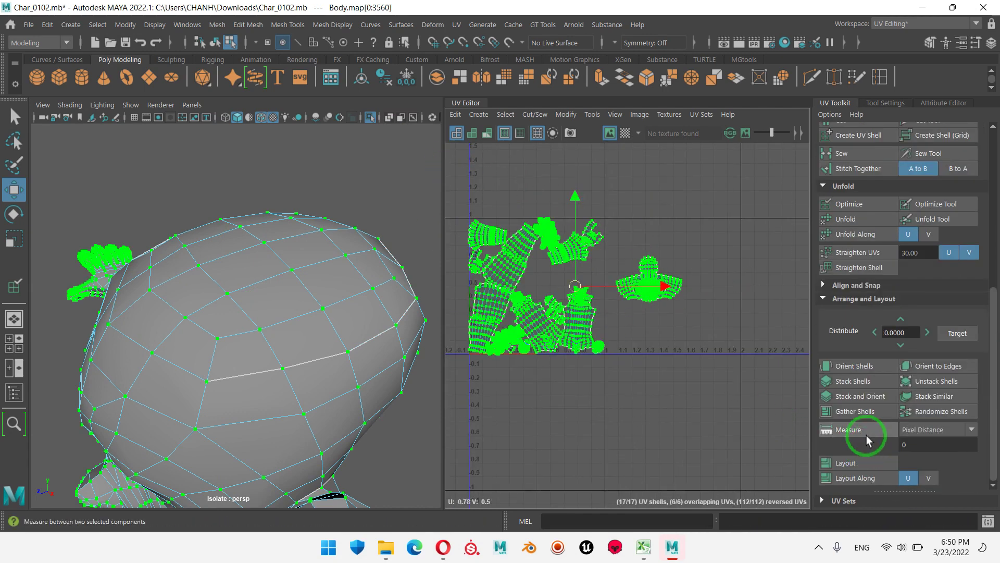
- Lay out all 17 shells inside the 0–1 square and inspect the checker on the head and body
left_click(865, 463)
mouse_move(196, 286)
left_mouse_down("alt")
mouse_move(309, 330)
mouse_move(295, 318)
left_mouse_up("alt")
left_click(625, 133)
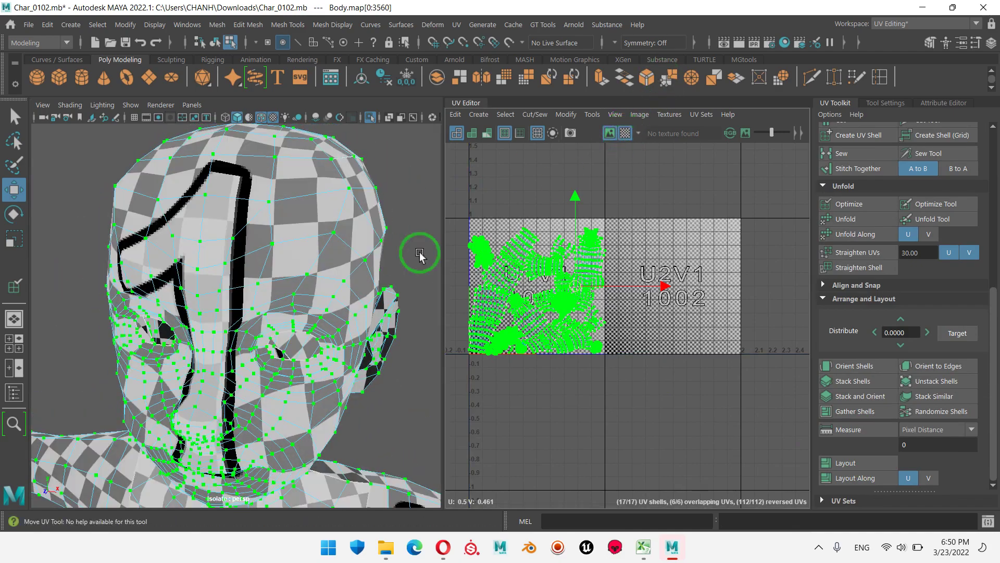
scroll(281, 438, "down", 3)
mouse_move(338, 412)
left_mouse_down("alt")
mouse_move(246, 365)
mouse_move(261, 292)
left_mouse_up("alt")
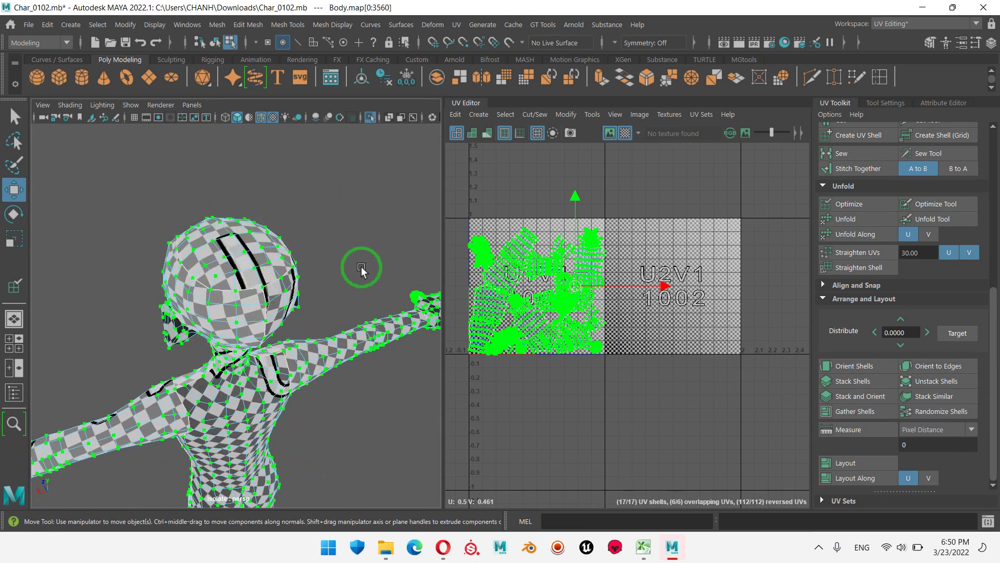
left_click_drag(207, 273, 147, 297, "alt")
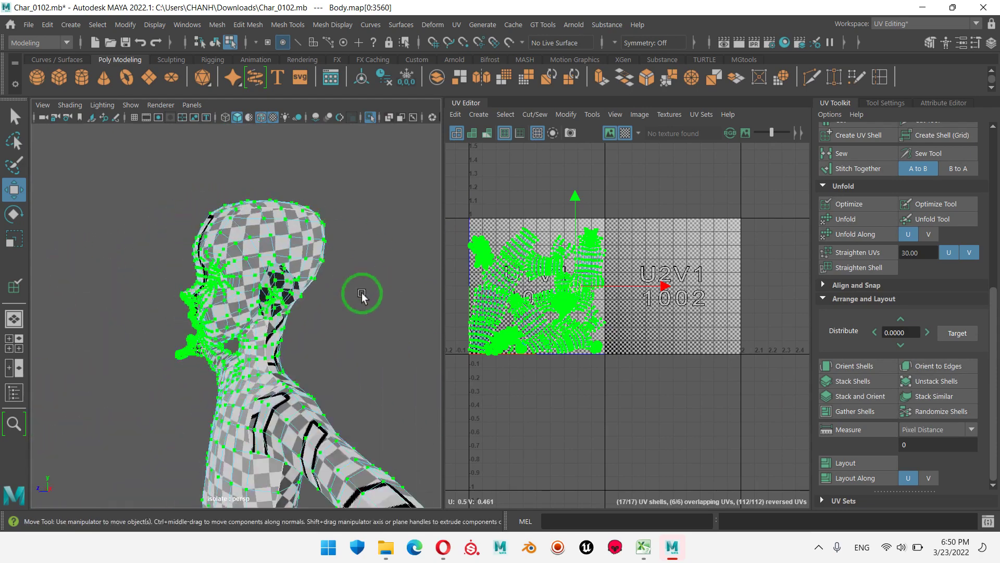
left_click_drag(146, 297, 275, 267, "alt")
- Reselect the character mesh, review its packed UVs in the 0–1 tile, then turn the checker off
right_click_drag(275, 178, 365, 180)
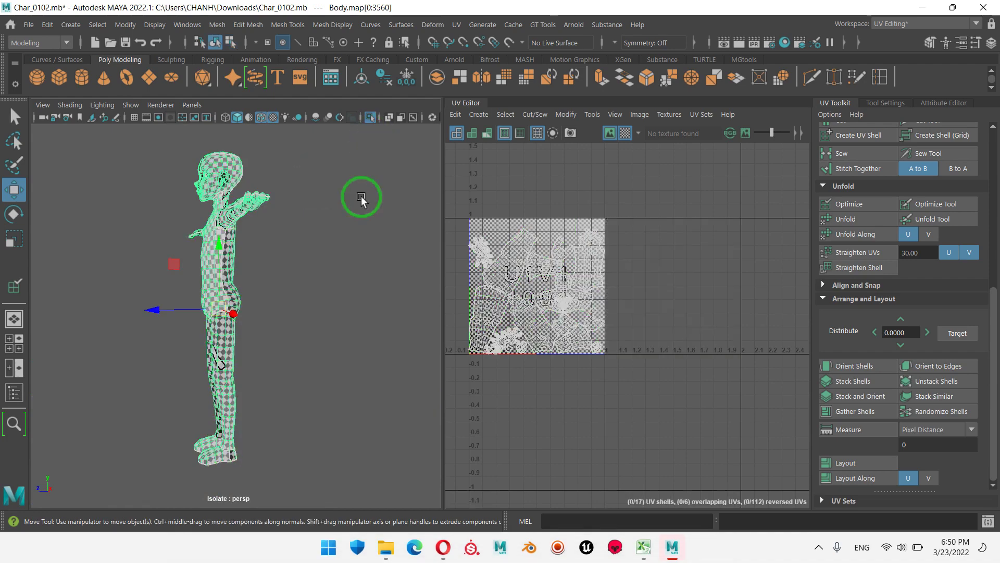
left_click(242, 290)
mouse_move(241, 290)
left_mouse_down("alt")
mouse_move(302, 297)
mouse_move(338, 316)
left_mouse_up("alt")
left_click(264, 287)
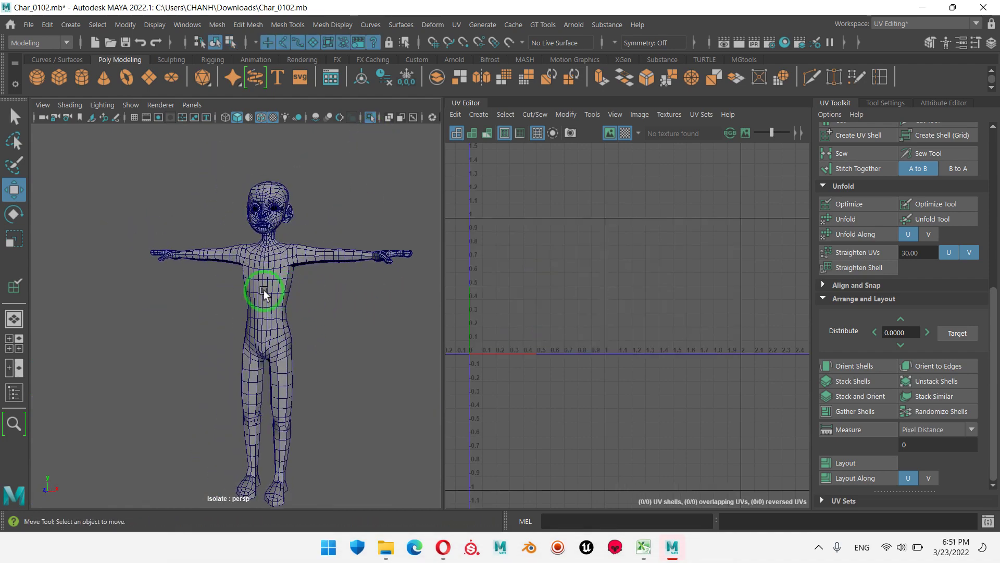
right_click_drag(254, 392, 401, 384, "alt")
mouse_move(401, 384)
left_mouse_down("alt")
mouse_move(351, 339)
mouse_move(397, 335)
mouse_move(291, 360)
mouse_move(217, 339)
mouse_move(340, 348)
left_mouse_up("alt")
scroll(339, 349, "down", 3)
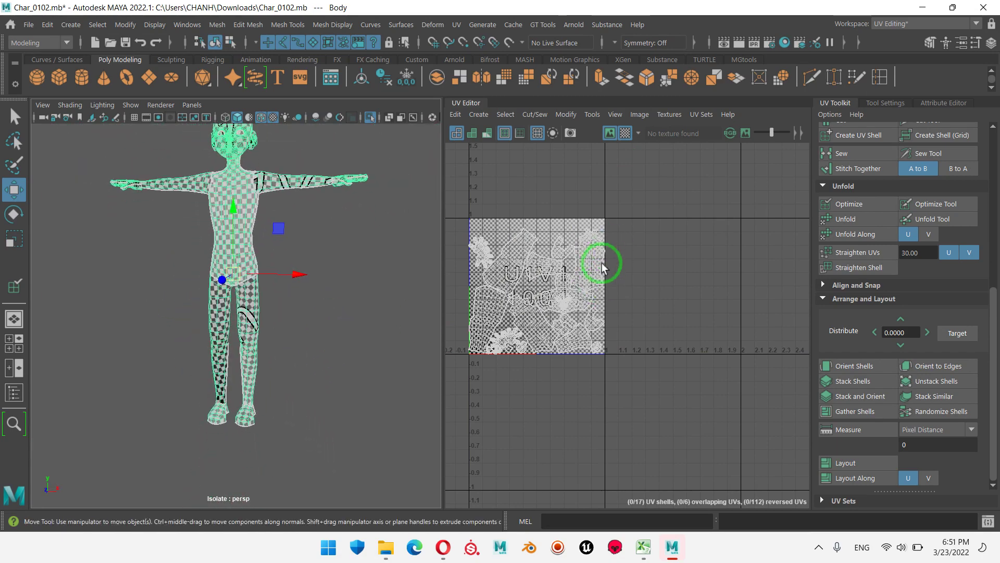
scroll(598, 263, "up", 2)
scroll(588, 270, "up", 2)
middle_click_drag(637, 296, 649, 301, "alt")
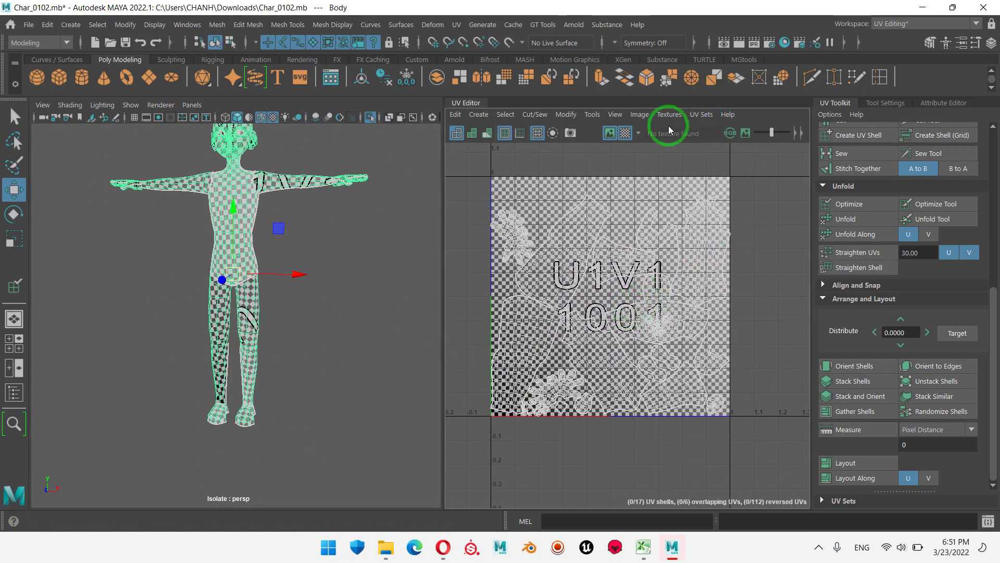
left_click(625, 133)
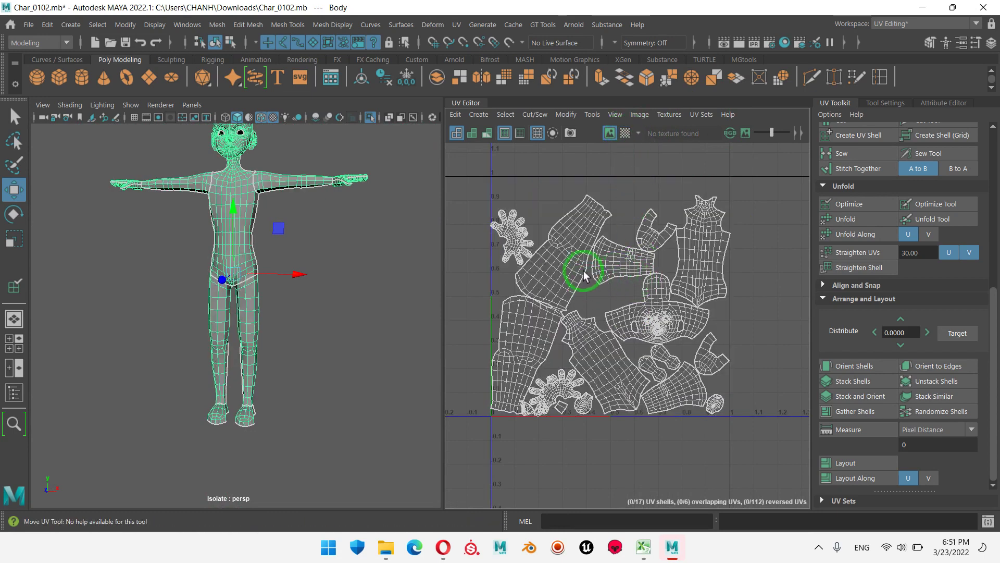
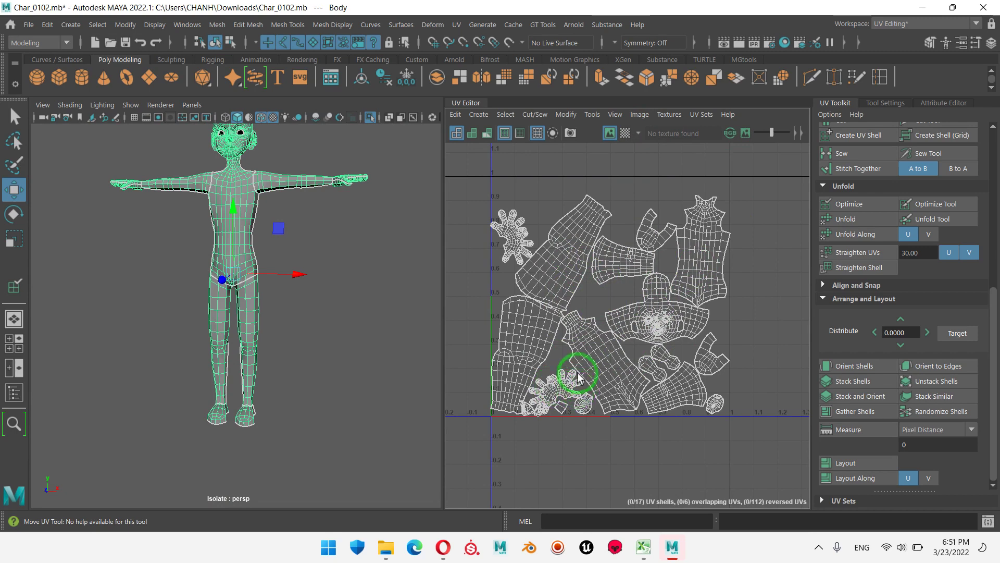
- Straighten a body UV shell with Orient to Edges along a picked edge
scroll(524, 243, "up", 2)
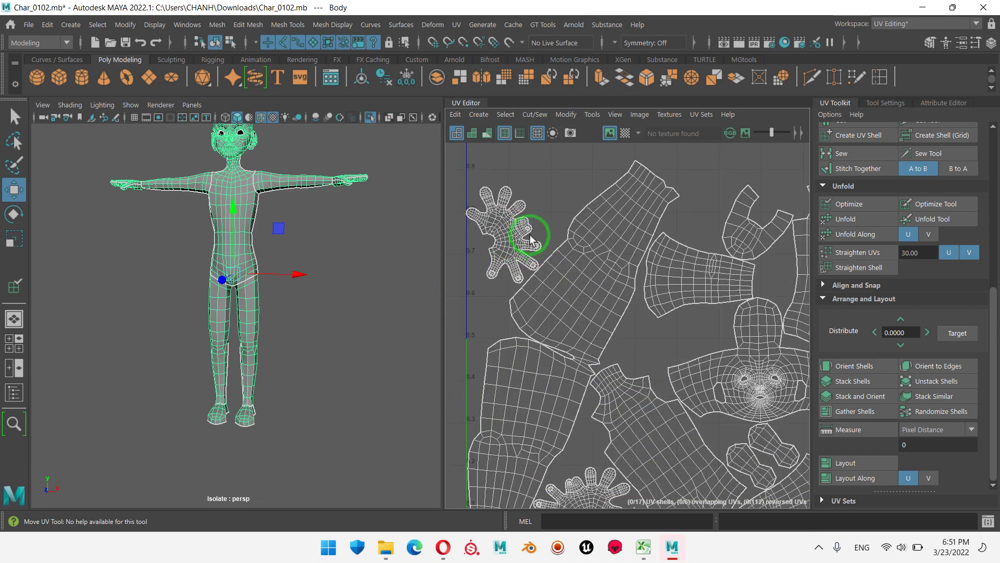
scroll(532, 230, "up", 3)
scroll(575, 208, "up", 2)
scroll(549, 229, "down", 1)
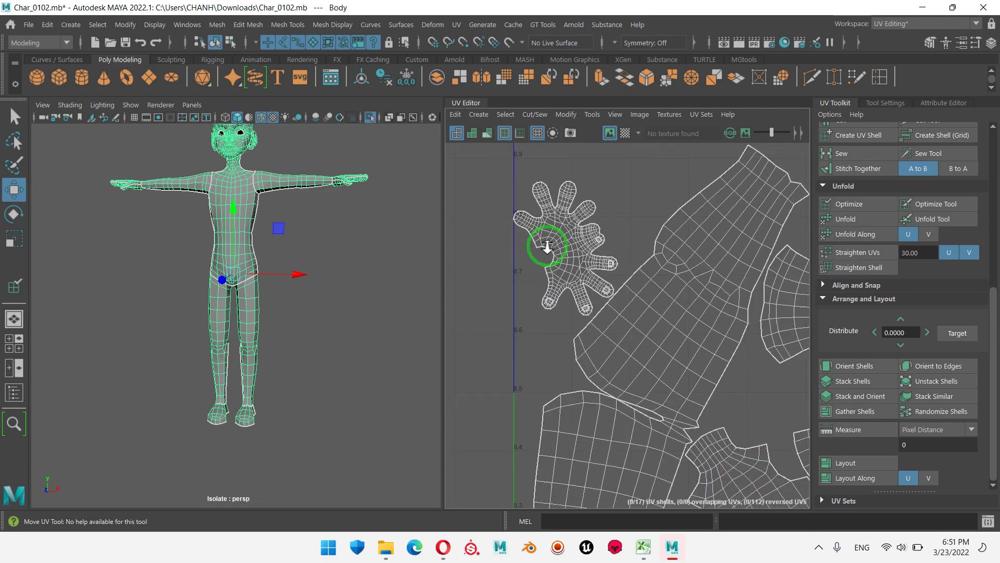
scroll(535, 242, "down", 2)
scroll(521, 255, "down", 2)
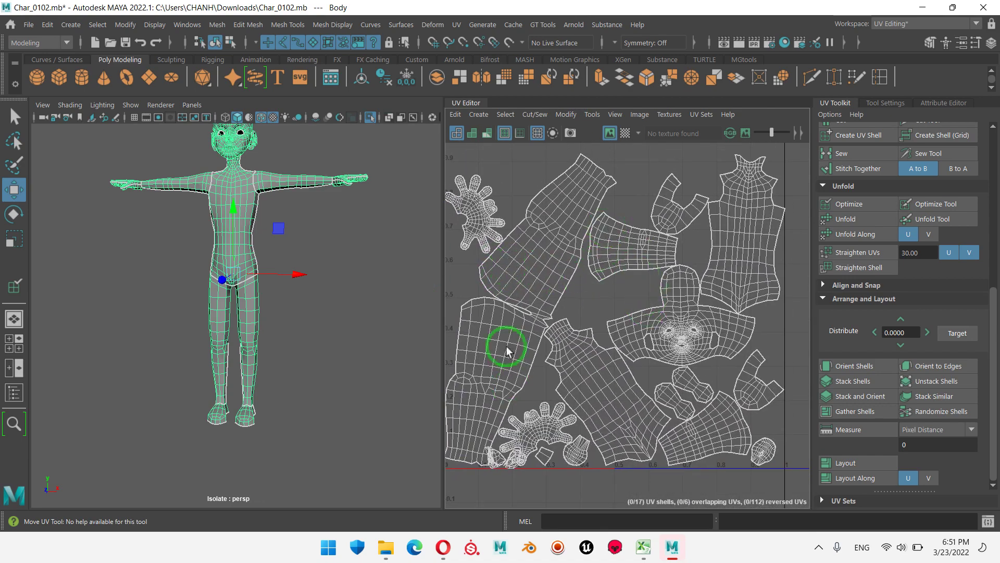
scroll(637, 271, "down", 2)
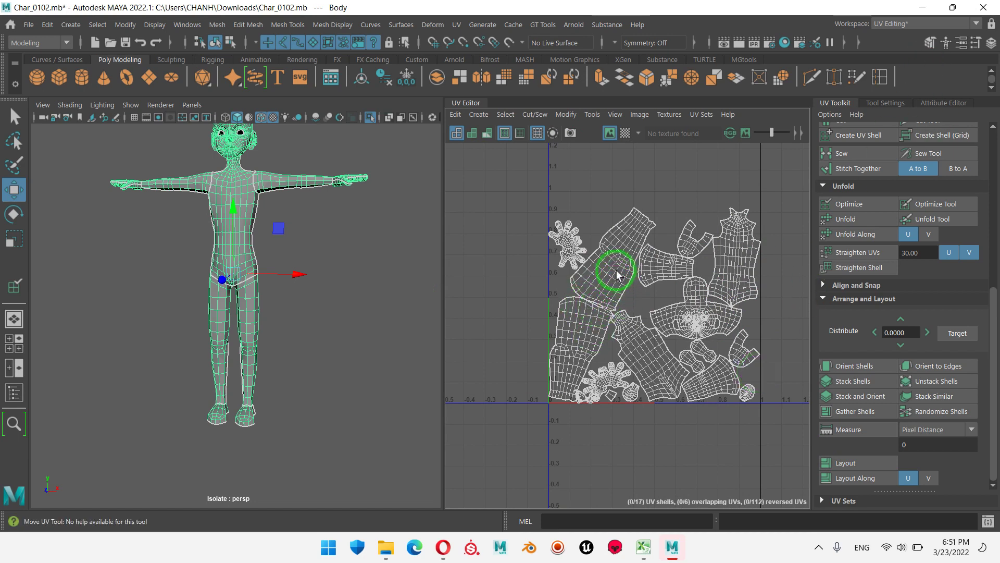
right_click_drag(614, 270, 622, 239)
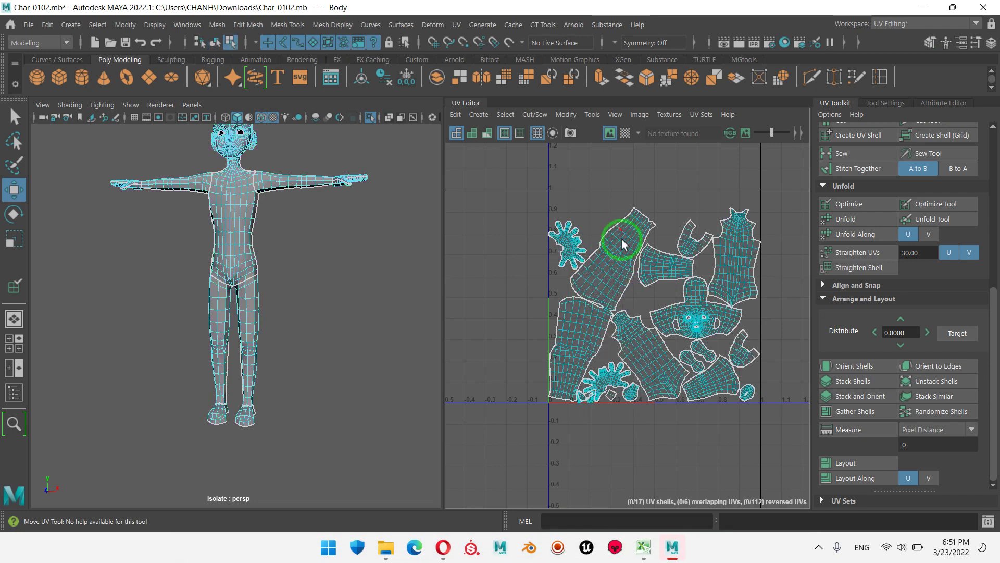
left_click(599, 286)
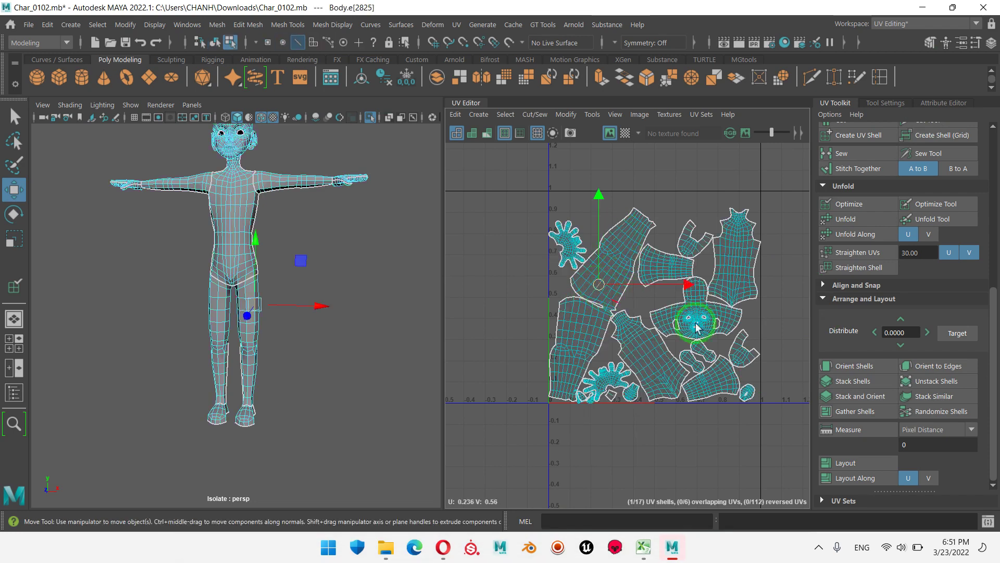
left_click(946, 364)
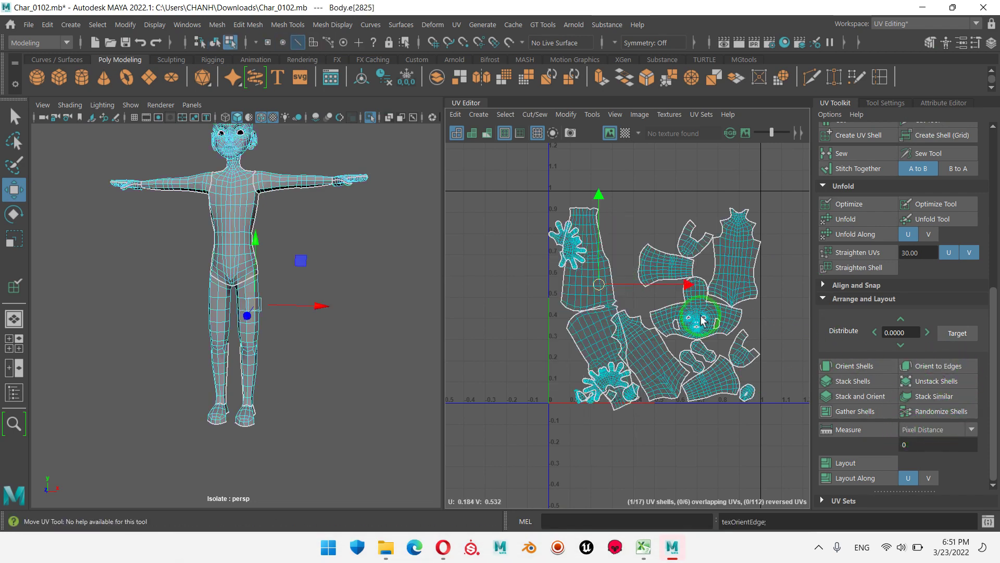
- Try rotating the shell, then undo back to the earlier edge selection
left_click(613, 284)
key("e")
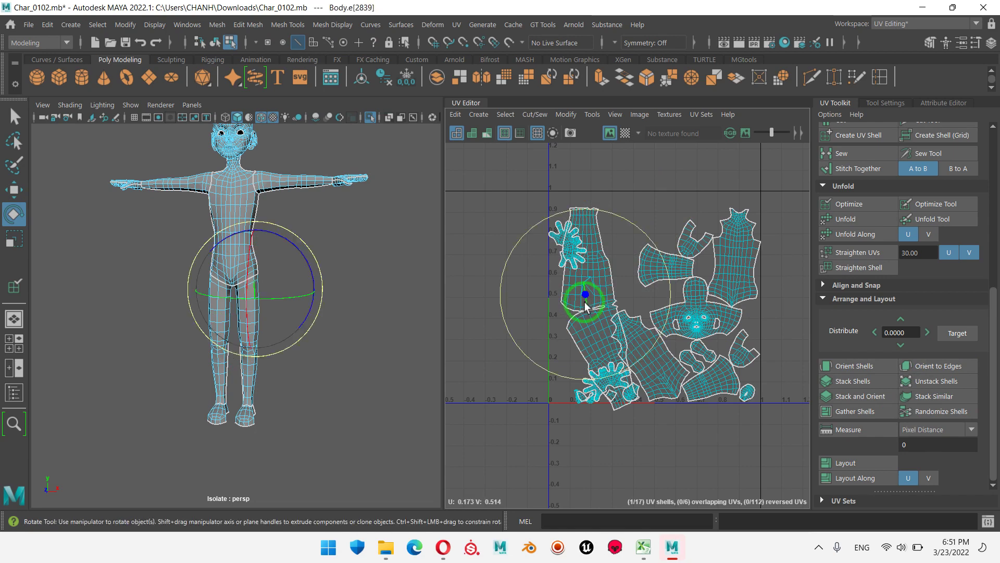
key("ctrl+z")
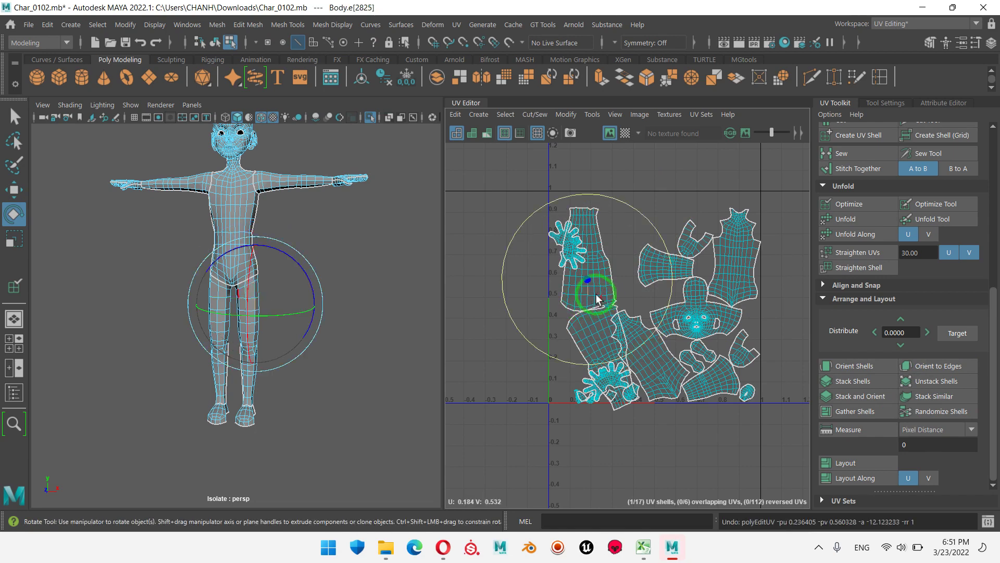
key("ctrl+z")
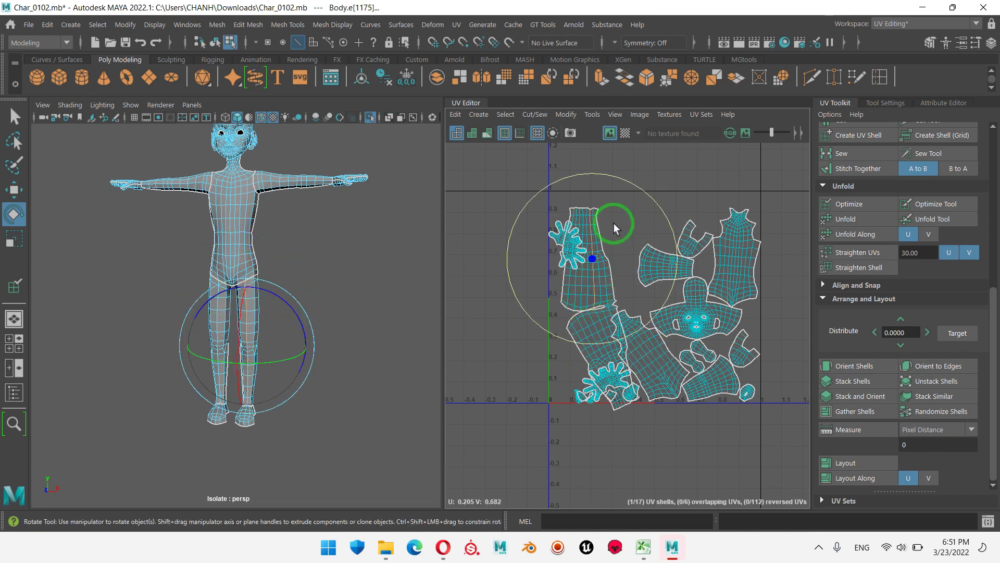
- Rotate the leg shell upright and move it to the tile's right edge
right_click_drag(585, 283, 585, 298)
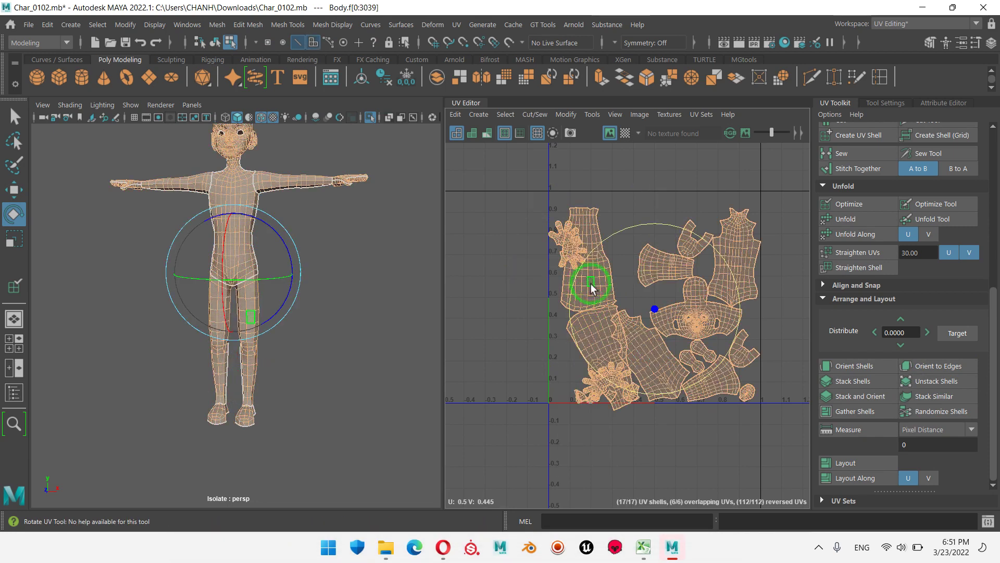
key("F11")
left_click(595, 296)
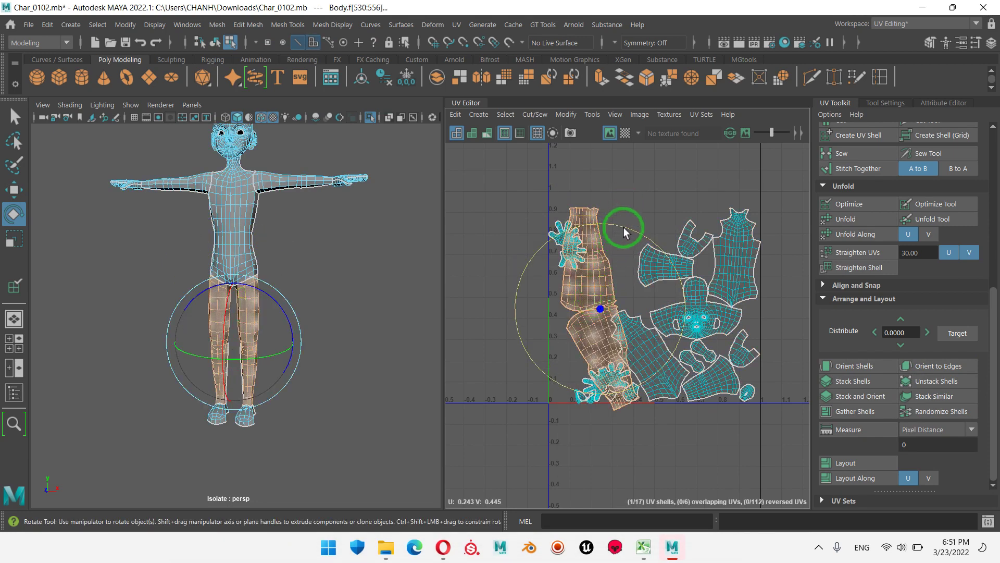
left_click_drag(624, 227, 632, 249)
key("w")
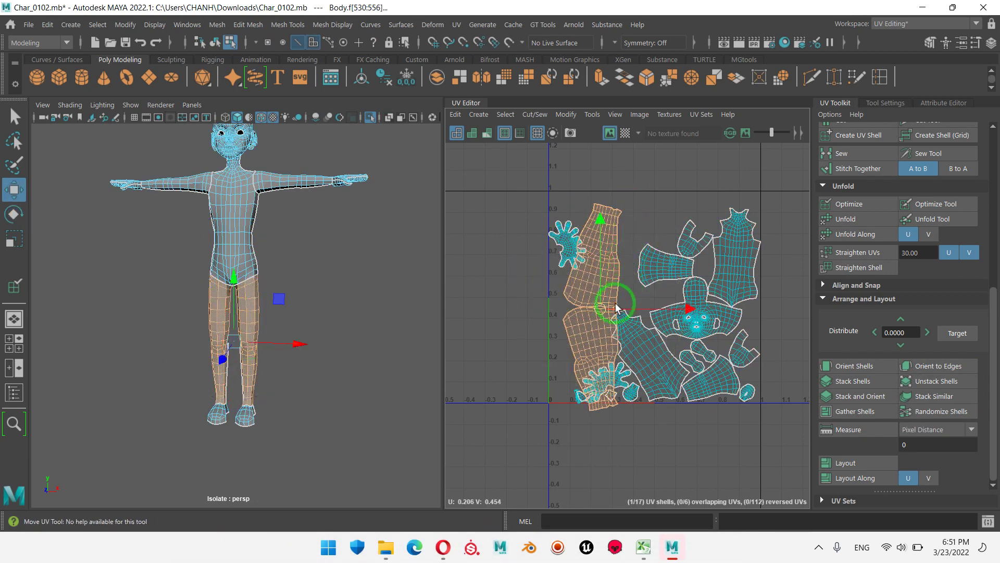
left_click_drag(606, 314, 741, 302)
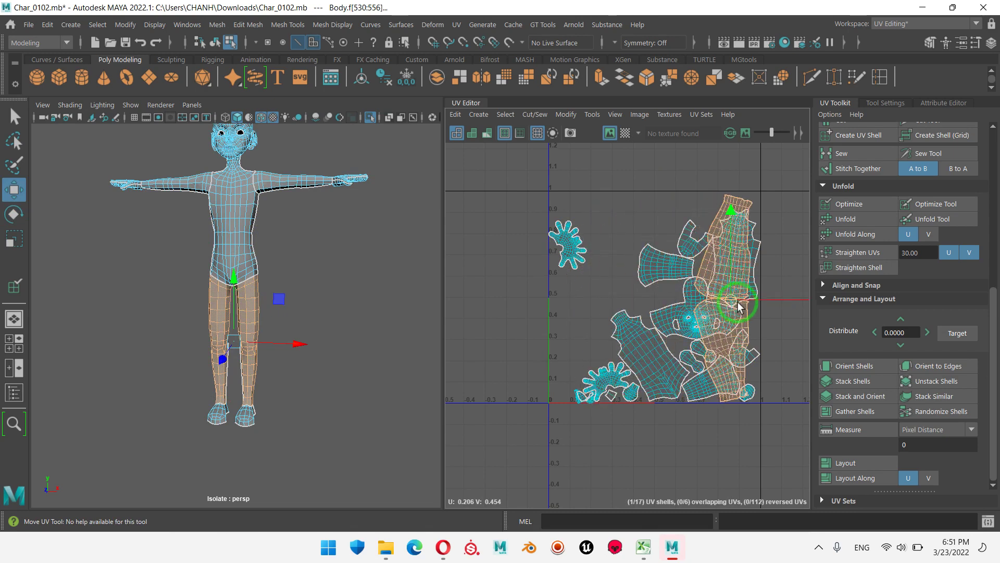
middle_click_drag(743, 302, 626, 297, "alt")
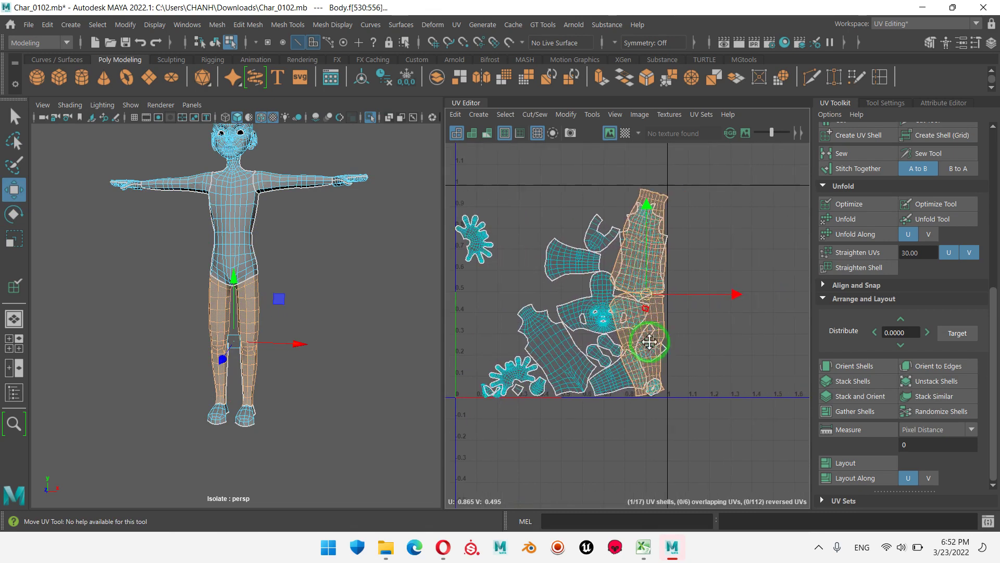
key("e")
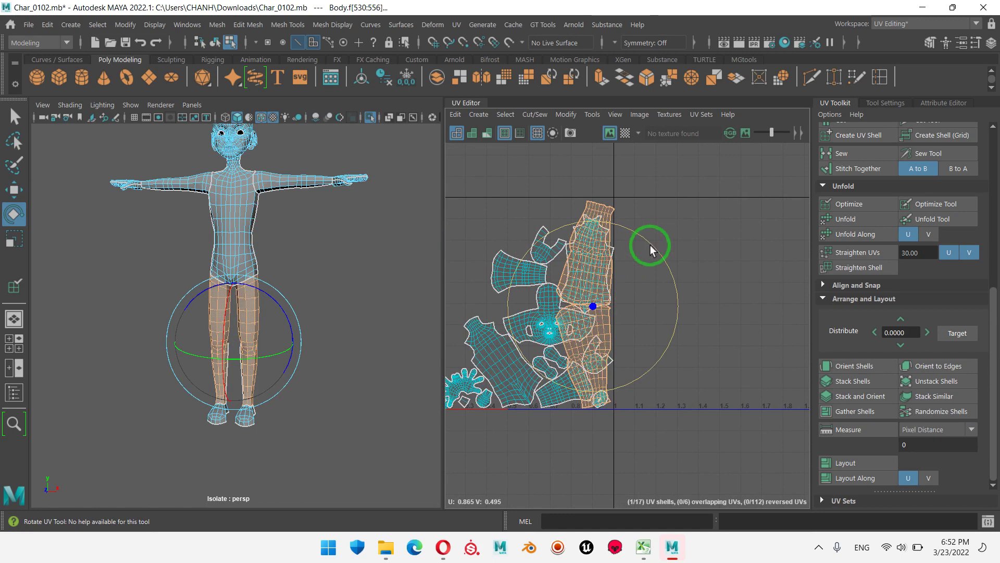
left_click_drag(650, 244, 649, 245)
- Rotate the torso shell upright and move it to the tile's left side
middle_click_drag(649, 247, 739, 225, "alt")
left_click(609, 353)
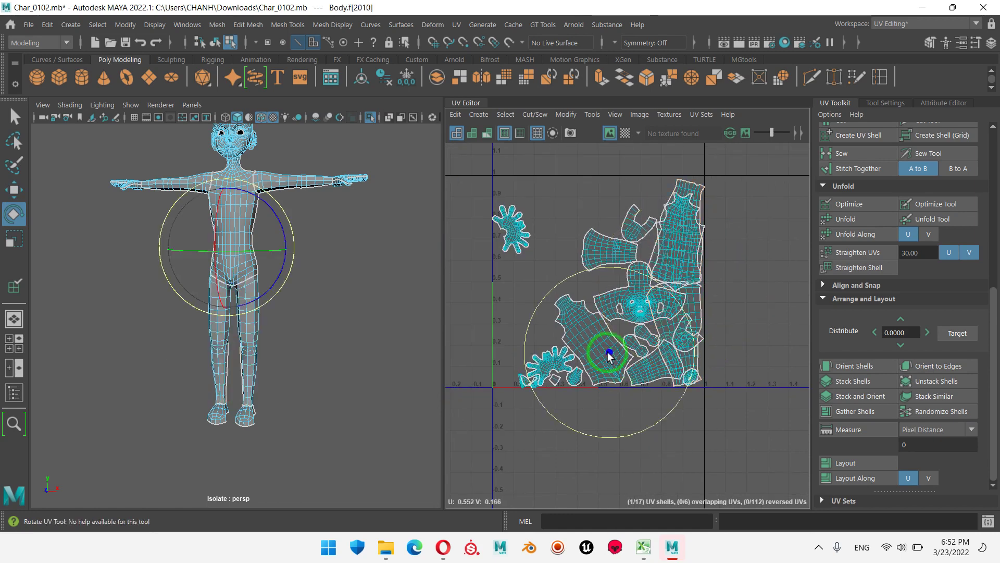
double_click(608, 353)
left_click_drag(632, 268, 659, 304)
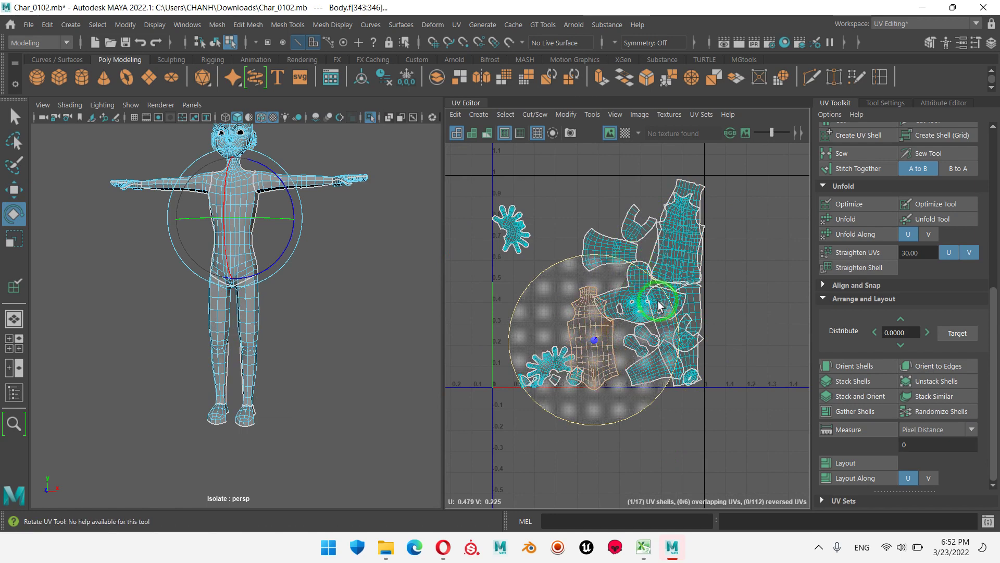
key("w")
left_click_drag(590, 330, 509, 298)
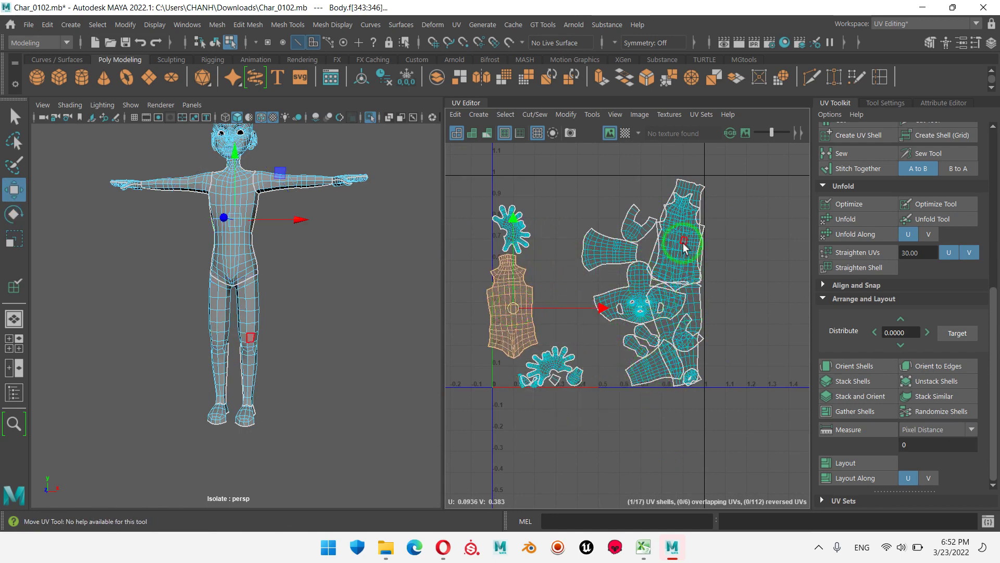
- Move the second torso shell beside the first one
left_click(704, 227)
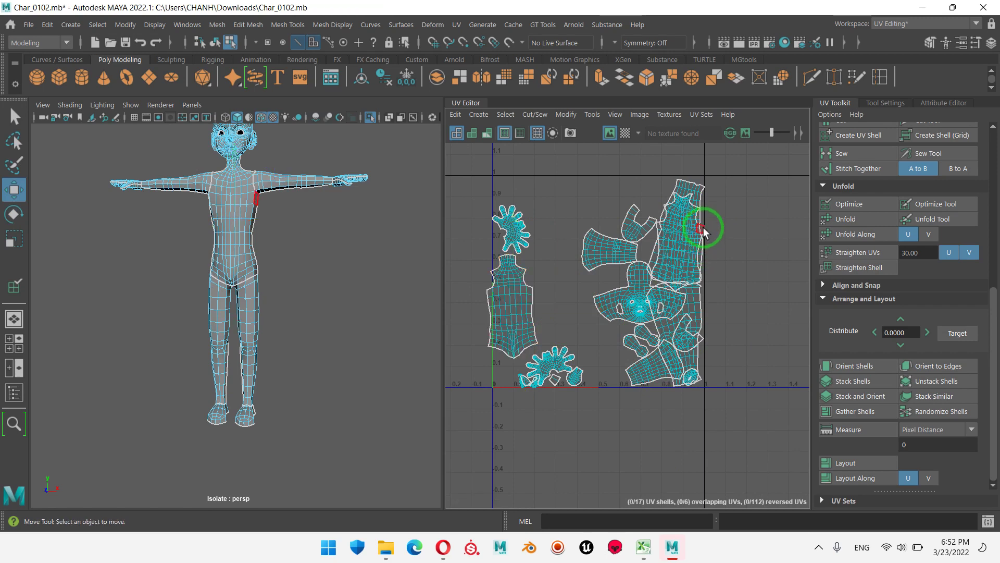
double_click(703, 229)
left_click_drag(684, 244, 458, 313)
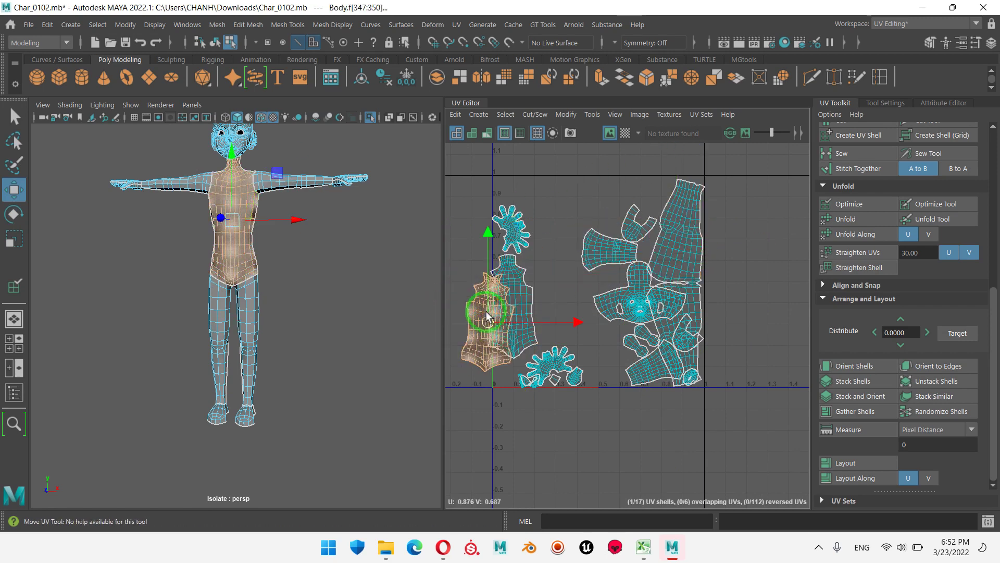
middle_click_drag(510, 333, 627, 311, "alt")
scroll(615, 297, "up", 2)
scroll(599, 284, "up", 3)
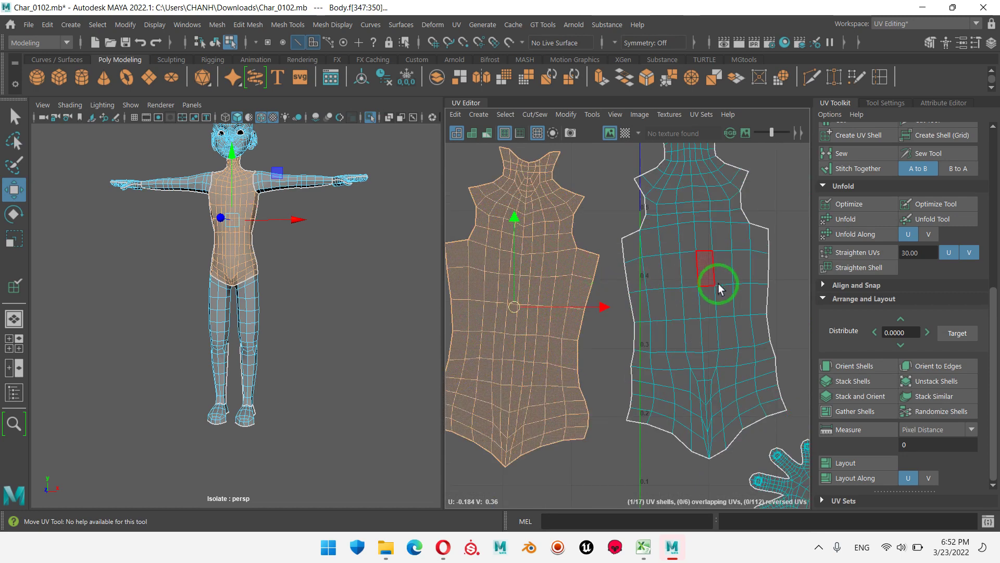
- Straighten both torso shells with Orient to Edges along picked edges
right_click(720, 284)
left_click(753, 327)
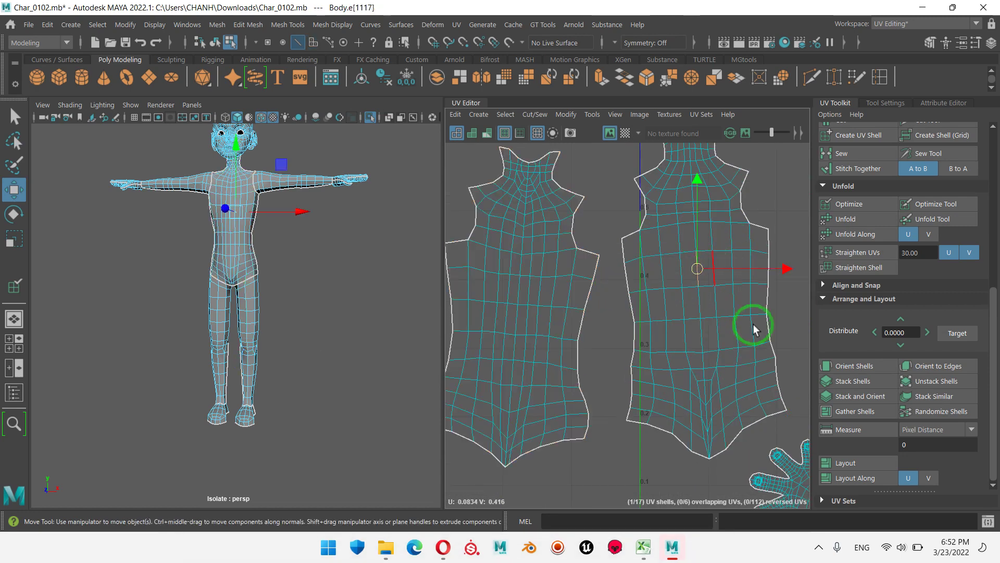
left_click(935, 364)
left_click(526, 301)
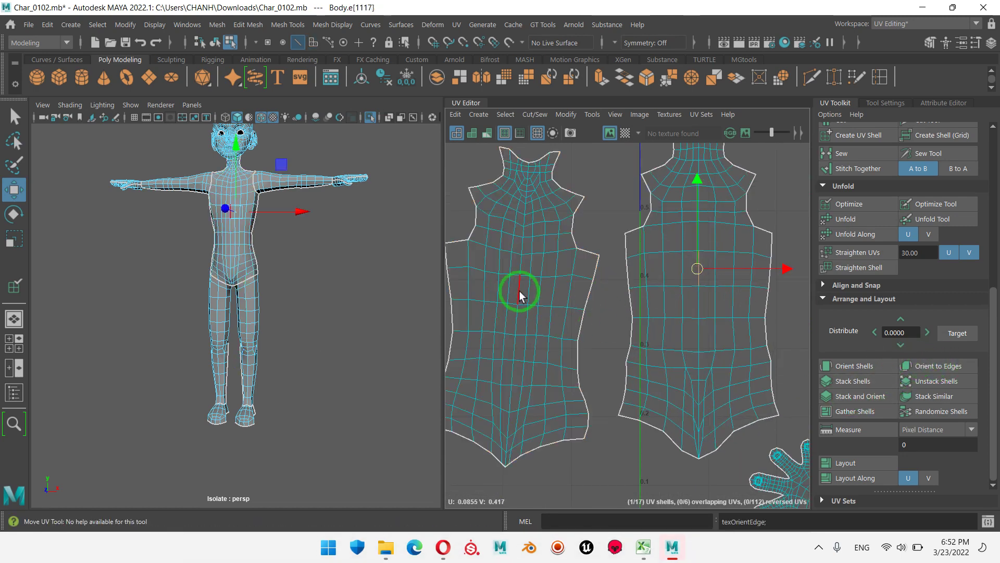
left_click(938, 366)
- Select the whole right torso shell and nudge it left and down
left_click(646, 347)
scroll(644, 348, "down", 2)
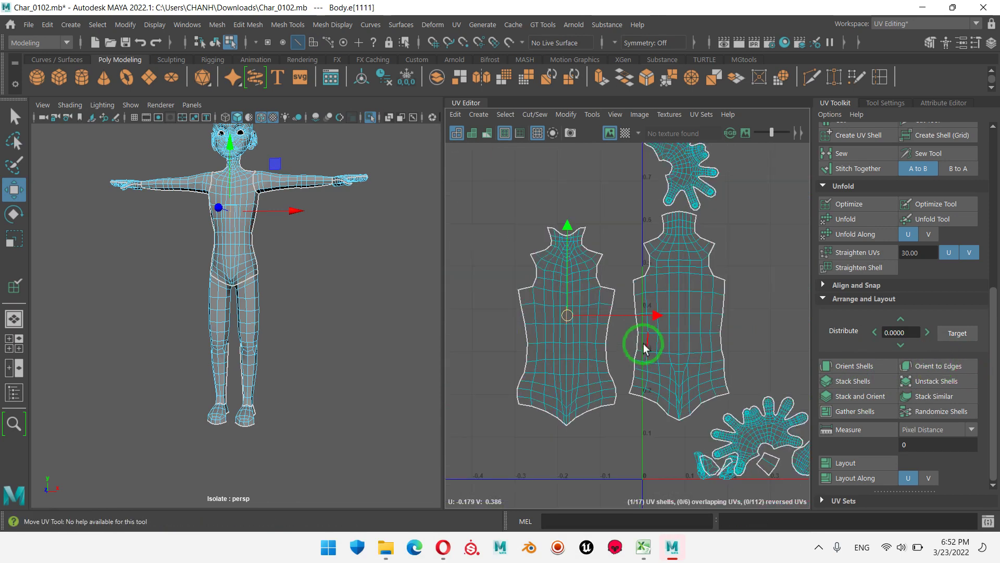
middle_click_drag(726, 333, 694, 325, "alt")
double_click(668, 326)
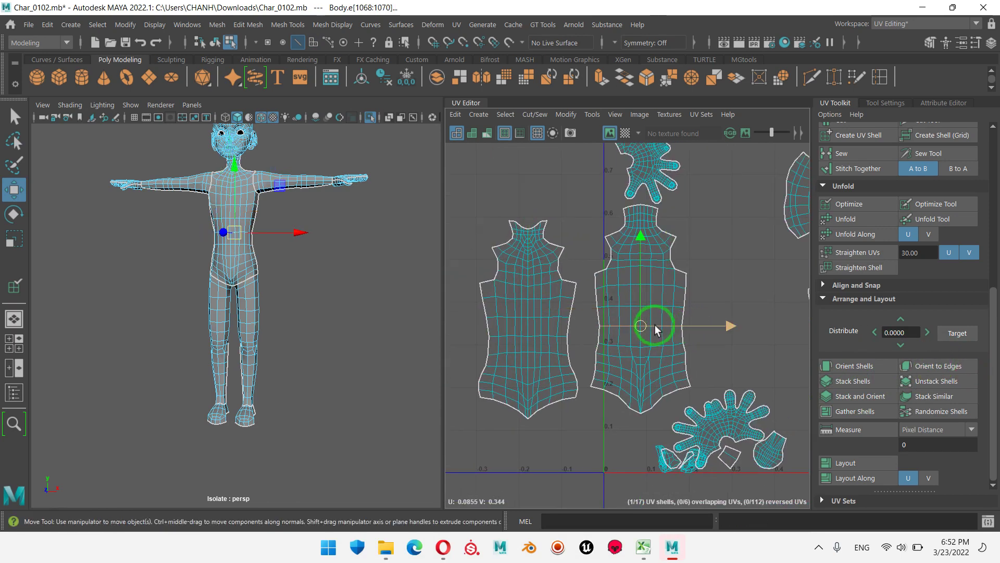
right_click_drag(656, 329, 671, 302)
left_click(649, 326)
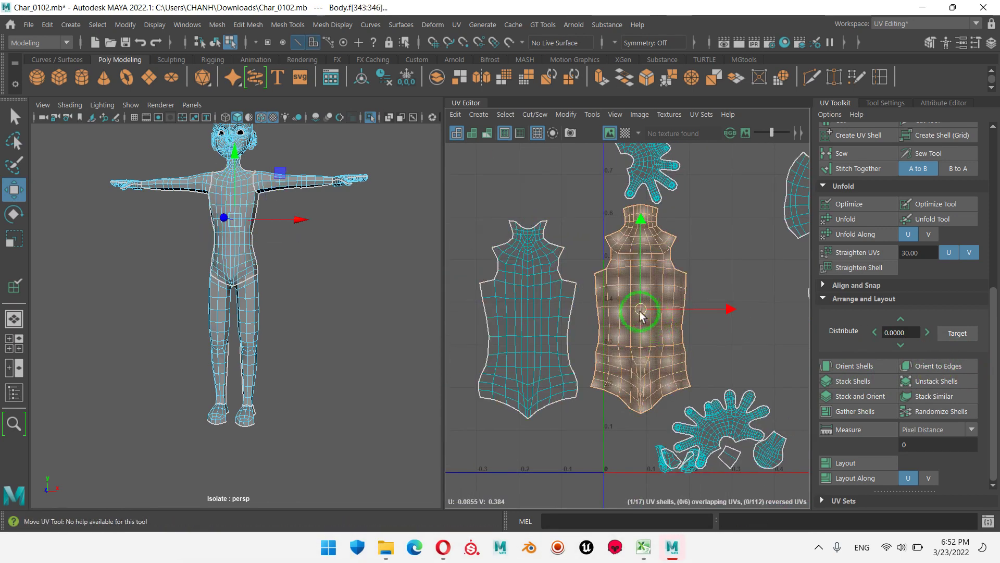
left_click_drag(641, 317, 630, 326)
- Move the head and face shell toward the top of the tile
middle_click_drag(646, 324, 574, 364, "alt")
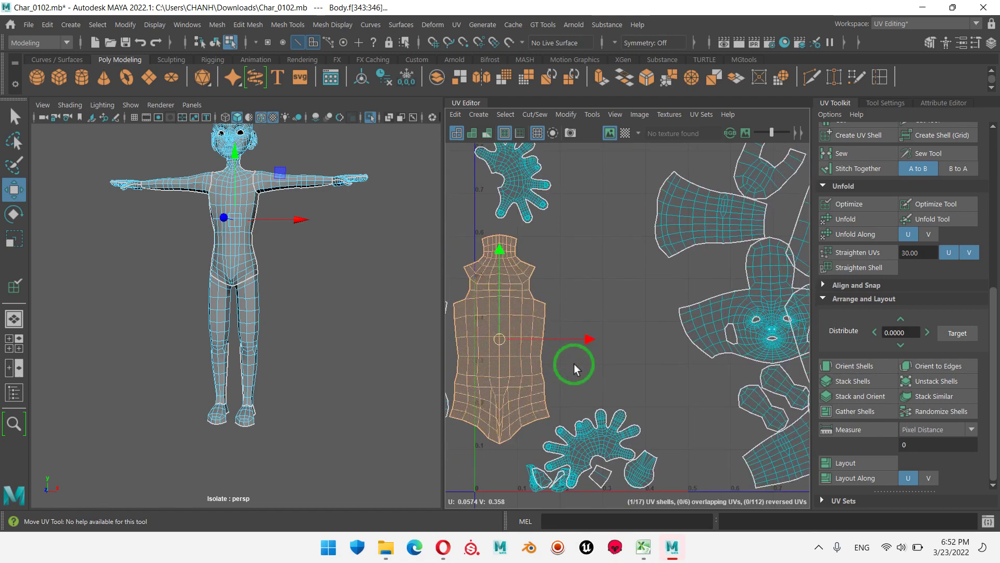
middle_click_drag(727, 361, 608, 306, "alt")
left_click(608, 305)
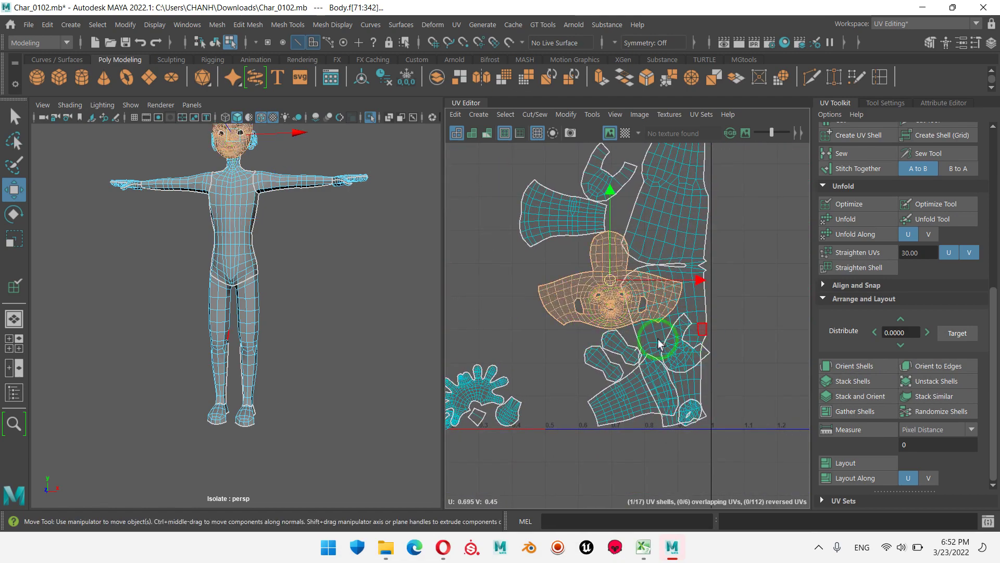
middle_click_drag(658, 338, 760, 427, "alt")
left_click_drag(713, 375, 611, 221)
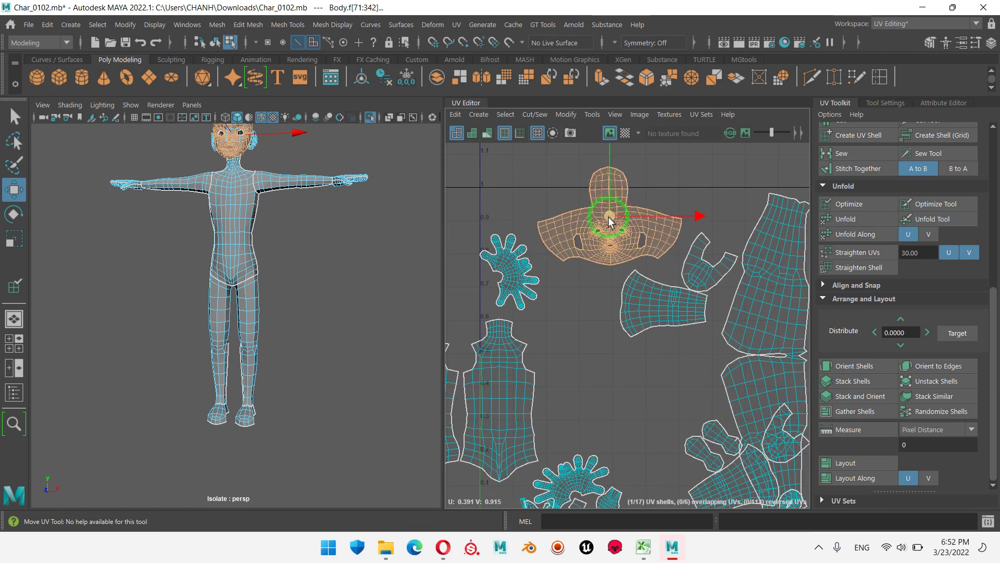
- Place the arm and upper-arm shells beside the leg shell, rotating the arm slightly
middle_click_drag(742, 433, 682, 268, "alt")
left_click(696, 327)
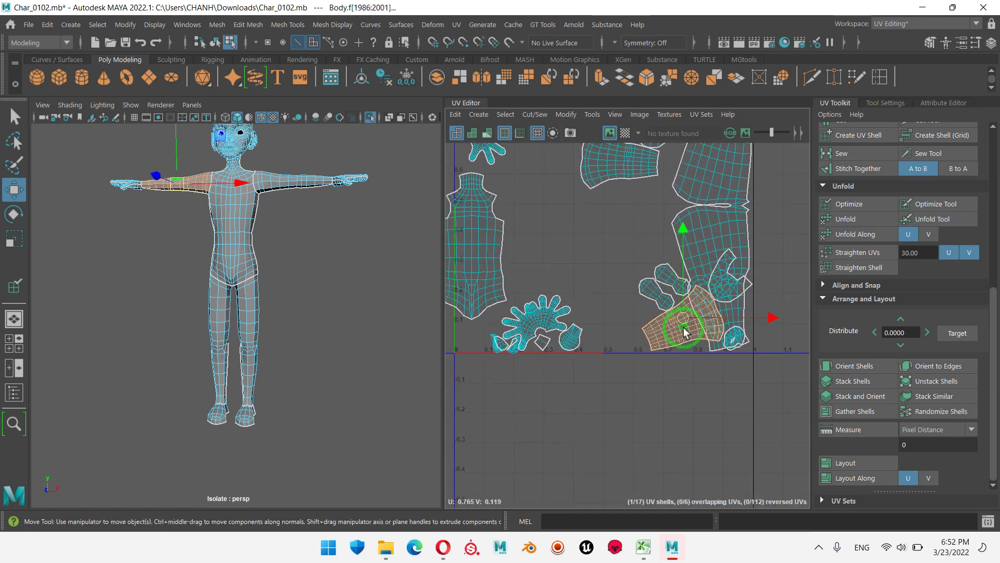
middle_click_drag(670, 320, 680, 415, "alt")
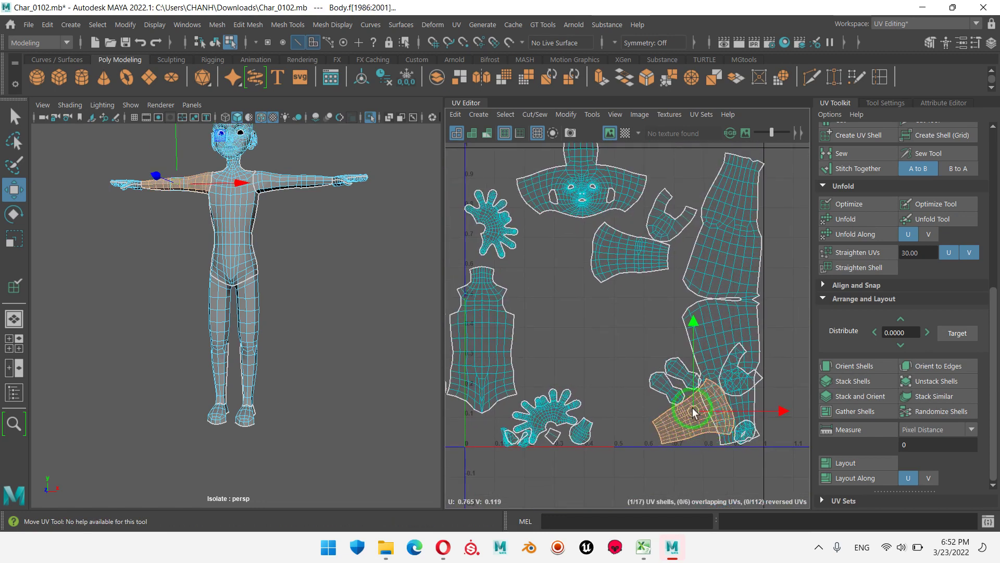
mouse_move(693, 415)
left_mouse_down()
mouse_move(592, 314)
mouse_move(640, 309)
left_mouse_up()
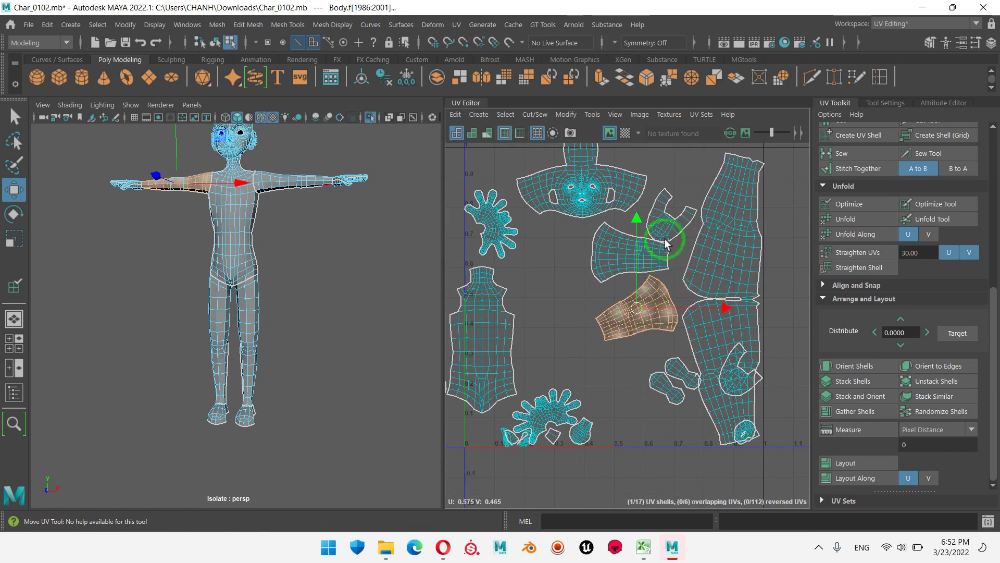
key("e")
left_click_drag(670, 232, 692, 249)
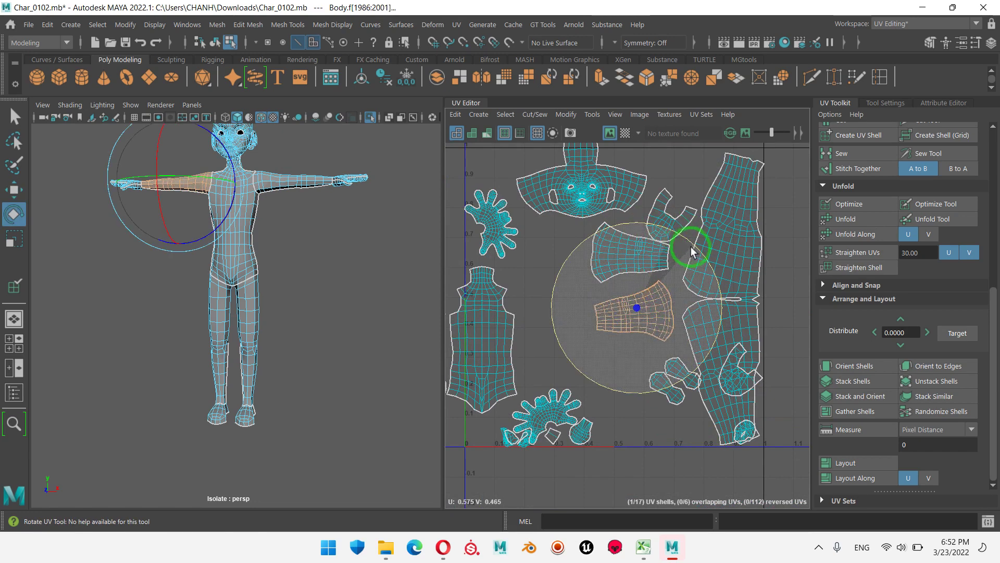
left_click(605, 244)
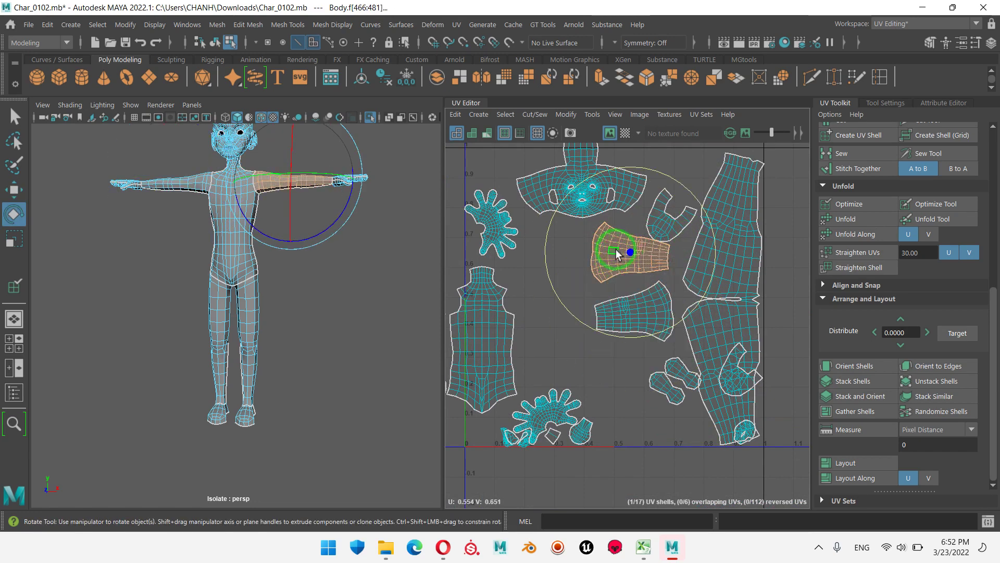
key("w")
left_click_drag(626, 260, 619, 268)
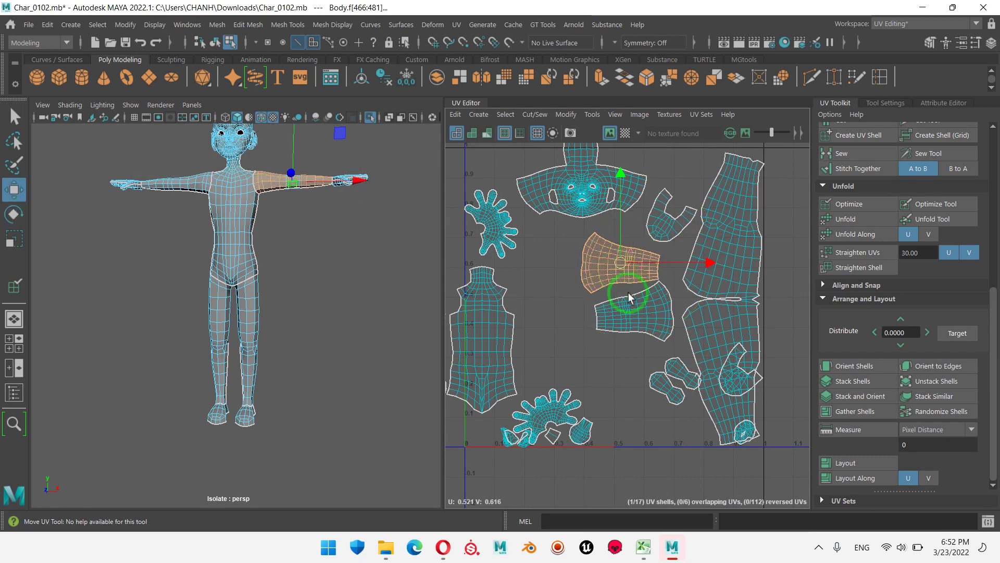
- Select the hand, palm and foot shells together
middle_click_drag(629, 297, 731, 338, "alt")
middle_click_drag(632, 315, 596, 323, "alt")
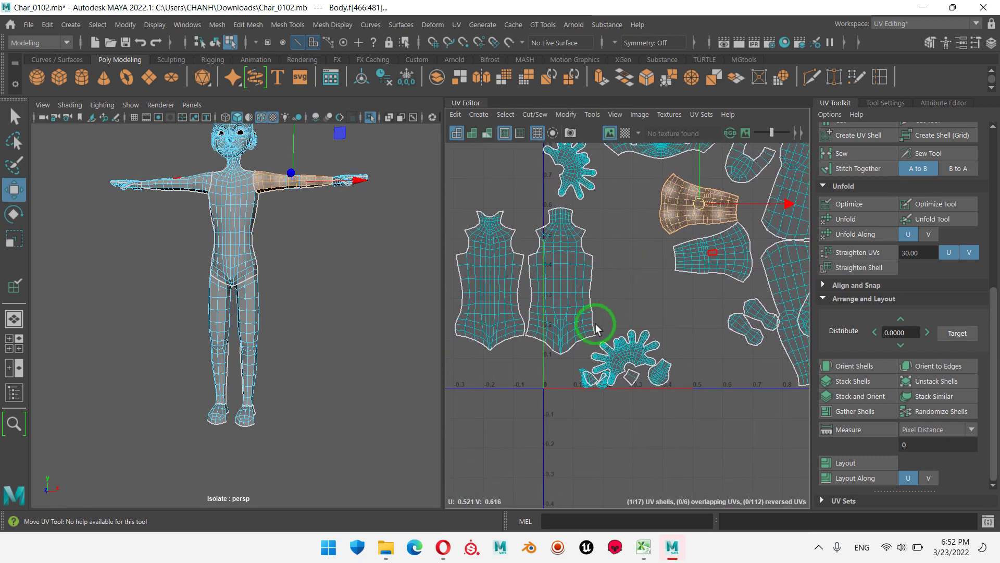
left_click_drag(577, 345, 714, 405)
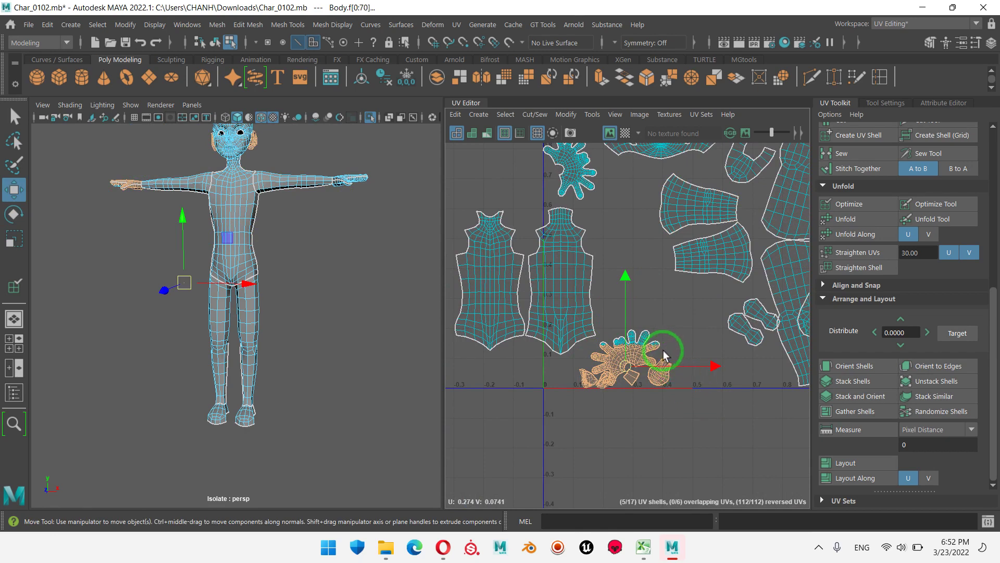
right_click_drag(664, 350, 599, 349)
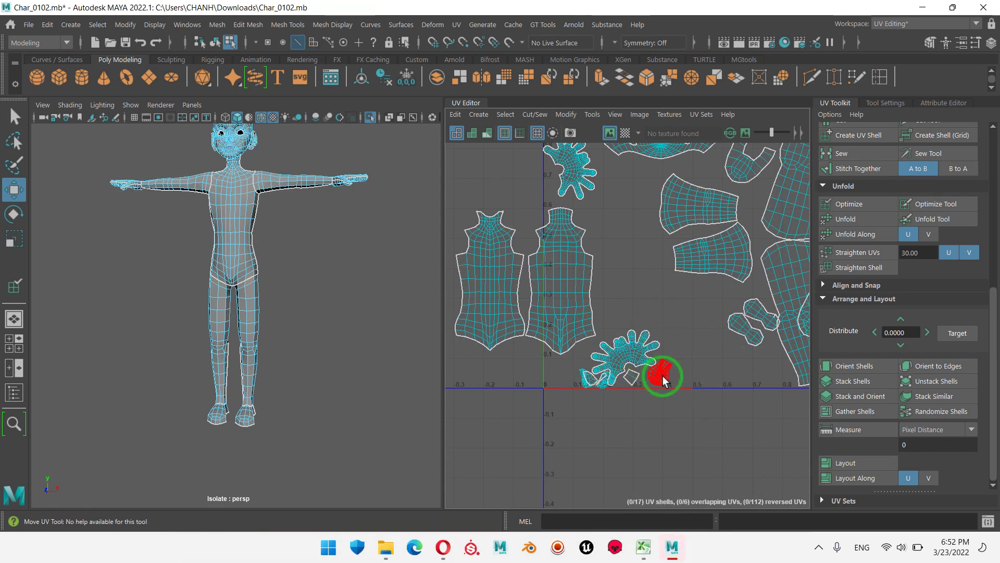
left_click(664, 381)
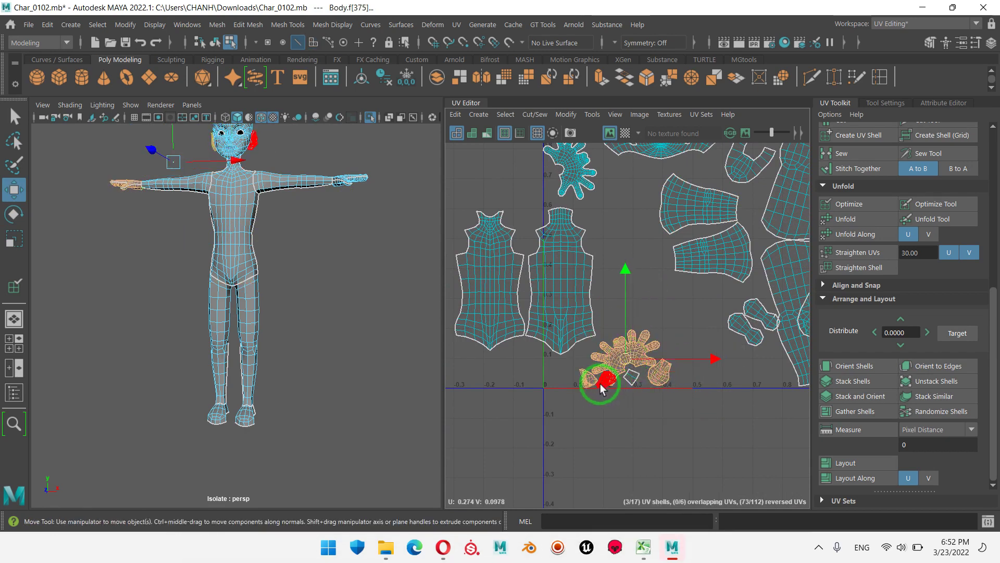
left_click(601, 389, "shift")
left_click(632, 383, "shift")
left_click(750, 334, "shift")
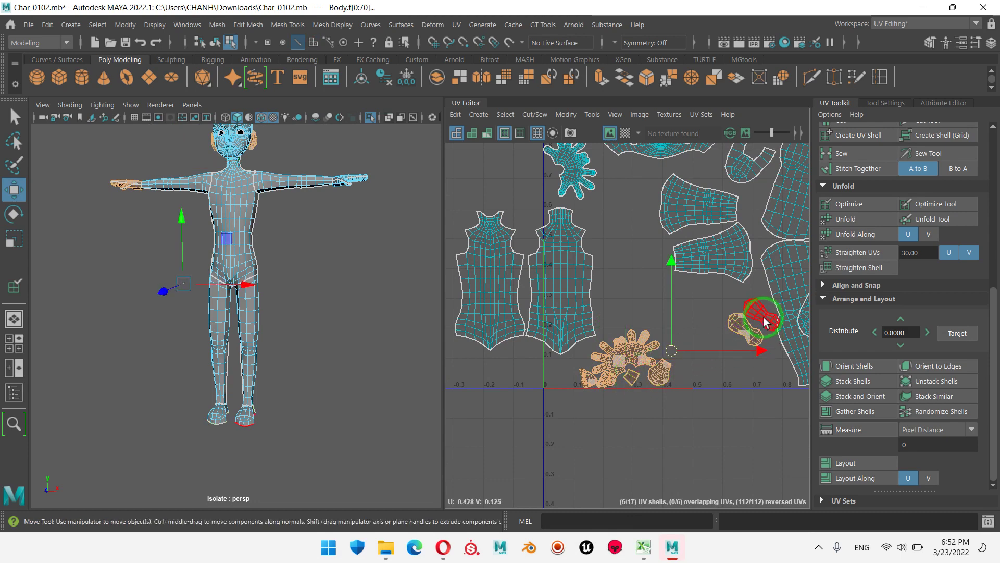
left_click(761, 311, "shift")
- Add the second hand and small shells, then move them all below the tile
left_click(569, 184, "shift")
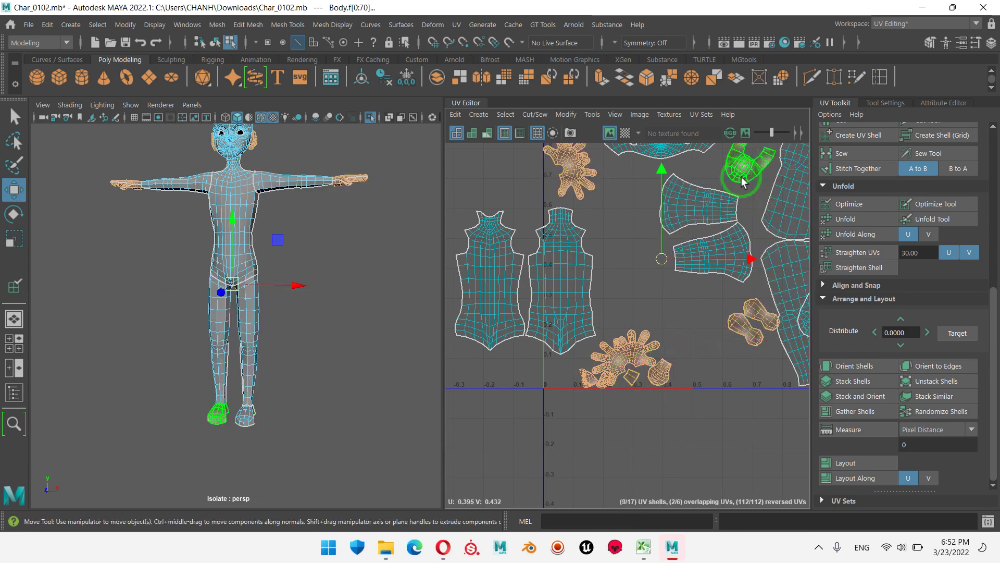
left_click(761, 177, "shift")
scroll(632, 334, "down", 2)
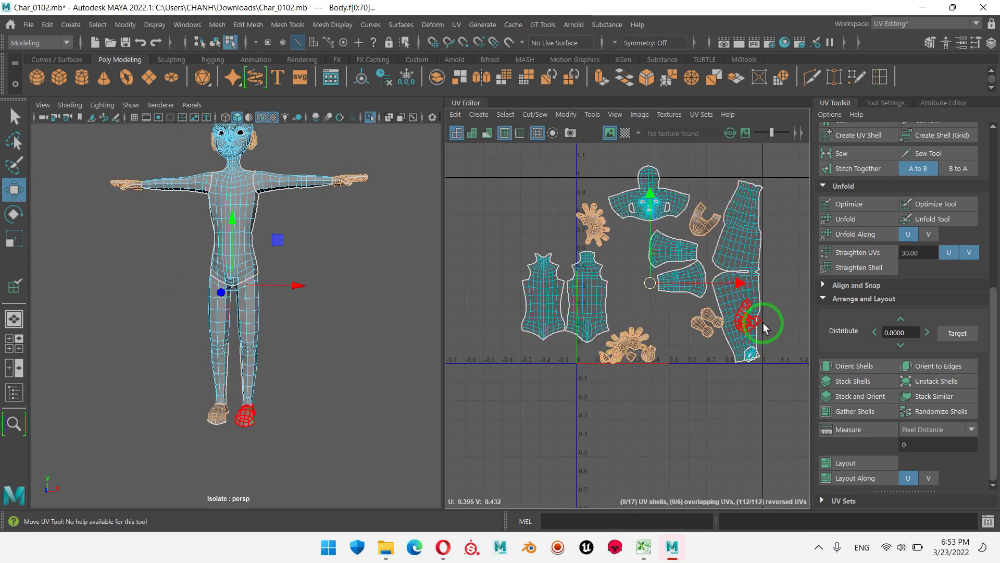
left_click(757, 324, "shift")
left_click(751, 356, "shift")
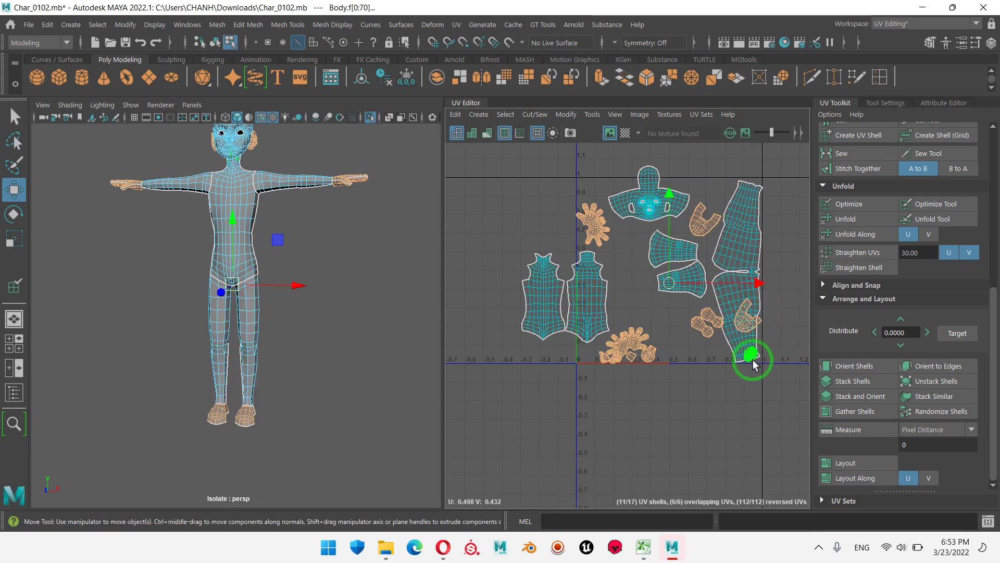
left_click_drag(666, 286, 532, 412)
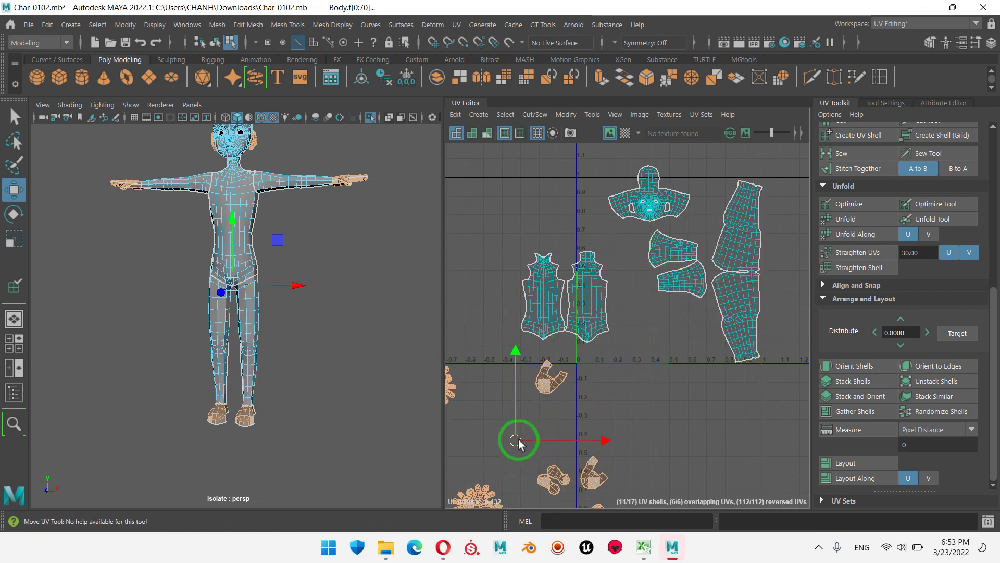
- Reposition the torso, lower-arm, upper-arm and head shells inside the 0–1 tile
left_click(590, 270)
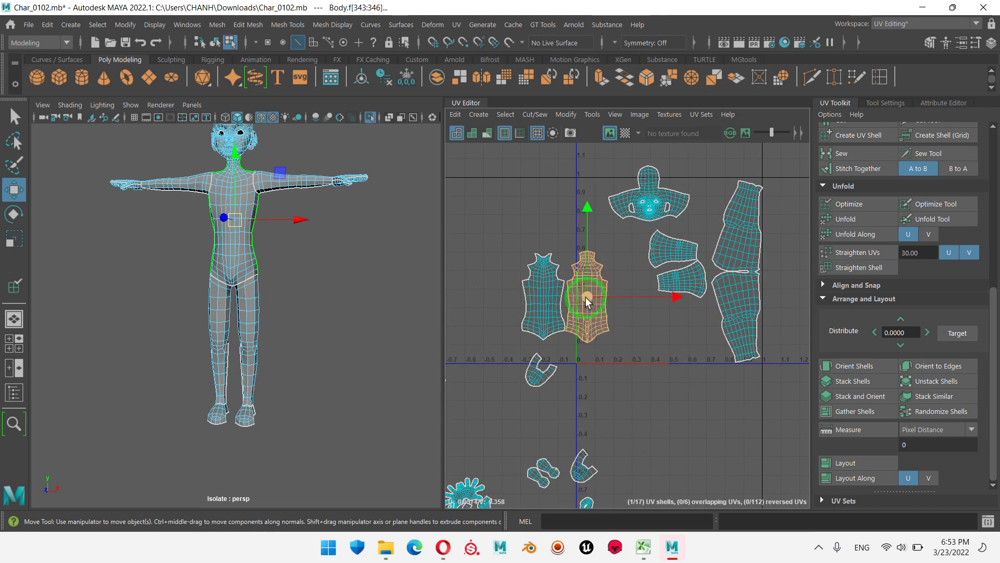
mouse_move(587, 301)
left_mouse_down()
mouse_move(615, 314)
mouse_move(599, 317)
mouse_move(646, 322)
left_mouse_up()
left_click(546, 301)
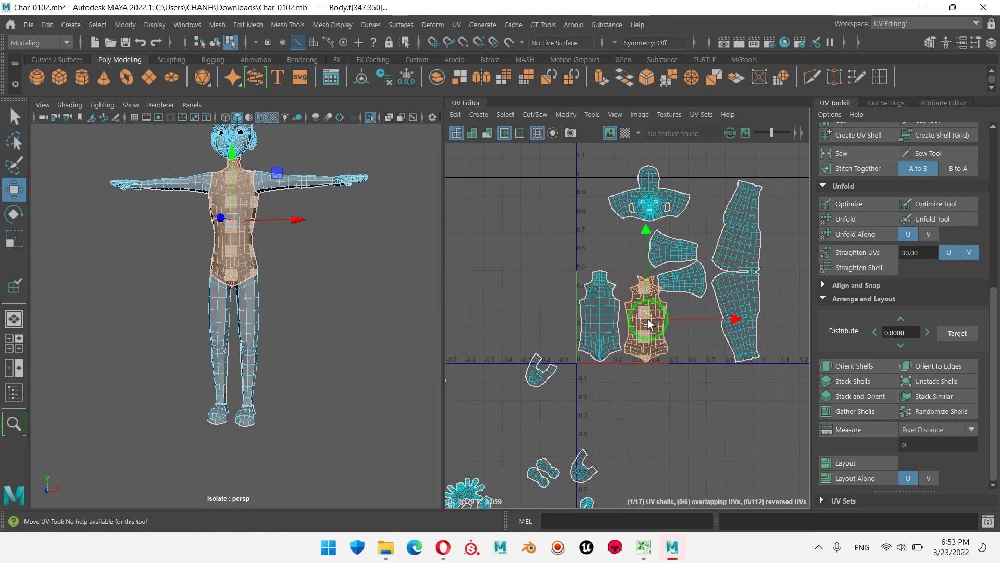
left_click(687, 283)
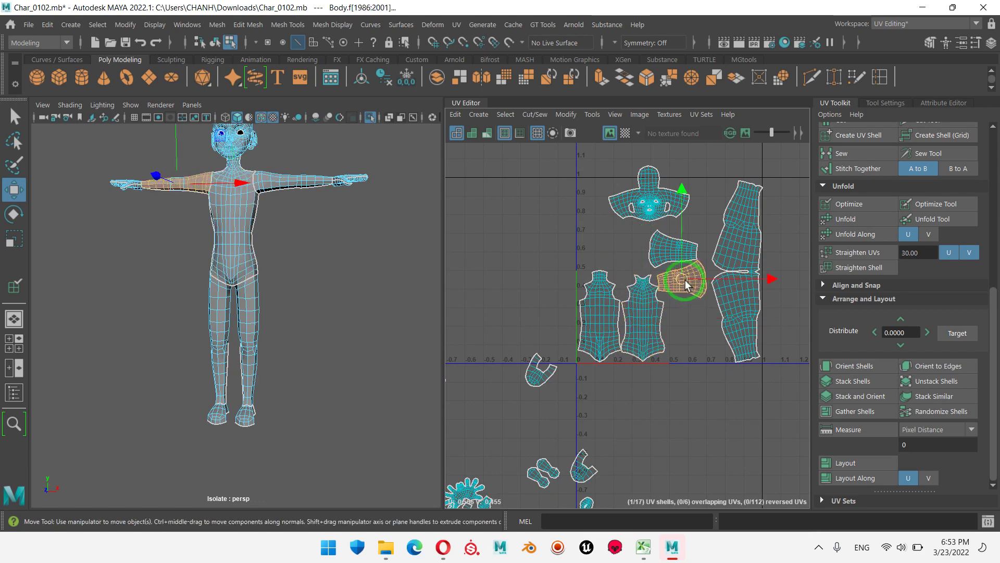
left_click_drag(685, 280, 695, 347)
left_click(673, 255)
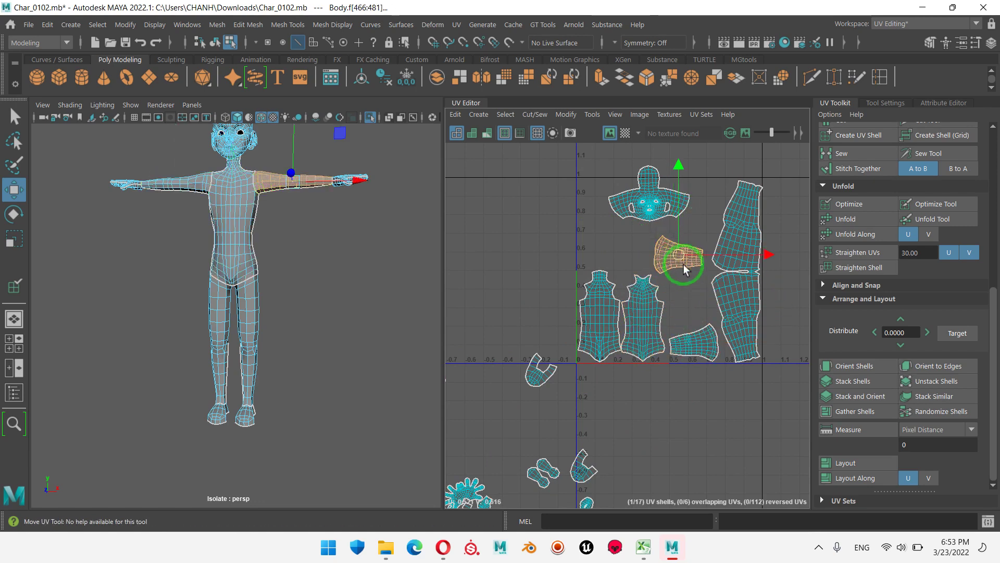
left_click_drag(683, 265, 692, 312)
left_click(664, 205)
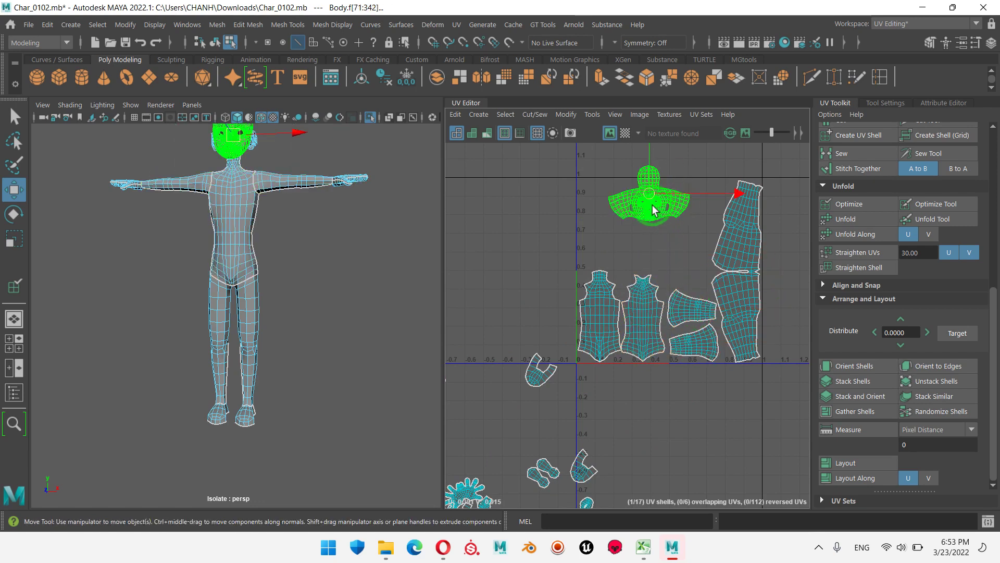
mouse_move(652, 202)
left_mouse_down()
mouse_move(667, 255)
mouse_move(624, 256)
left_mouse_up()
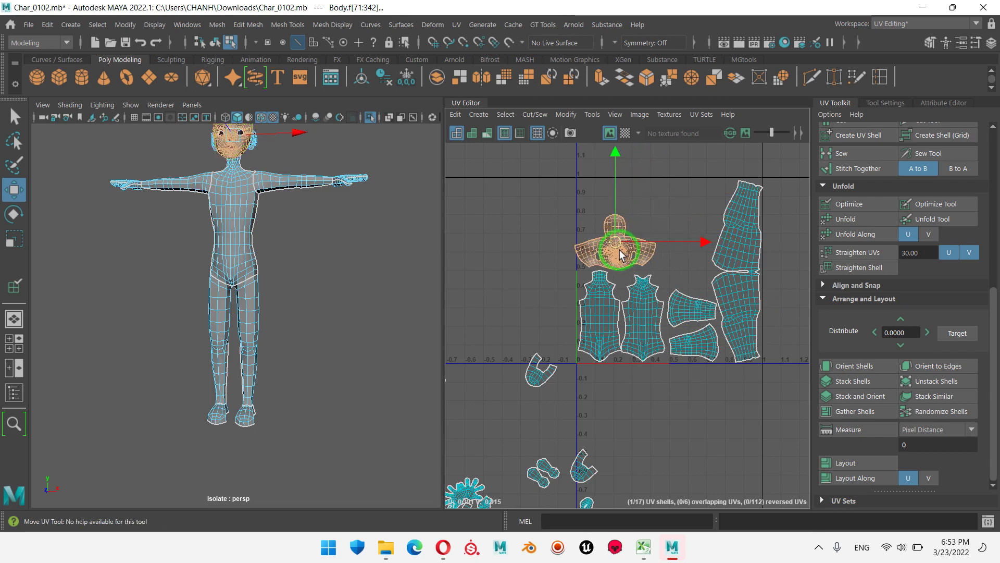
- Move one hand shell up into the tile beside the head shell
middle_click_drag(646, 375, 714, 264, "alt")
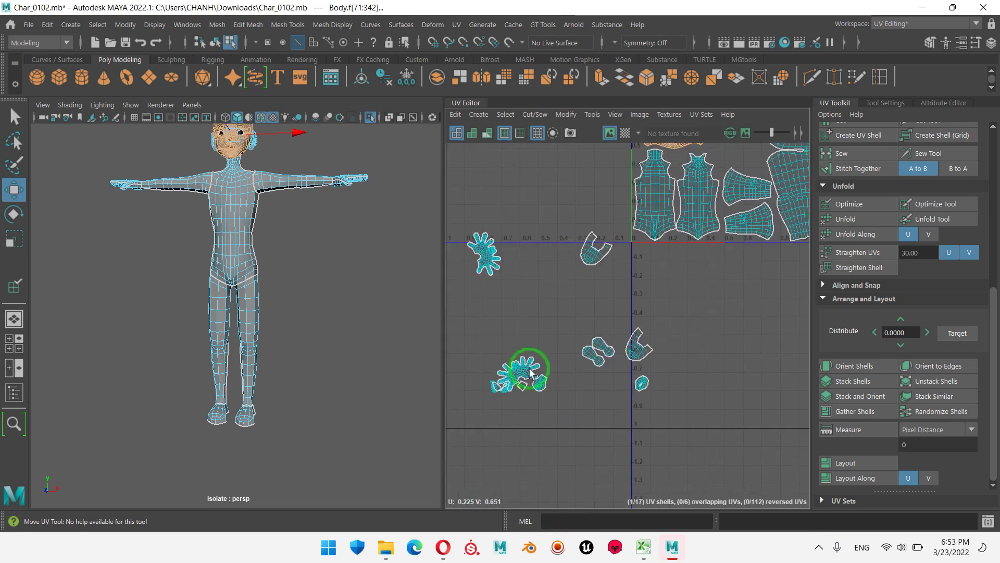
left_click(518, 370)
left_click_drag(508, 421, 732, 151)
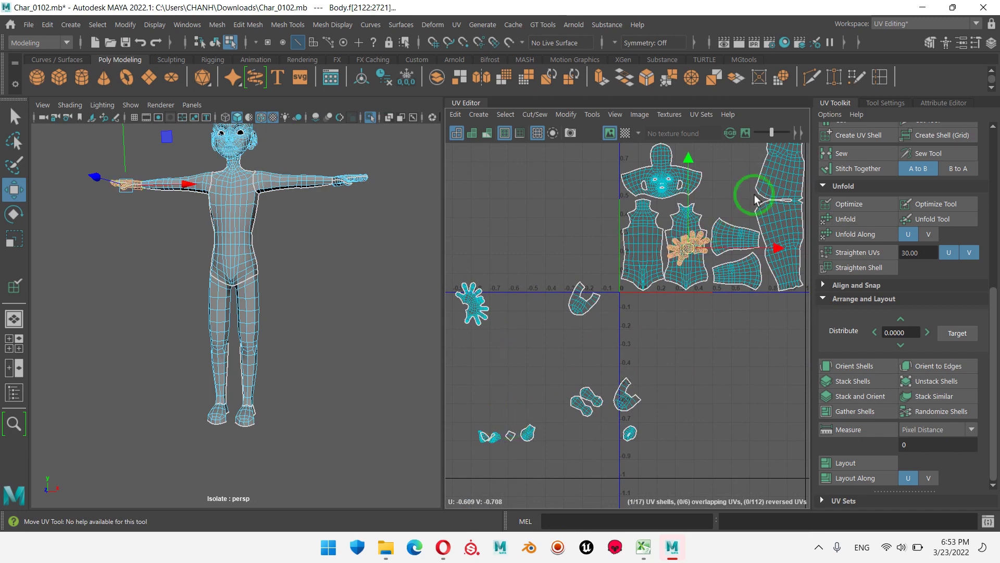
middle_click_drag(746, 180, 727, 273, "alt")
- Straighten that hand shell with Orient to Edges along one of its edges
key("ctrl+F12")
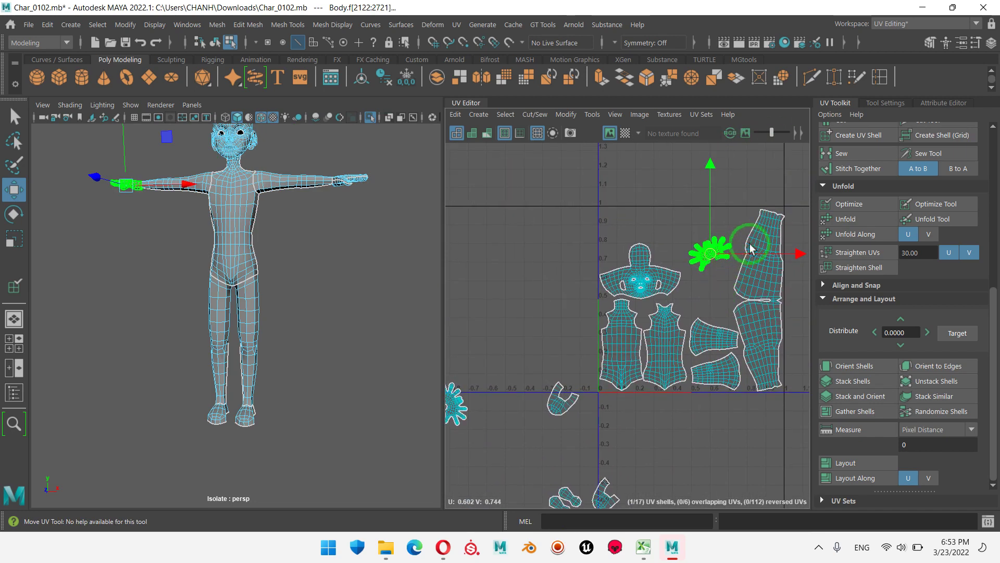
scroll(730, 263, "up", 3)
scroll(713, 262, "up", 2)
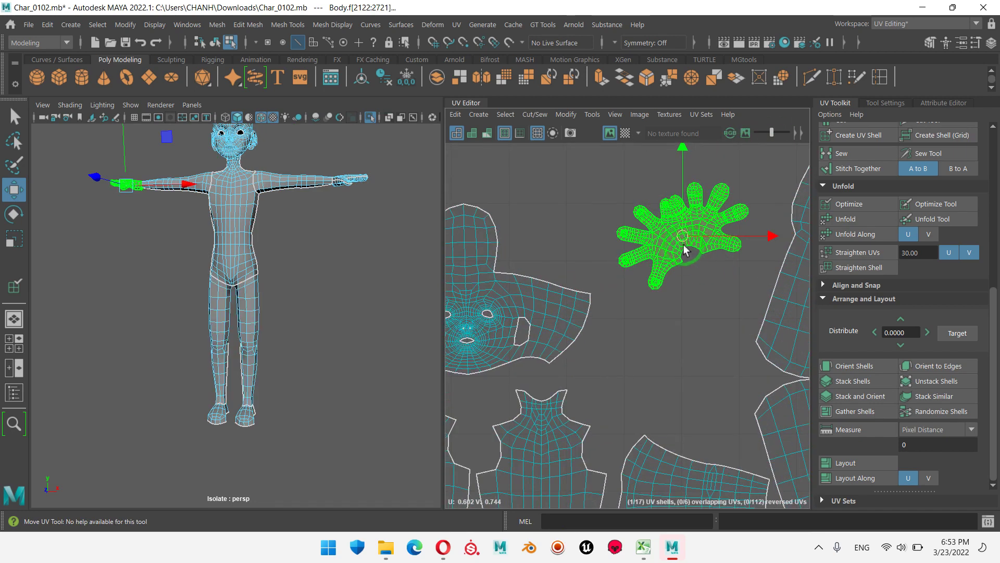
key("ctrl+F11")
scroll(684, 245, "up", 2)
right_click_drag(702, 245, 692, 239)
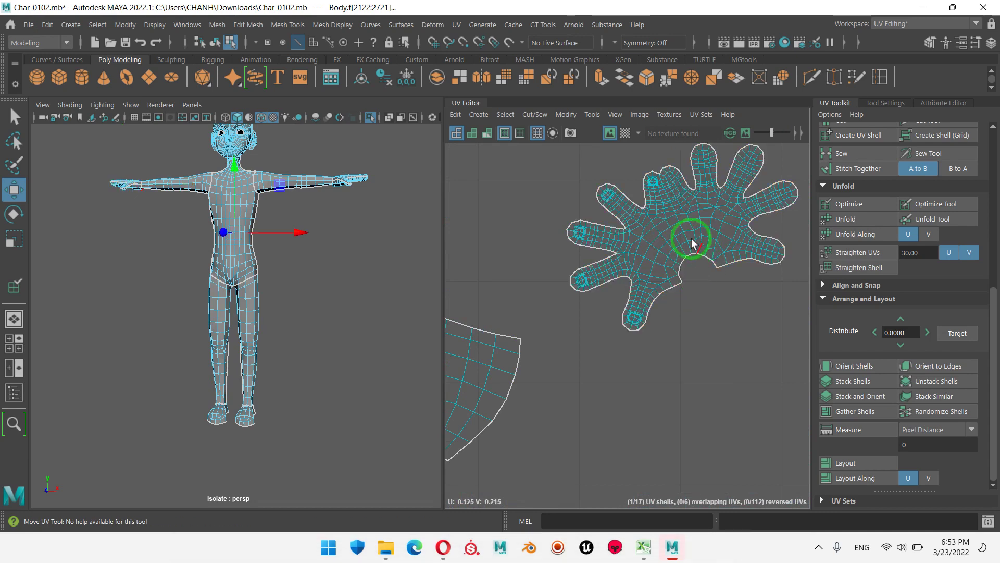
left_click(682, 227)
left_click(917, 367)
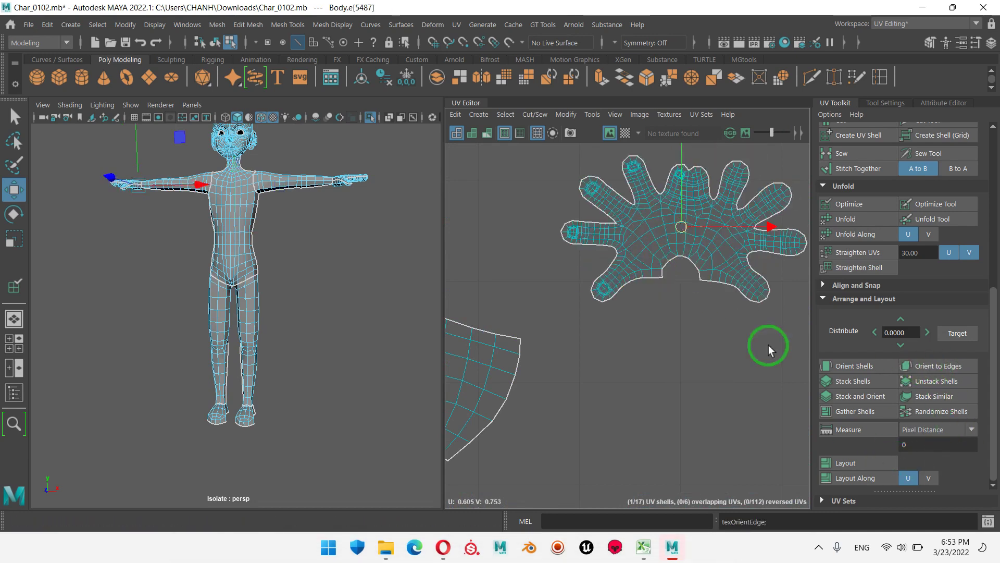
- Select the other hand shell and rotate it so the fingers point up
scroll(749, 334, "down", 3)
scroll(685, 245, "up", 2)
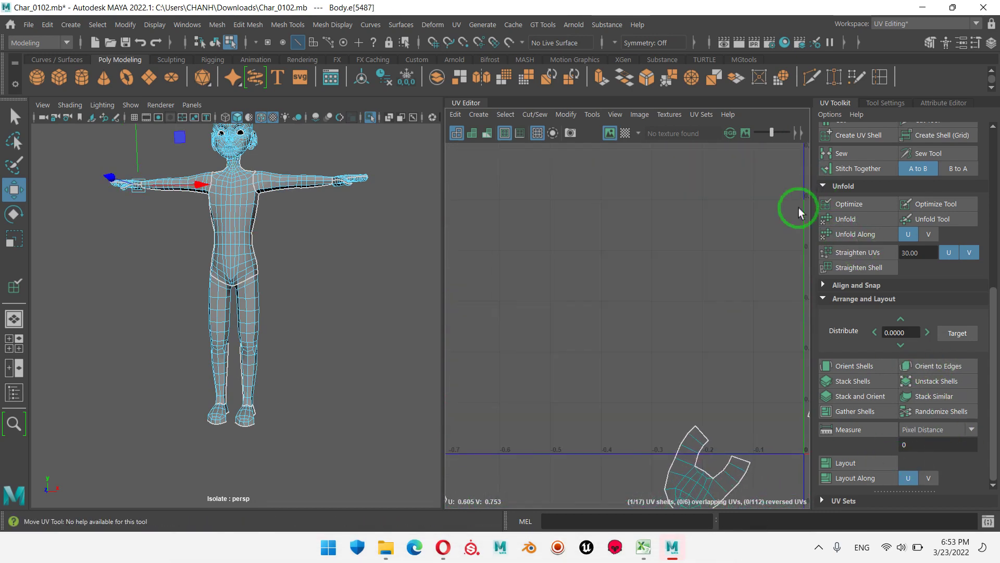
mouse_move(799, 208)
middle_mouse_down("alt")
mouse_move(703, 179)
mouse_move(886, 290)
middle_mouse_up("alt")
left_click(614, 296)
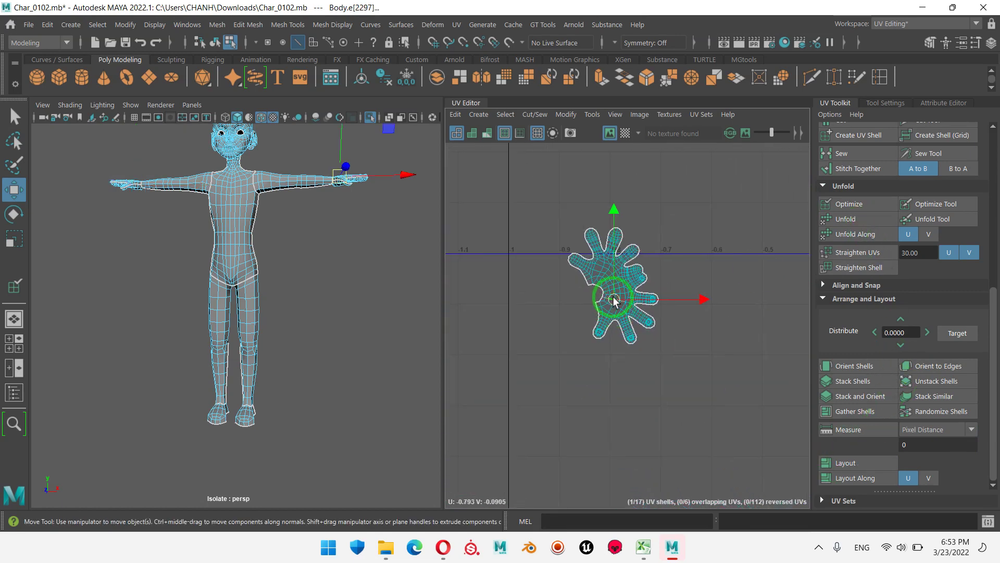
right_click_drag(608, 289, 618, 299)
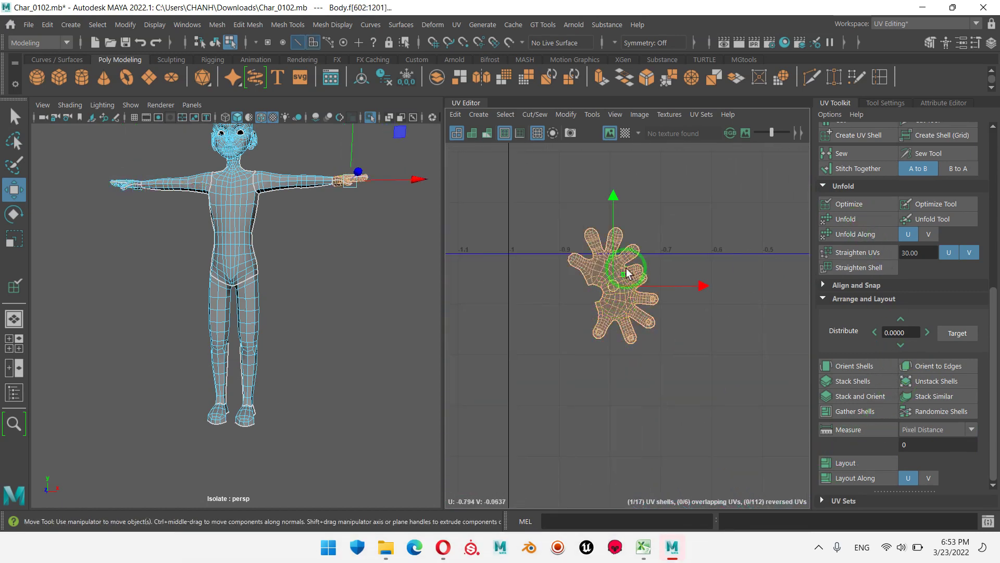
key("e")
left_click_drag(672, 224, 587, 208)
- Orient the other hand shell to a chosen edge, then select the whole shell
scroll(623, 273, "up", 2)
scroll(622, 273, "up", 4)
right_click(685, 293)
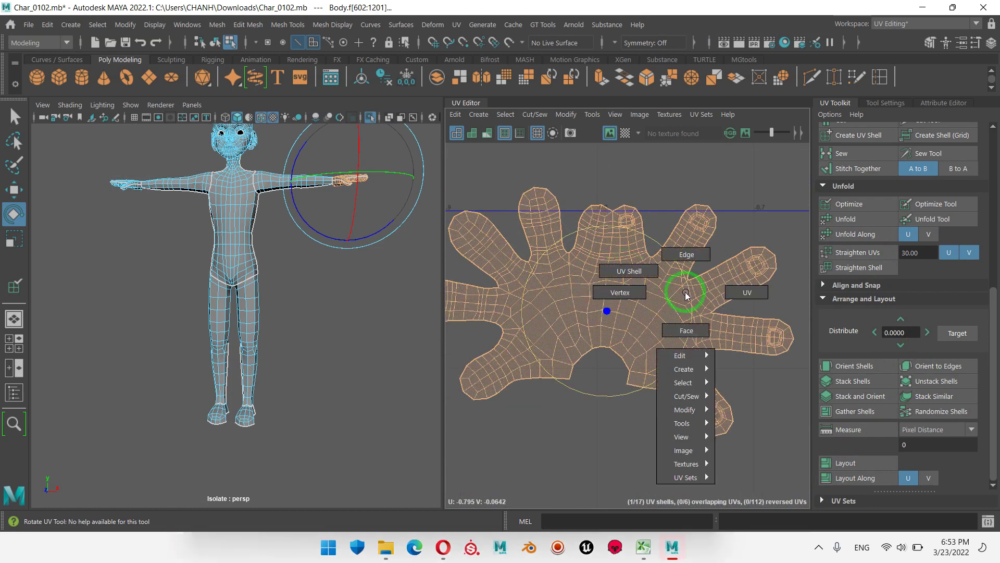
left_click(683, 254)
left_click(605, 287)
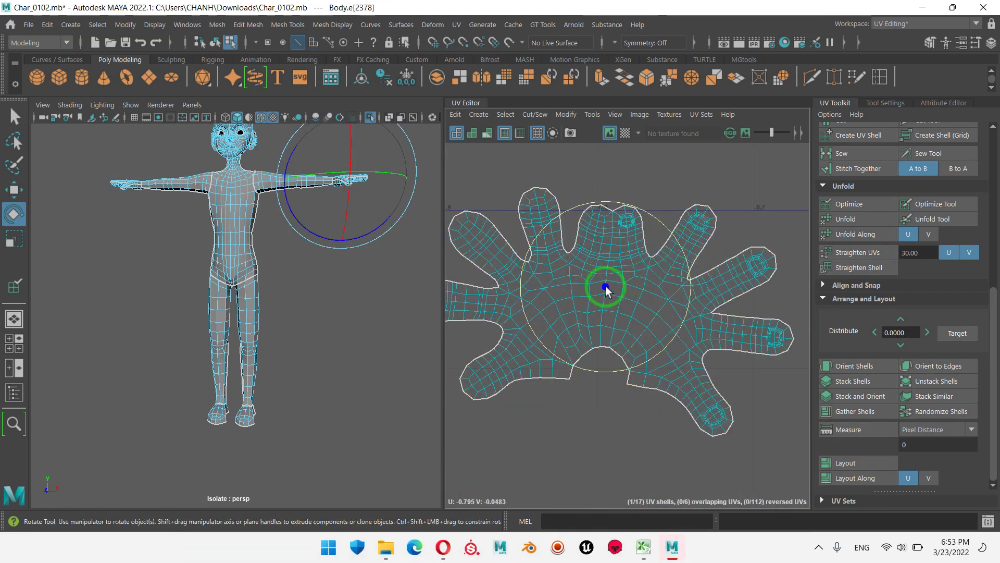
left_click(601, 304)
left_click(937, 365)
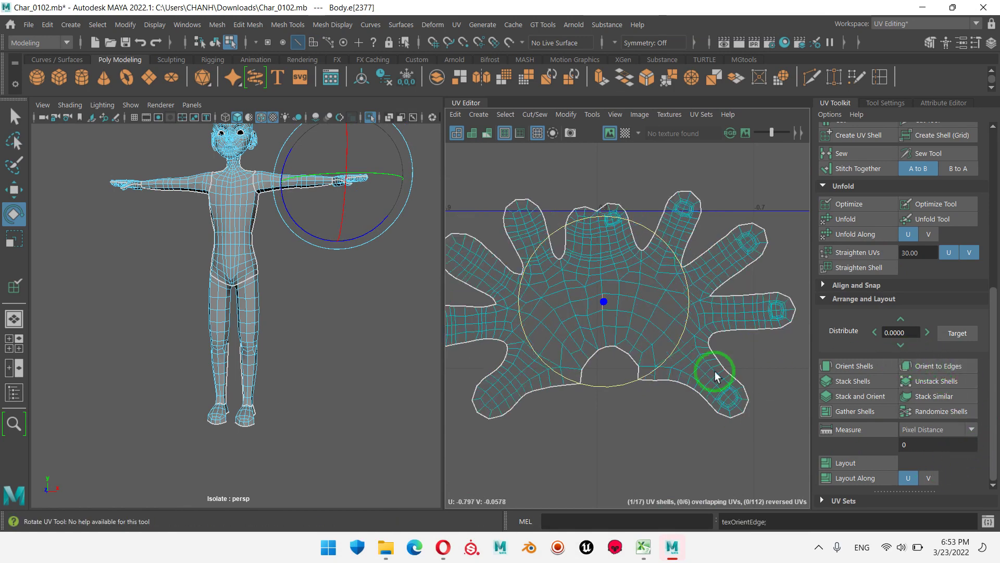
scroll(597, 357, "down", 3)
scroll(633, 364, "down", 2)
scroll(631, 375, "down", 2)
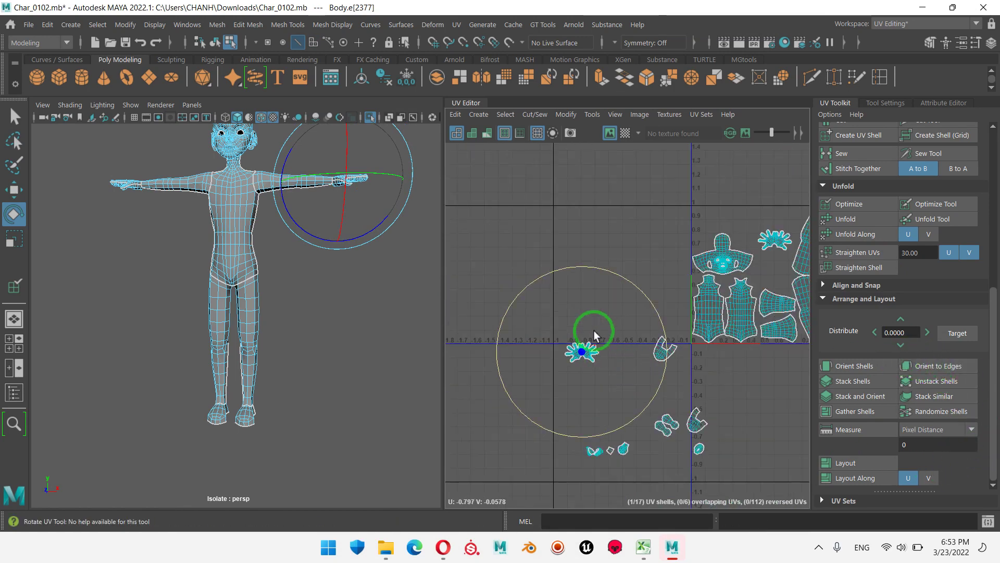
double_click(584, 352)
- Move the two hand shells up toward the top of the 0–1 tile
key("w")
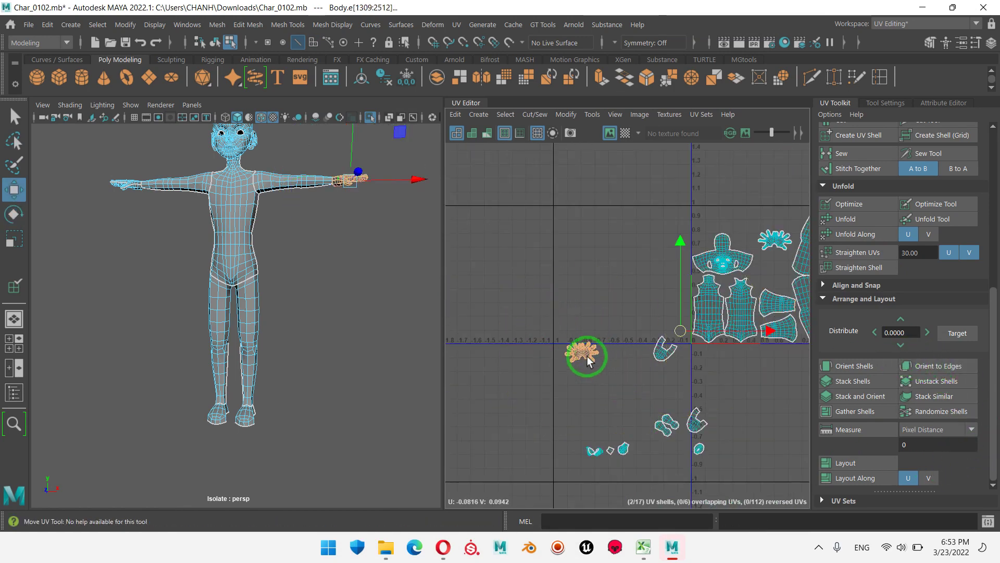
left_click_drag(588, 360, 670, 279)
mouse_move(580, 355)
right_mouse_down()
mouse_move(589, 406)
mouse_move(581, 393)
right_mouse_up()
mouse_move(580, 352)
left_mouse_down()
mouse_move(742, 224)
mouse_move(710, 222)
left_mouse_up()
left_click_drag(774, 241, 743, 217)
- Move the group of small shells to the tile's top left and a leftover shell to its upper right
middle_click_drag(733, 332, 432, 344, "alt")
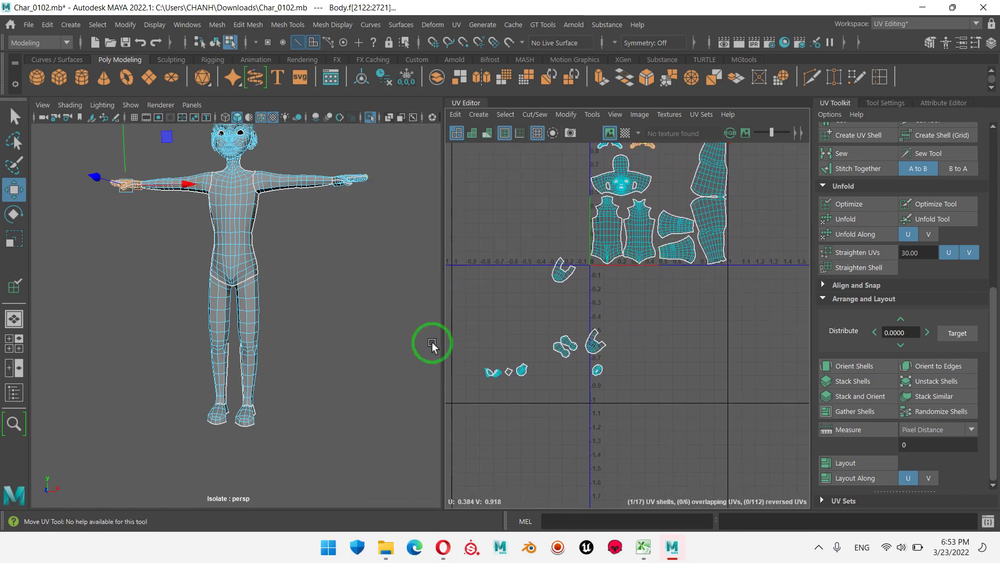
left_click_drag(461, 320, 609, 385)
left_click_drag(542, 350, 512, 169)
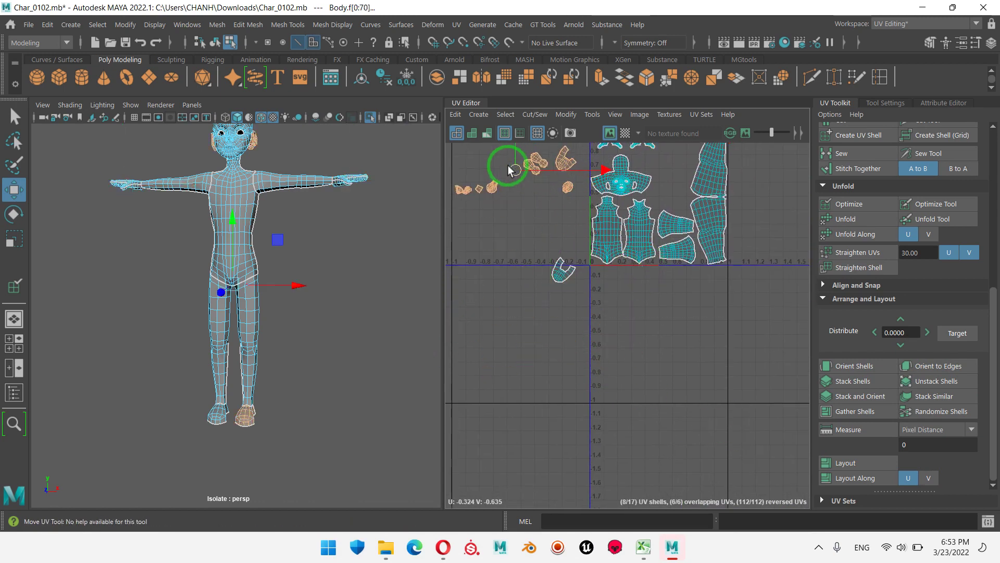
left_click_drag(584, 305, 584, 304)
middle_click_drag(584, 305, 656, 393, "alt")
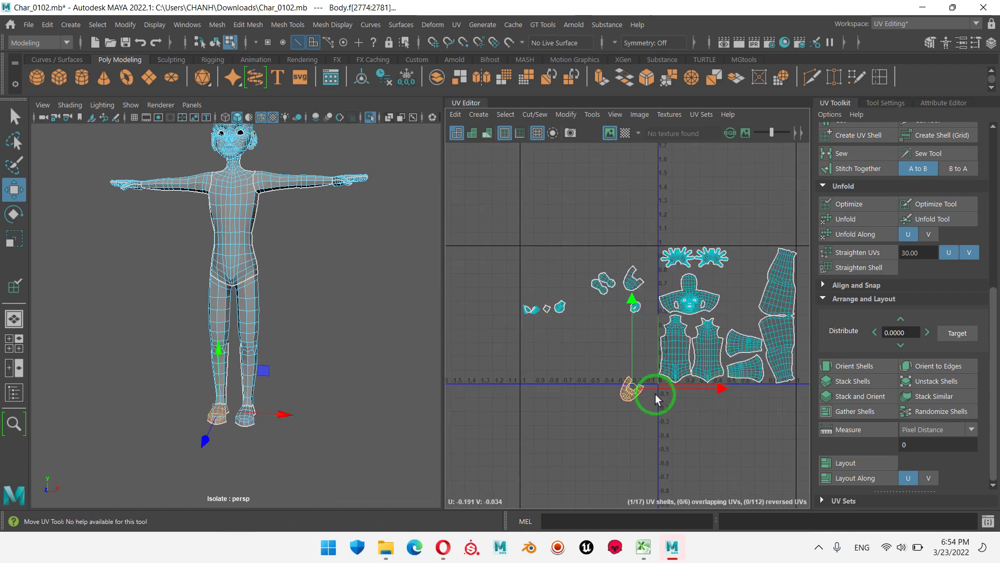
left_click_drag(665, 363, 726, 292)
- Move the shell left of the tile into its upper right and gather the three small shells
scroll(659, 319, "up", 3)
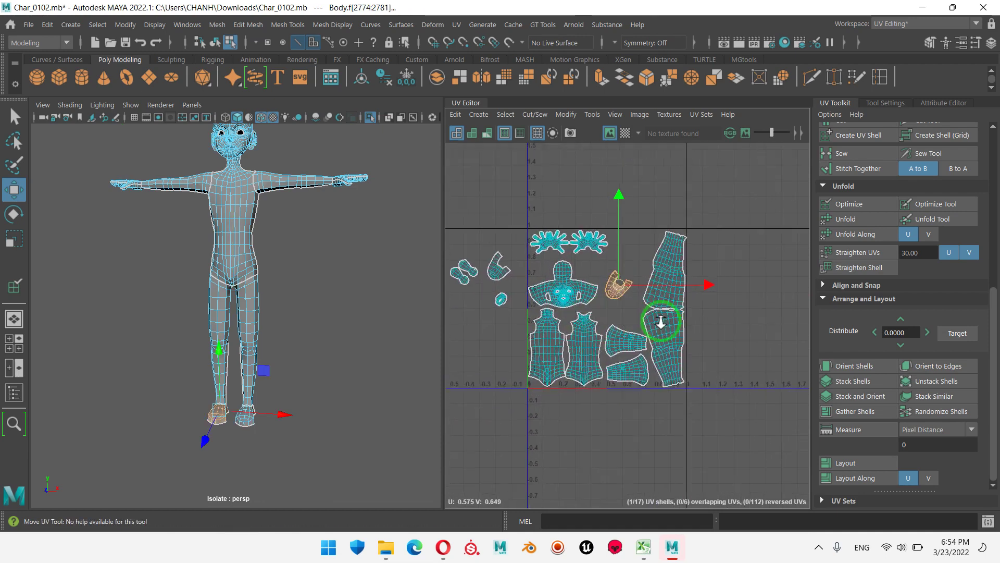
middle_click_drag(542, 295, 660, 300, "alt")
left_click_drag(528, 271, 528, 270)
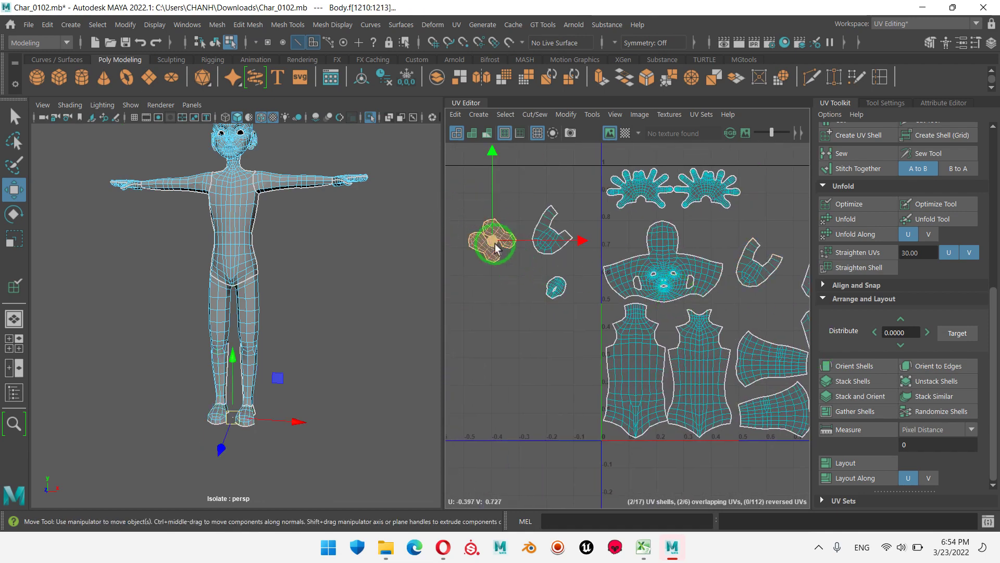
left_click_drag(486, 244, 787, 218)
middle_click_drag(795, 281, 819, 194, "alt")
right_click_drag(819, 195, 482, 241, "alt")
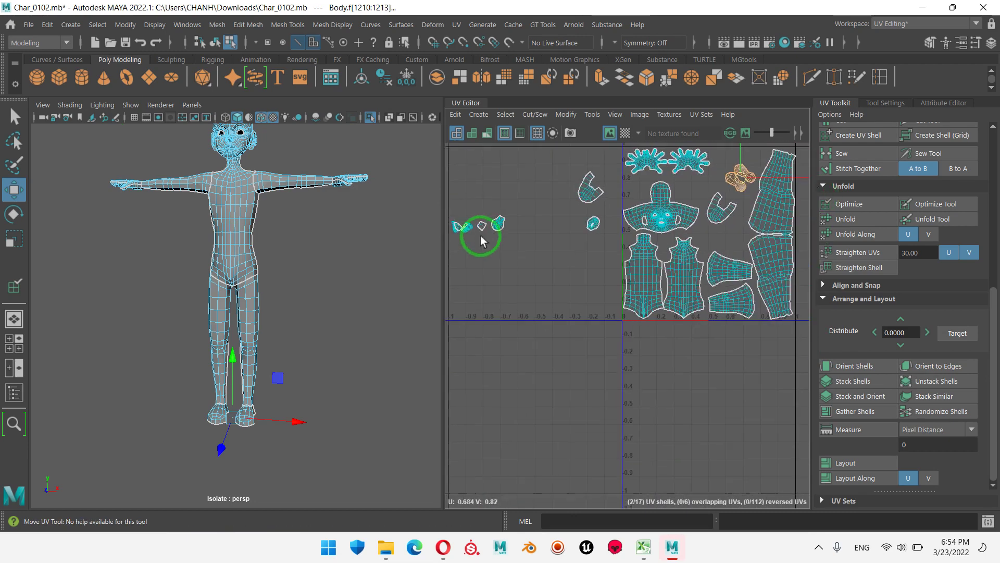
left_click_drag(529, 254, 665, 289)
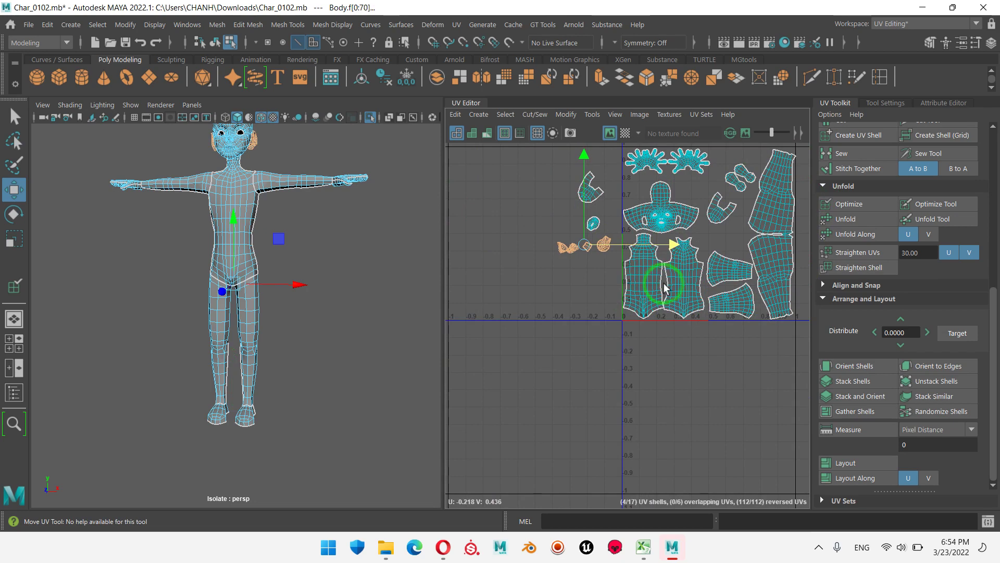
- Rotate the U-shaped foot shell upright and place it beside the hand shells
key("a")
left_click(692, 165)
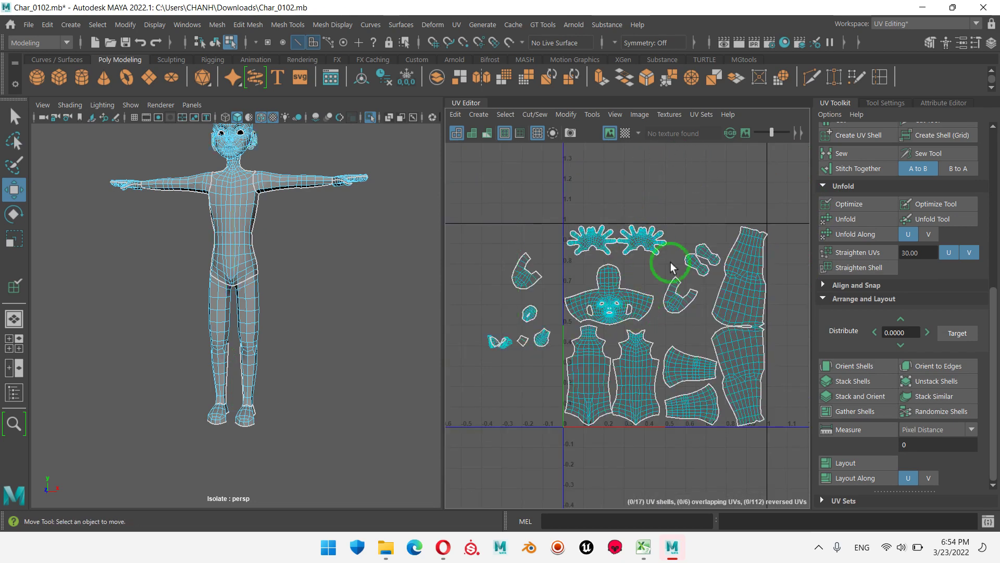
scroll(678, 291, "up", 2)
left_click(668, 308)
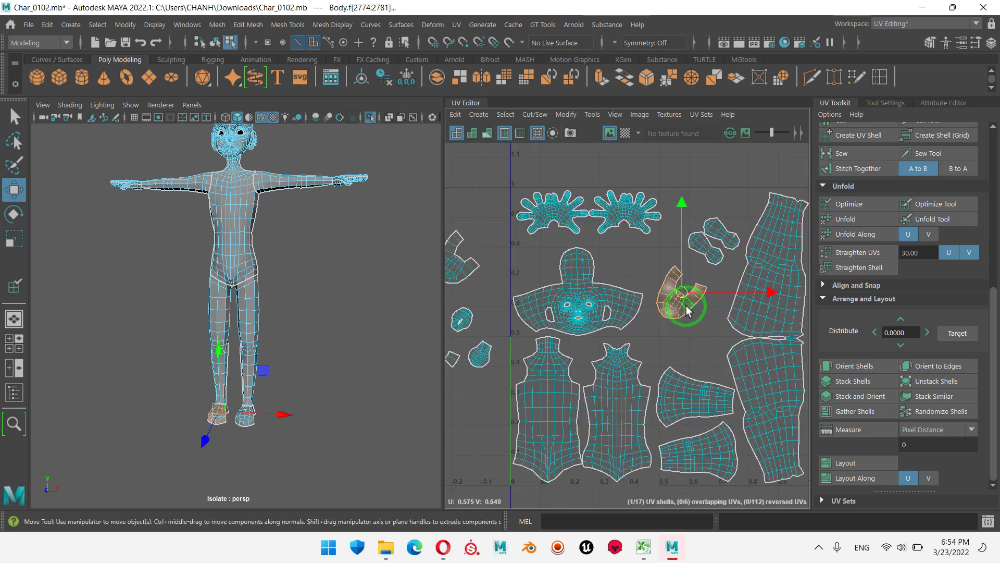
key("e")
left_click_drag(601, 254, 607, 296)
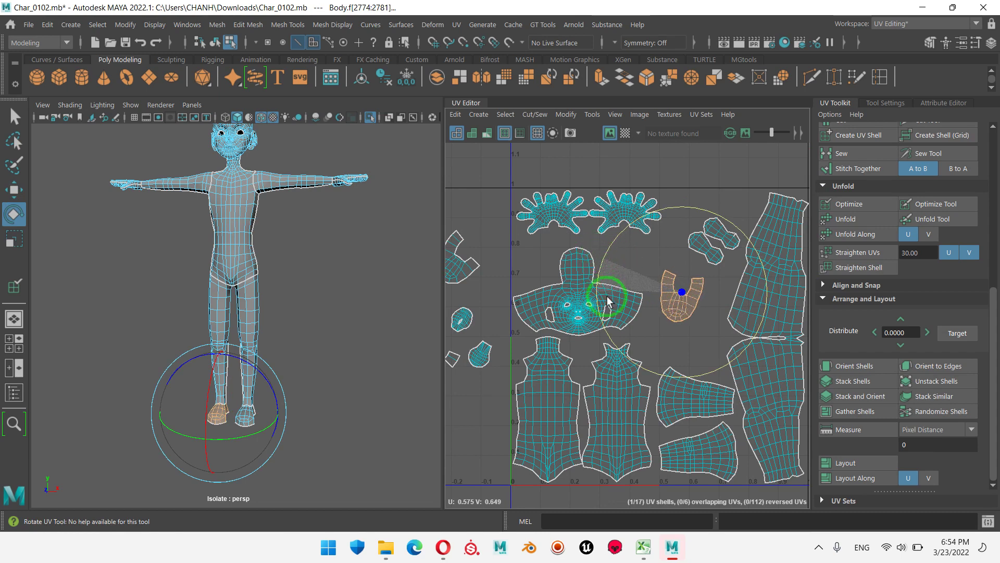
key("w")
left_click_drag(680, 290, 618, 253)
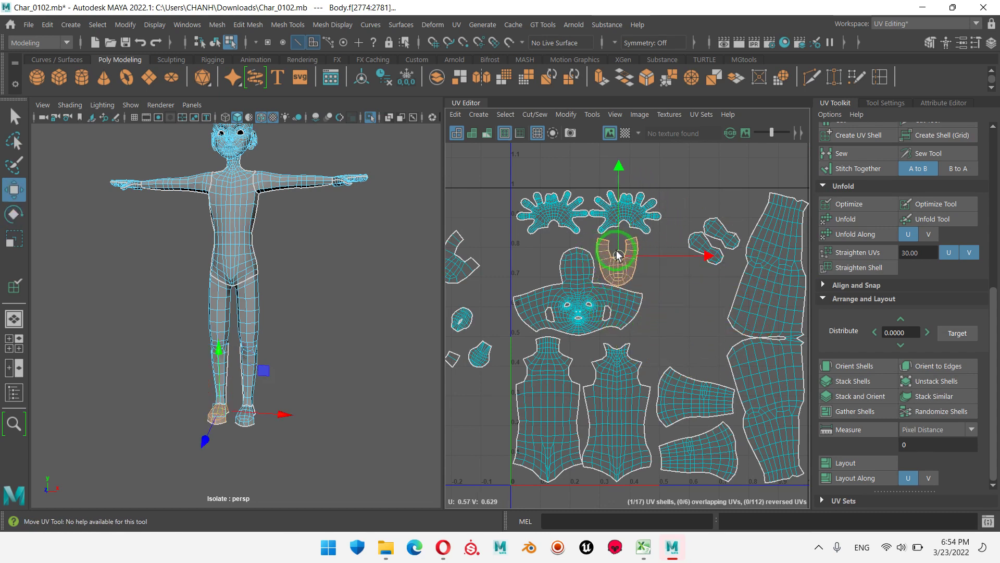
- Bring the shell at the left edge onto the UV grid and rotate it upright
left_click(467, 271)
mouse_move(467, 271)
left_mouse_down()
mouse_move(500, 253)
mouse_move(537, 261)
mouse_move(526, 284)
left_mouse_up()
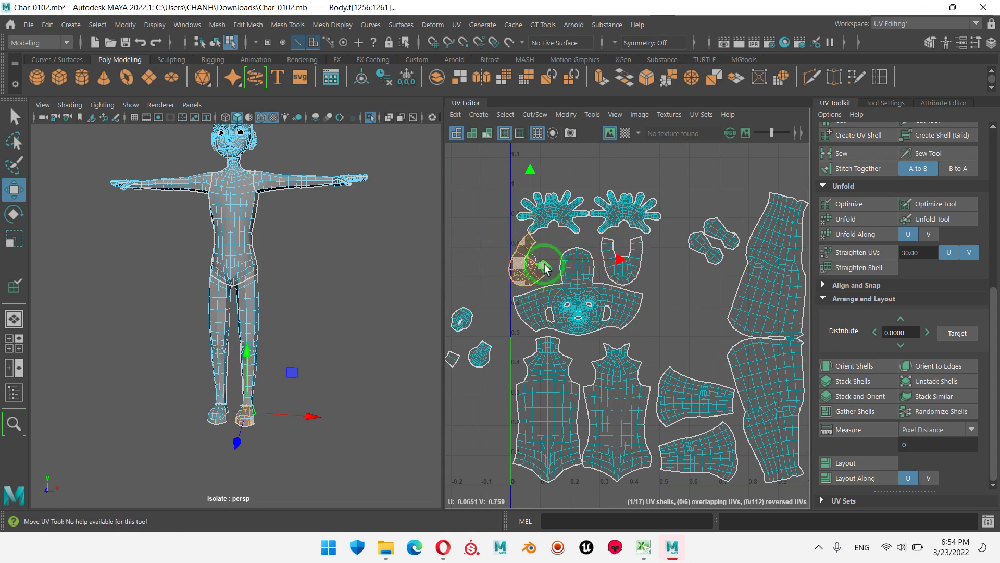
key("e")
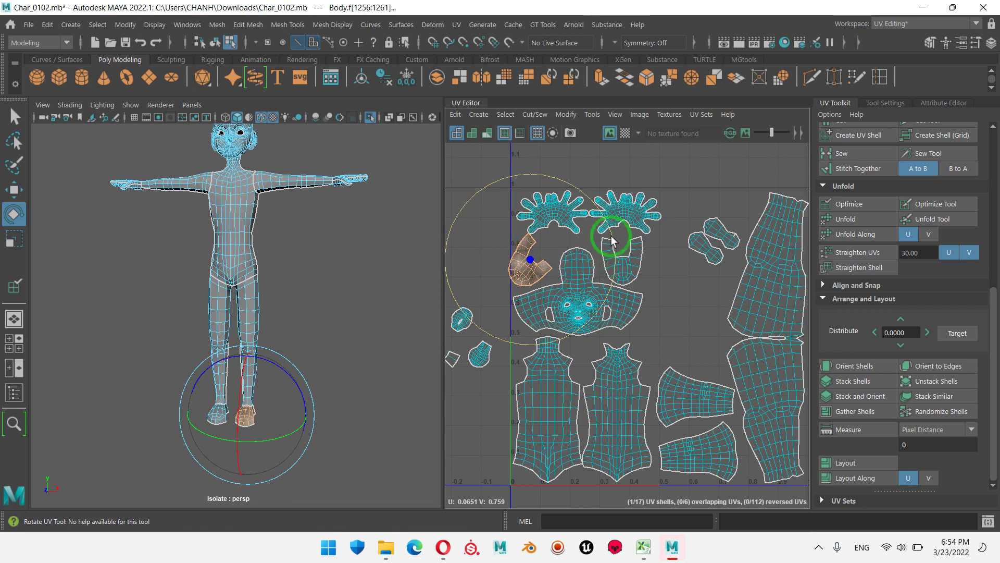
left_click_drag(614, 217, 577, 196)
key("w")
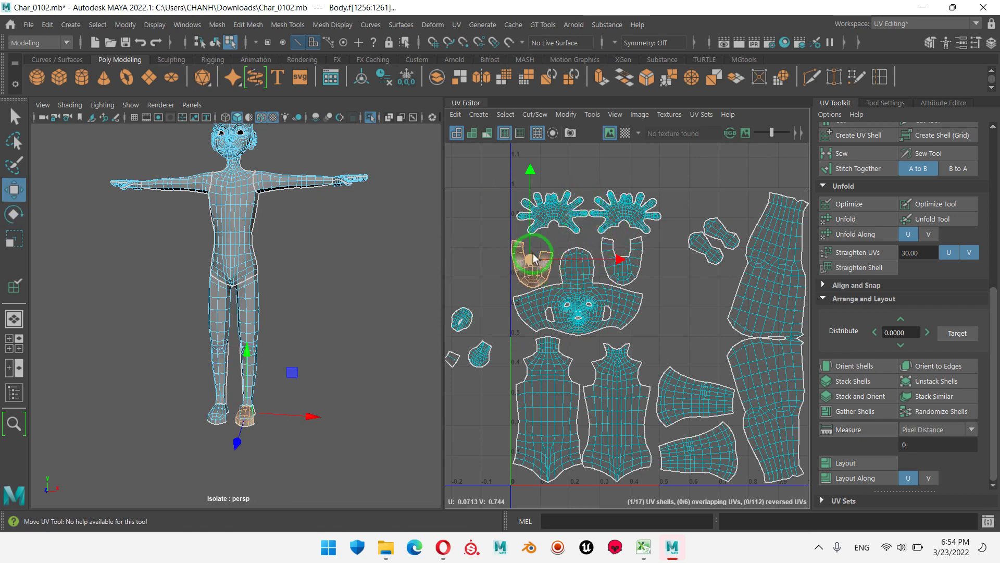
- Select the small ear shells together and move them upward
scroll(699, 342, "down", 2)
scroll(699, 344, "down", 1)
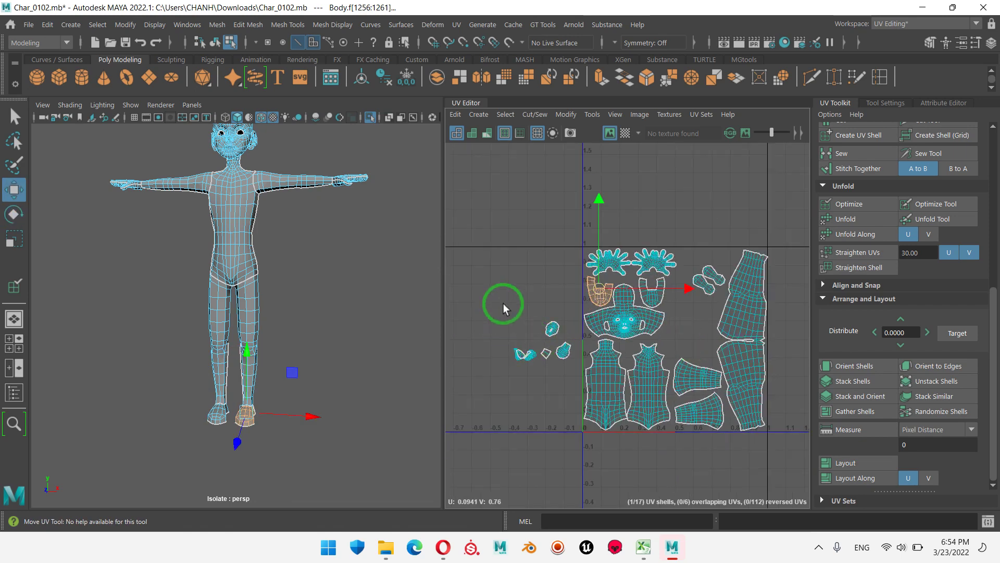
left_click_drag(565, 371, 565, 370)
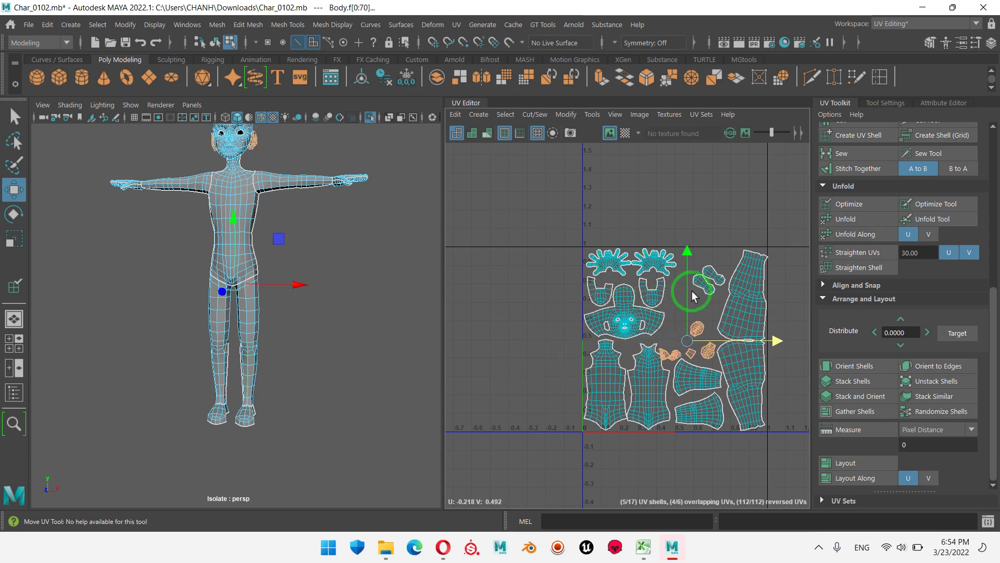
scroll(701, 265, "up", 2)
scroll(691, 245, "up", 1)
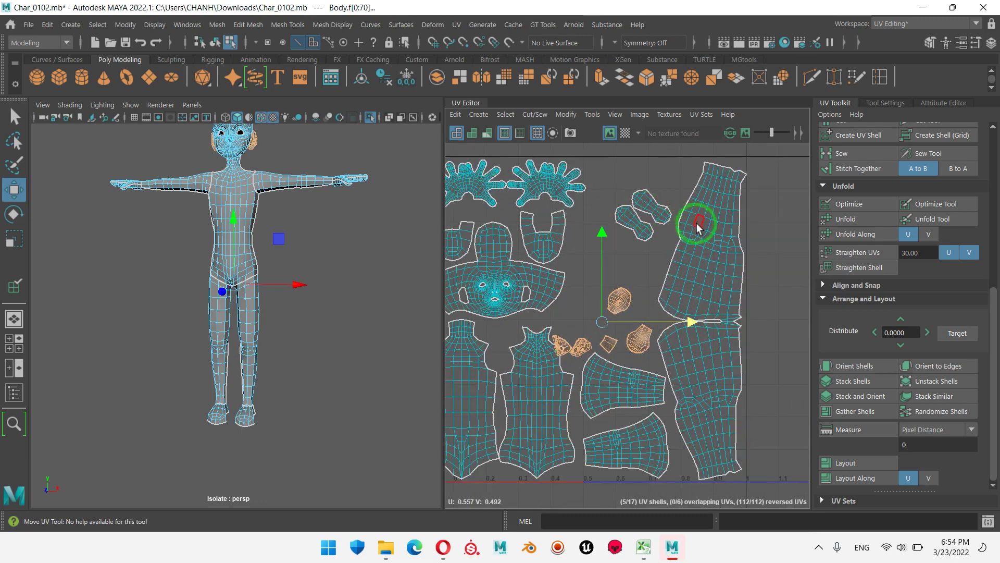
mouse_move(698, 224)
middle_mouse_down("alt")
mouse_move(747, 208)
mouse_move(750, 298)
middle_mouse_up("alt")
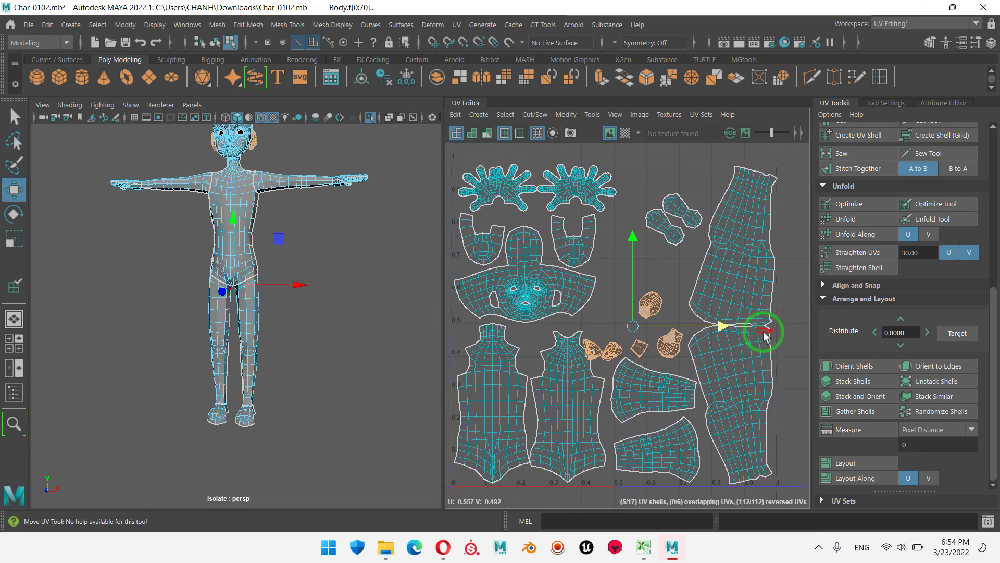
left_click_drag(644, 332, 635, 180)
- Place a small shell beside the hand shells, then select the three small middle shells
left_click(665, 266)
left_click(654, 292)
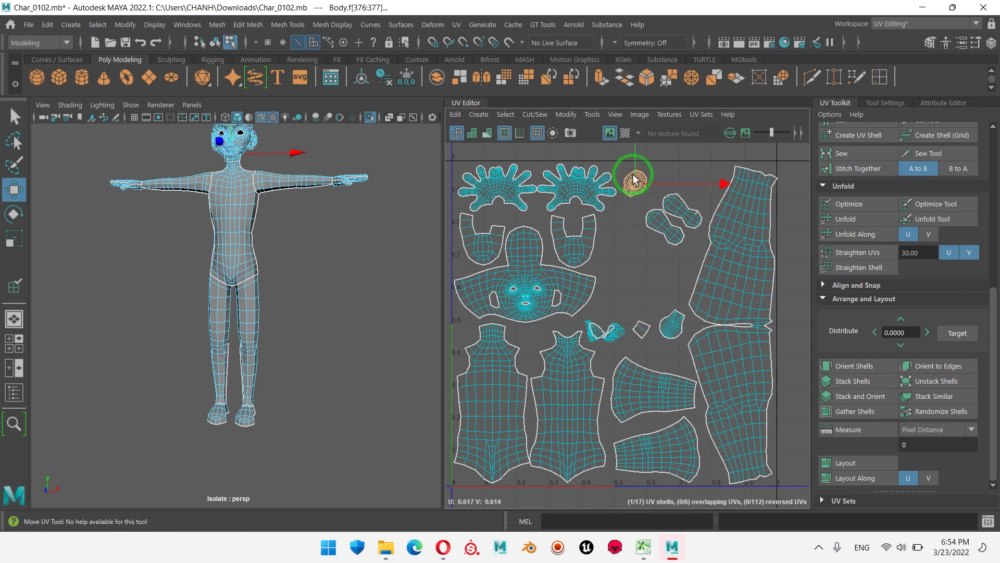
left_click(671, 329)
left_click_drag(671, 329, 666, 183)
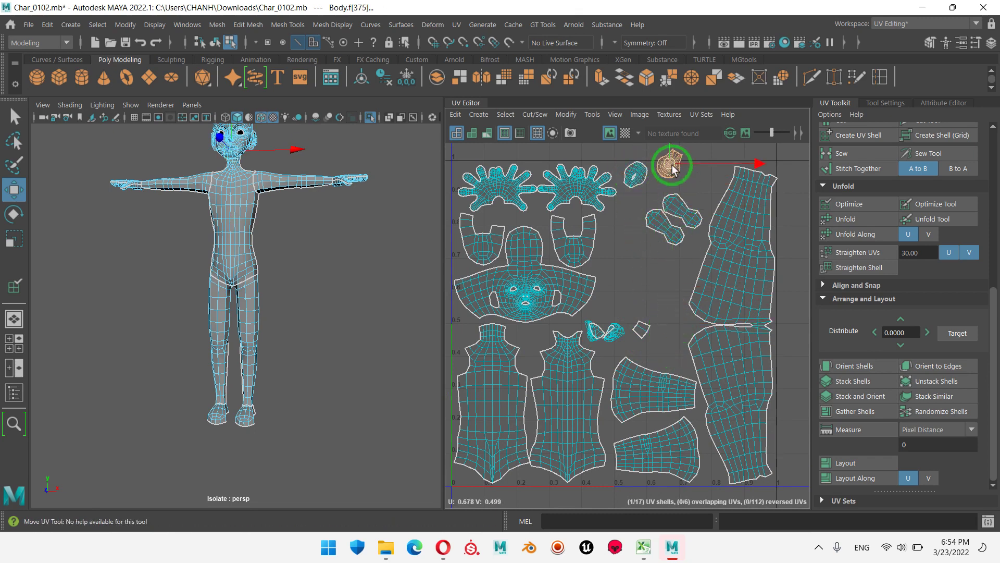
scroll(684, 417, "down", 2)
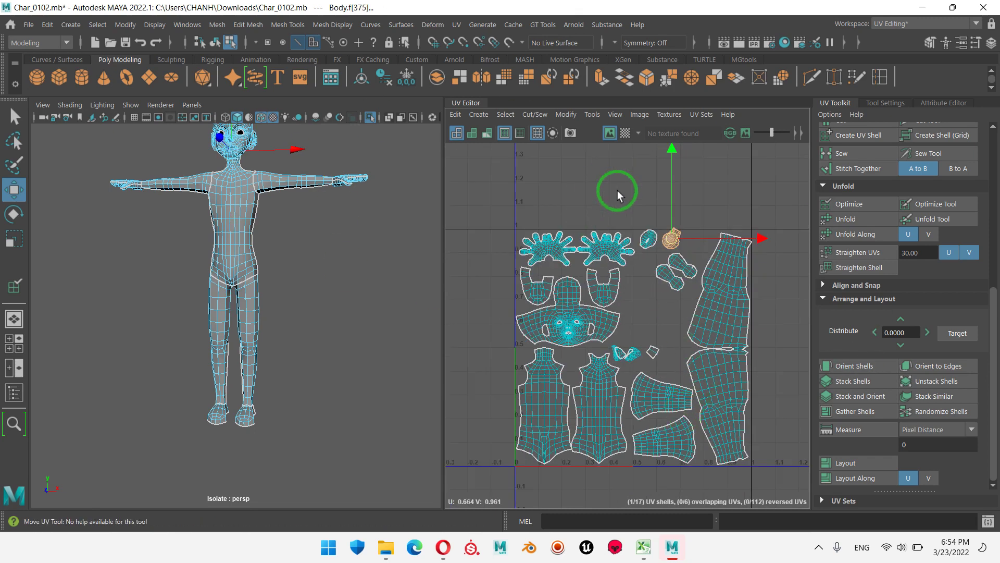
left_click(671, 309)
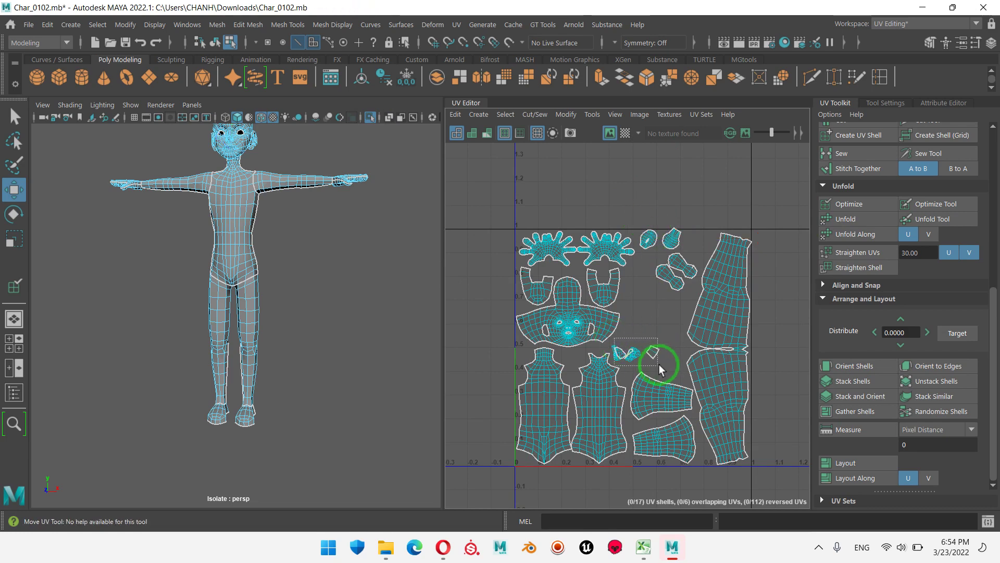
left_click_drag(658, 364, 657, 362)
- Keep only the middle shell selected and frame the ear faces in the 3D view
key("f")
left_click(648, 390)
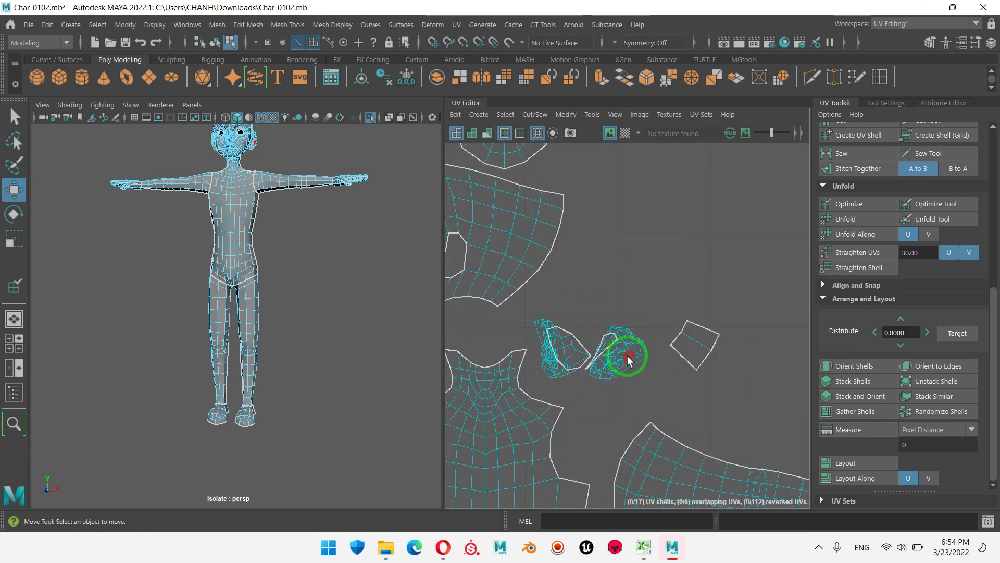
left_click(628, 360)
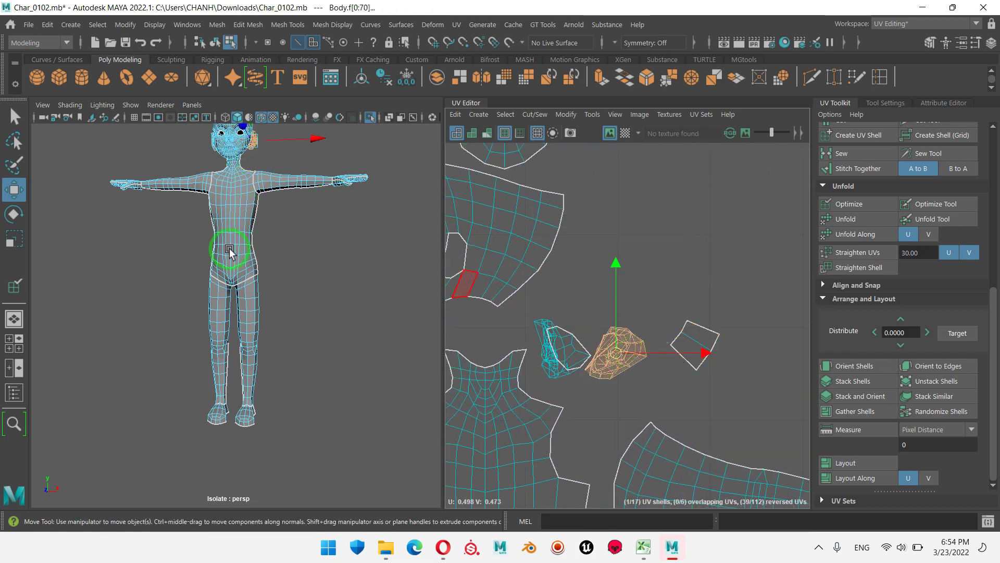
key("f")
mouse_move(264, 274)
left_mouse_down("alt")
mouse_move(212, 335)
mouse_move(223, 297)
mouse_move(225, 318)
mouse_move(335, 301)
mouse_move(268, 312)
left_mouse_up("alt")
scroll(255, 318, "down", 5)
scroll(242, 212, "up", 10)
scroll(351, 286, "down", 10)
mouse_move(350, 285)
left_mouse_down("alt")
mouse_move(402, 308)
mouse_move(384, 303)
left_mouse_up("alt")
scroll(238, 303, "up", 5)
scroll(238, 303, "up", 3)
scroll(328, 330, "up", 2)
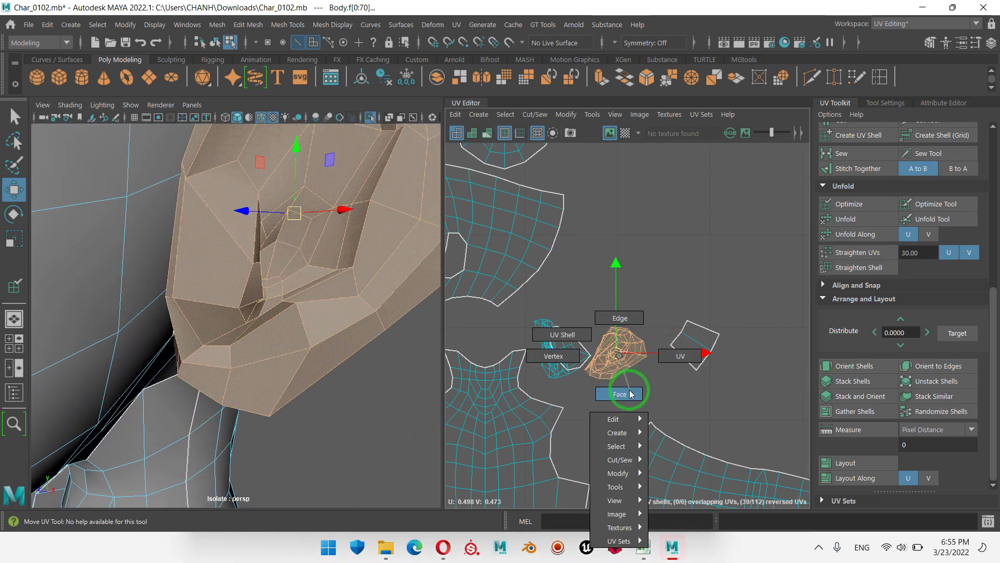
- Unfold both ear shells and move them up and to the right
right_click_drag(620, 360, 687, 341)
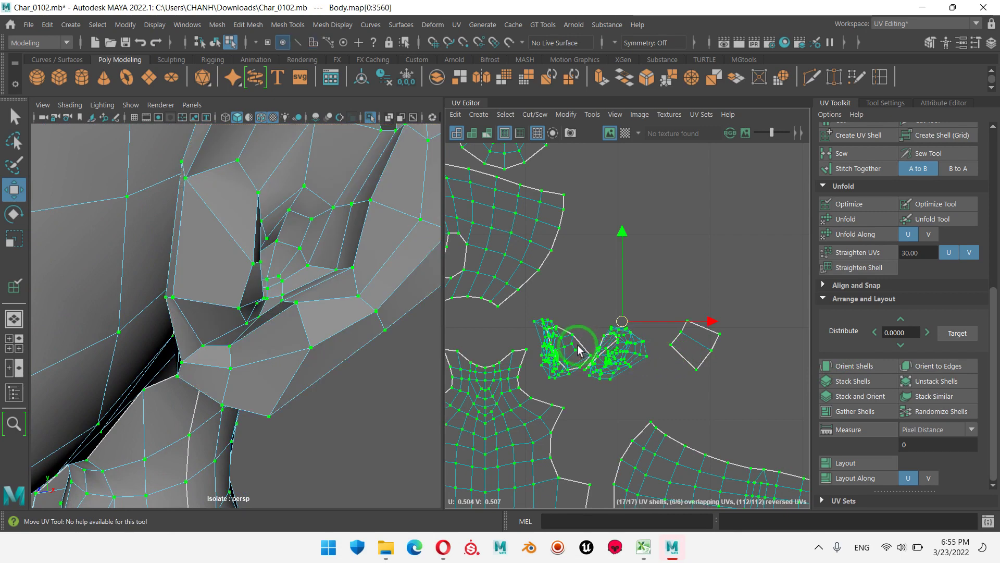
double_click(578, 350)
double_click(615, 366, "shift")
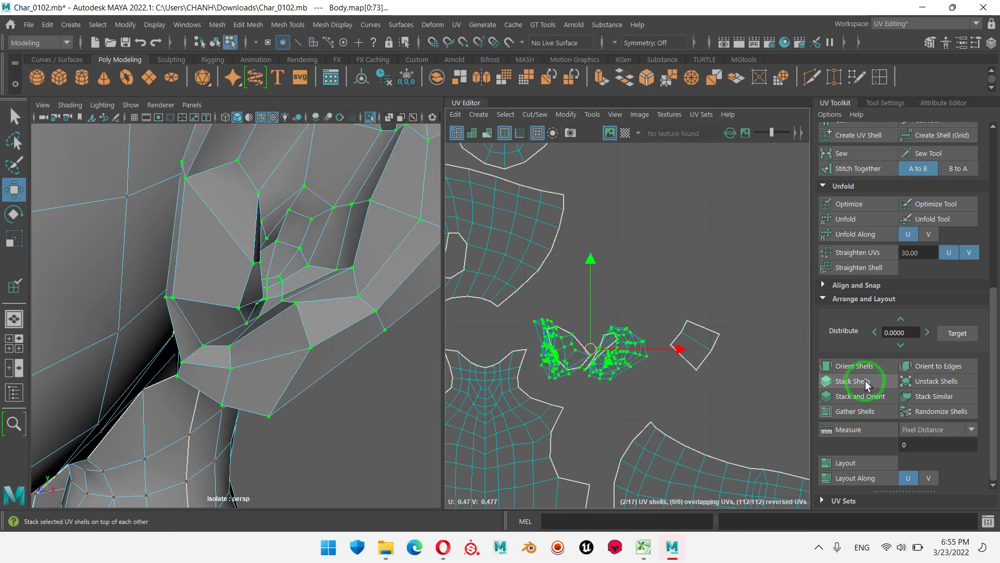
left_click(850, 218)
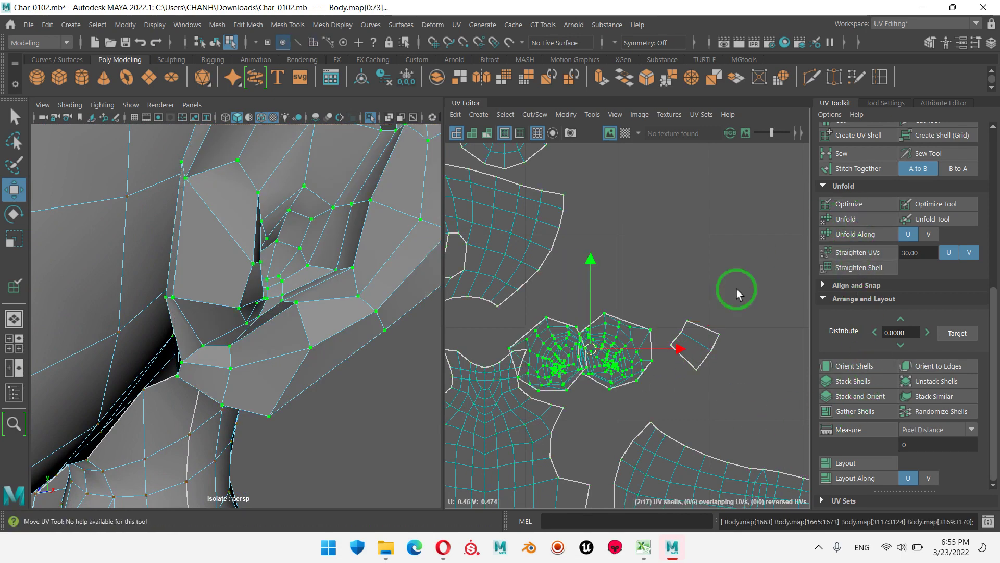
mouse_move(597, 356)
left_mouse_down()
mouse_move(667, 227)
mouse_move(710, 236)
left_mouse_up()
double_click(693, 228)
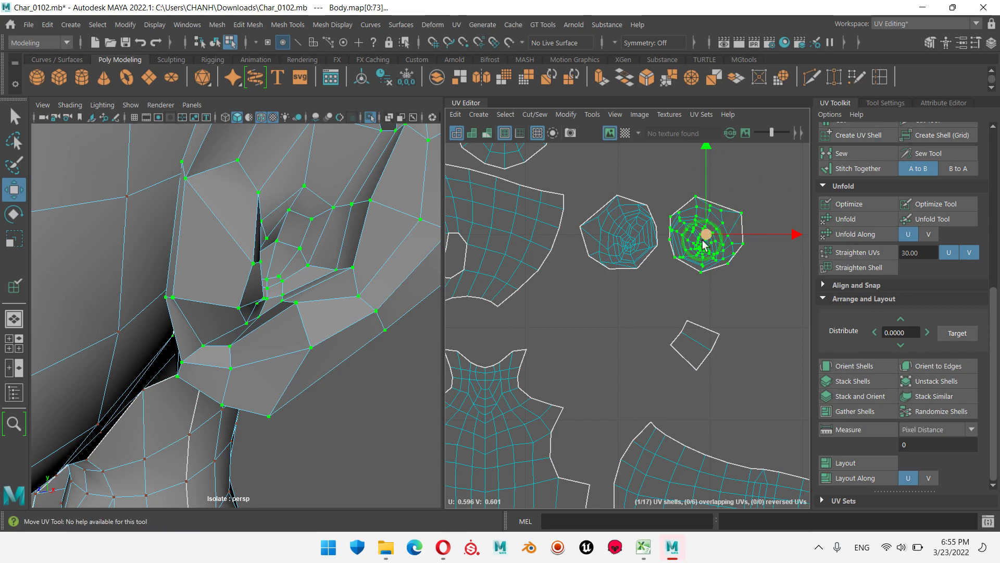
- Orbit the 3D view to inspect the inside of the right ear
mouse_move(262, 311)
left_mouse_down("alt")
mouse_move(280, 208)
mouse_move(180, 230)
mouse_move(97, 307)
mouse_move(101, 279)
mouse_move(157, 223)
mouse_move(140, 308)
left_mouse_up("alt")
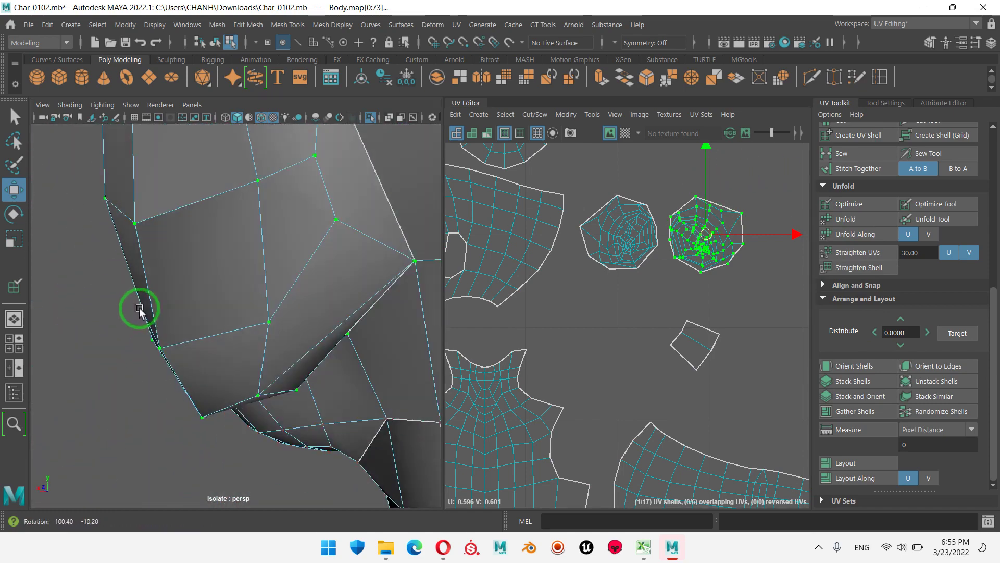
right_click_drag(140, 308, 276, 360, "alt")
mouse_move(276, 360)
left_mouse_down("alt")
mouse_move(364, 344)
mouse_move(384, 384)
mouse_move(323, 346)
mouse_move(272, 358)
mouse_move(189, 306)
mouse_move(232, 346)
mouse_move(286, 245)
mouse_move(458, 257)
mouse_move(393, 292)
mouse_move(99, 265)
mouse_move(268, 256)
mouse_move(268, 296)
mouse_move(178, 283)
mouse_move(206, 291)
left_mouse_up("alt")
- Cut a UV seam along the selected edge inside the ear
right_click_drag(270, 178, 266, 139)
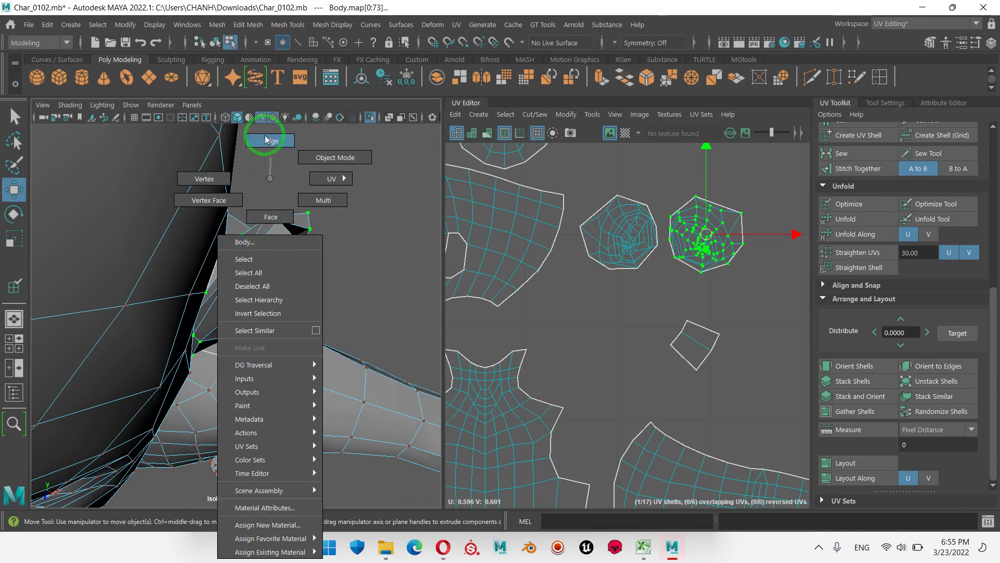
left_click(269, 276)
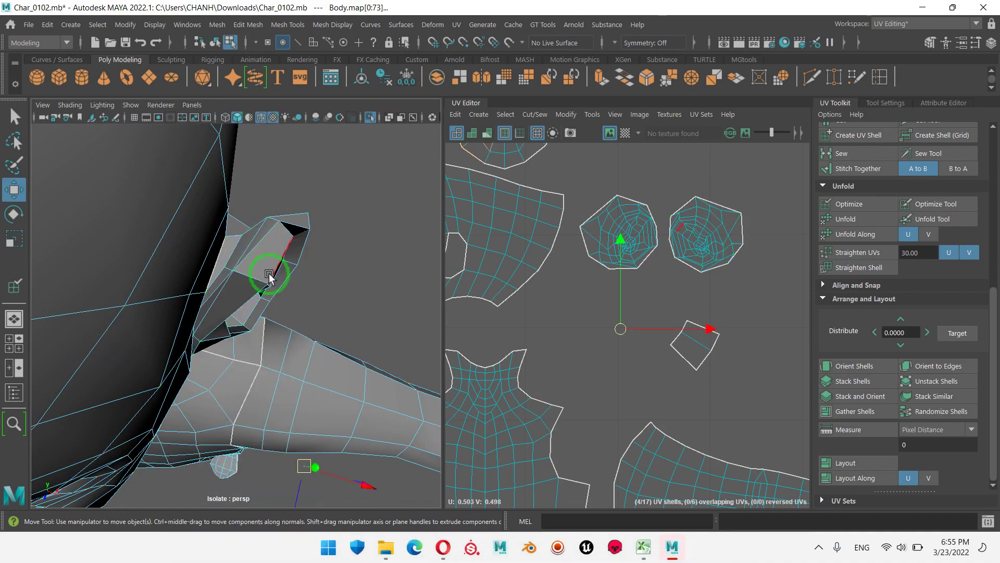
left_click(220, 277)
mouse_move(219, 281)
left_mouse_down("alt")
mouse_move(253, 303)
mouse_move(172, 319)
mouse_move(156, 297)
left_mouse_up("alt")
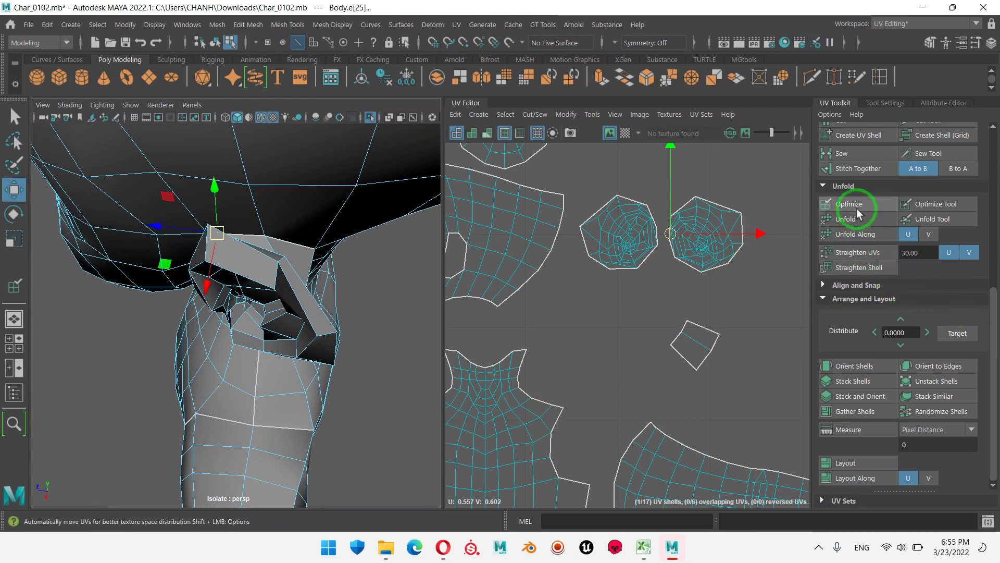
scroll(861, 157, "up", 2)
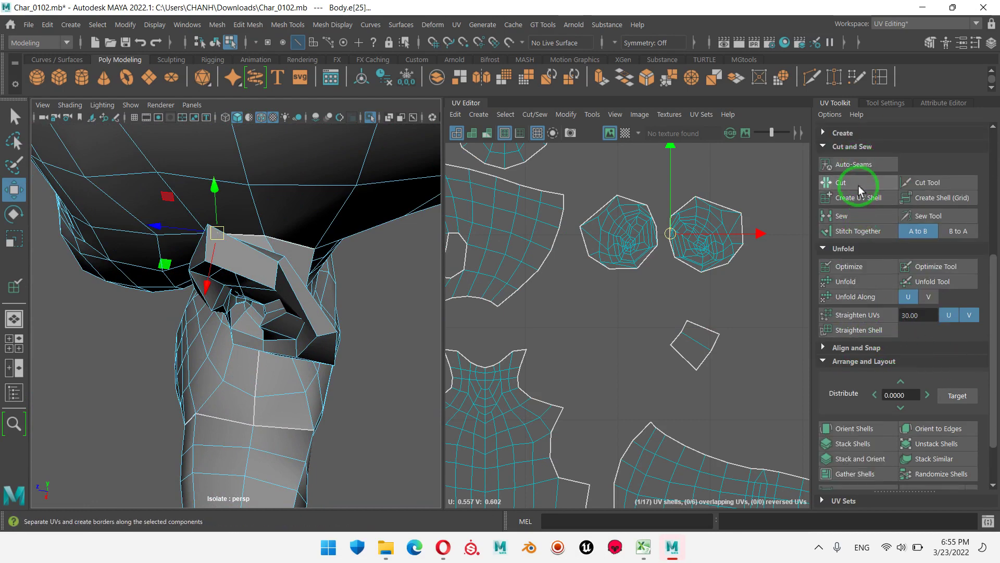
left_click(840, 182)
- Unfold the right ear shell again after the cut
right_click(699, 249)
right_click_drag(700, 248, 760, 245)
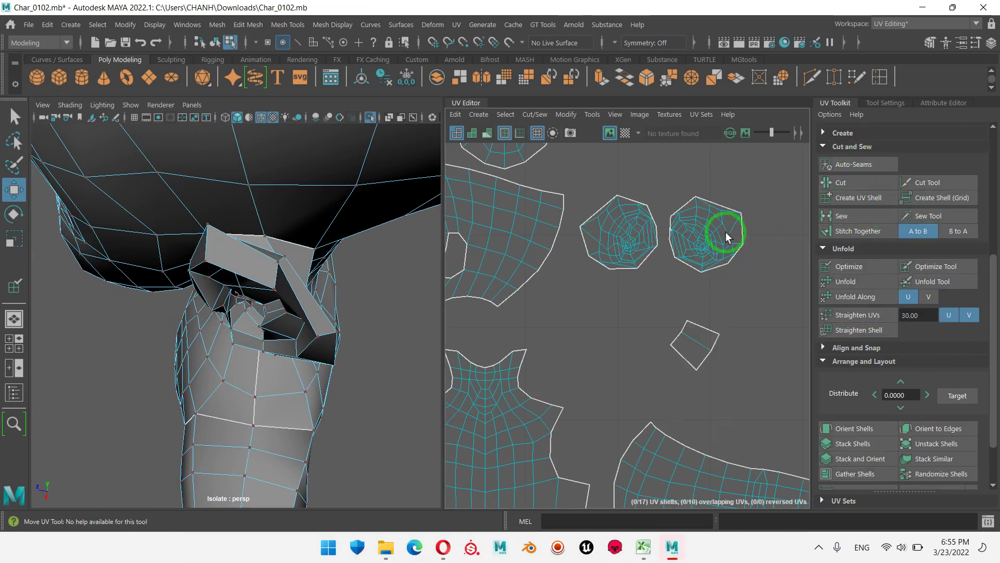
double_click(719, 230)
left_click(847, 282)
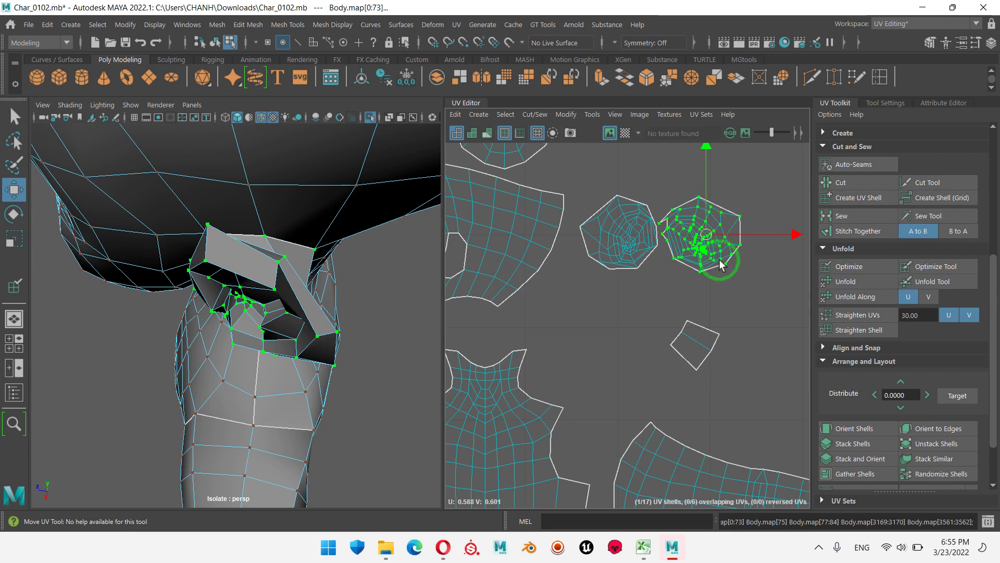
- Return to Object mode, clear the selection and view the character from the front
scroll(239, 361, "down", 5)
scroll(219, 303, "down", 5)
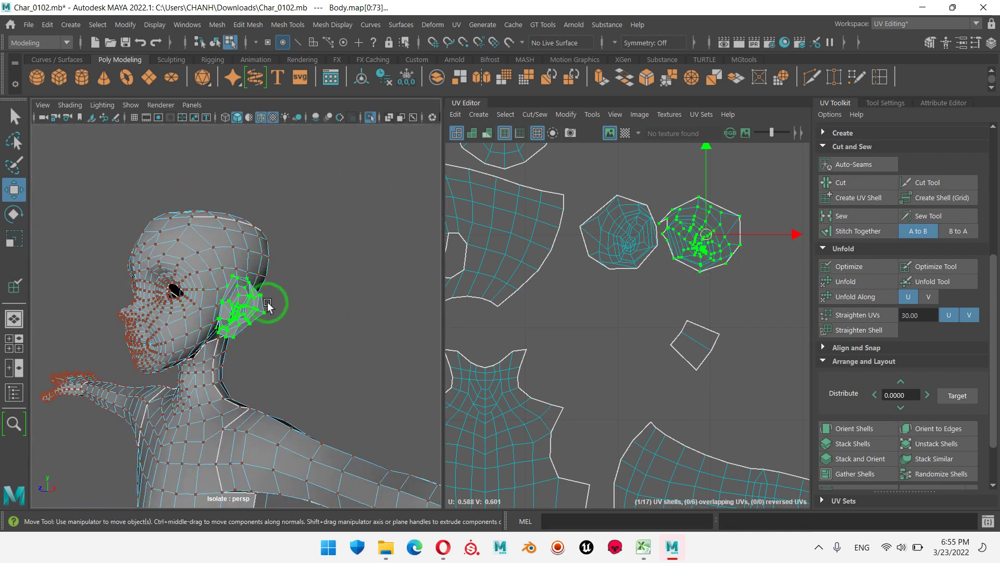
scroll(264, 302, "down", 10)
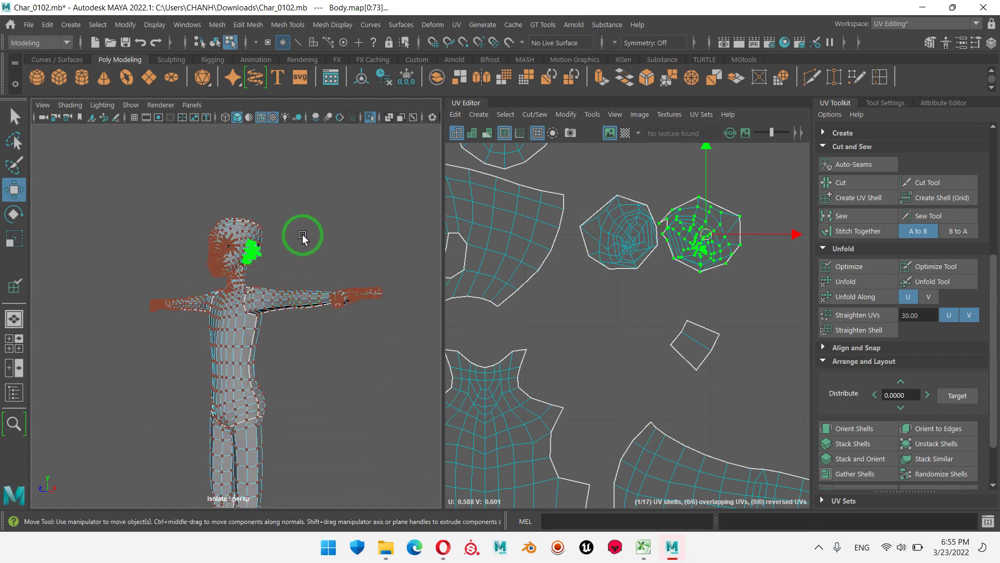
right_click_drag(304, 236, 364, 174)
left_click(344, 213)
left_click_drag(345, 213, 263, 340, "alt")
scroll(286, 313, "up", 3)
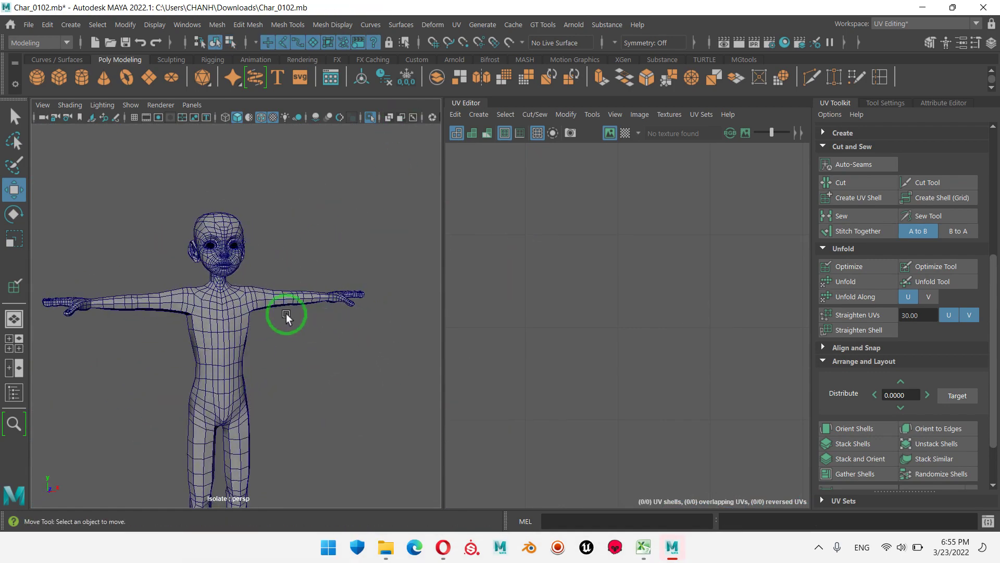
scroll(338, 245, "up", 5)
scroll(338, 246, "down", 8)
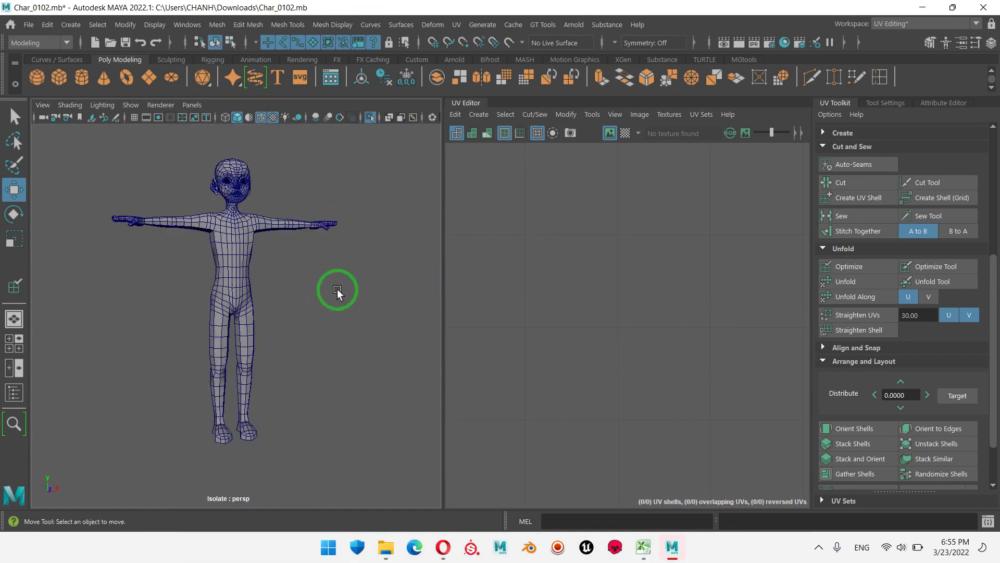